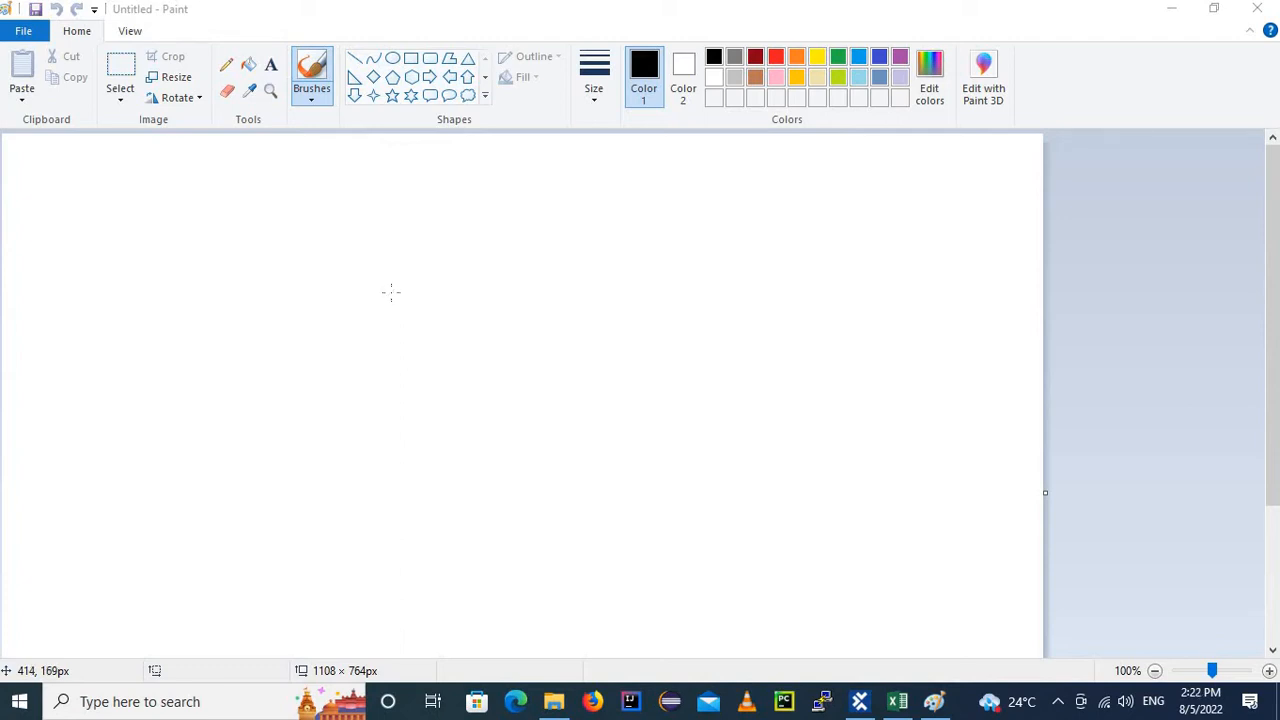
# Sketch a circle, a looped gamma-like shape and an M in a vertical column on the blank canvas, undoing any stray dot.
pyautogui.click(587, 210)
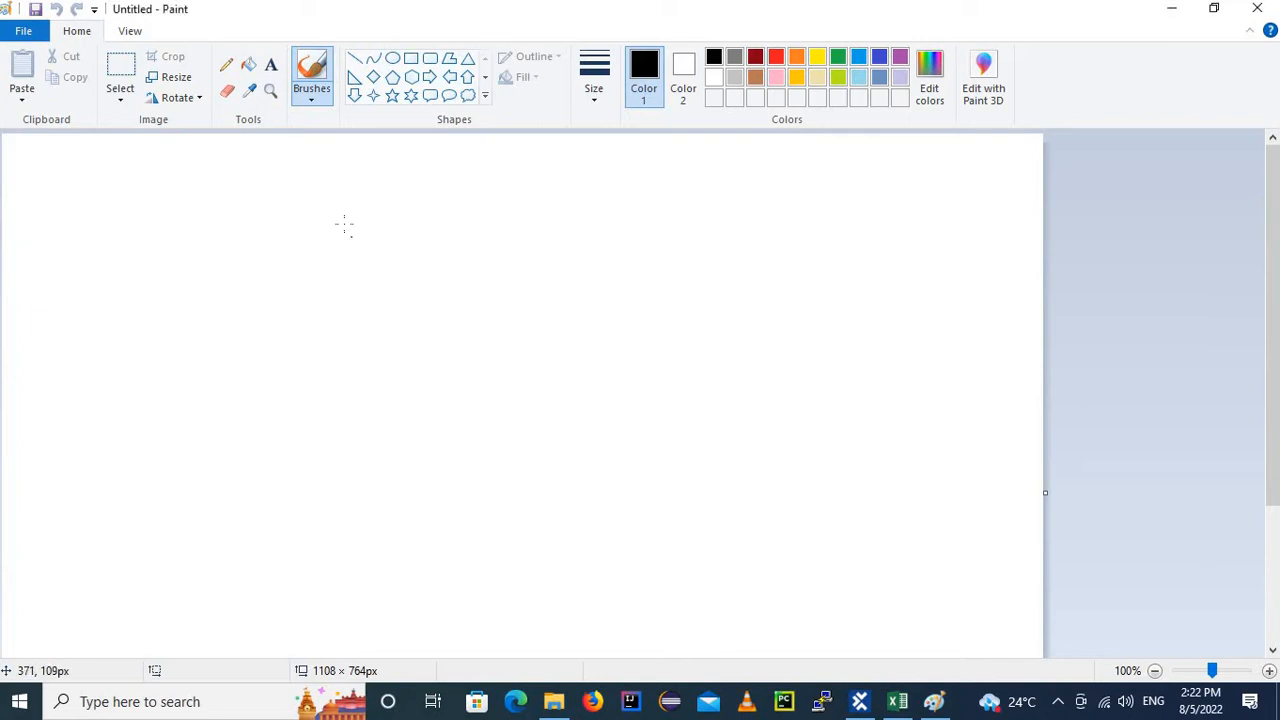
pyautogui.moveTo(344, 225)
pyautogui.mouseDown()
pyautogui.moveTo(269, 226)
pyautogui.moveTo(323, 311)
pyautogui.moveTo(349, 236)
pyautogui.mouseUp()
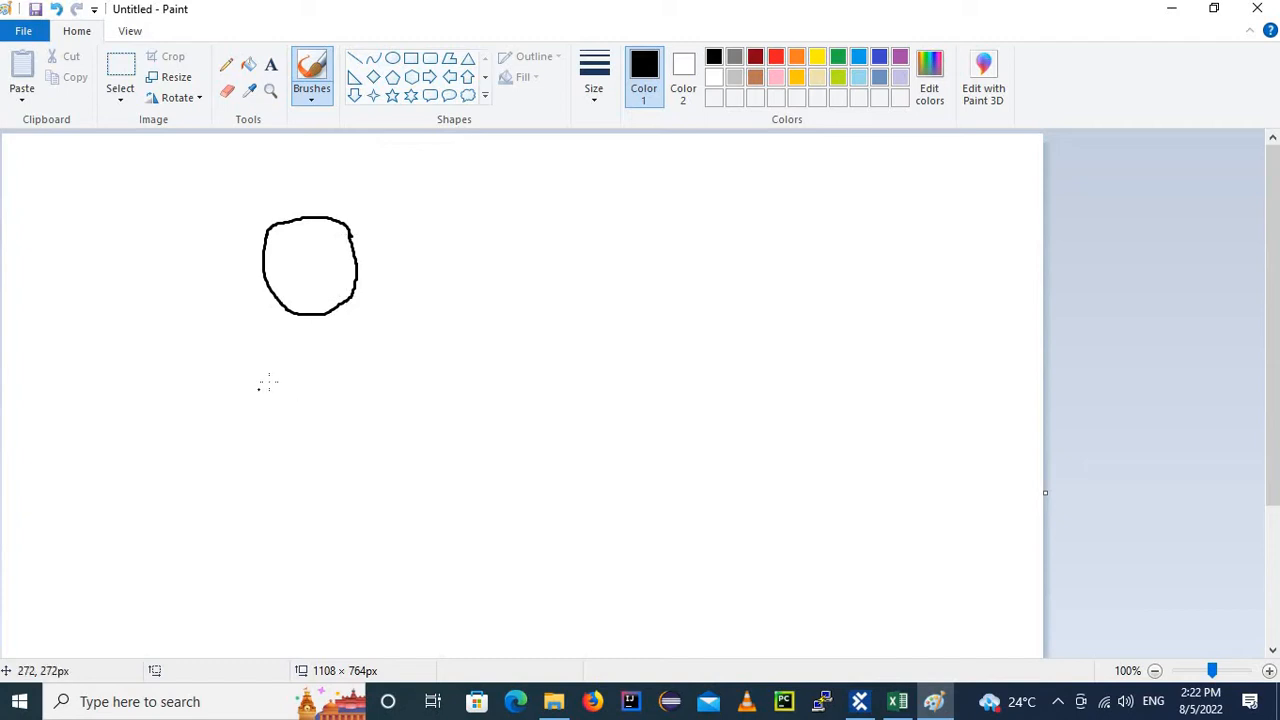
pyautogui.moveTo(269, 381)
pyautogui.mouseDown()
pyautogui.moveTo(283, 378)
pyautogui.moveTo(331, 443)
pyautogui.moveTo(306, 454)
pyautogui.moveTo(302, 430)
pyautogui.moveTo(341, 373)
pyautogui.mouseUp()
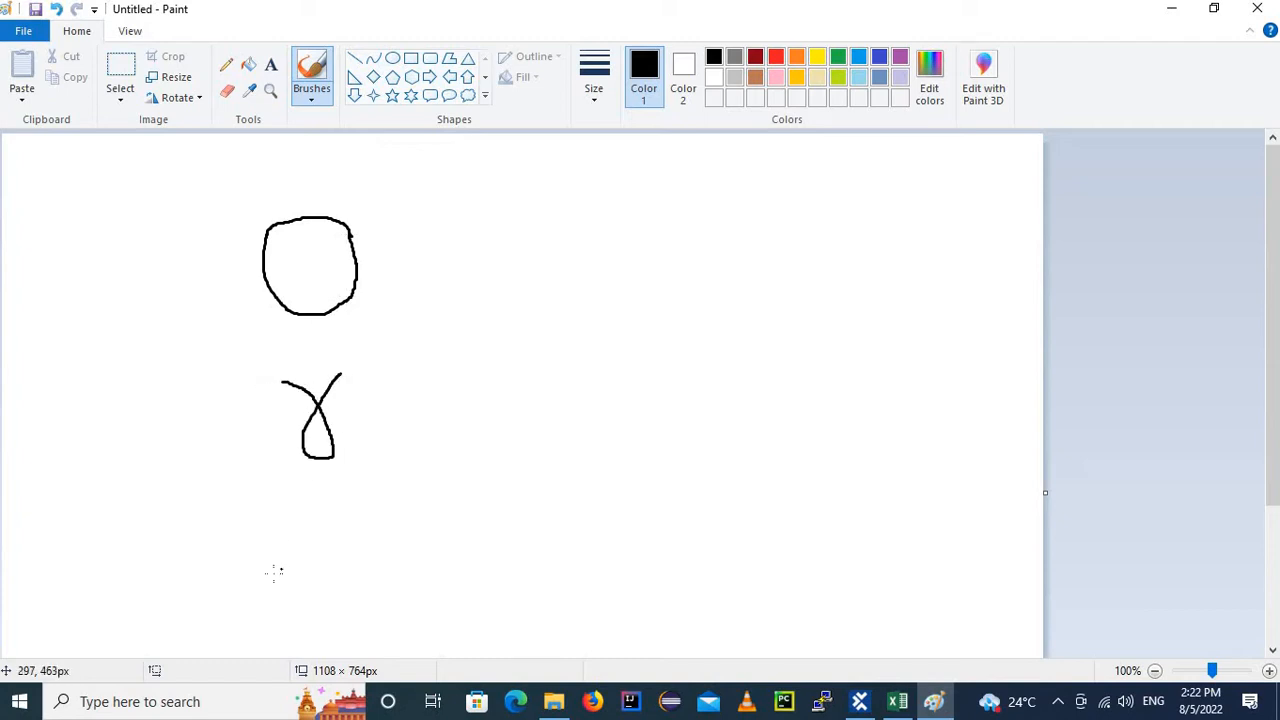
pyautogui.moveTo(293, 521)
pyautogui.mouseDown()
pyautogui.moveTo(297, 509)
pyautogui.moveTo(320, 530)
pyautogui.moveTo(341, 511)
pyautogui.moveTo(364, 576)
pyautogui.mouseUp()
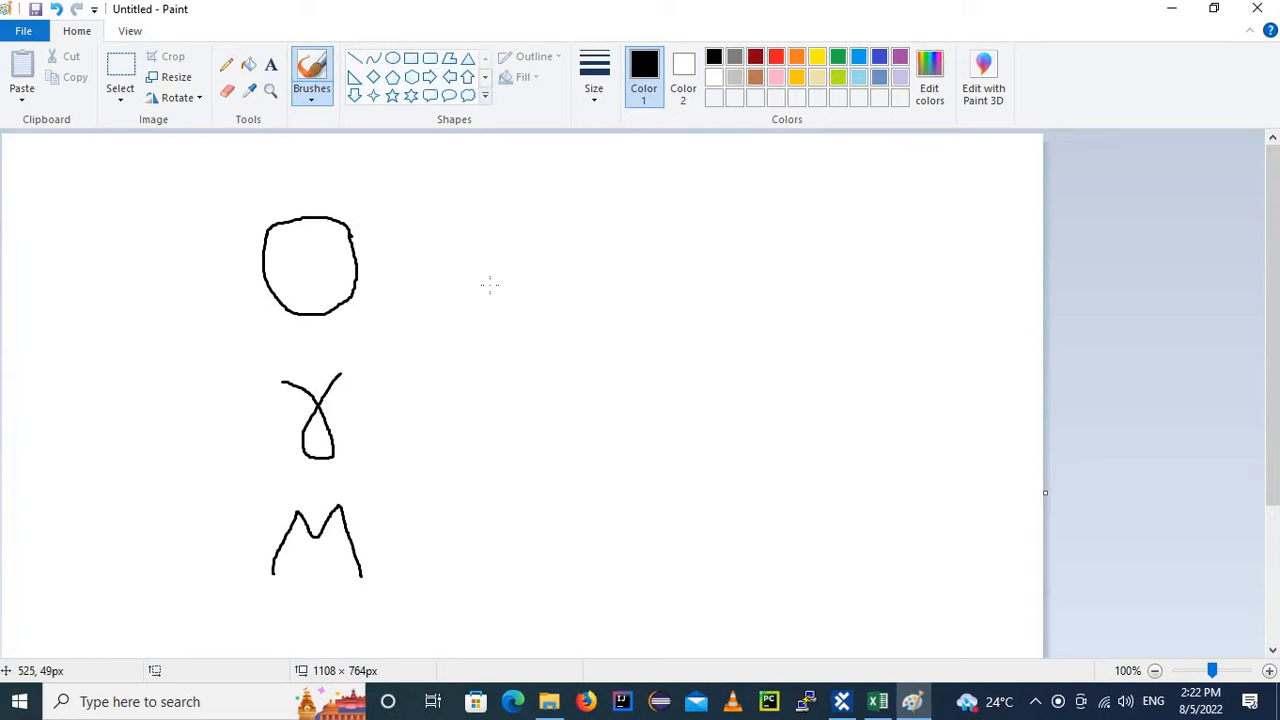
pyautogui.click(637, 295)
pyautogui.hotkey('ctrl', 'z')
# Switch to File Explorer and open perfume.xlsx from the Tosca folder on the Desktop.
pyautogui.moveTo(554, 705)
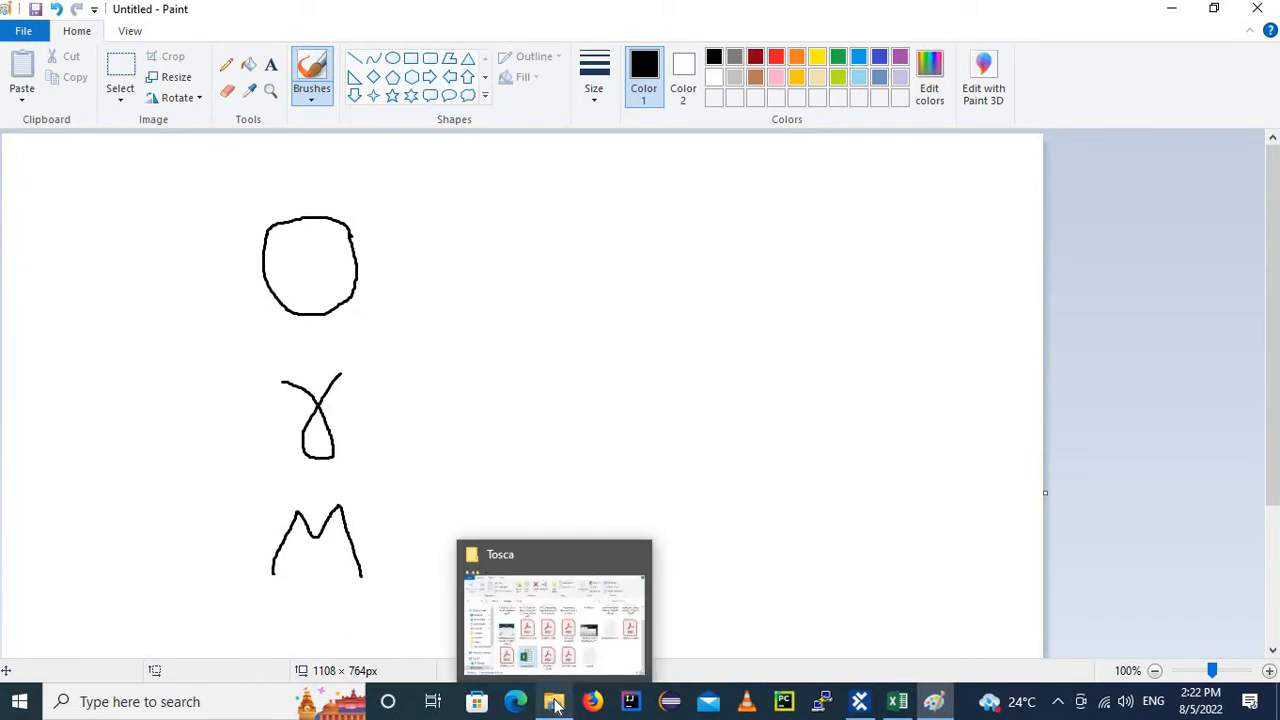
pyautogui.click(556, 705)
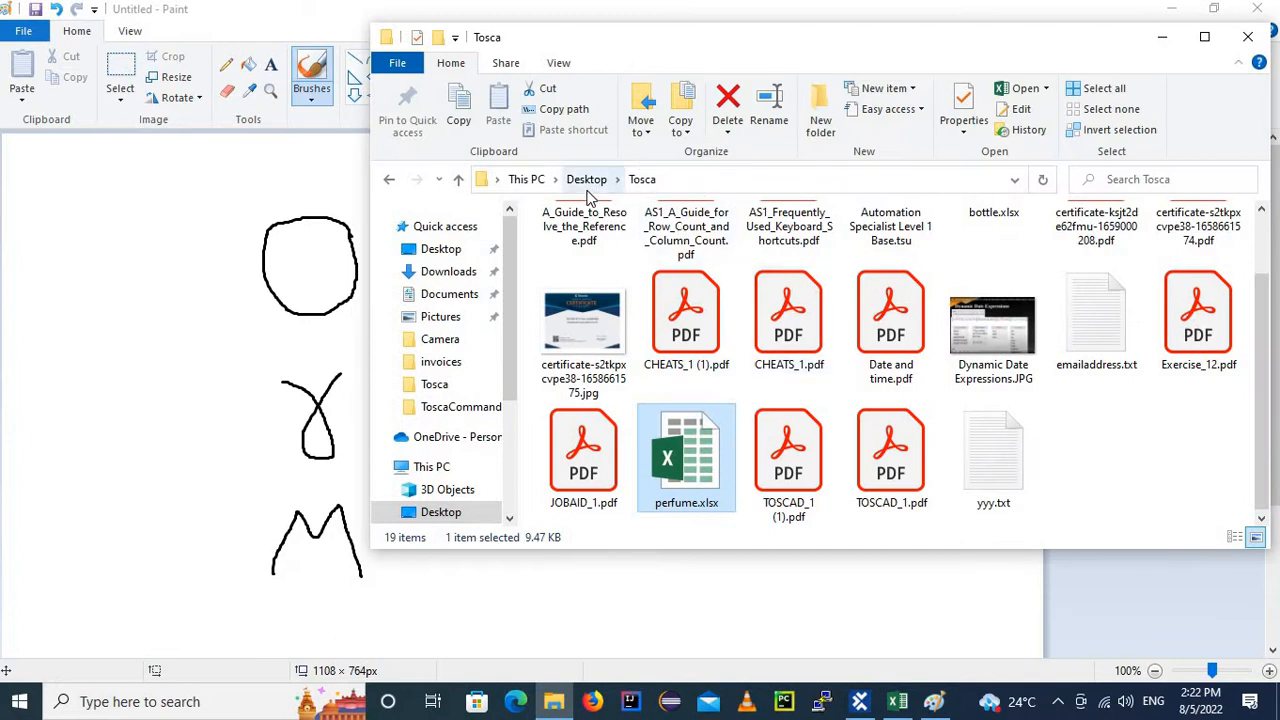
pyautogui.click(1080, 468)
pyautogui.scroll(1, 1092, 456)
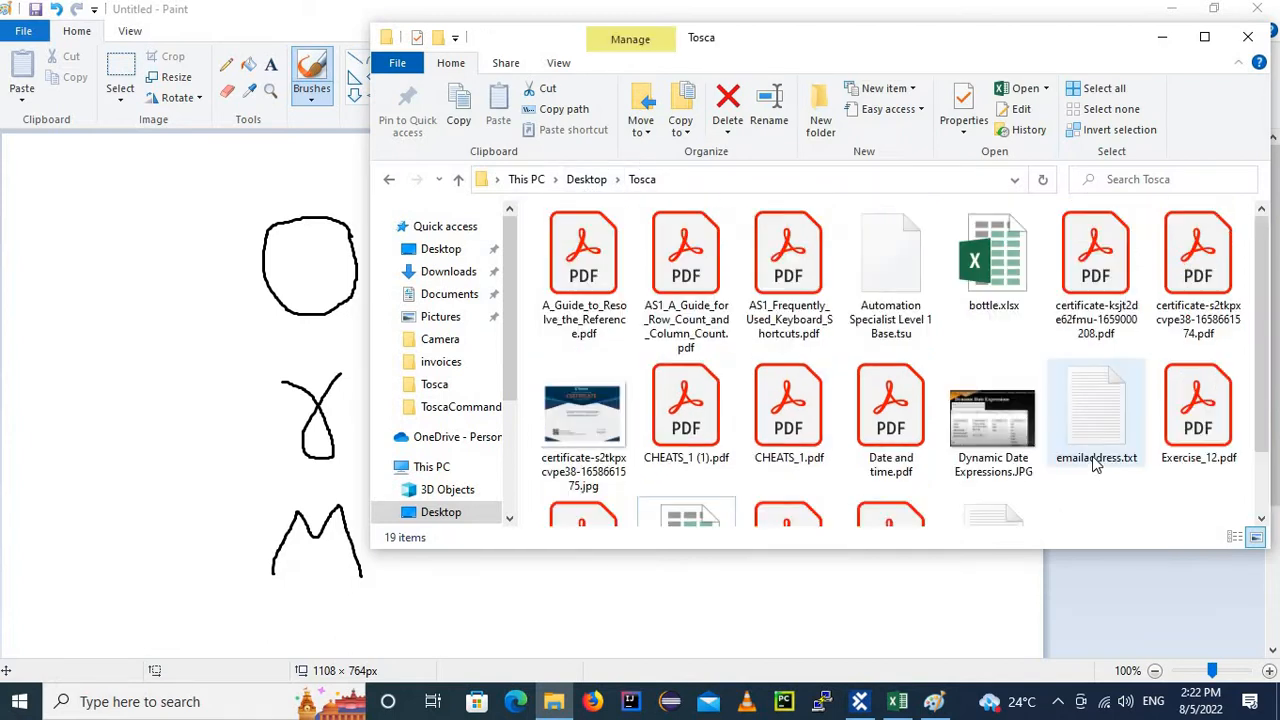
pyautogui.scroll(-1, 1092, 456)
pyautogui.click(686, 452)
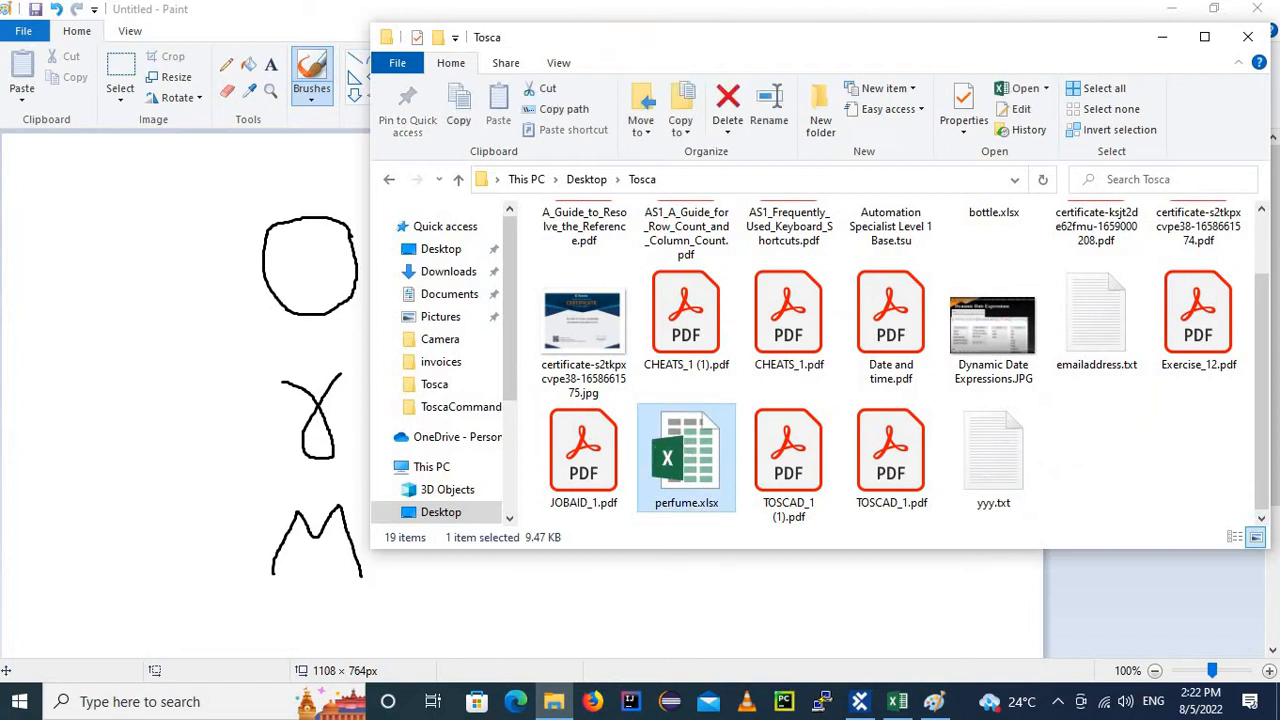
pyautogui.doubleClick(695, 458)
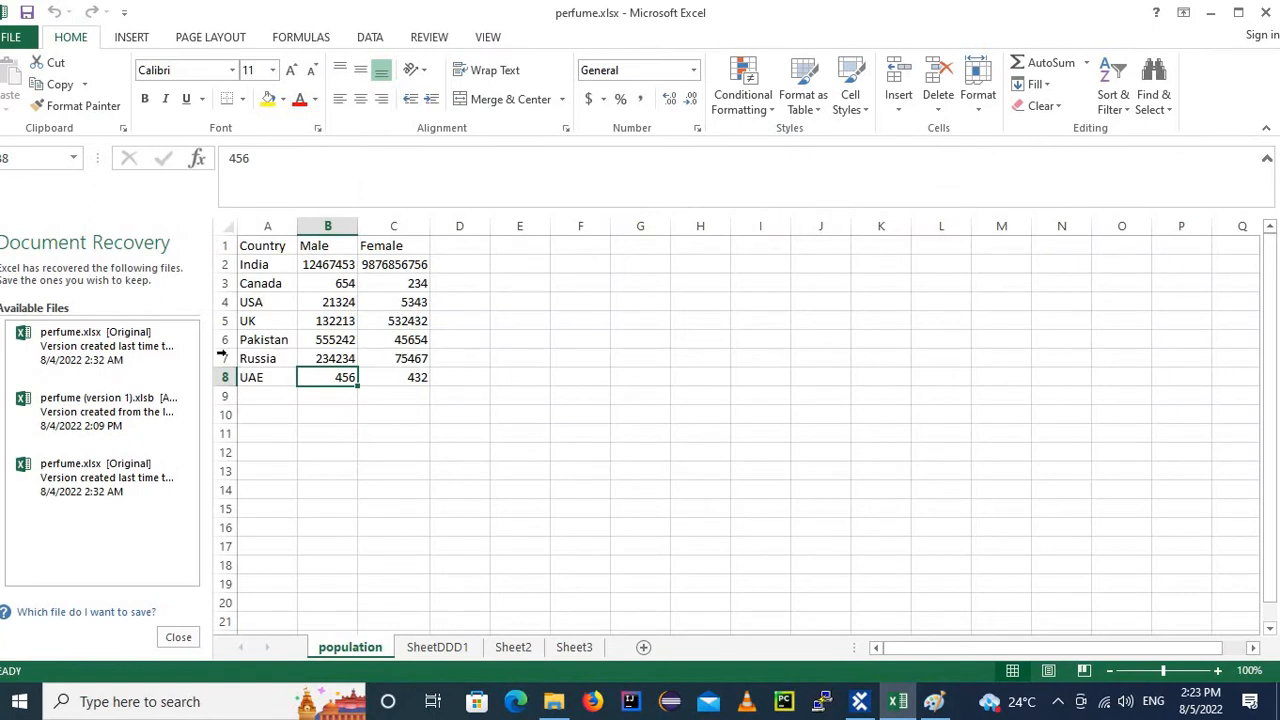
# Dismiss the Document Recovery list, choosing to remove the recovered files.
pyautogui.click(180, 648)
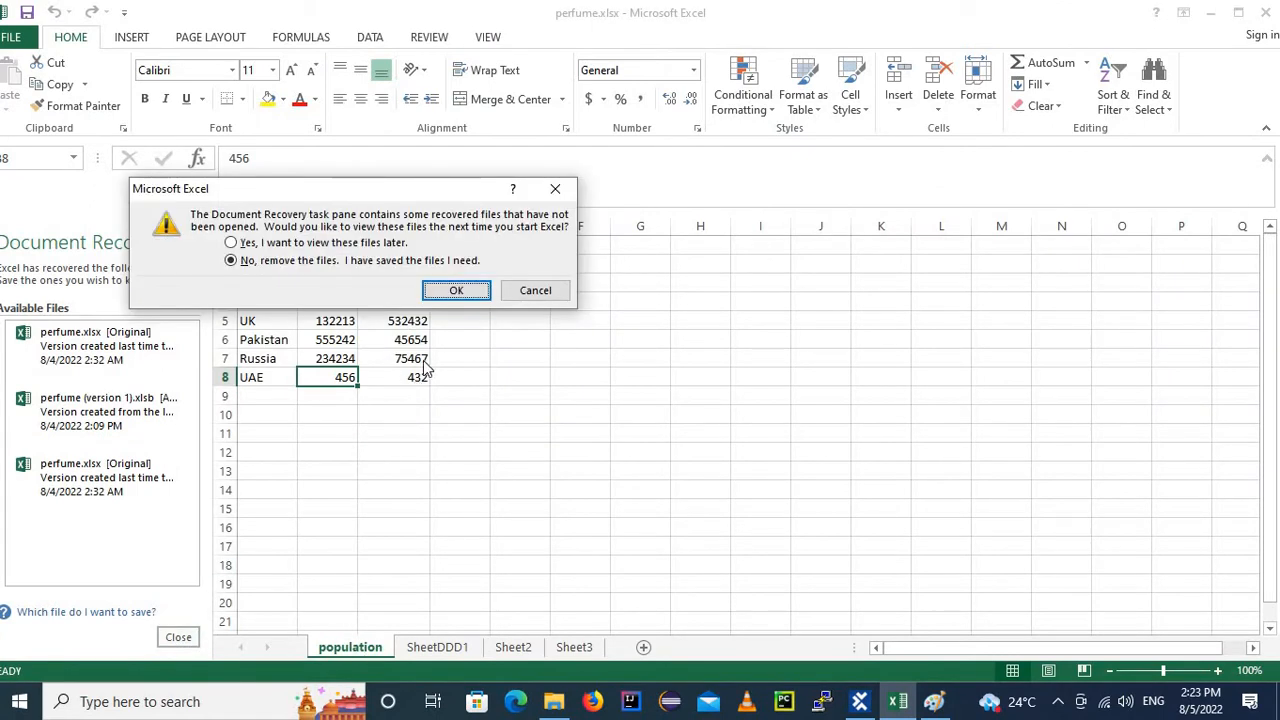
pyautogui.click(449, 291)
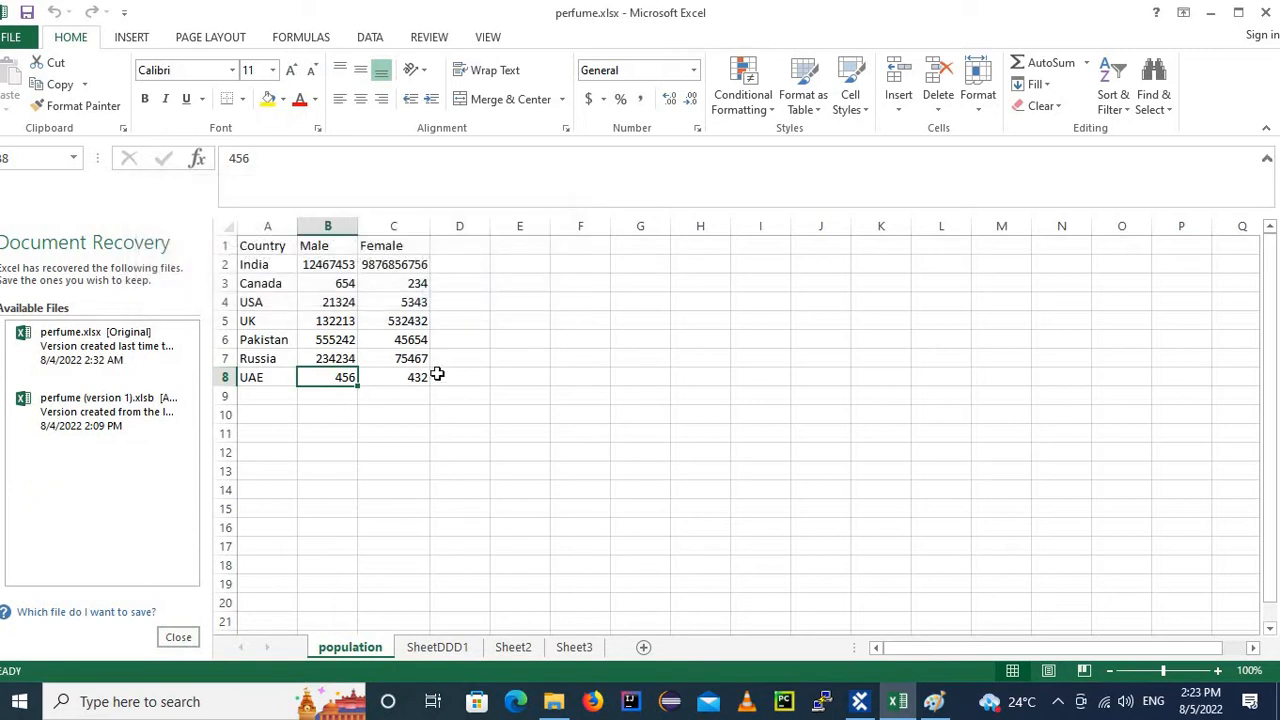
pyautogui.click(190, 637)
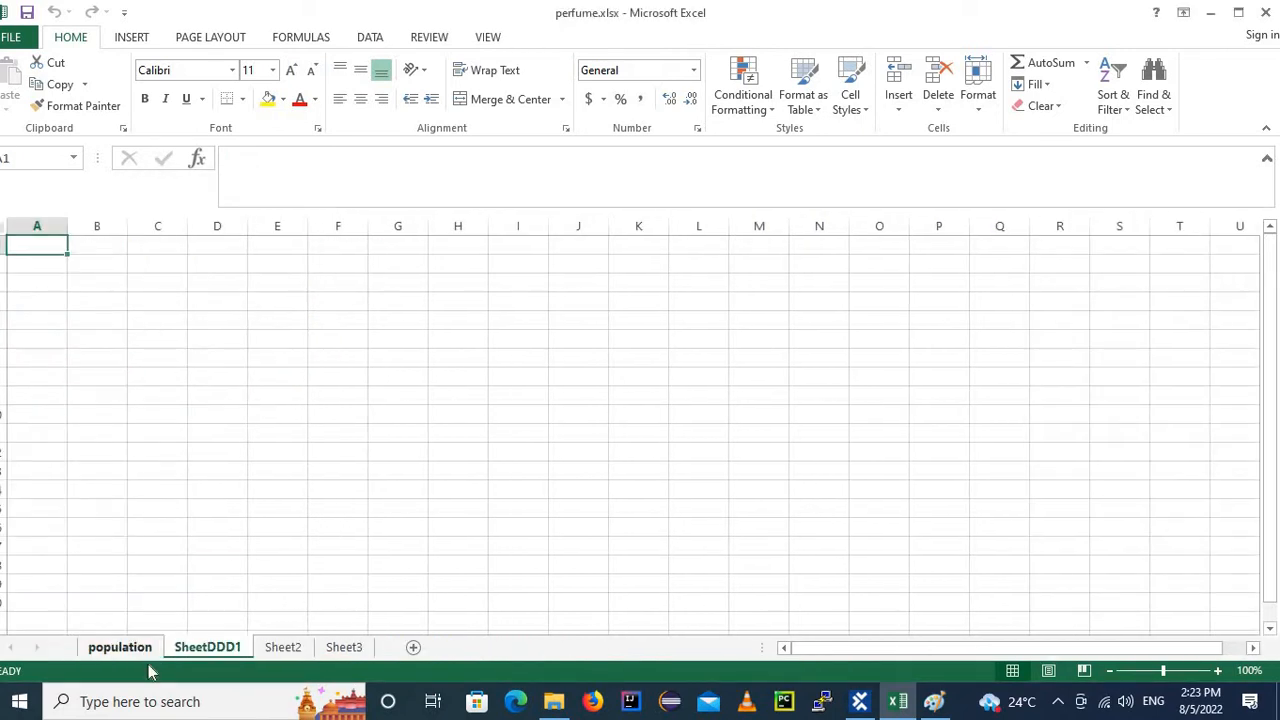
# Reorder the sheets so population follows SheetDDD1, and shift the workbook window so the row numbers are fully in view.
pyautogui.moveTo(190, 647)
pyautogui.mouseDown()
pyautogui.moveTo(275, 650)
pyautogui.moveTo(115, 651)
pyautogui.mouseUp()
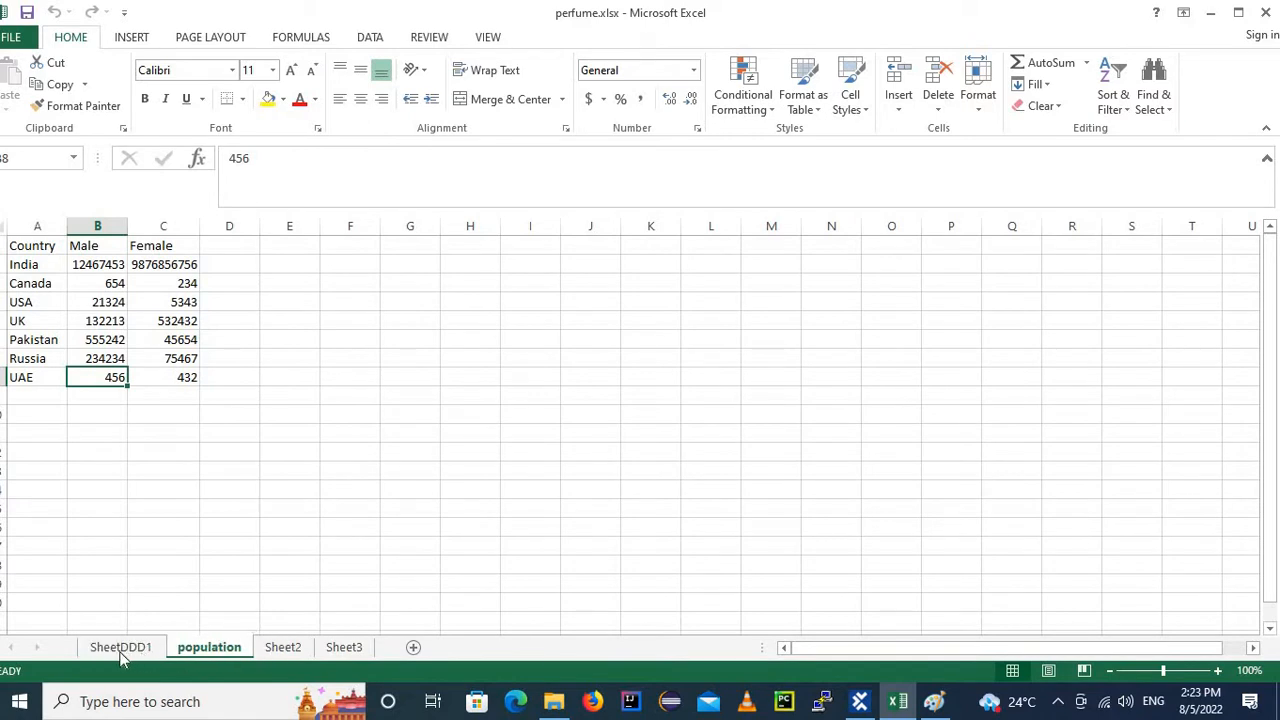
pyautogui.click(211, 650)
pyautogui.doubleClick(211, 650)
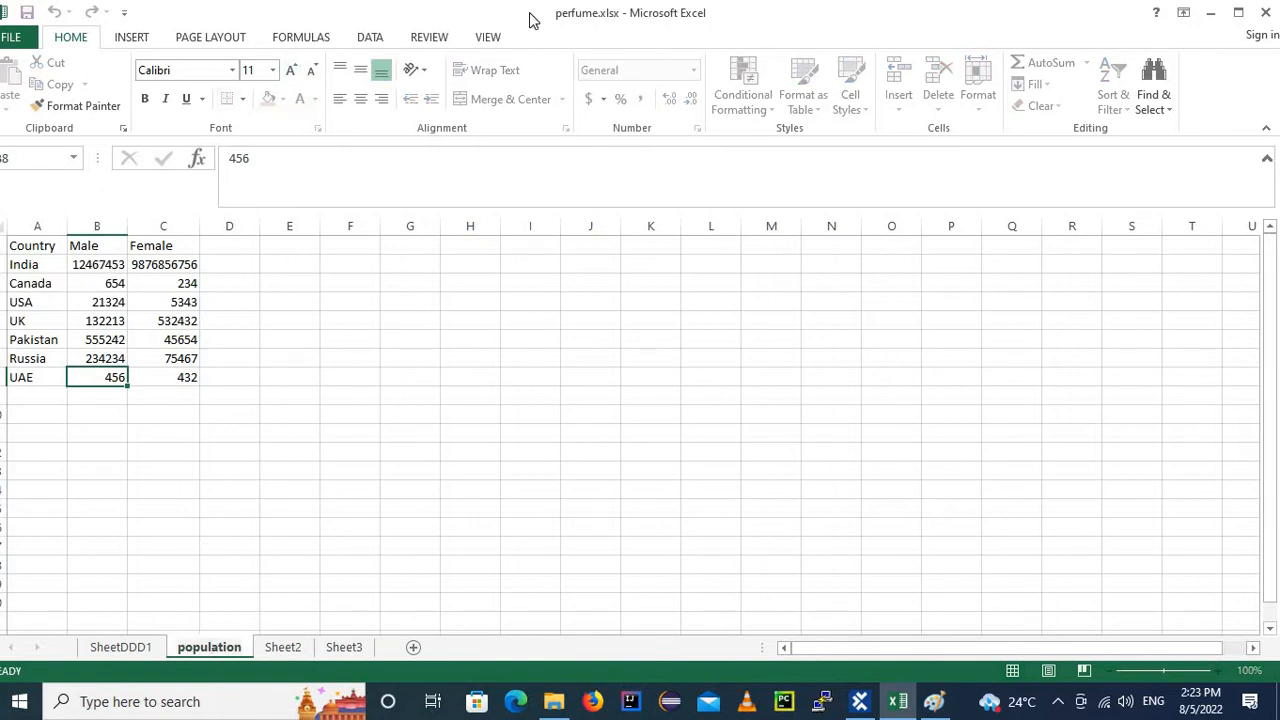
pyautogui.moveTo(570, 18); pyautogui.dragTo(590, 18)
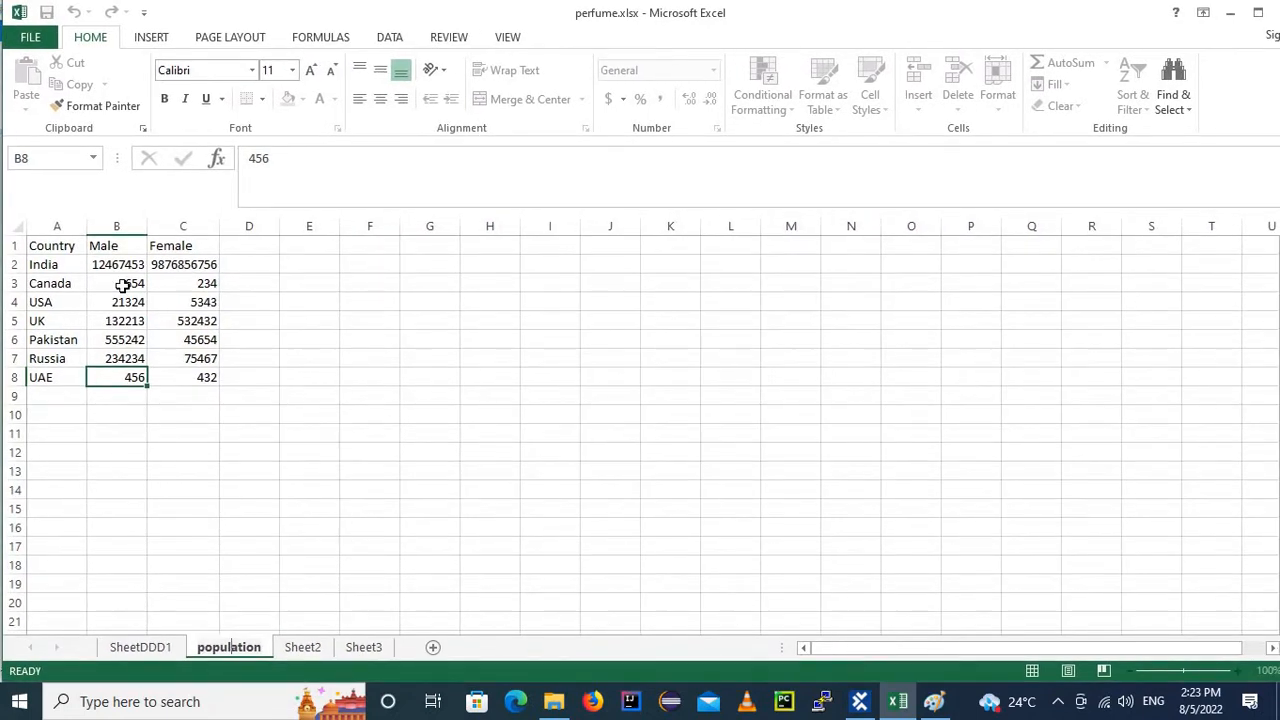
pyautogui.click(60, 340)
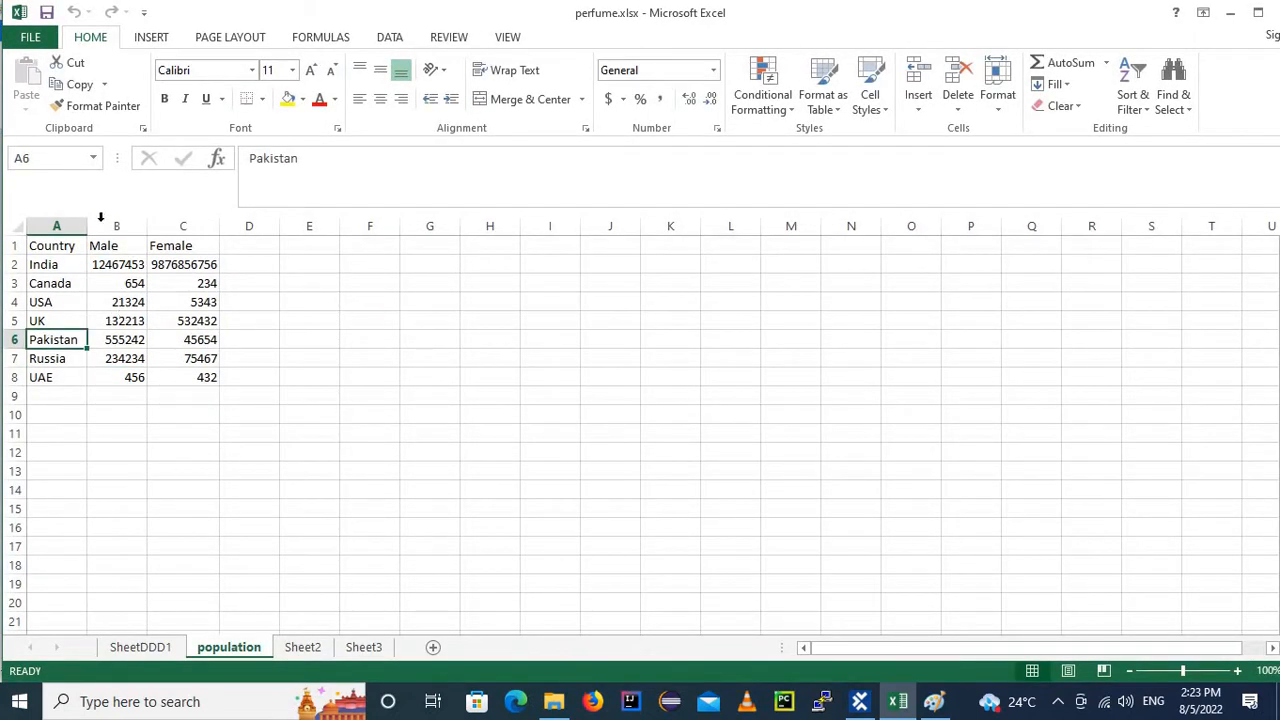
# Review the USA row of the population sheet and the workbook's file in the Tosca folder.
pyautogui.click(120, 306)
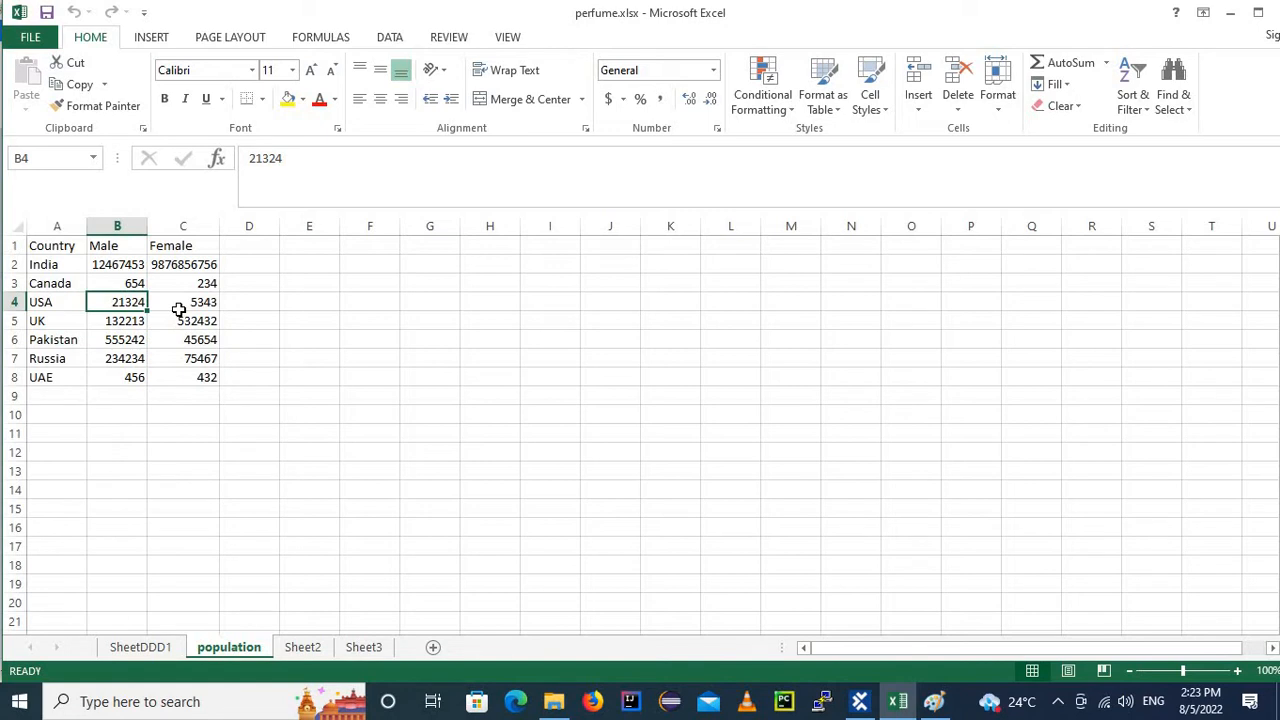
pyautogui.click(562, 710)
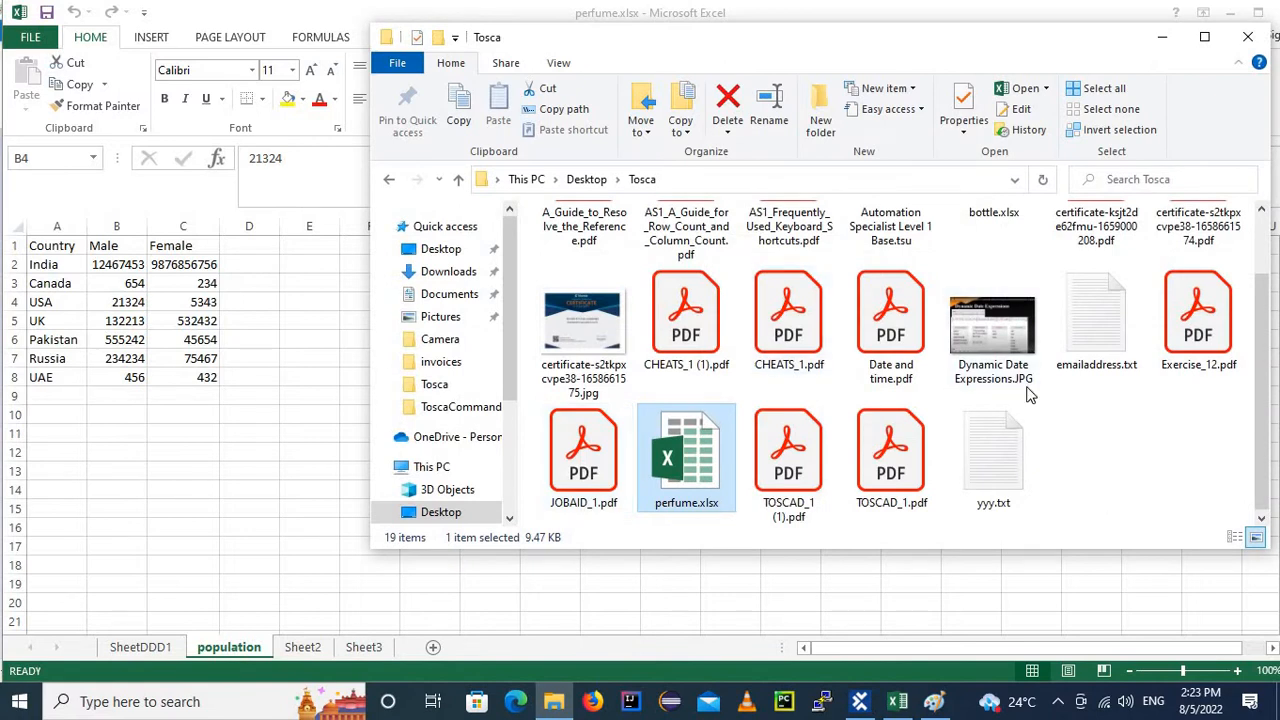
pyautogui.click(897, 703)
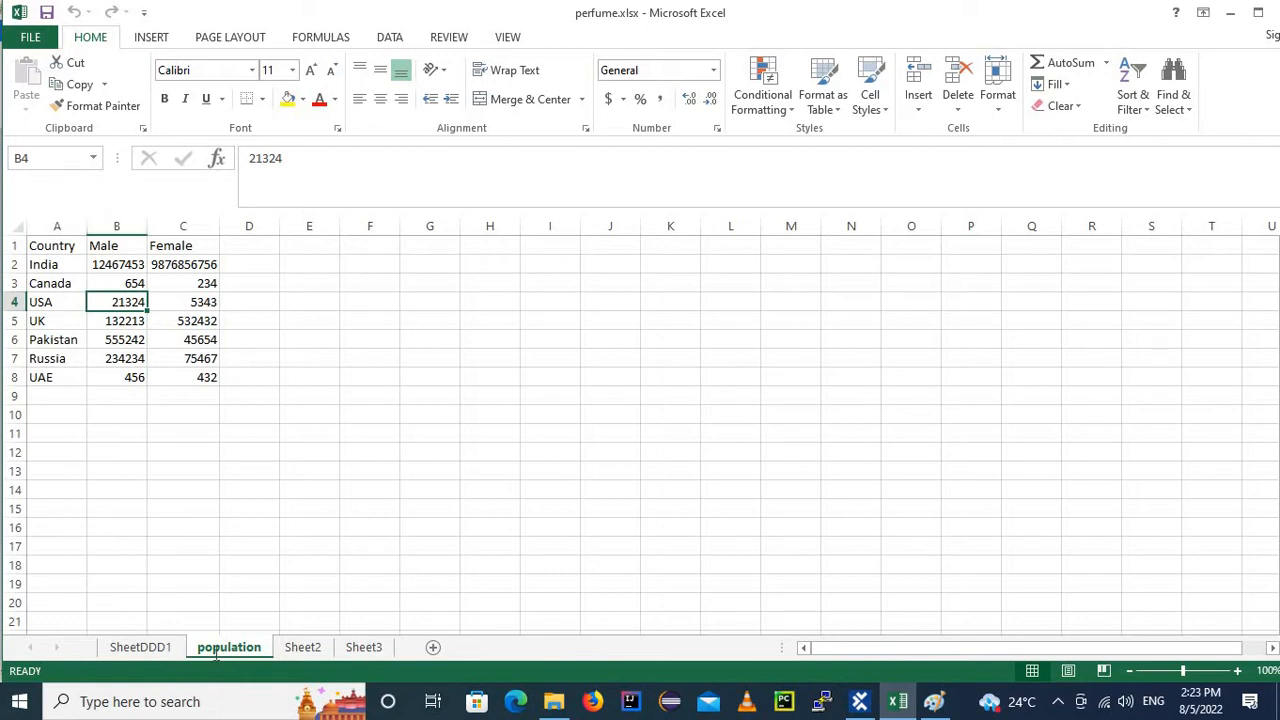
pyautogui.click(55, 310)
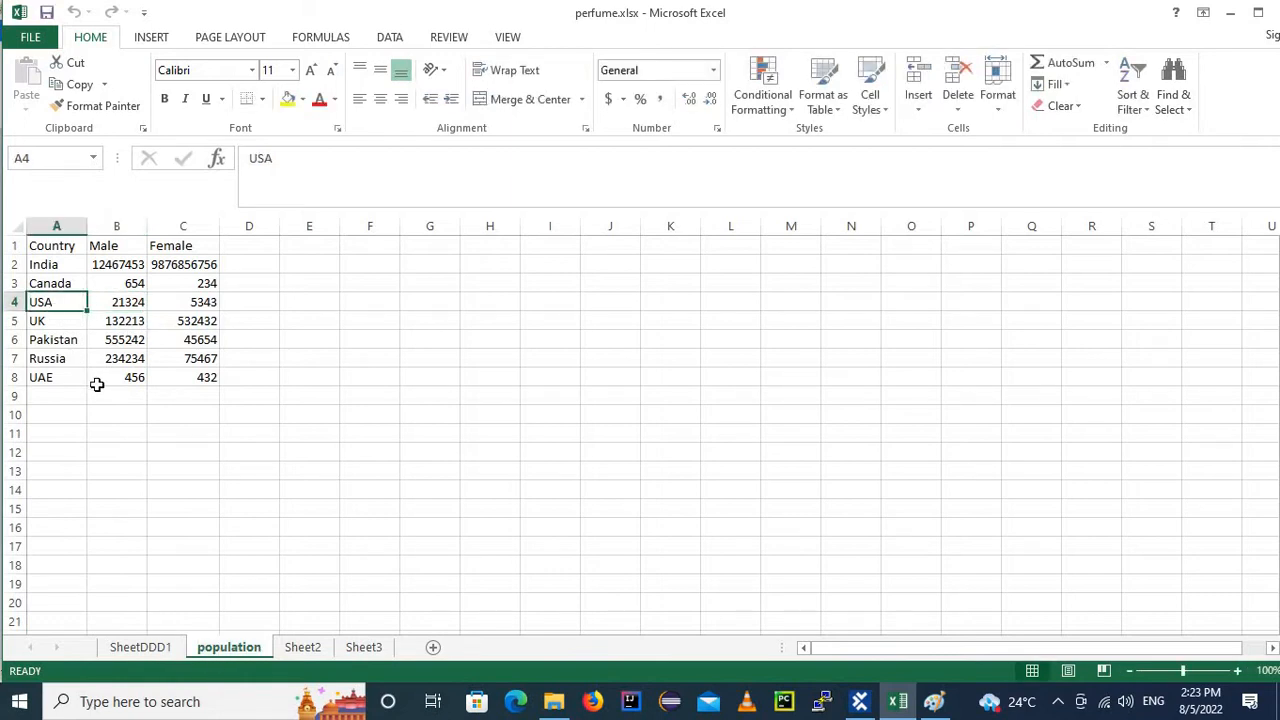
# Switch to Paint, draw an arrow pointing away from the circle and handwrite "open" beside it.
pyautogui.click(934, 701)
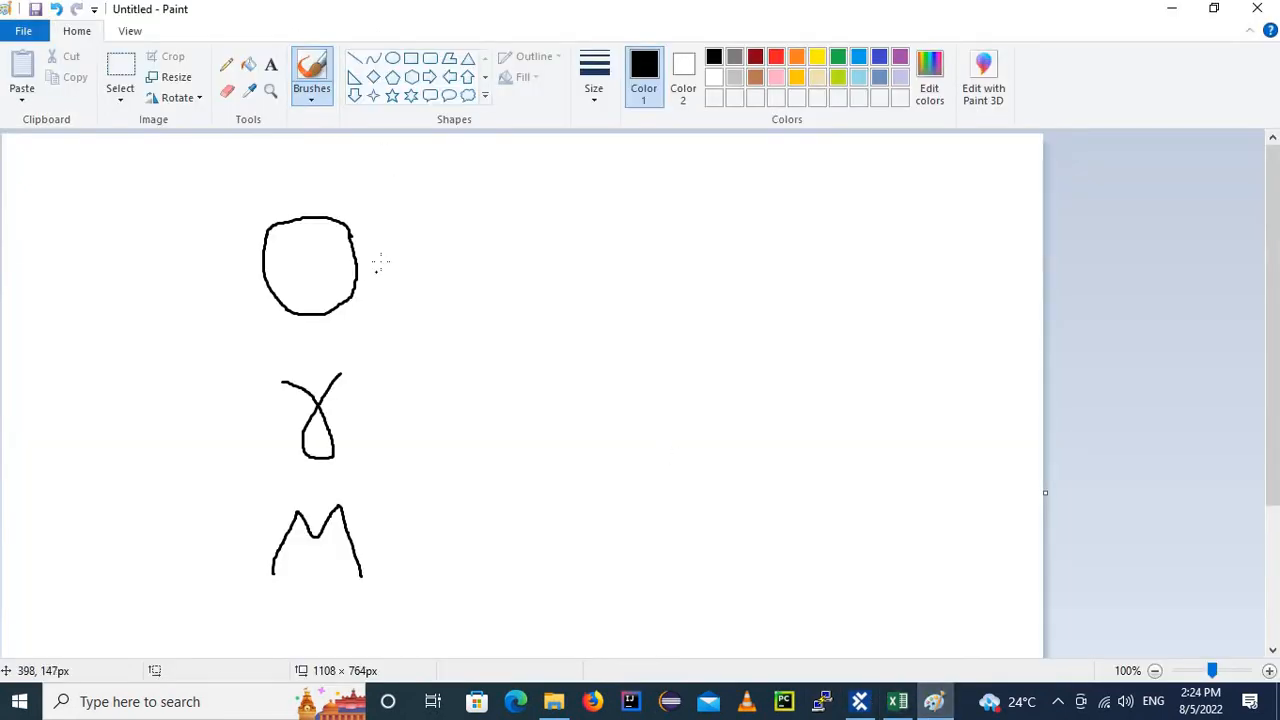
pyautogui.moveTo(380, 261)
pyautogui.mouseDown()
pyautogui.moveTo(447, 261)
pyautogui.moveTo(422, 272)
pyautogui.mouseUp()
pyautogui.moveTo(494, 233)
pyautogui.mouseDown()
pyautogui.moveTo(482, 262)
pyautogui.moveTo(505, 232)
pyautogui.mouseUp()
pyautogui.moveTo(527, 287)
pyautogui.mouseDown()
pyautogui.moveTo(534, 224)
pyautogui.moveTo(522, 248)
pyautogui.mouseUp()
pyautogui.moveTo(564, 265); pyautogui.dragTo(643, 286)
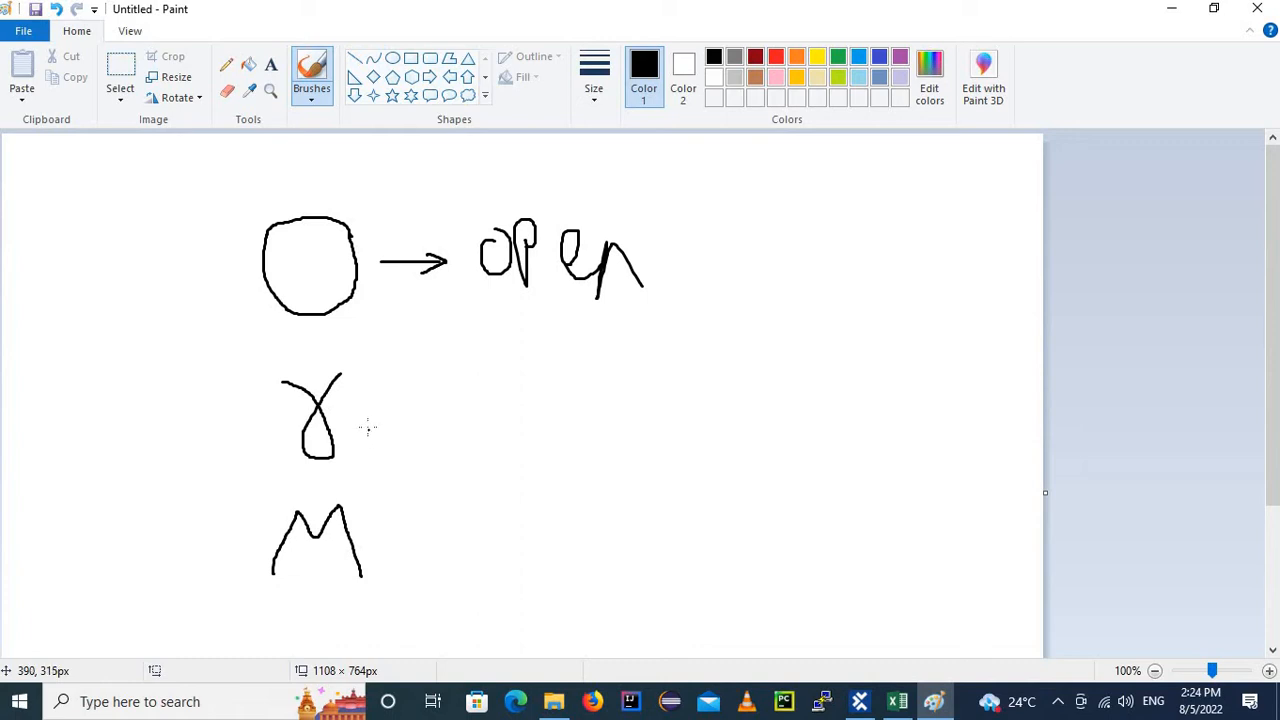
# Draw an arrow beside the gamma-like shape and handwrite "Create rows" after it.
pyautogui.moveTo(368, 425)
pyautogui.mouseDown()
pyautogui.moveTo(404, 421)
pyautogui.moveTo(445, 440)
pyautogui.moveTo(502, 420)
pyautogui.moveTo(505, 404)
pyautogui.moveTo(530, 423)
pyautogui.mouseUp()
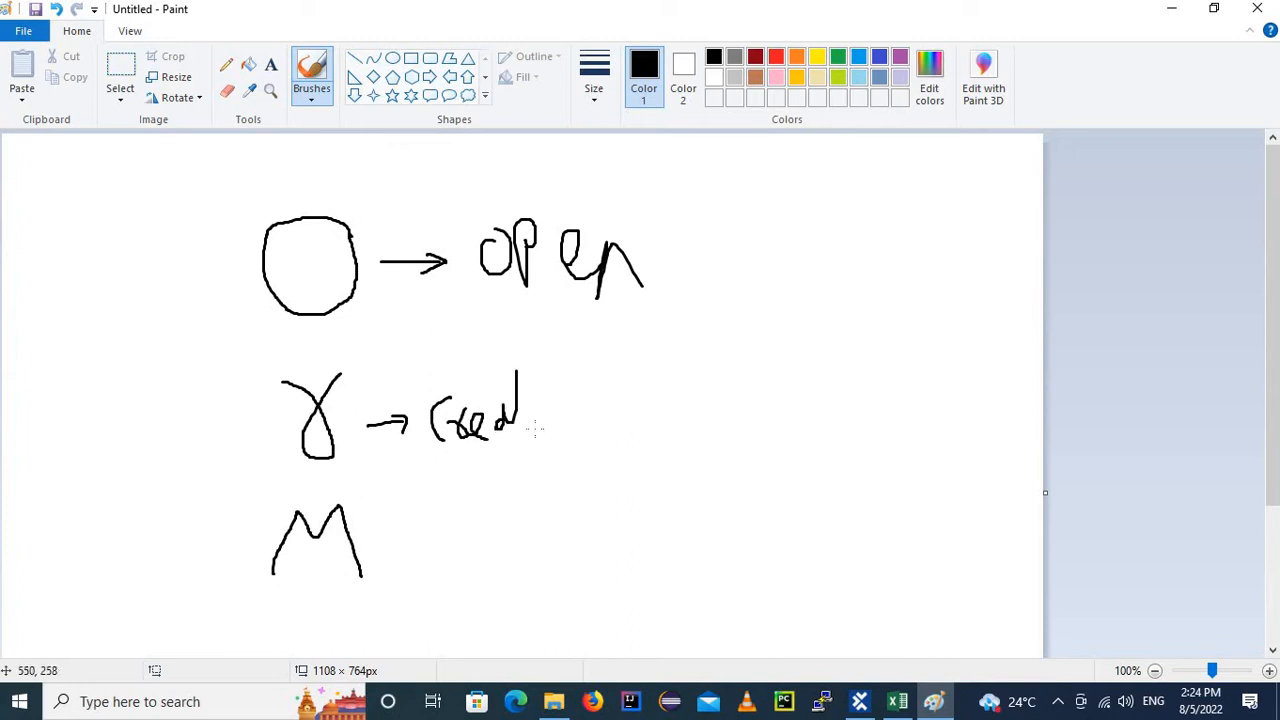
pyautogui.moveTo(517, 370)
pyautogui.mouseDown()
pyautogui.moveTo(522, 430)
pyautogui.moveTo(538, 395)
pyautogui.moveTo(564, 437)
pyautogui.mouseUp()
pyautogui.click(521, 526)
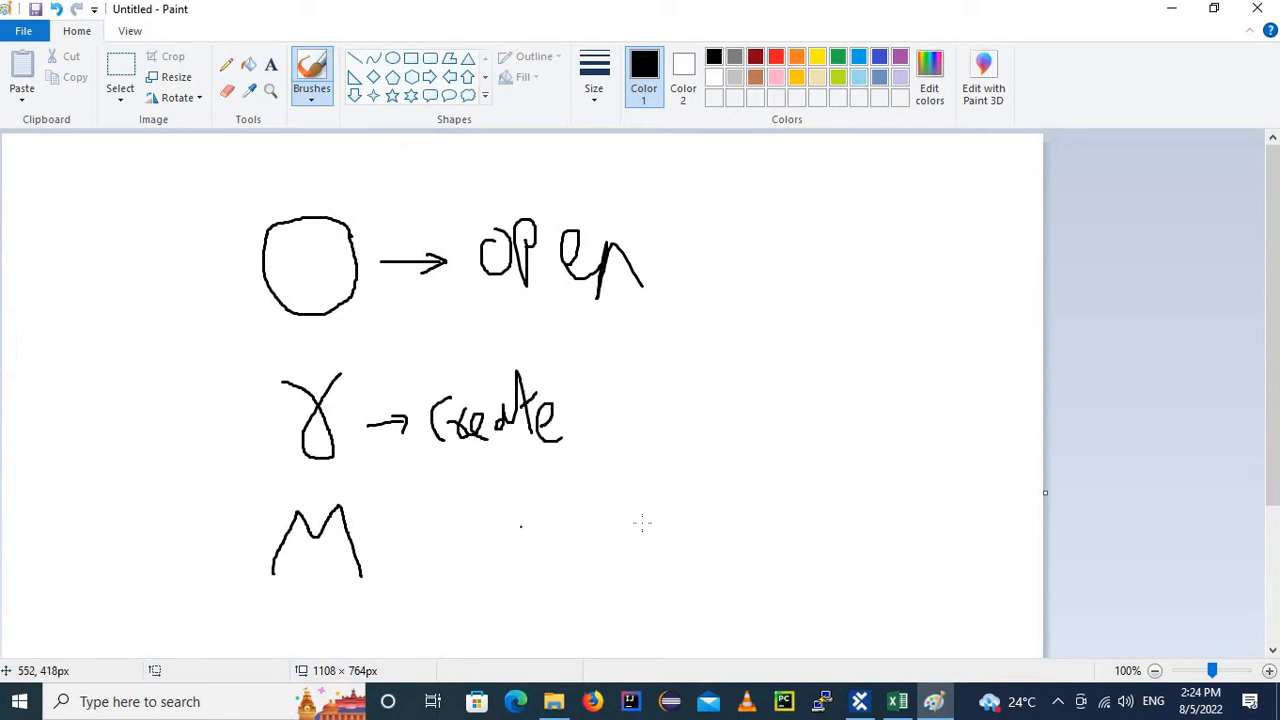
pyautogui.moveTo(620, 400)
pyautogui.mouseDown()
pyautogui.moveTo(641, 426)
pyautogui.moveTo(682, 434)
pyautogui.mouseUp()
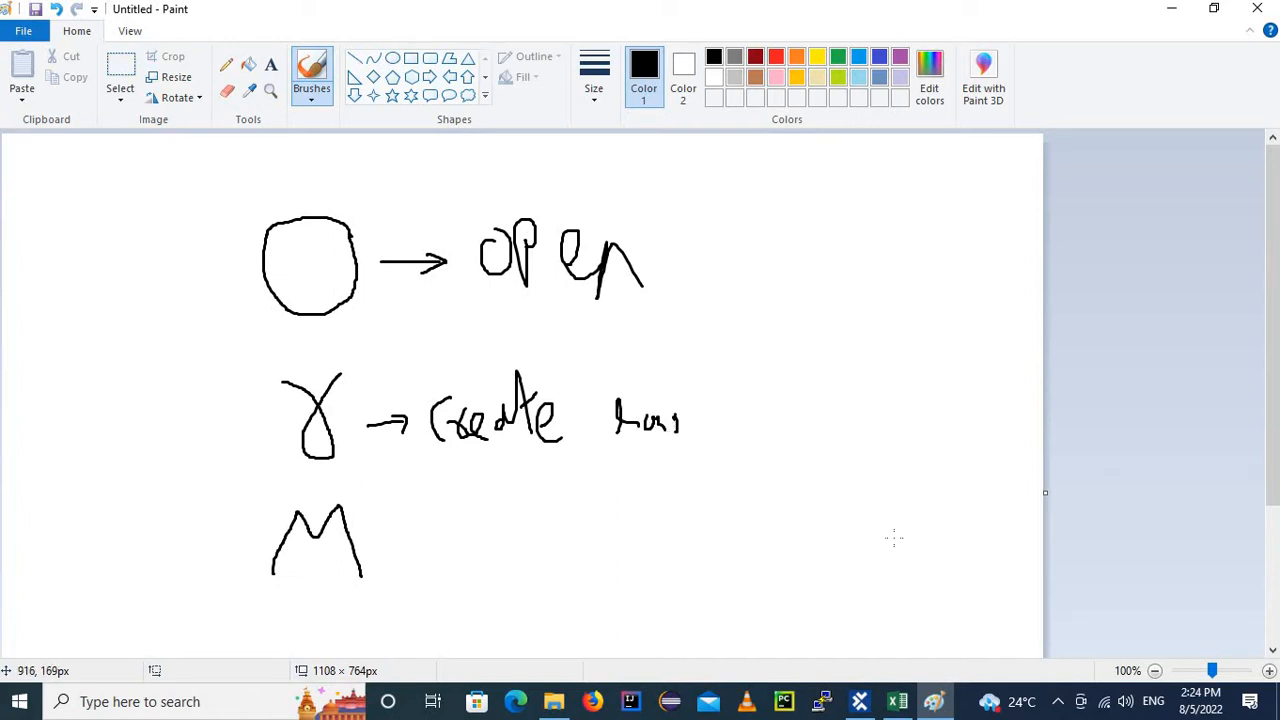
# Switch to the perfume.xlsx workbook and examine the table starting at the Country header in A1.
pyautogui.click(897, 701)
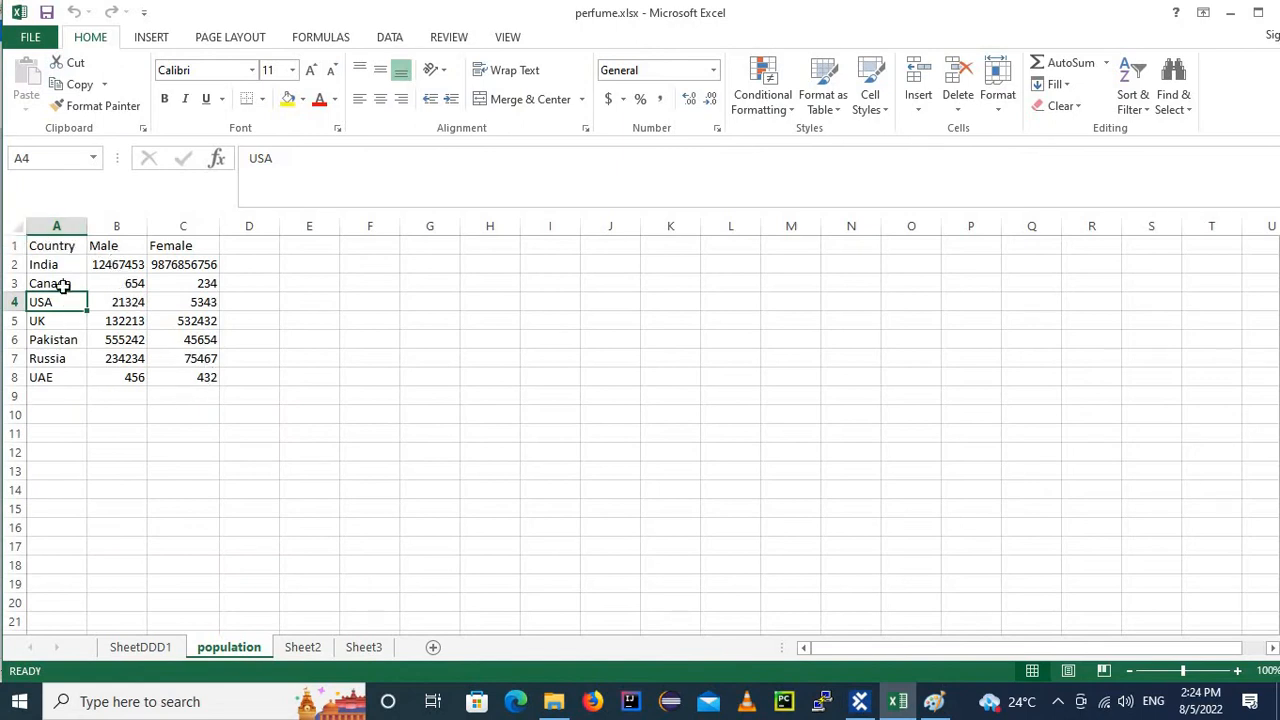
pyautogui.click(40, 246)
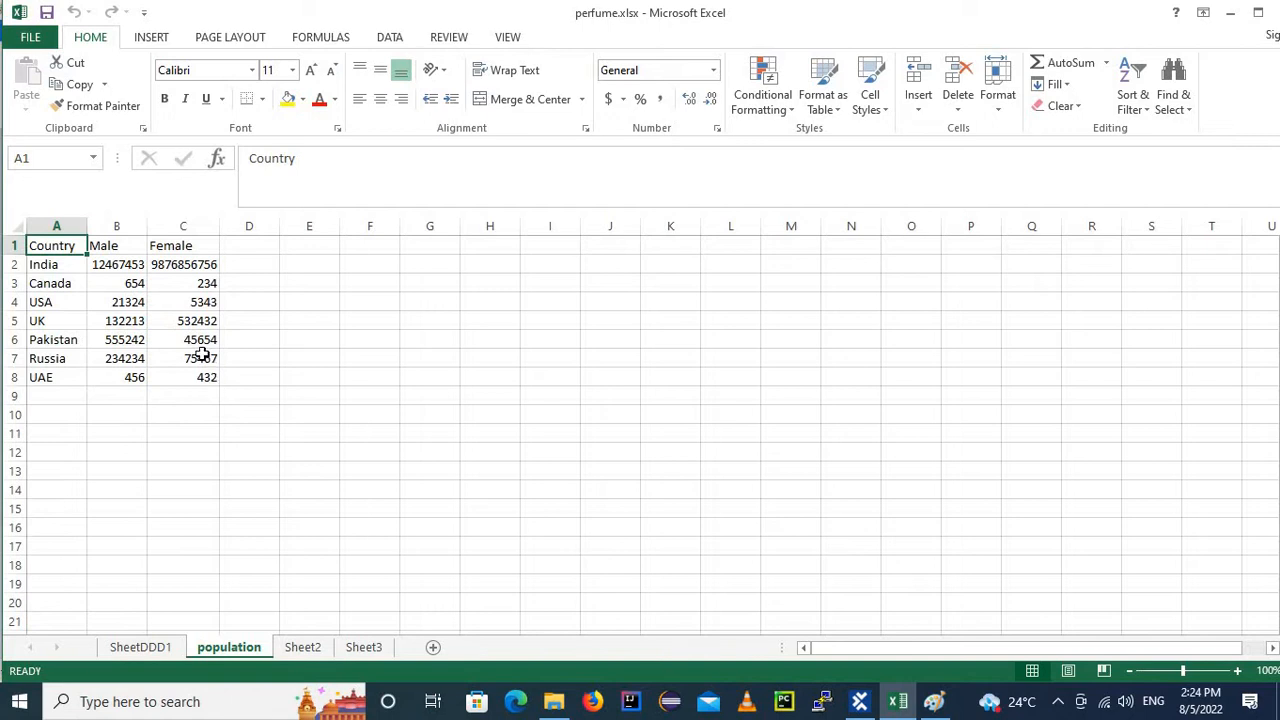
# Return to the Paint sketch and draw a short arrow beside the M shape.
pyautogui.click(859, 701)
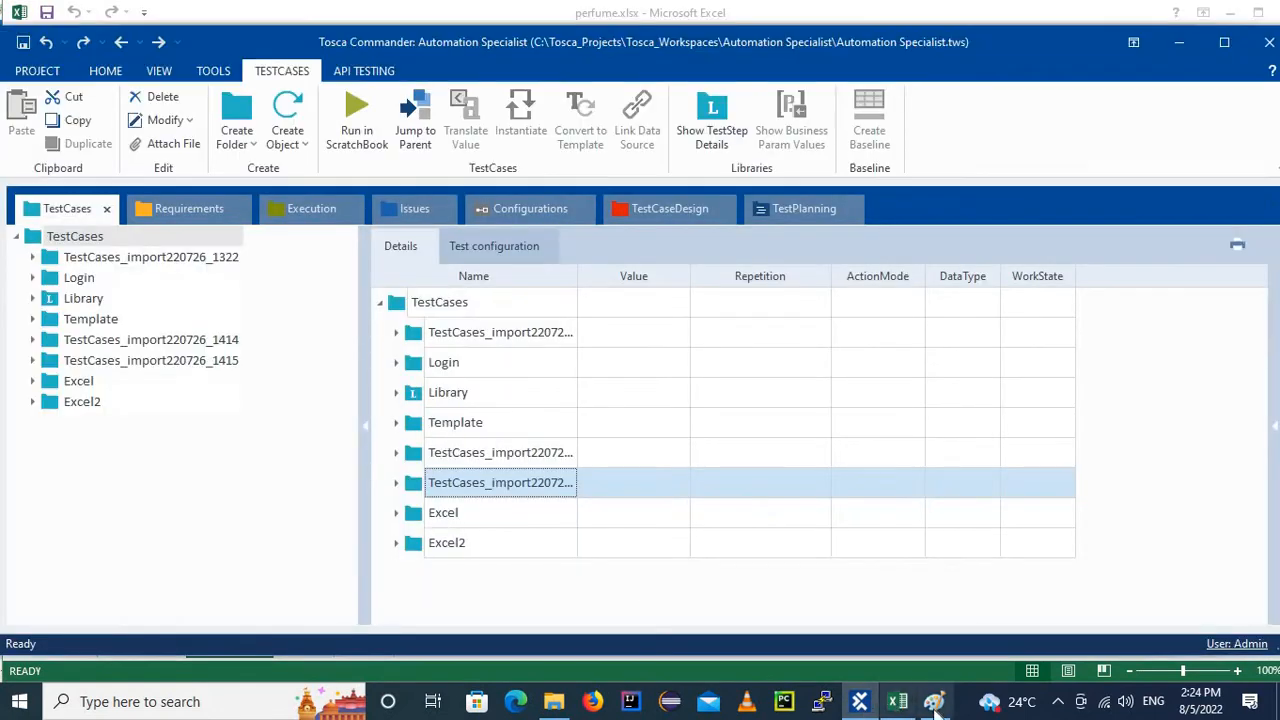
pyautogui.click(934, 701)
pyautogui.moveTo(382, 545)
pyautogui.mouseDown()
pyautogui.moveTo(418, 539)
pyautogui.moveTo(412, 555)
pyautogui.mouseUp()
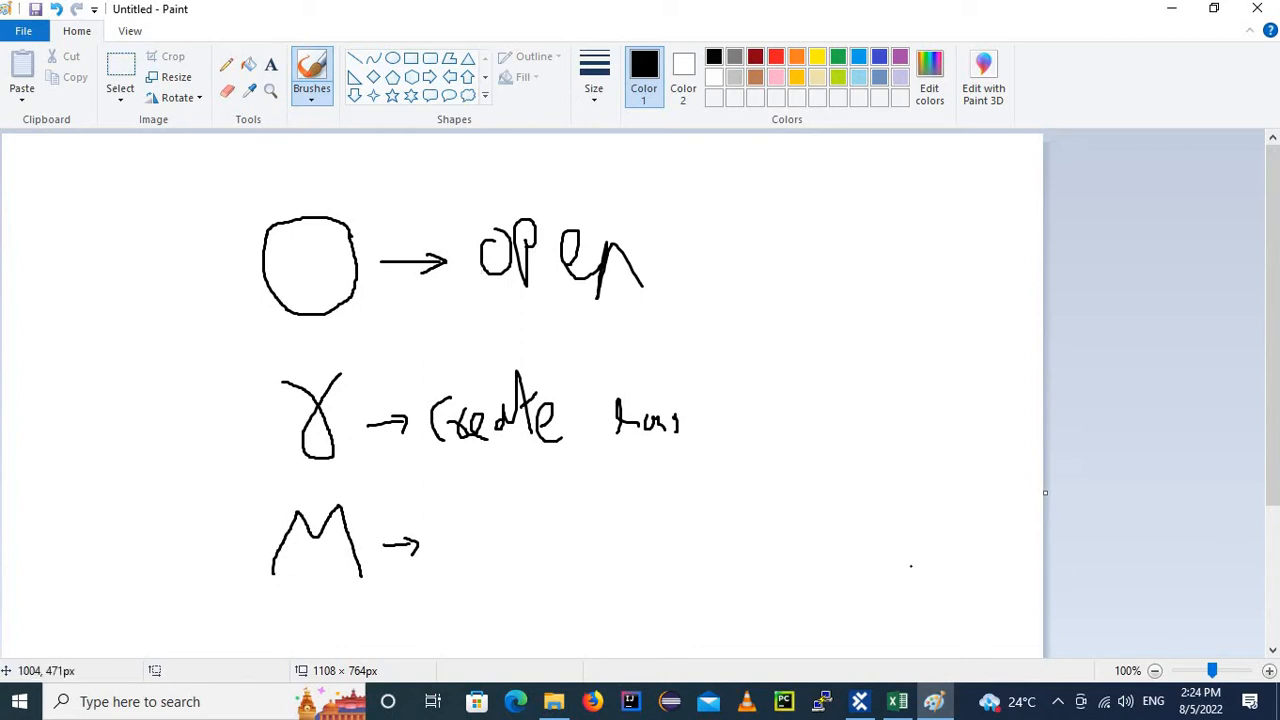
# Switch to Excel and examine the Male and Female headers and the India row in the population sheet.
pyautogui.click(899, 702)
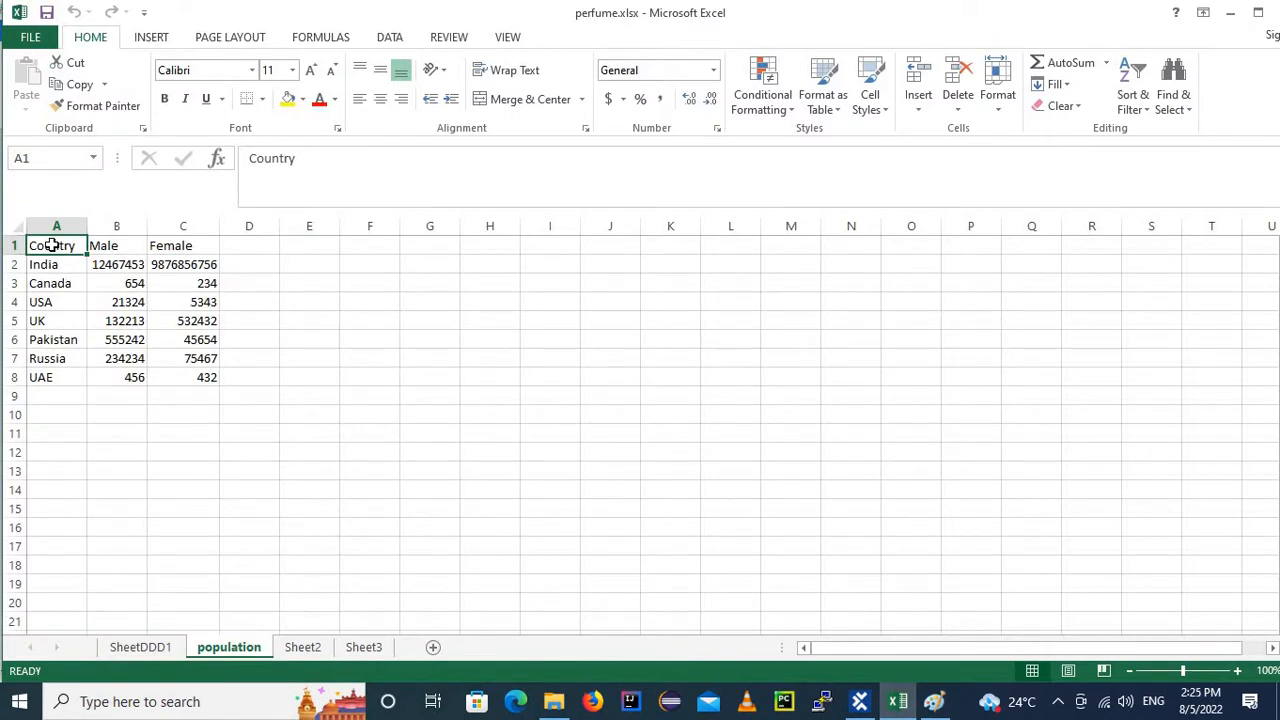
pyautogui.click(142, 245)
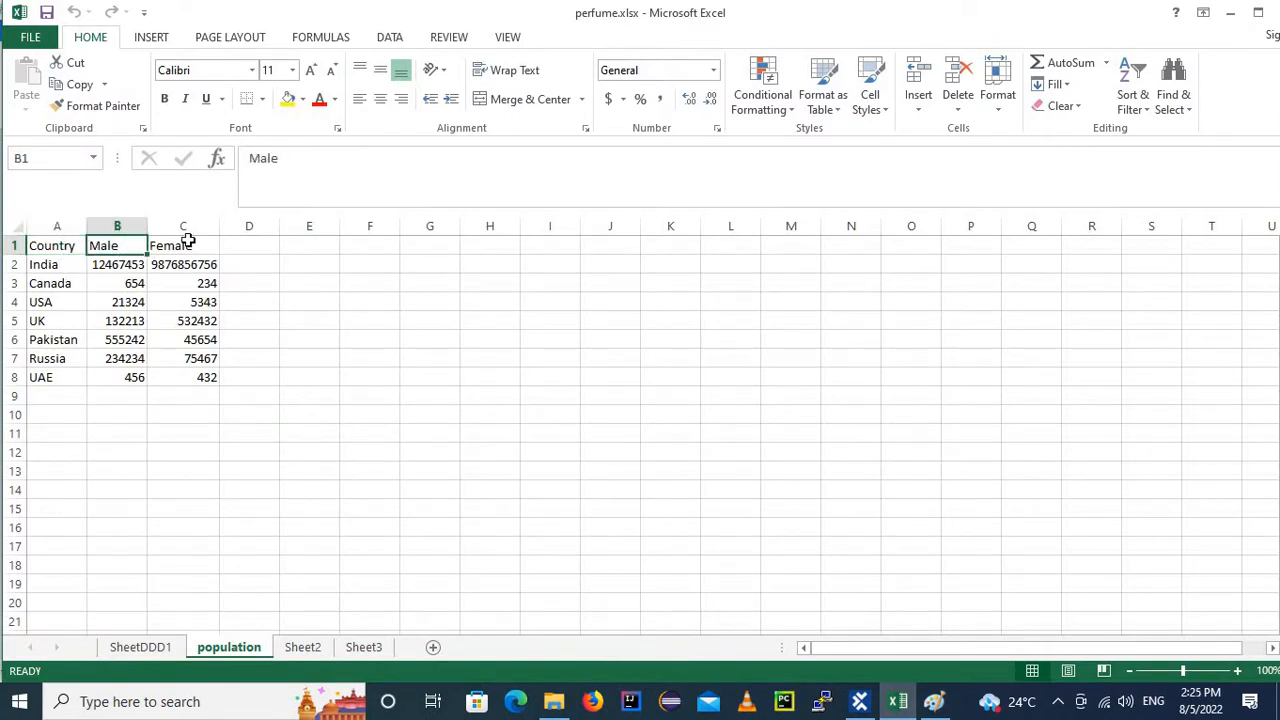
pyautogui.click(186, 248)
pyautogui.click(53, 265)
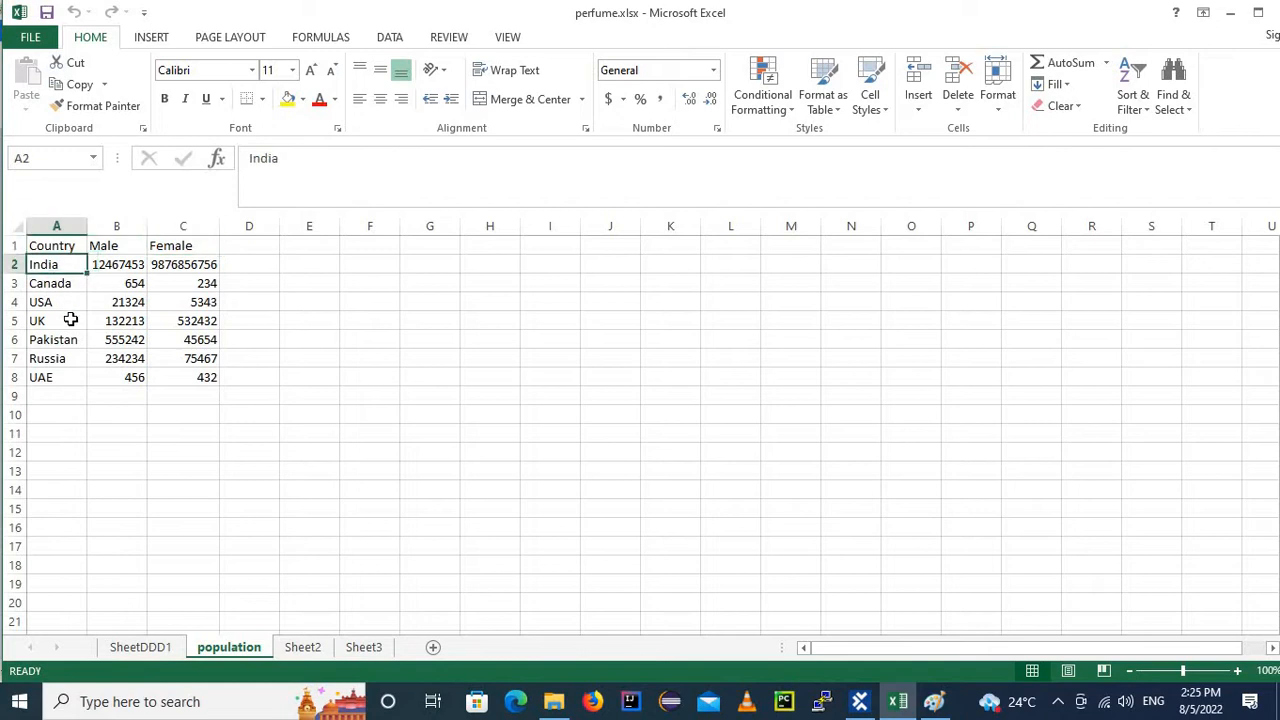
pyautogui.click(102, 268)
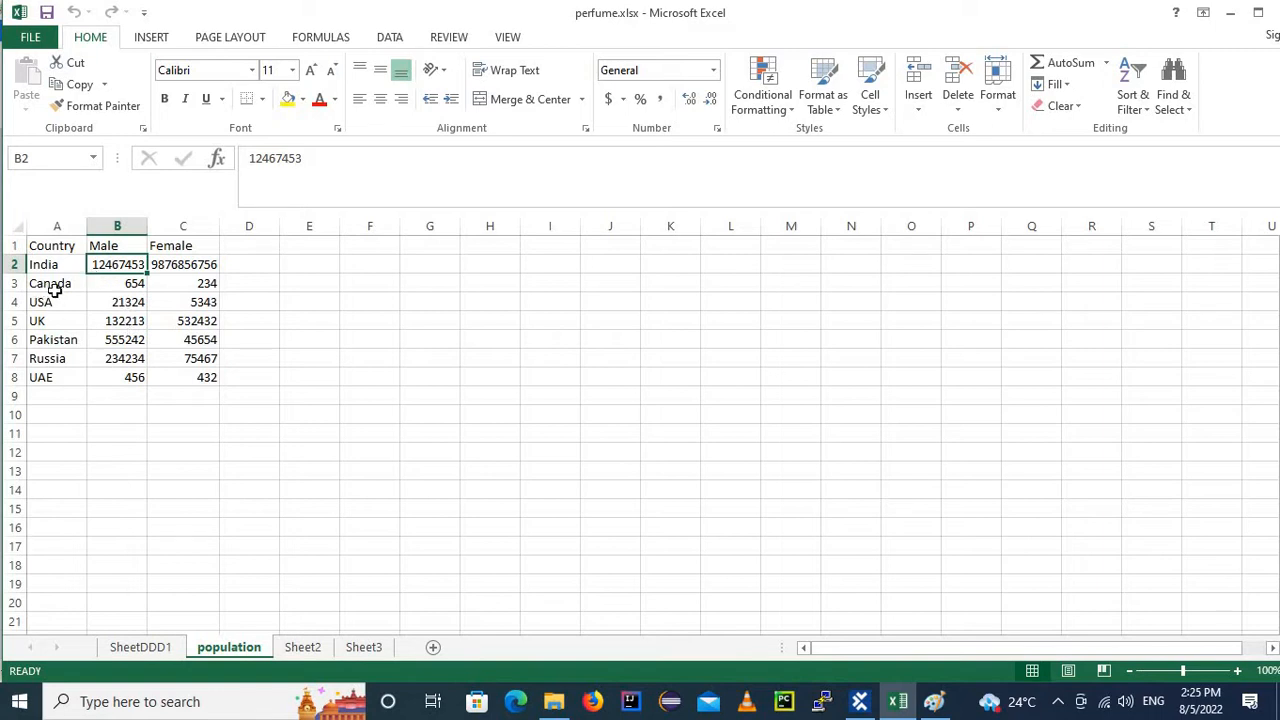
pyautogui.click(186, 269)
# Examine the Male value for Pakistan, and the USA cell with its matching Male value in row 4.
pyautogui.click(140, 337)
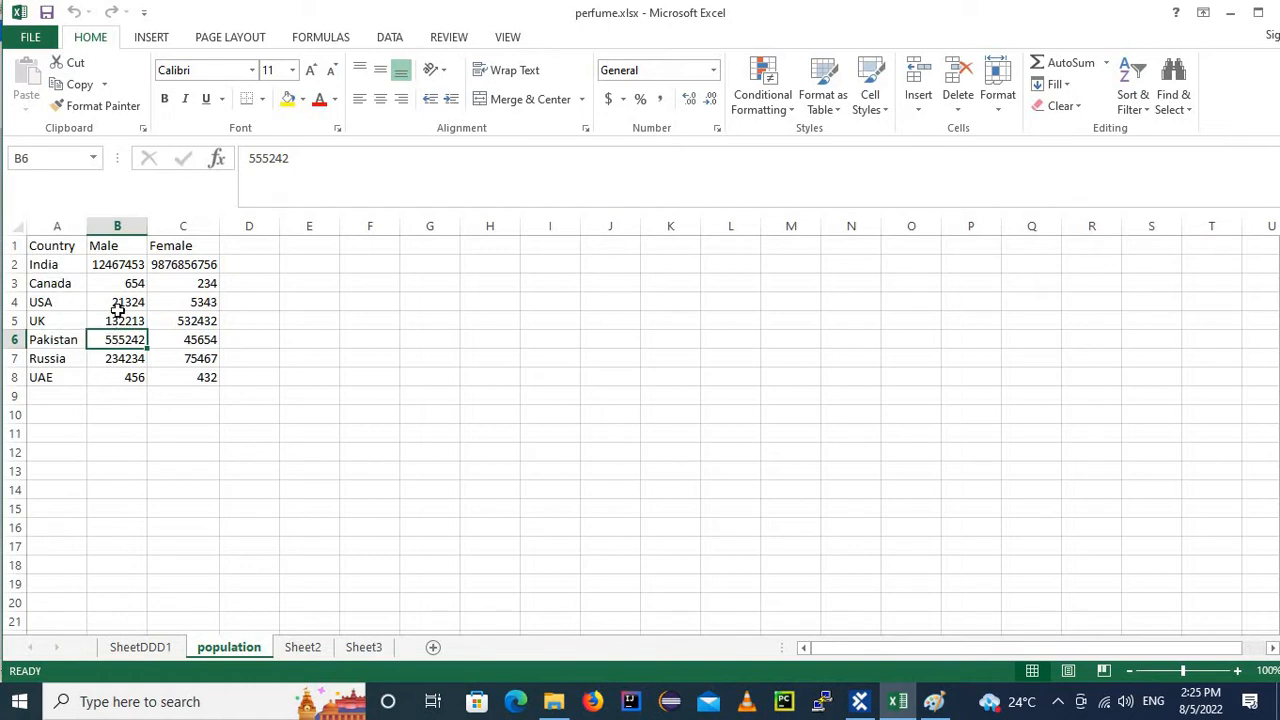
pyautogui.click(62, 305)
pyautogui.click(120, 303)
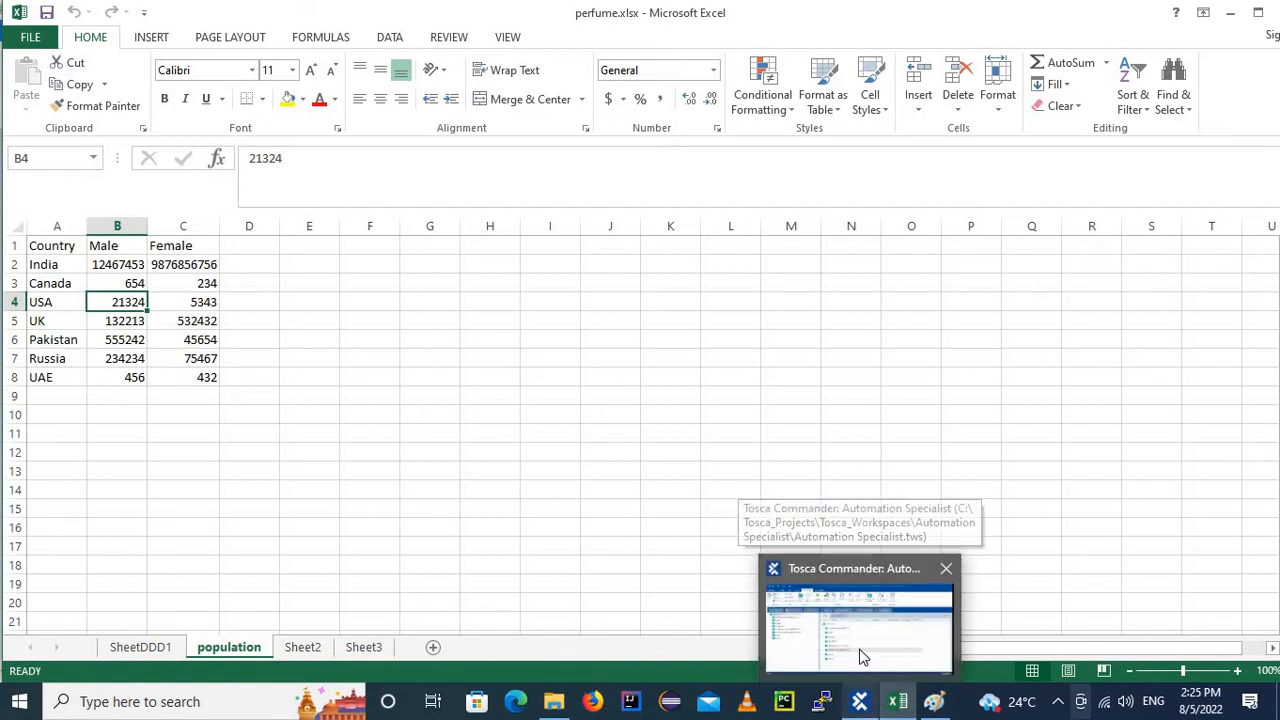
# Switch to Tosca Commander and create a folder named Excel fetch Value under TestCases.
pyautogui.click(866, 662)
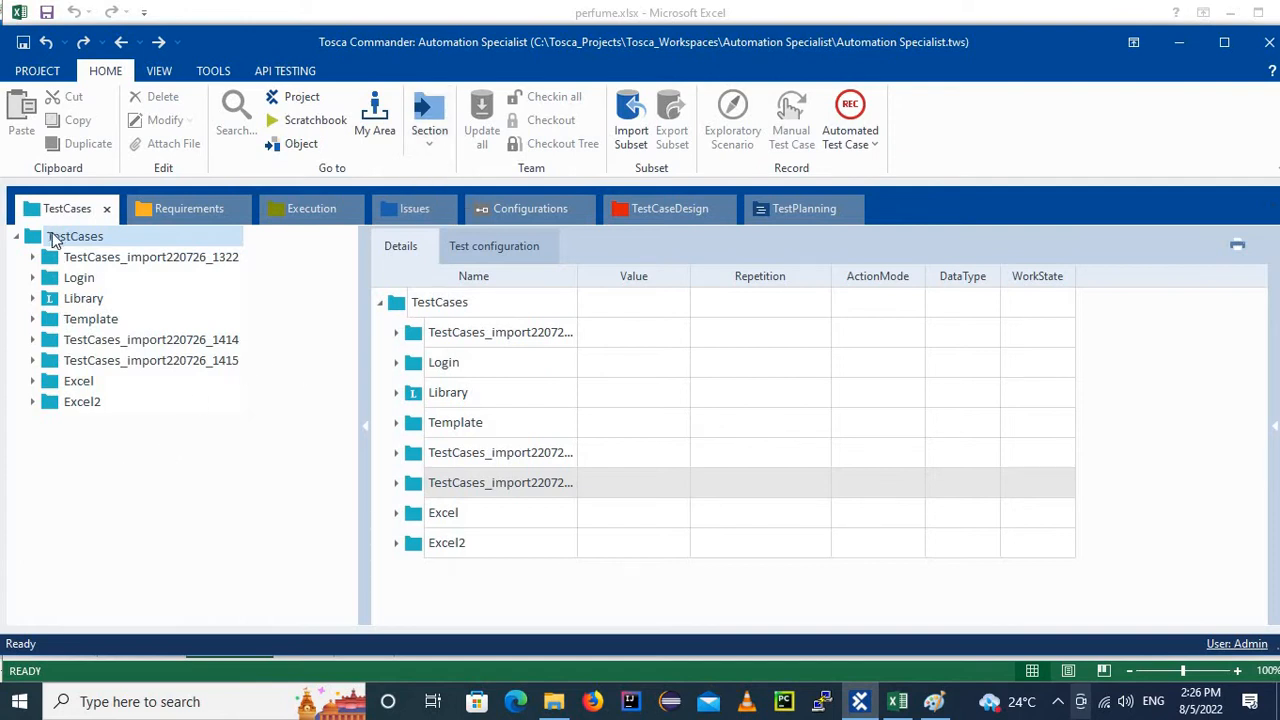
pyautogui.moveTo(46, 243); pyautogui.dragTo(40, 245)
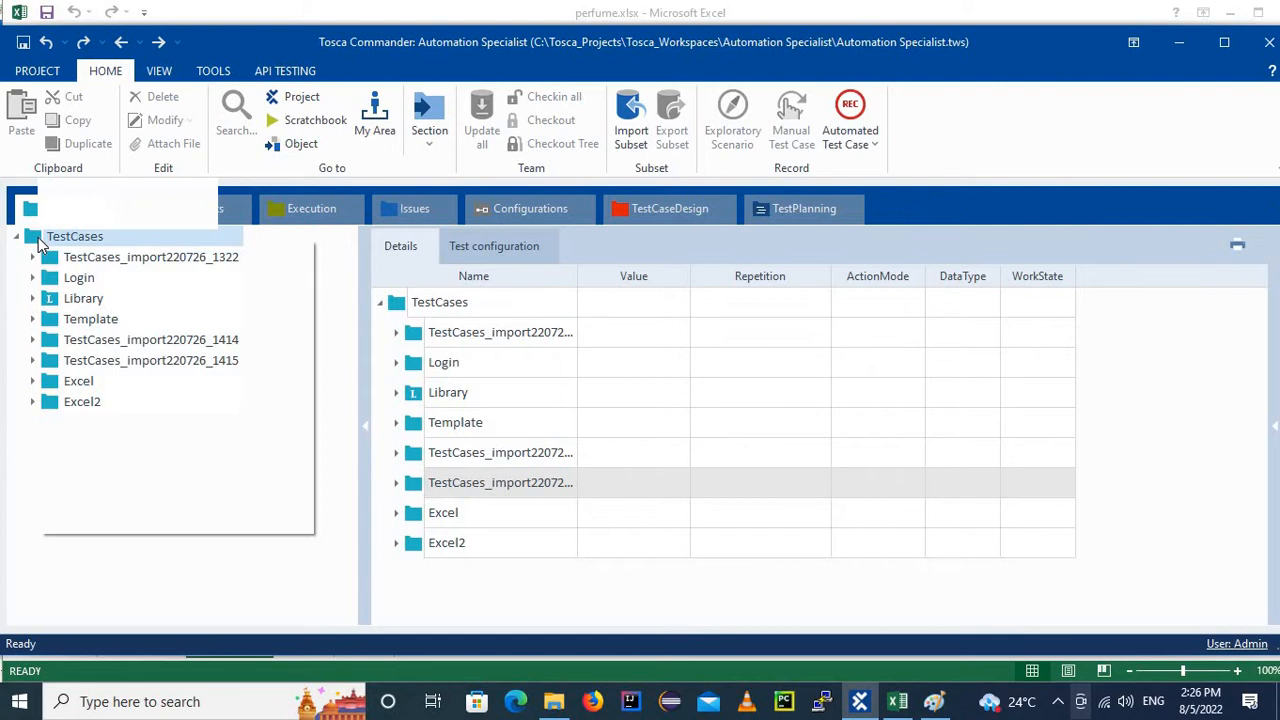
pyautogui.rightClick(40, 242)
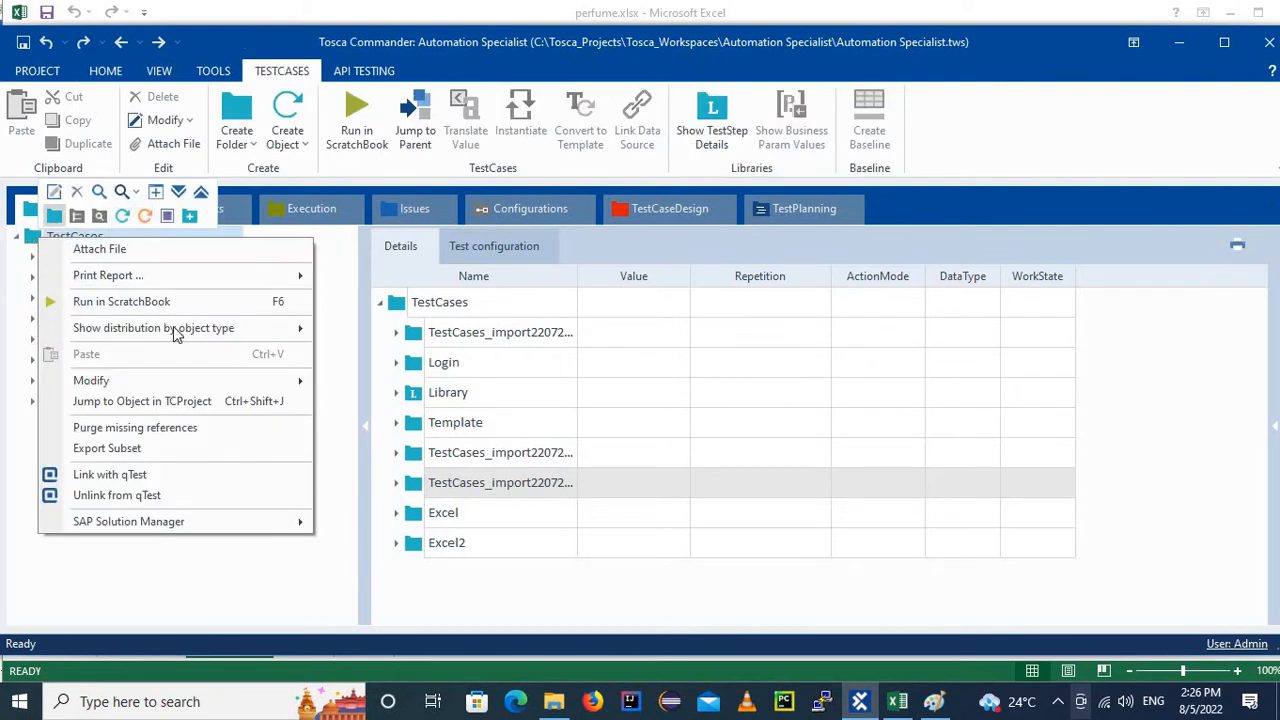
pyautogui.click(225, 427)
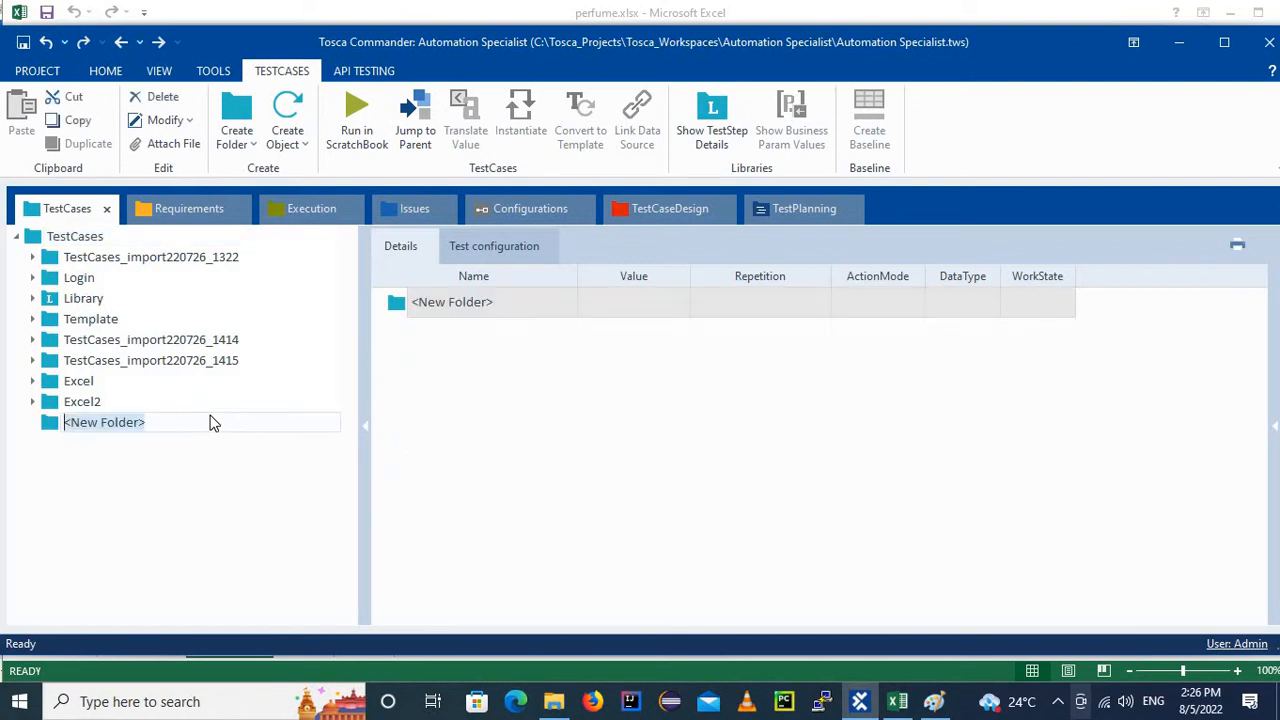
pyautogui.write('Excel fetch Value')
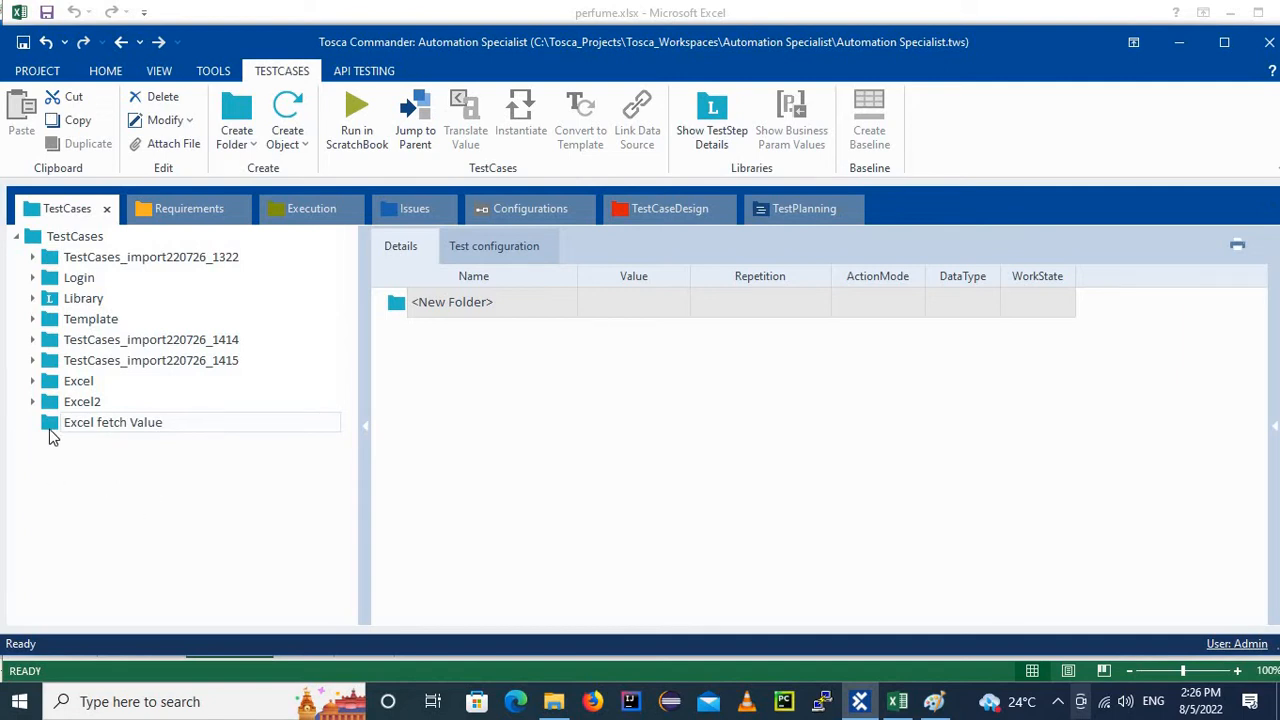
pyautogui.press('Return')
# Create a test case named Fetch Value in the Excel fetch Value folder.
pyautogui.rightClick(52, 435)
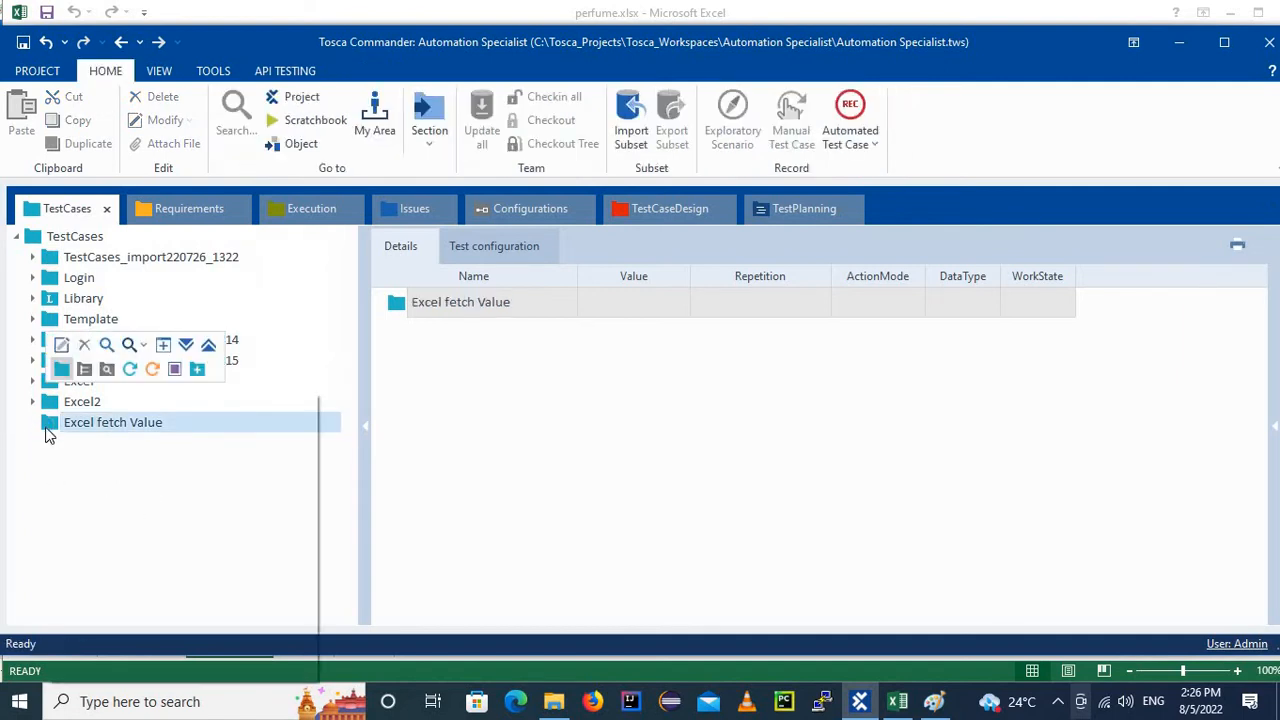
pyautogui.click(129, 368)
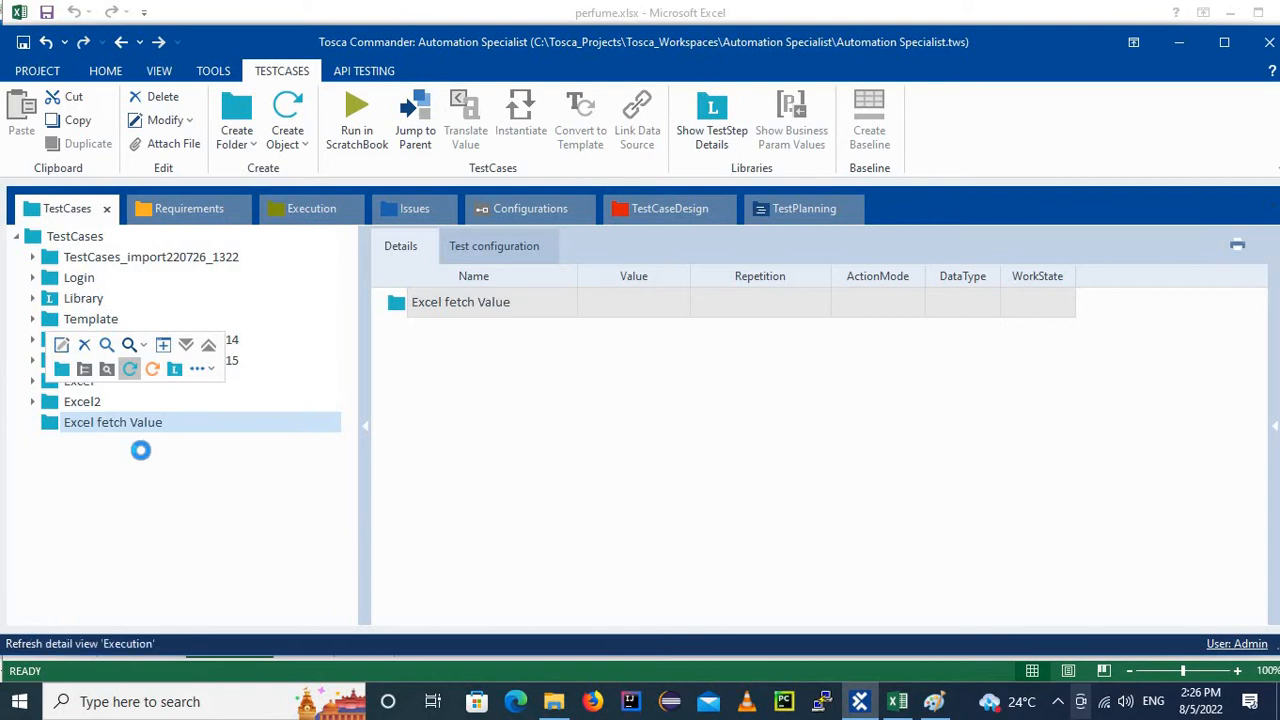
pyautogui.hotkey('ctrl', 'n')
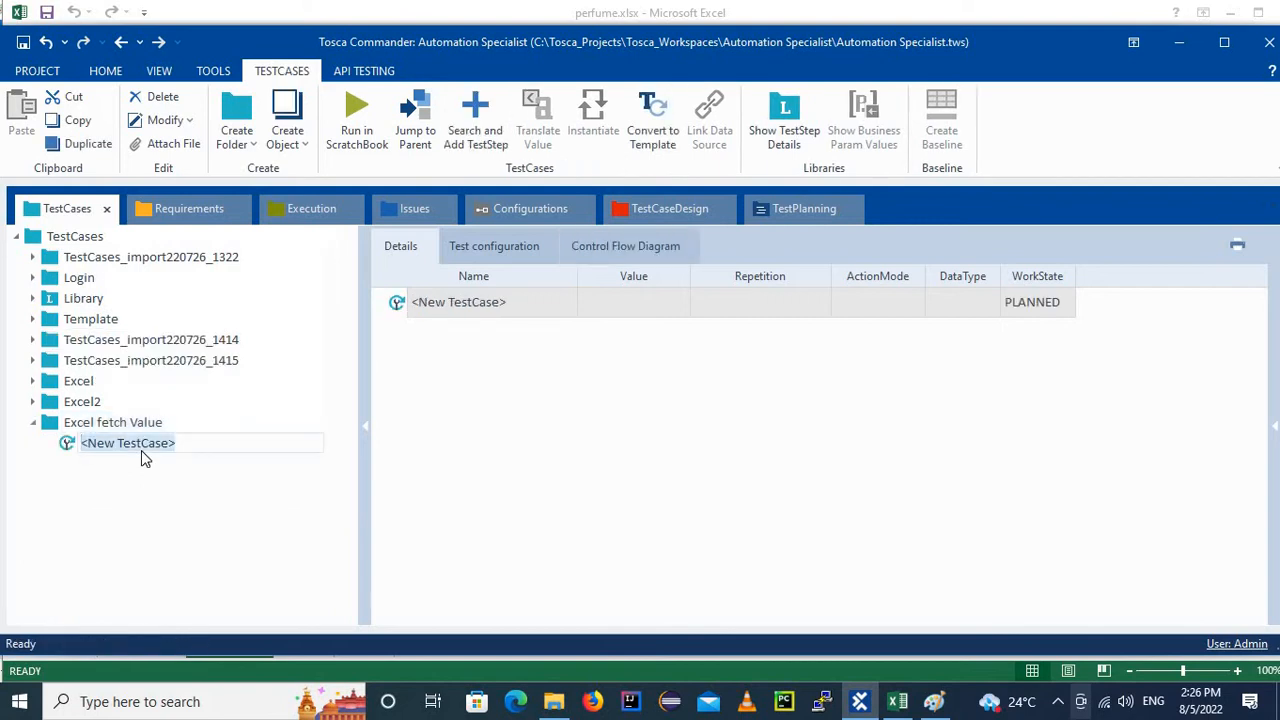
pyautogui.write('Fetch Value')
pyautogui.click(71, 452)
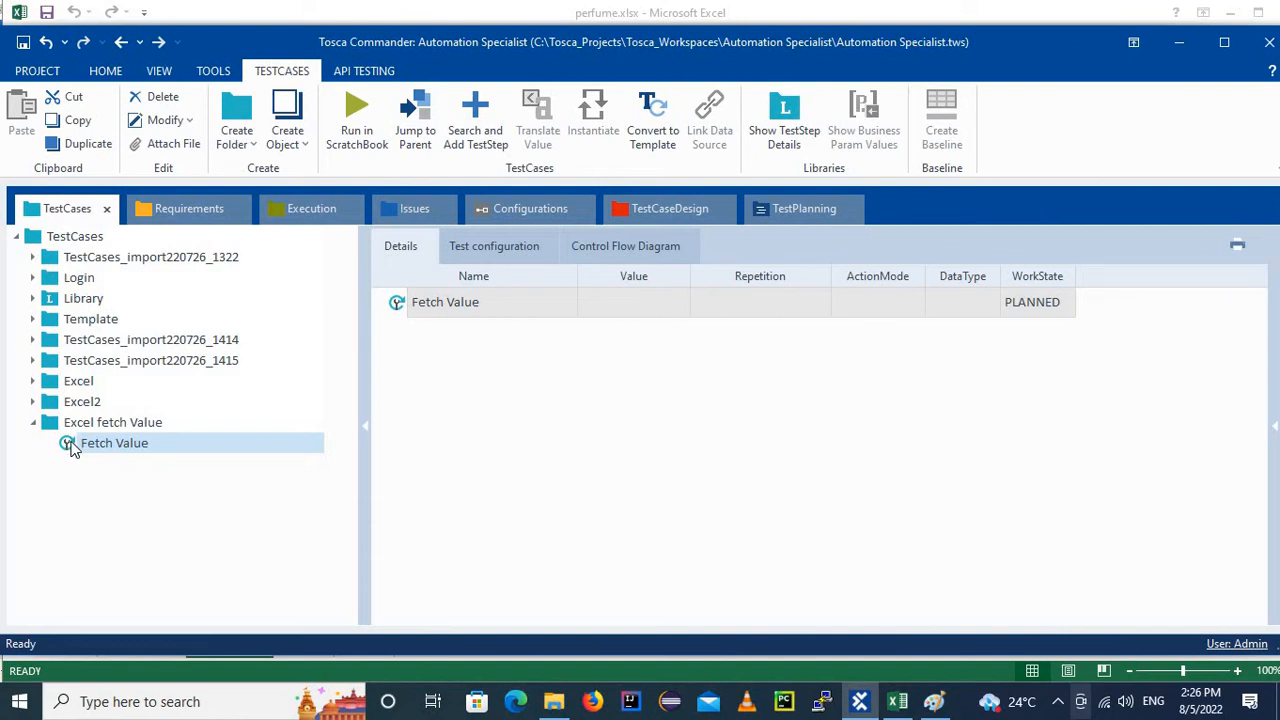
pyautogui.rightClick(77, 477)
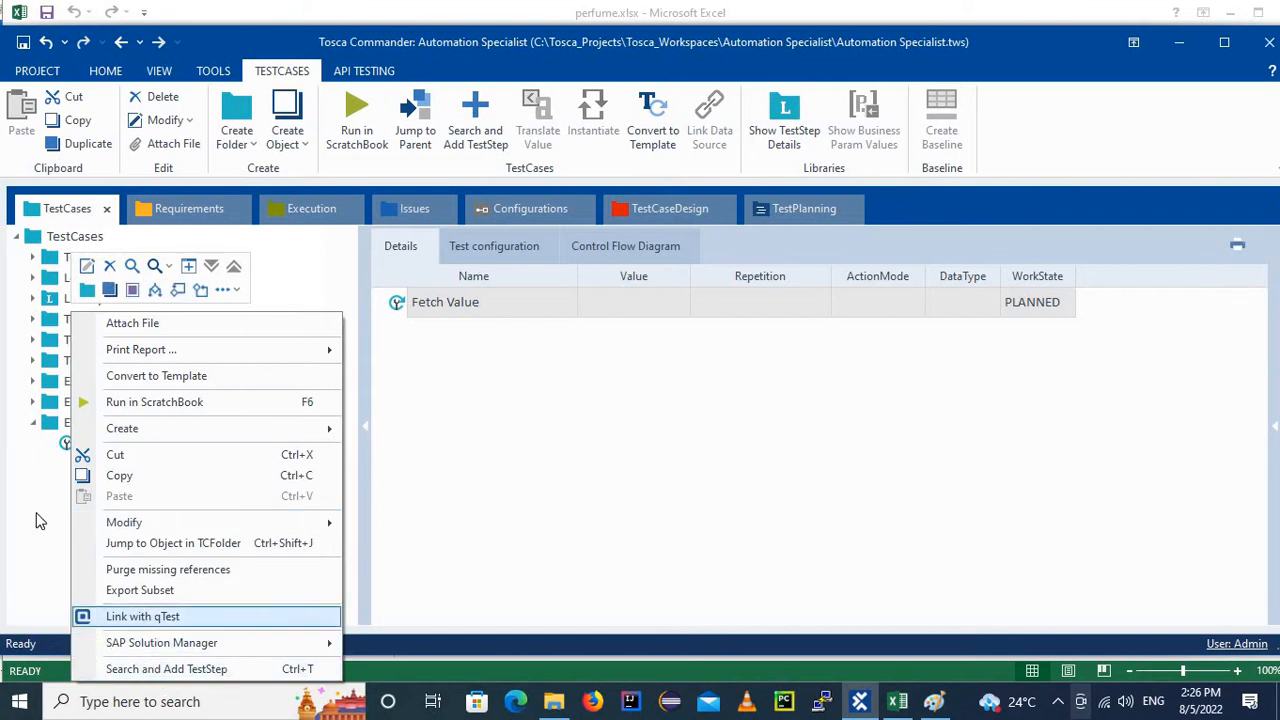
pyautogui.click(327, 188)
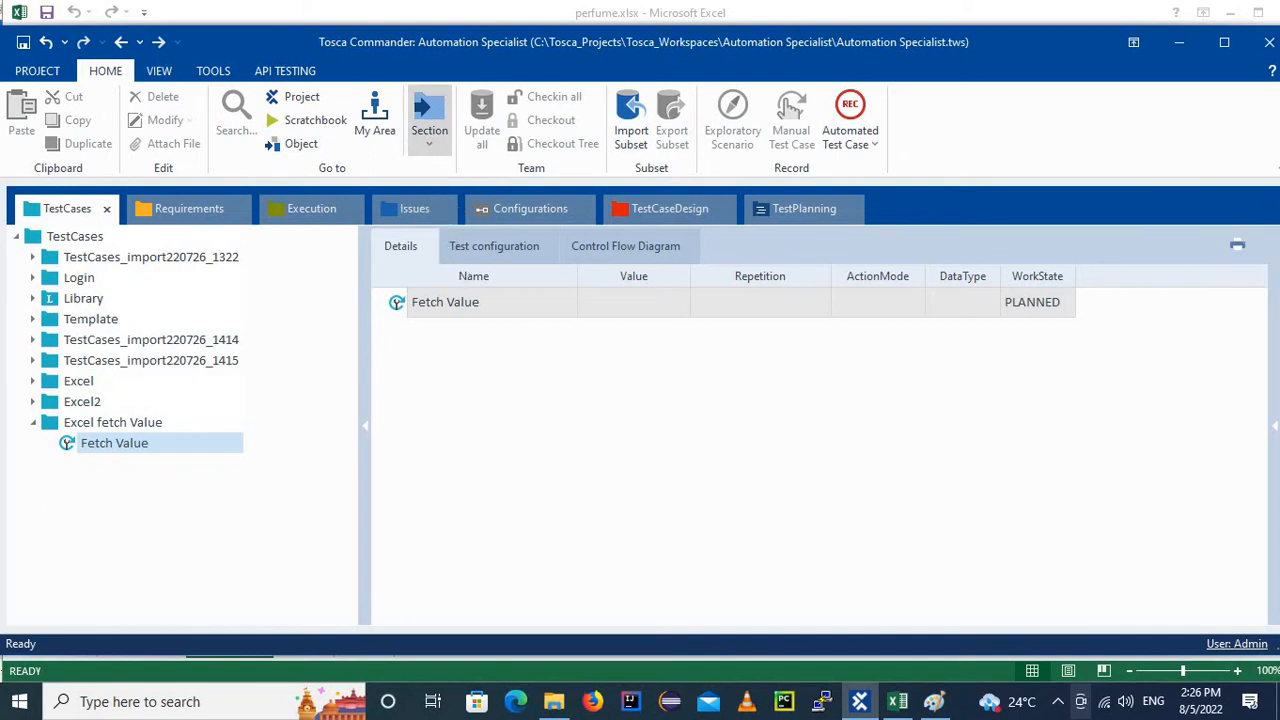
pyautogui.click(429, 140)
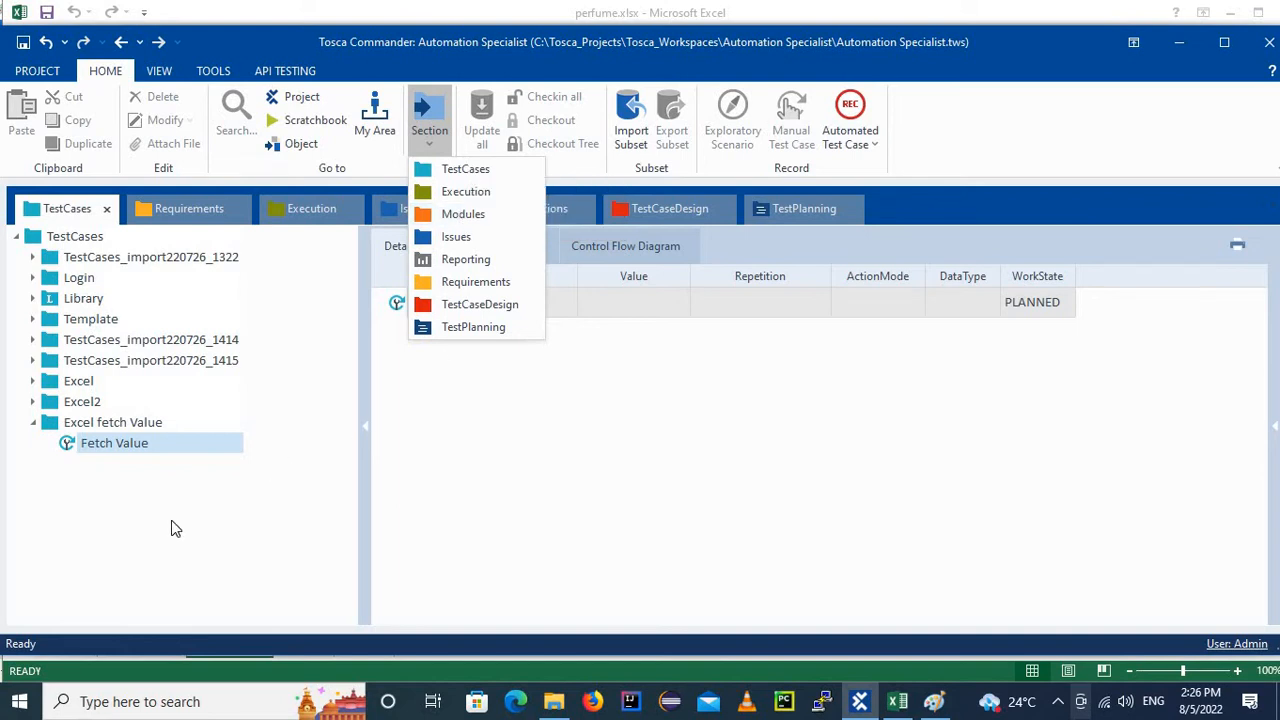
pyautogui.click(65, 481)
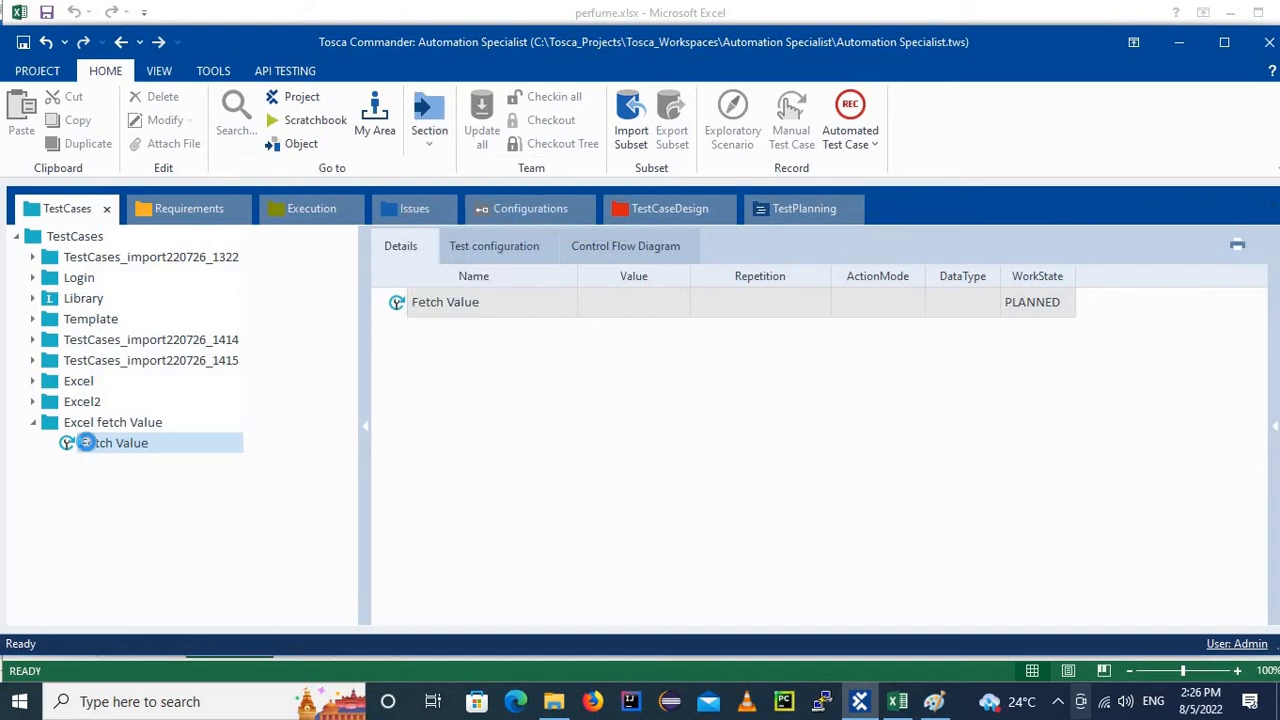
# Open the Search and Add TestStep dialog for the Fetch Value test case.
pyautogui.rightClick(88, 449)
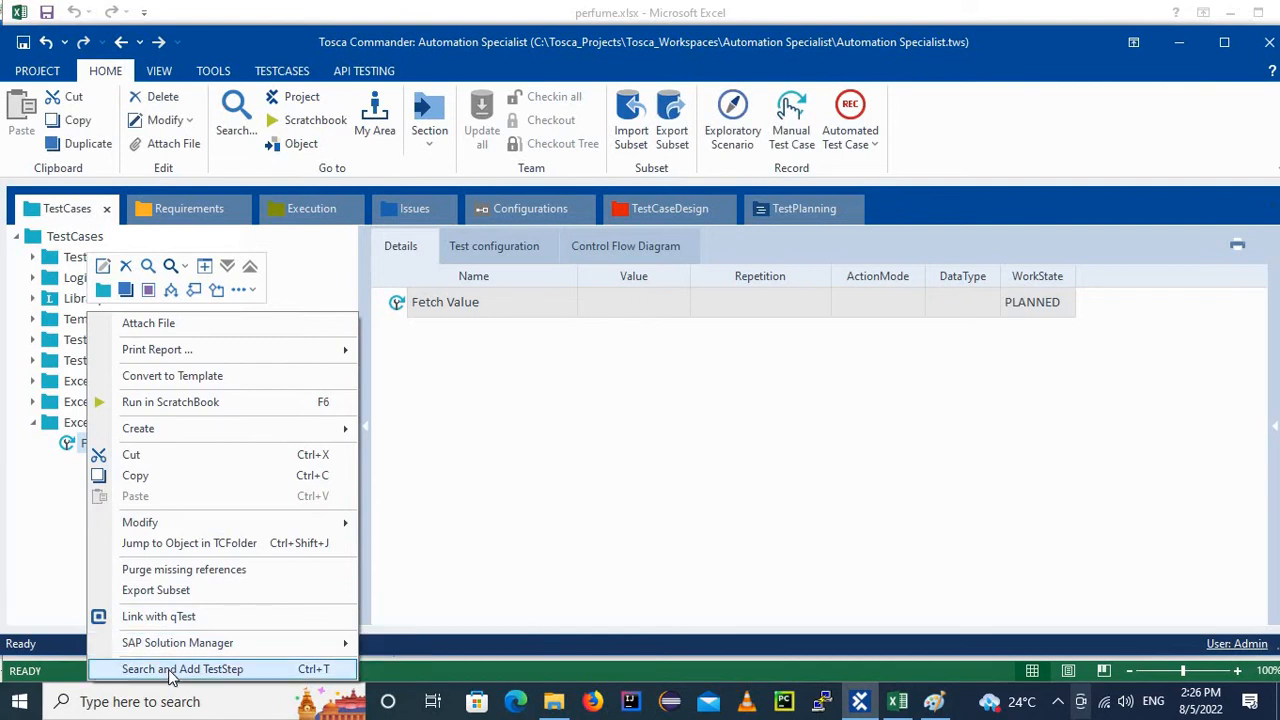
pyautogui.click(170, 670)
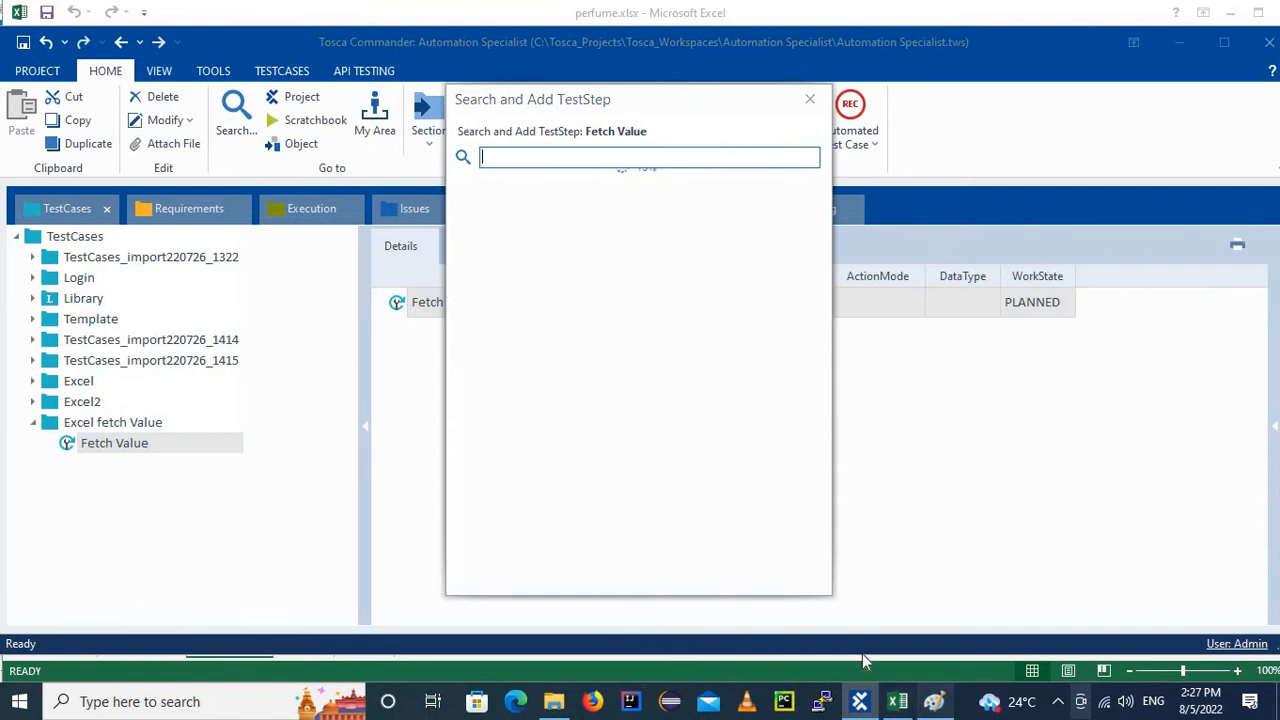
# Switch to the Paint sketch and draw a freehand loop around the circle, its arrow and the word open.
pyautogui.click(934, 701)
pyautogui.moveTo(490, 298)
pyautogui.mouseDown()
pyautogui.moveTo(651, 297)
pyautogui.moveTo(645, 203)
pyautogui.mouseUp()
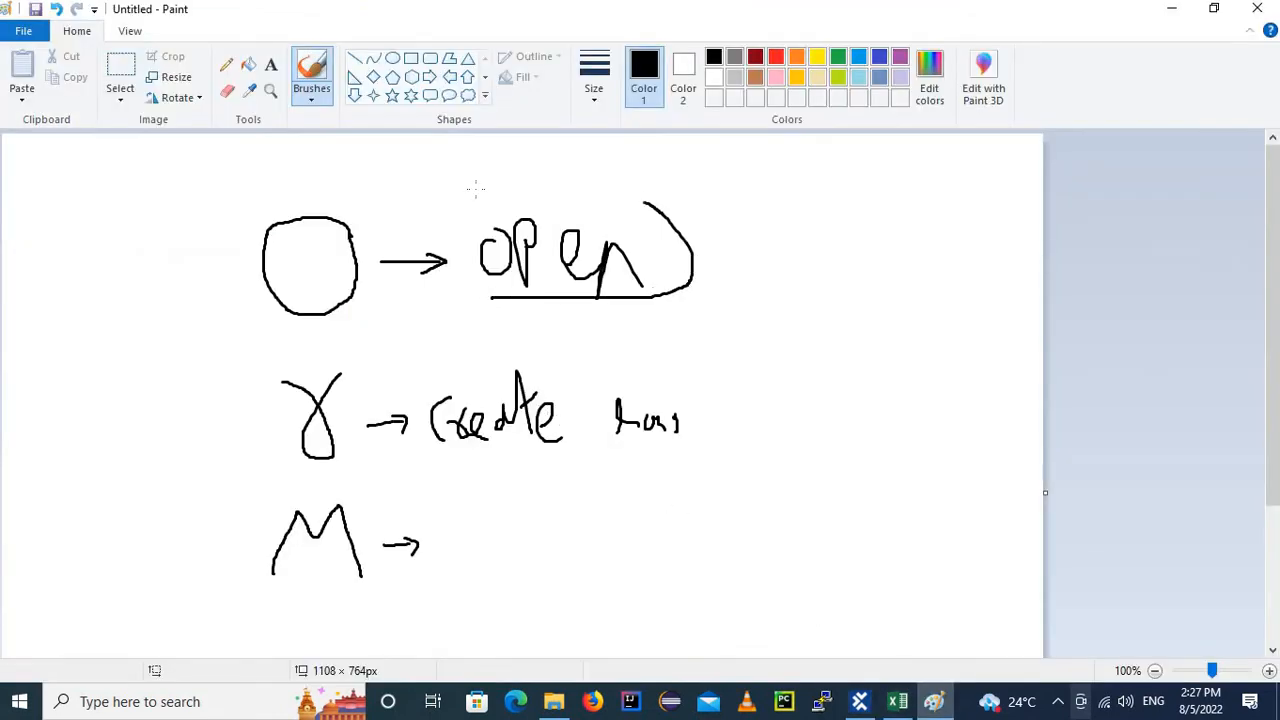
pyautogui.moveTo(476, 188)
pyautogui.mouseDown()
pyautogui.moveTo(272, 193)
pyautogui.moveTo(268, 332)
pyautogui.moveTo(488, 312)
pyautogui.moveTo(503, 297)
pyautogui.mouseUp()
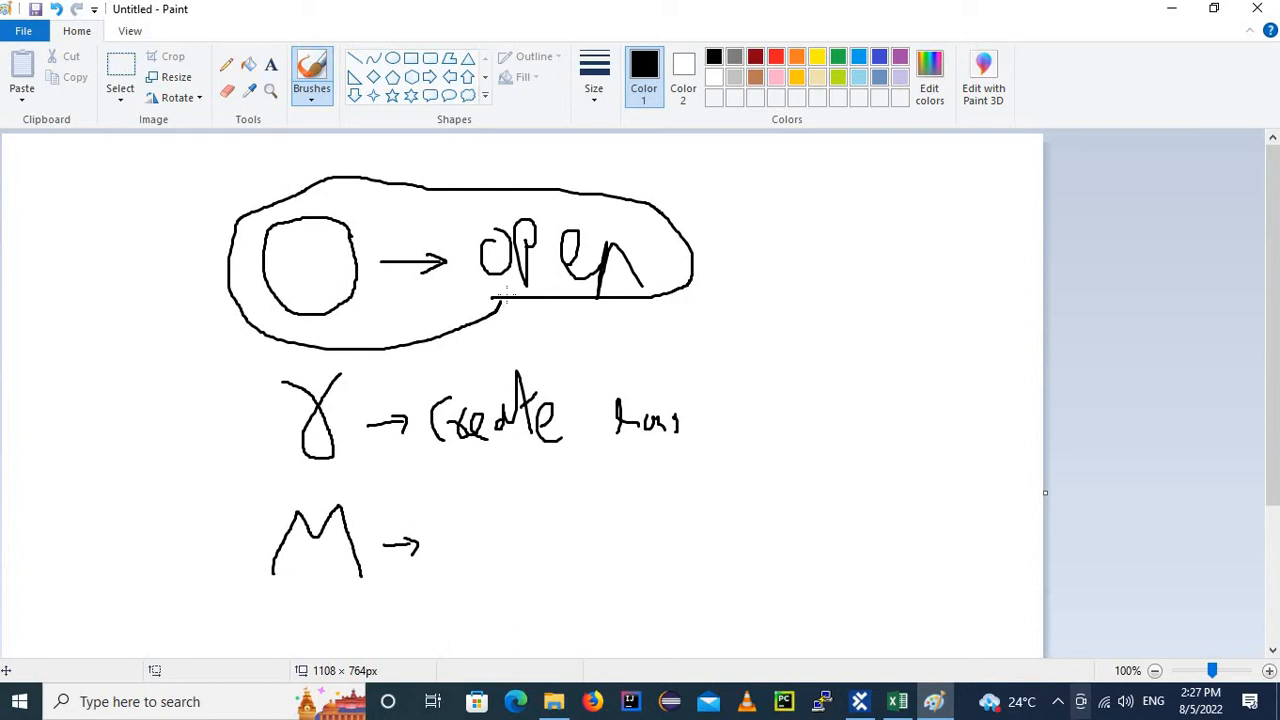
# Return to Tosca Commander, search the test steps for excel and add TBox Open Excel Workbook from Modules_import220726_1414 to Fetch Value.
pyautogui.click(860, 701)
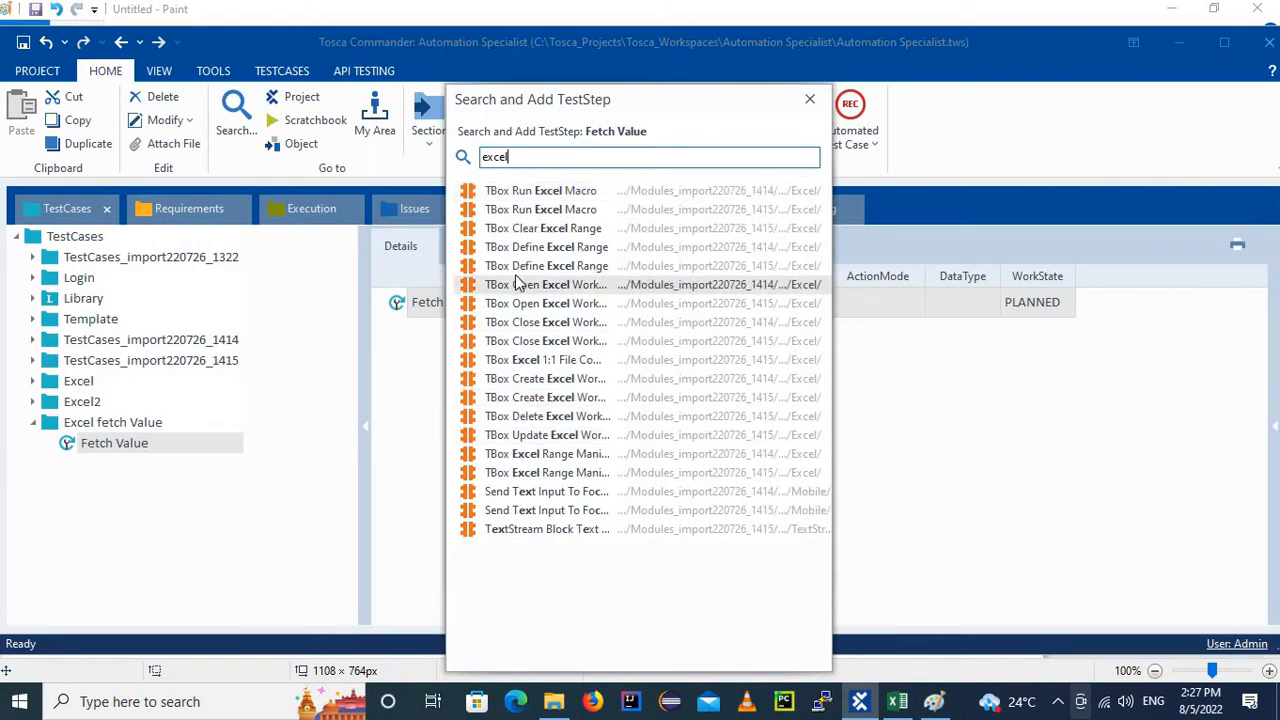
pyautogui.doubleClick(571, 286)
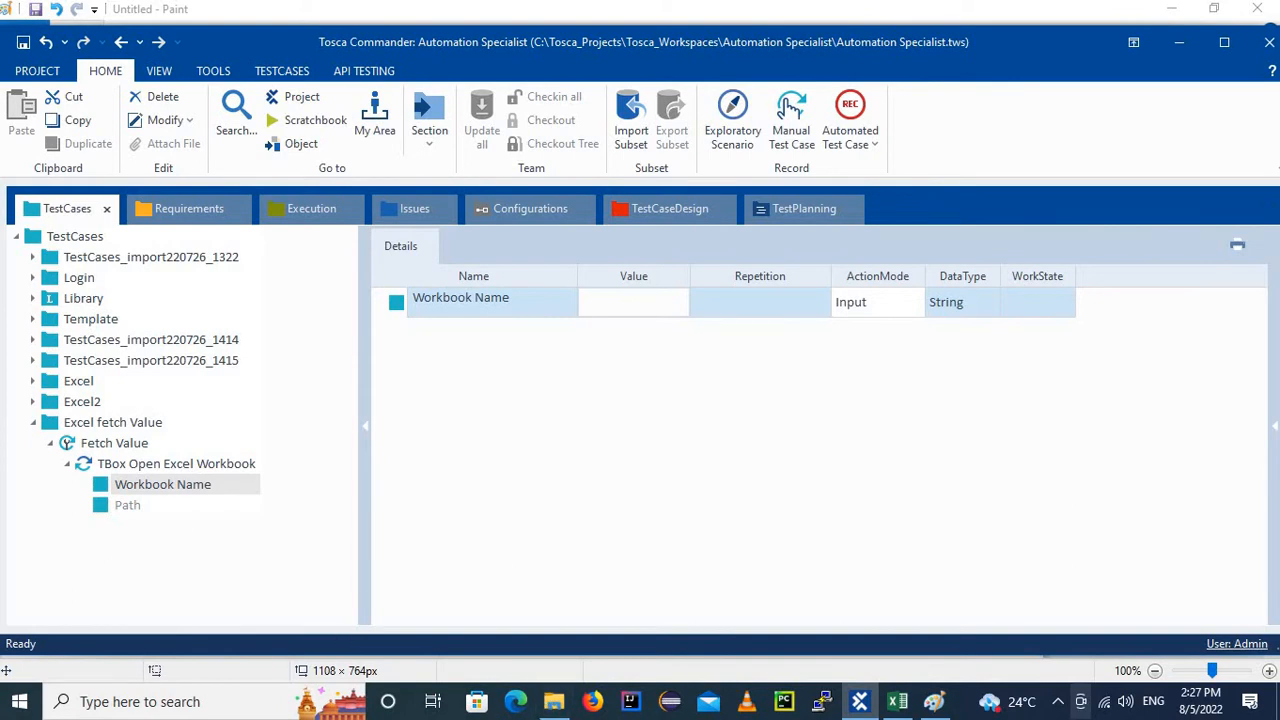
# Switch to File Explorer and look through the Tosca folder for the bottle.xlsx and perfume.xlsx workbooks.
pyautogui.click(558, 702)
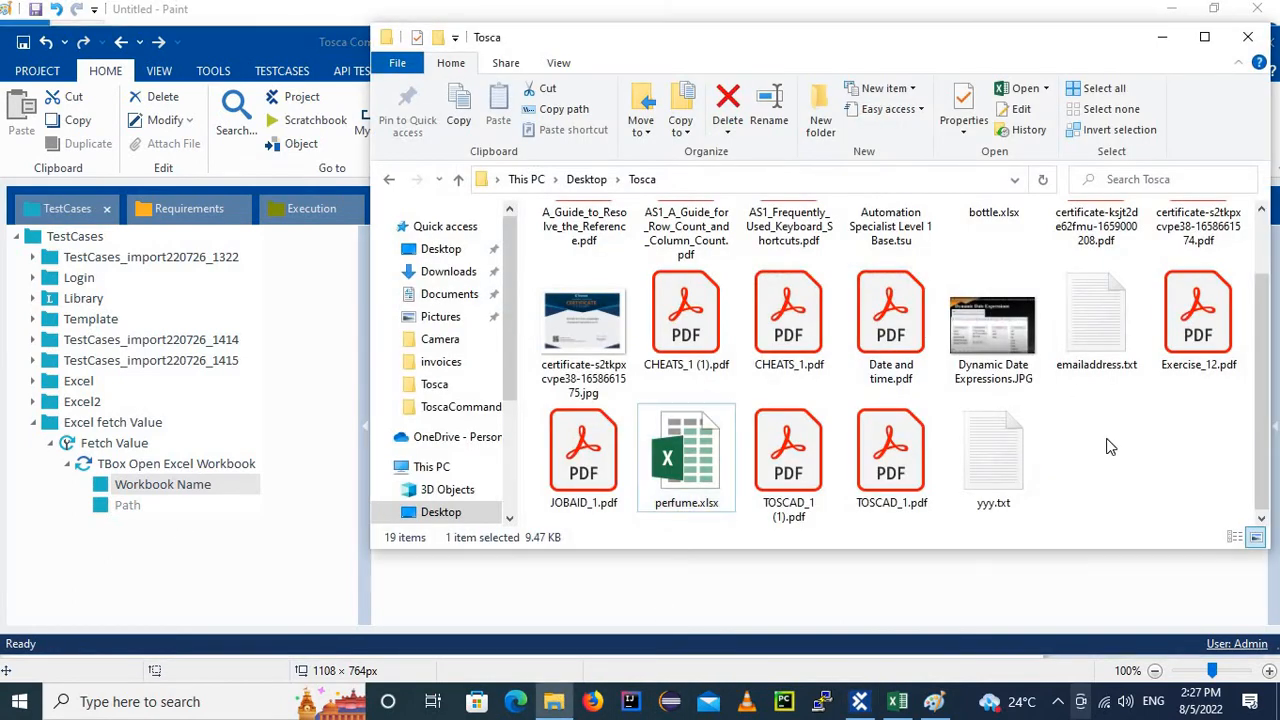
pyautogui.scroll(-1, 990, 280)
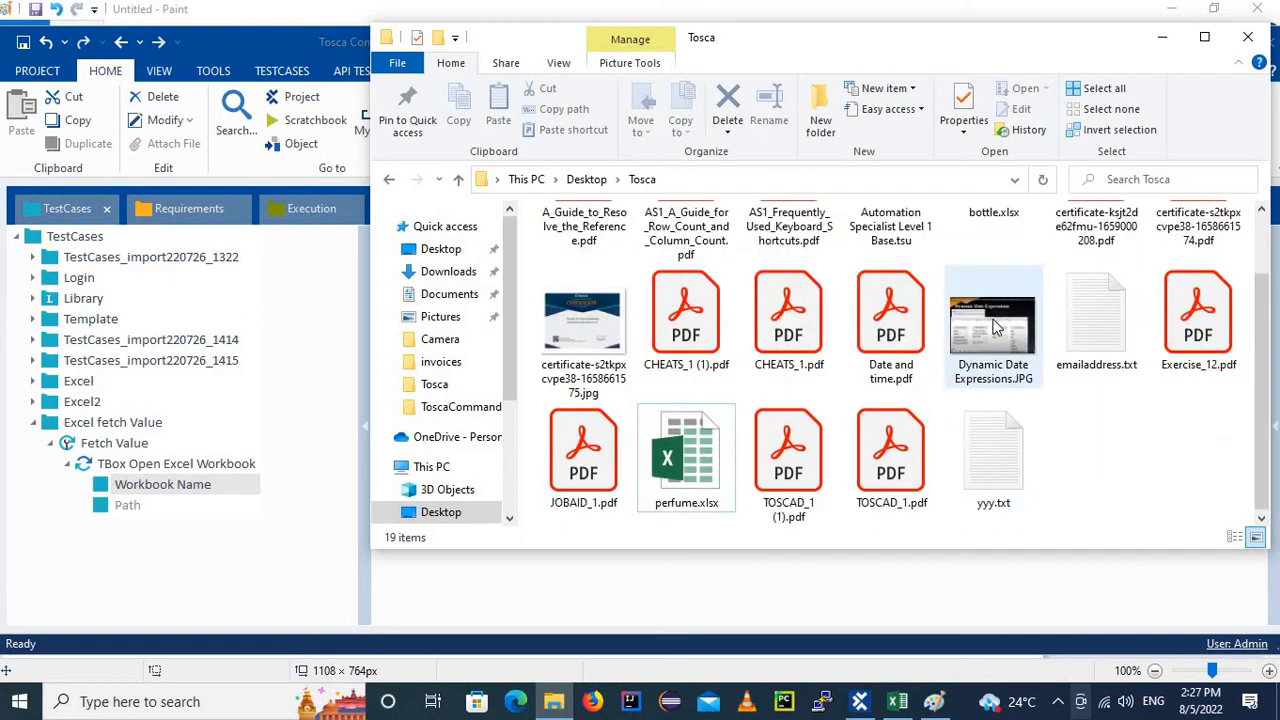
pyautogui.click(652, 500)
pyautogui.scroll(1, 1019, 360)
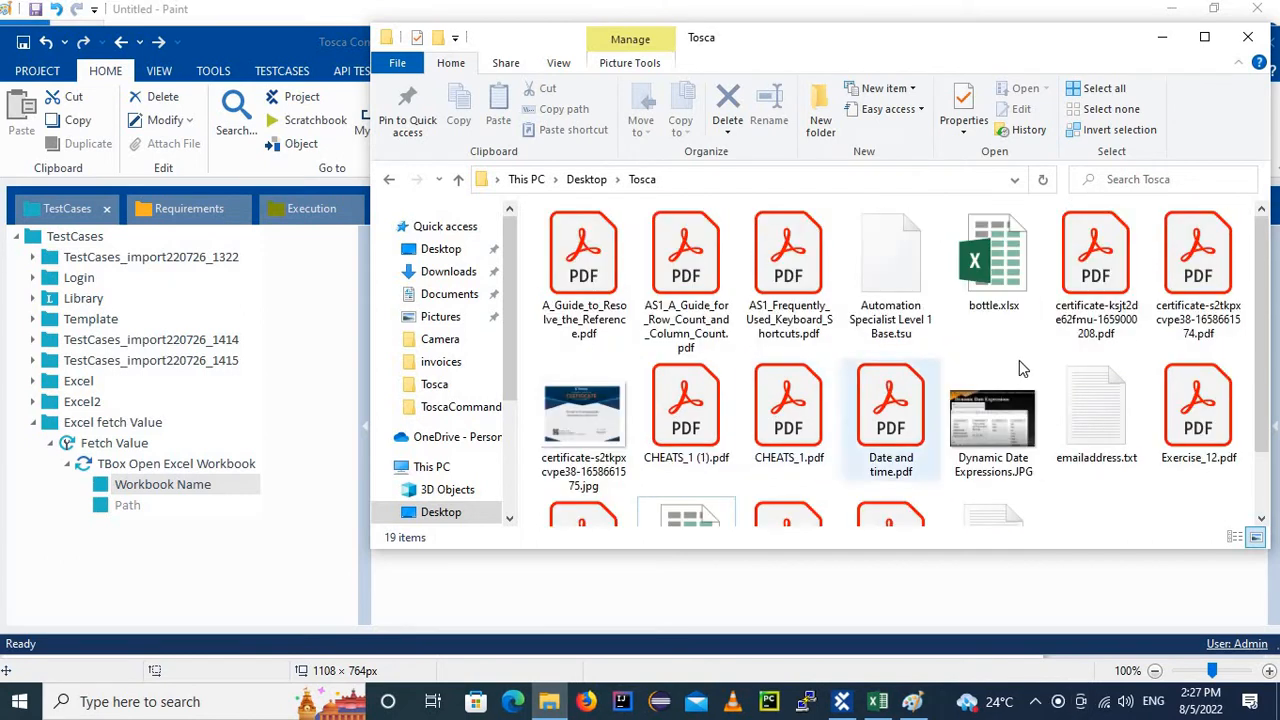
pyautogui.scroll(-1, 1080, 495)
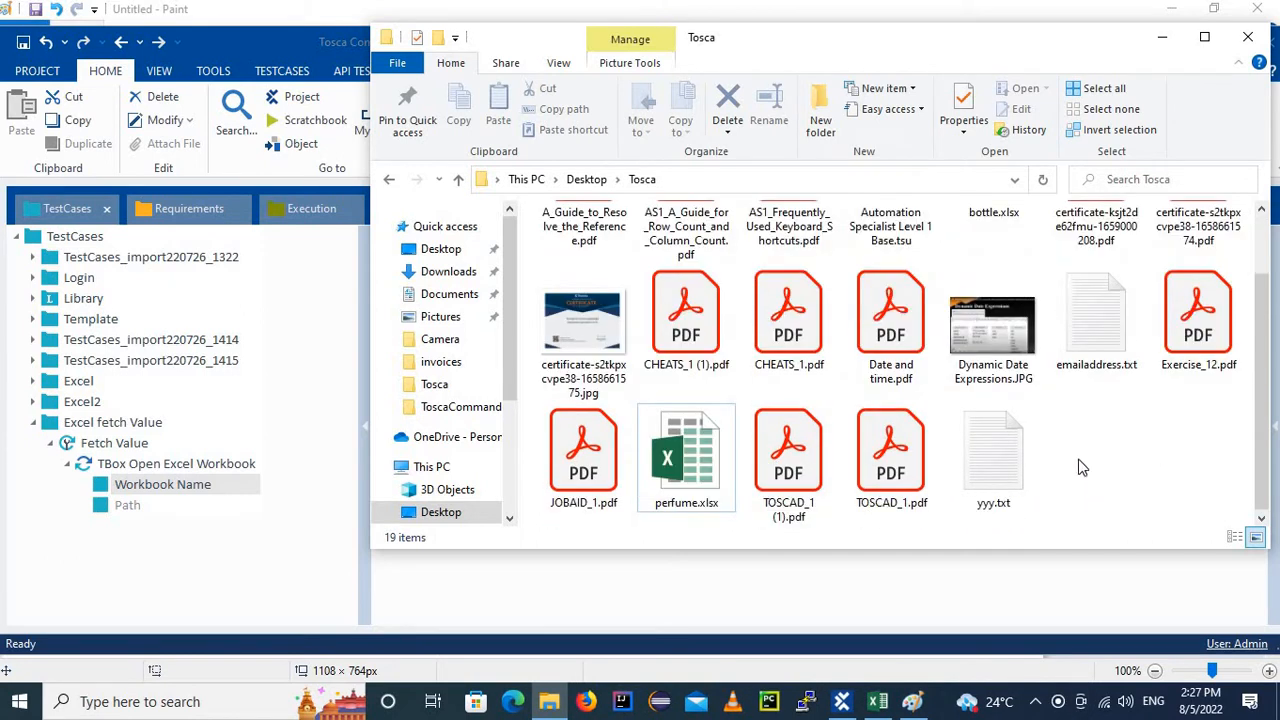
pyautogui.scroll(1, 1080, 465)
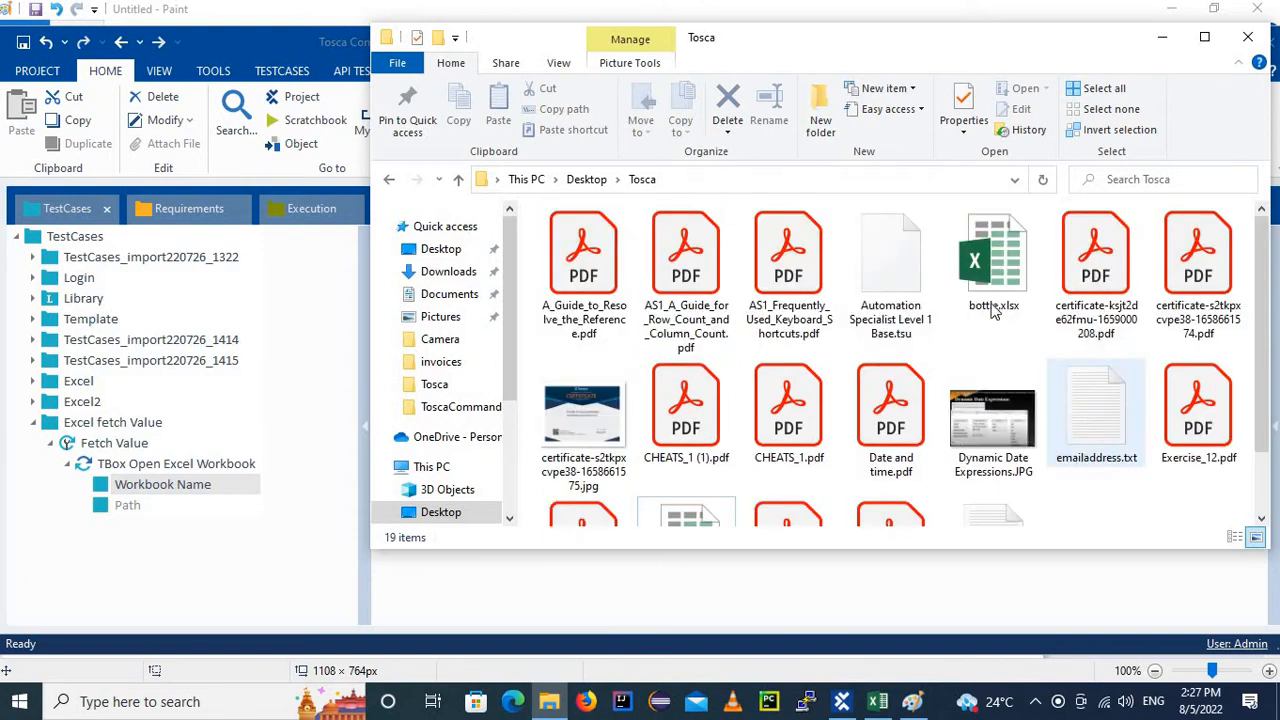
pyautogui.scroll(-1, 1047, 410)
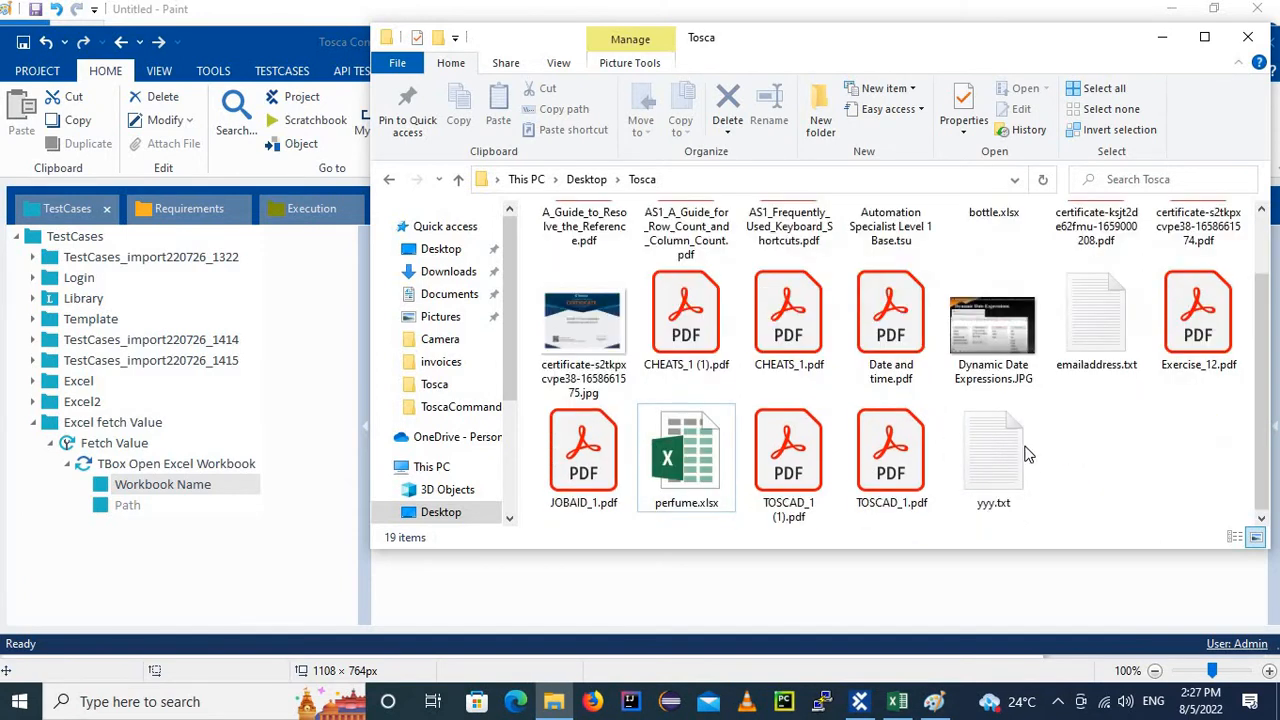
# Open the properties of perfume.xlsx and copy its full file name.
pyautogui.click(689, 450)
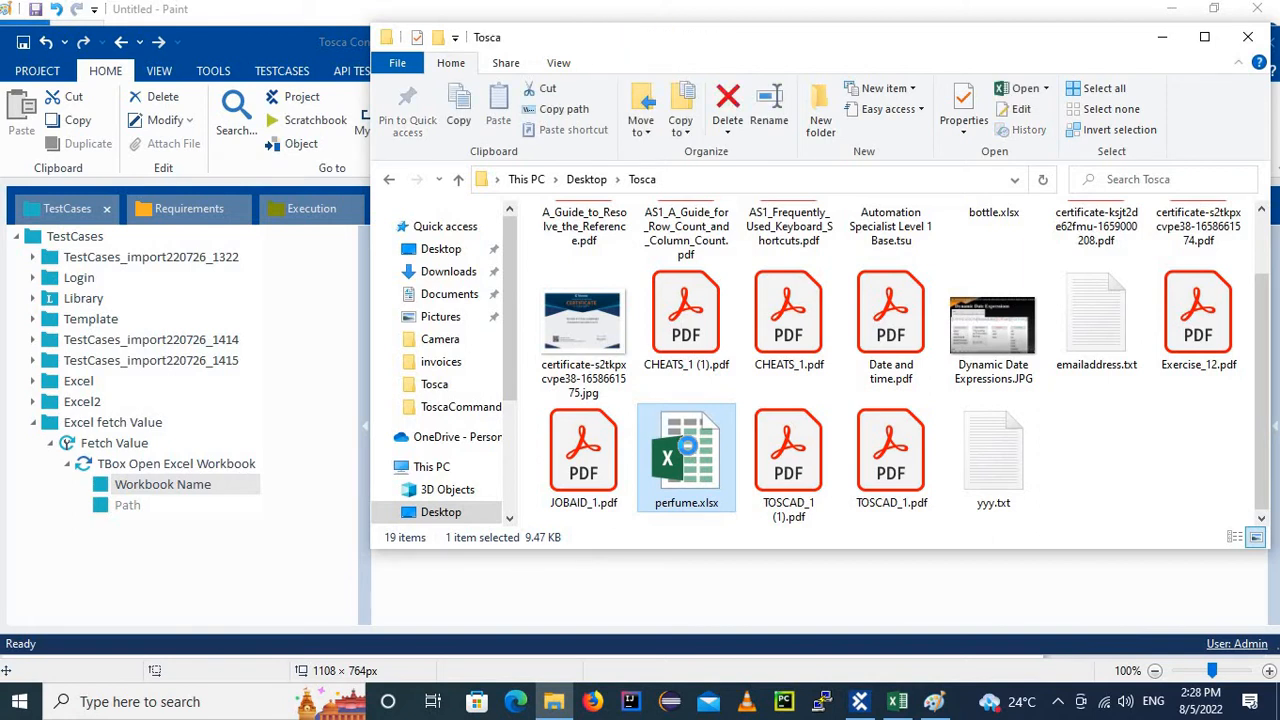
pyautogui.rightClick(687, 446)
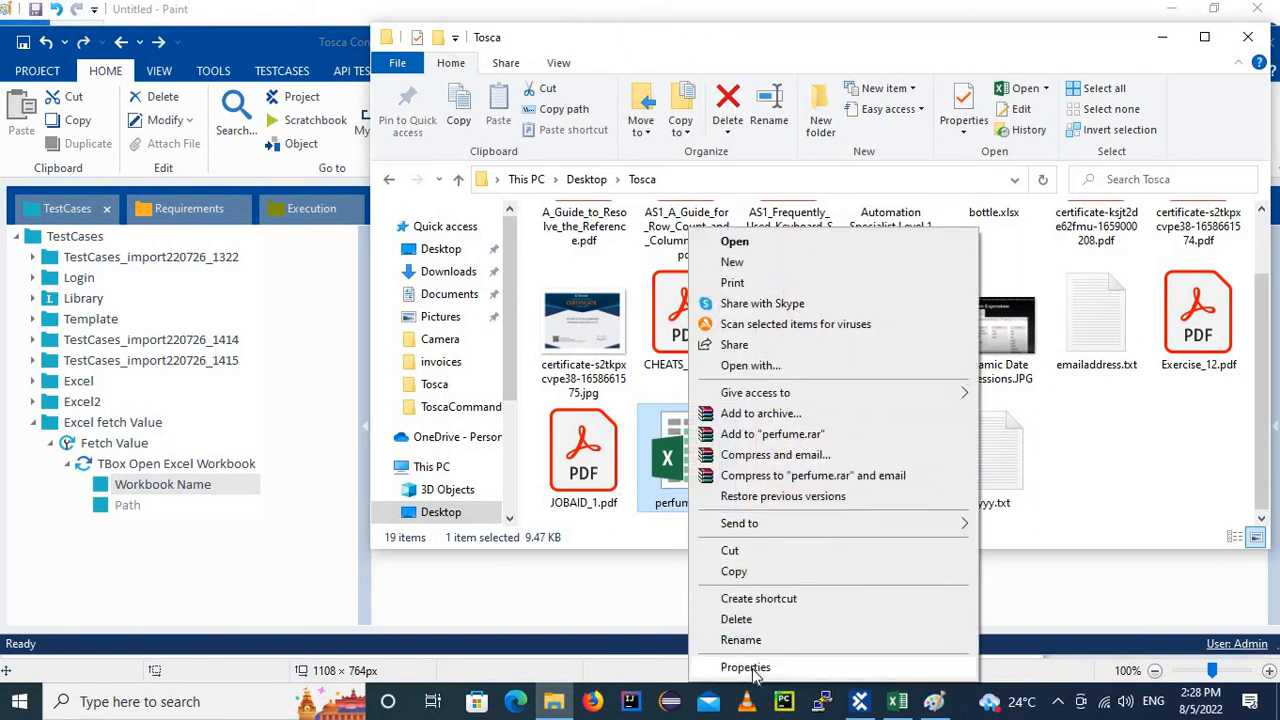
pyautogui.click(745, 667)
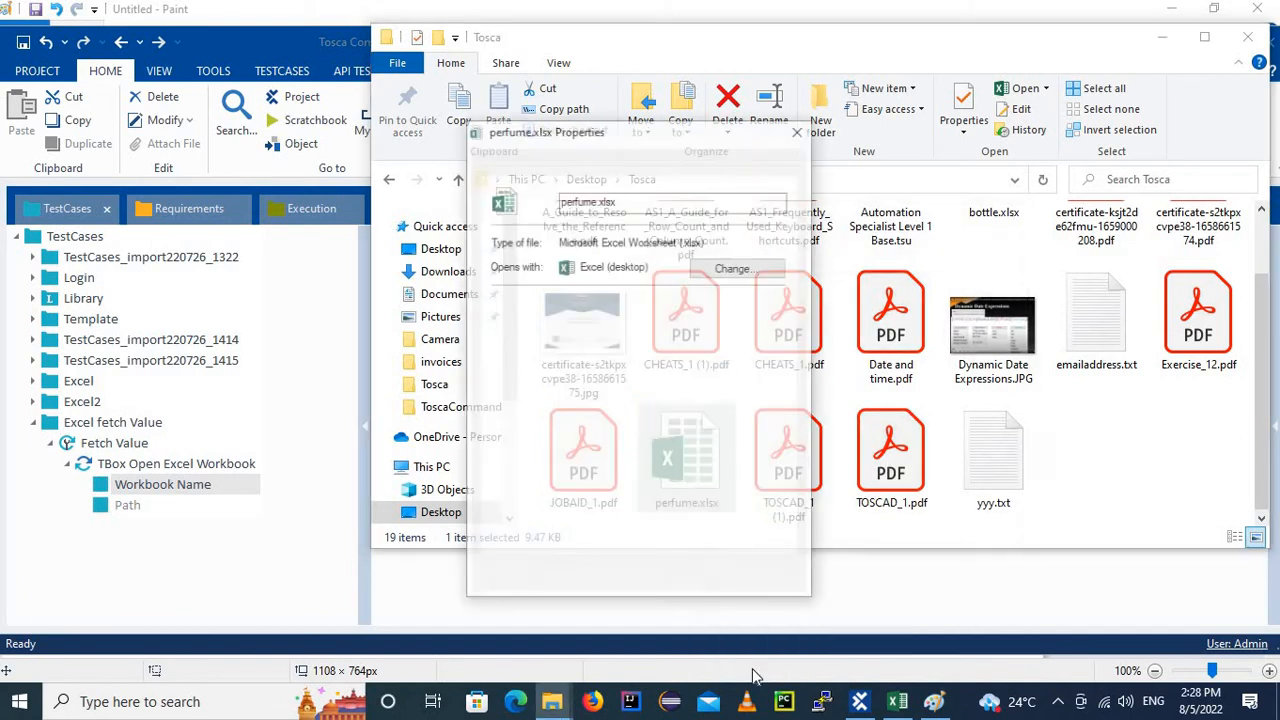
pyautogui.doubleClick(583, 201)
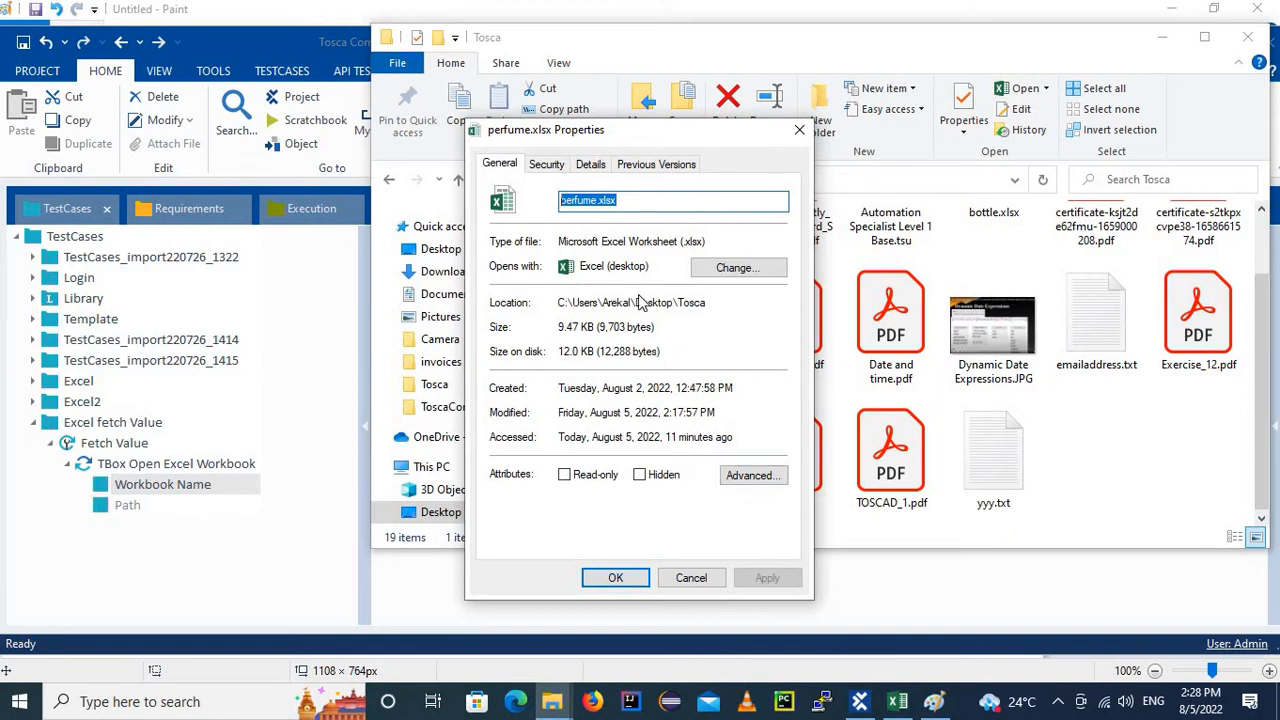
pyautogui.click(590, 307)
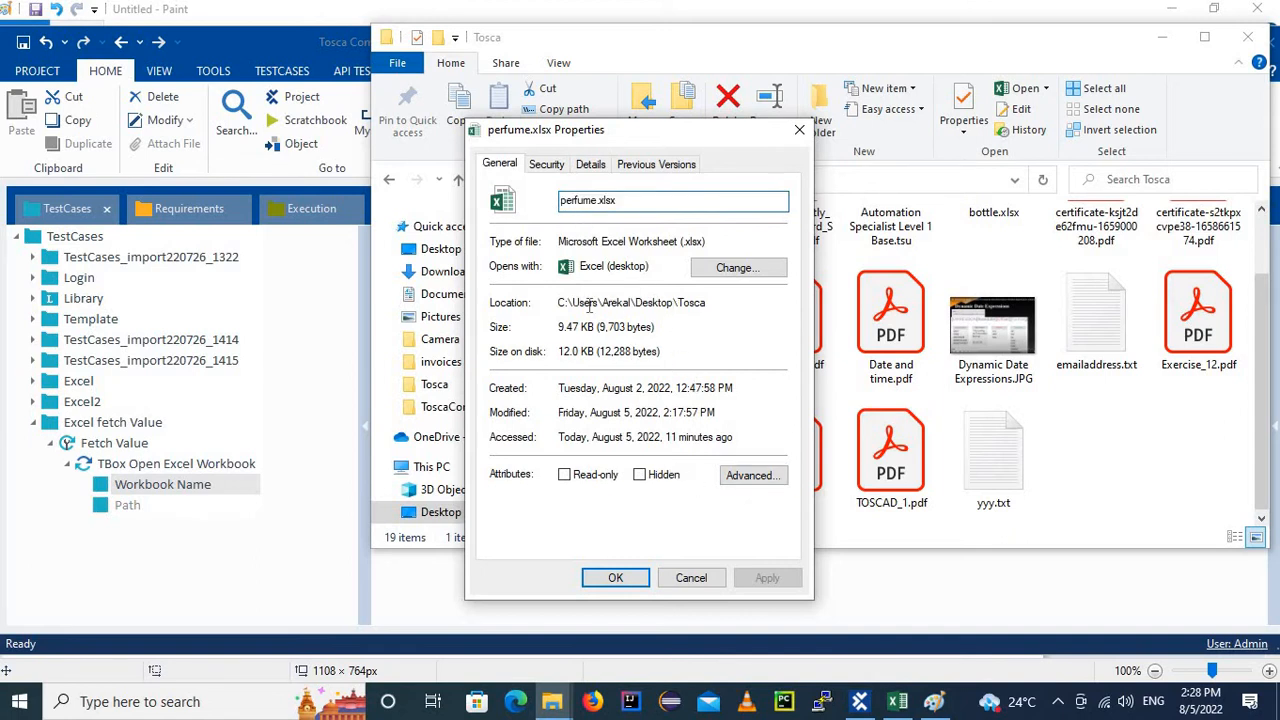
pyautogui.doubleClick(598, 200)
pyautogui.hotkey('ctrl', 'c')
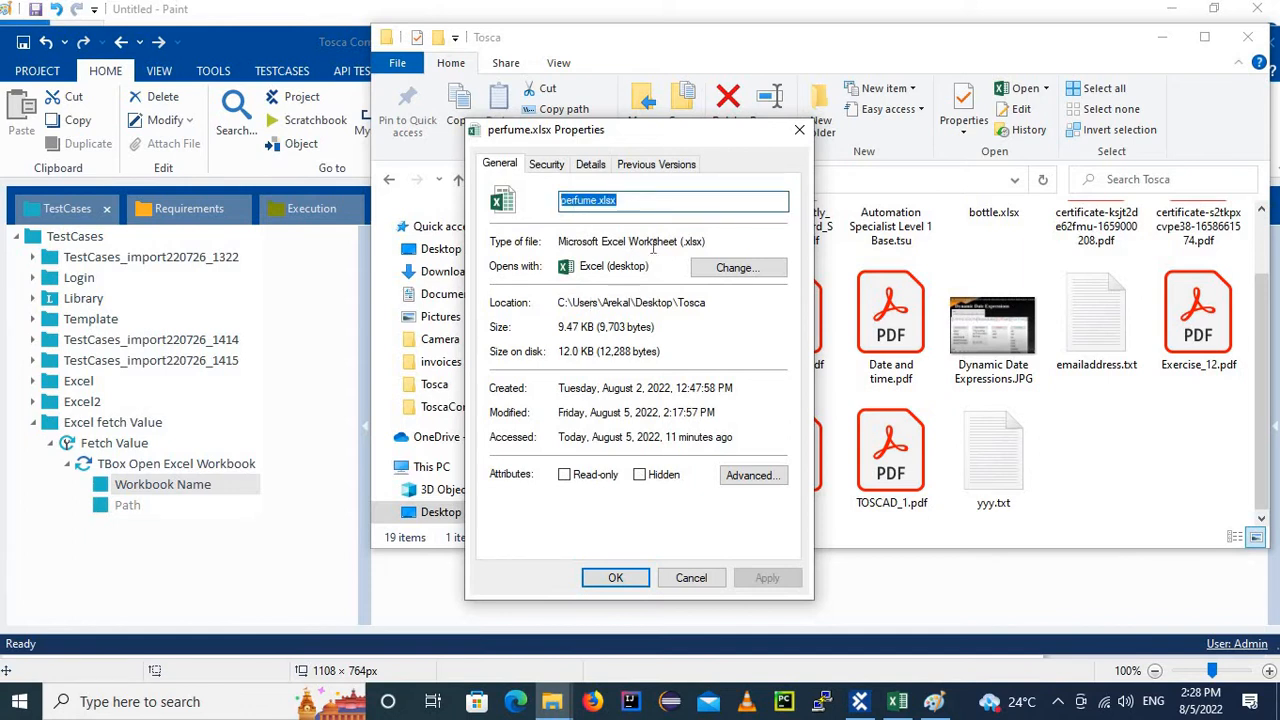
# Return to Tosca Commander and set the Workbook Name value of the TBox Open Excel Workbook step to perfume.xlsx.
pyautogui.click(419, 593)
pyautogui.click(628, 306)
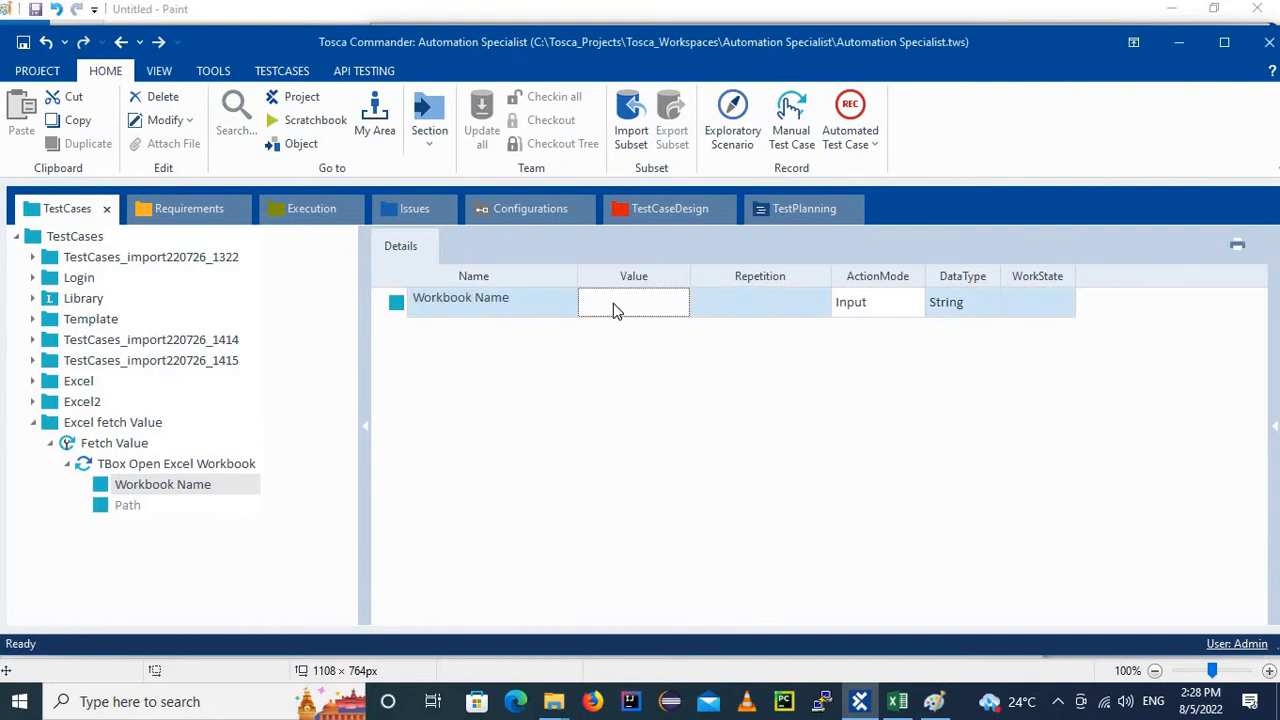
pyautogui.click(613, 303)
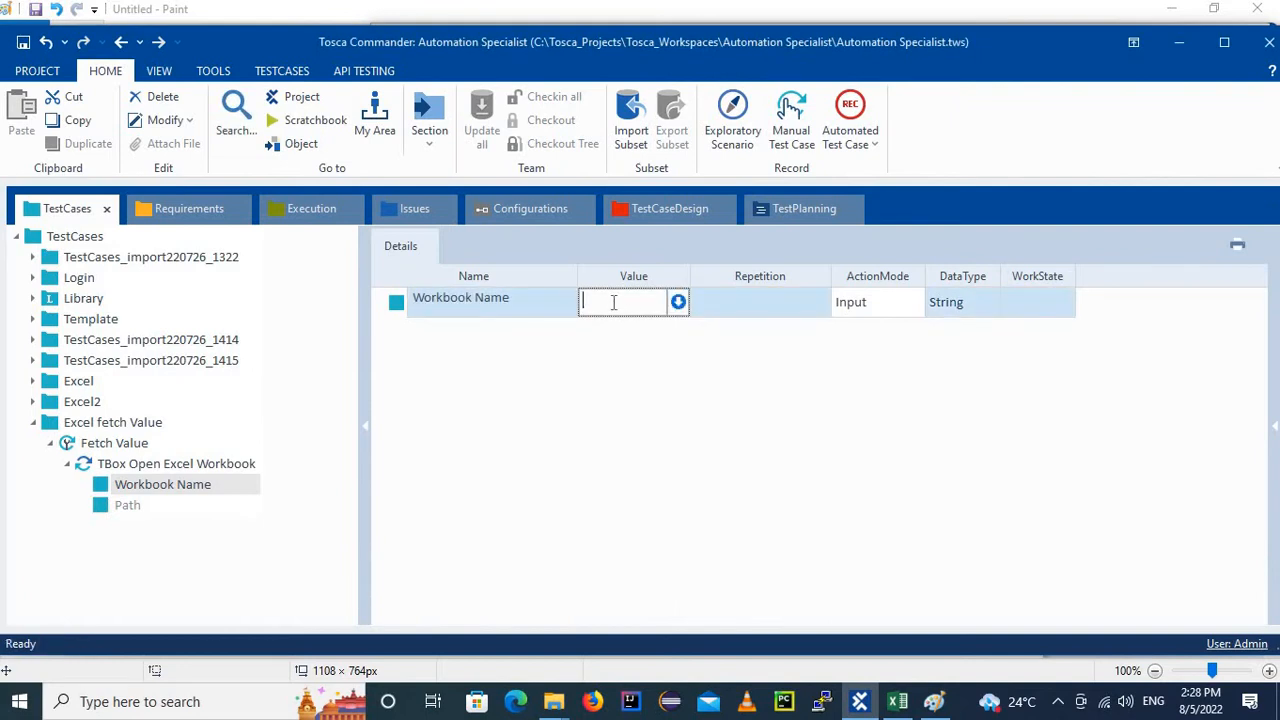
pyautogui.hotkey('ctrl', 'v')
pyautogui.press('Return')
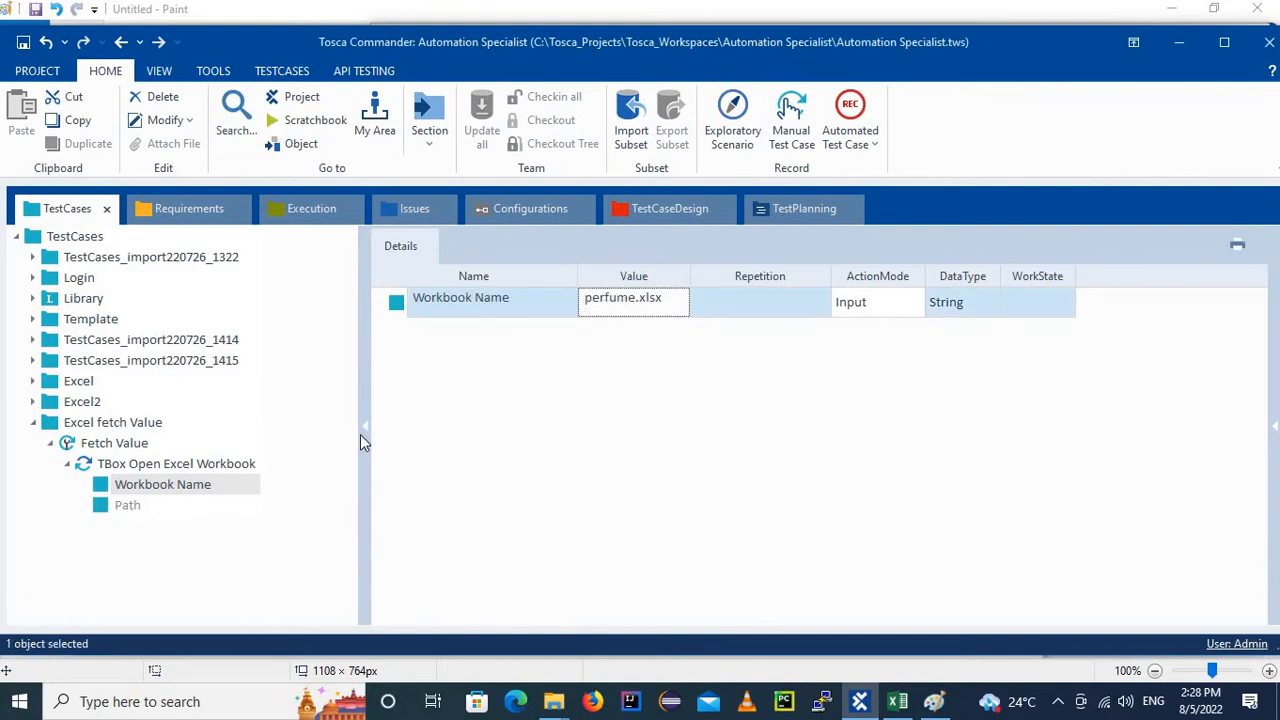
# Copy the folder location from the perfume.xlsx properties into the Path value of the TBox Open Excel Workbook step, ending it with a backslash.
pyautogui.click(145, 503)
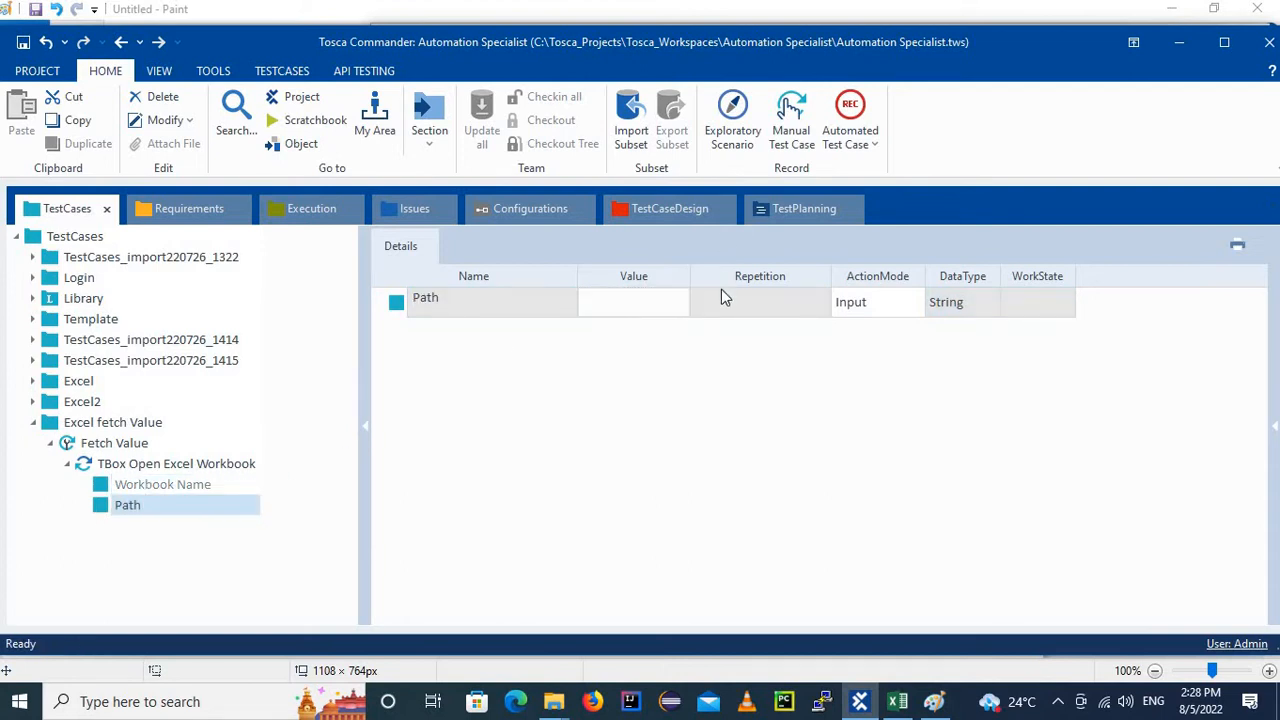
pyautogui.hotkey('alt', 'Tab')
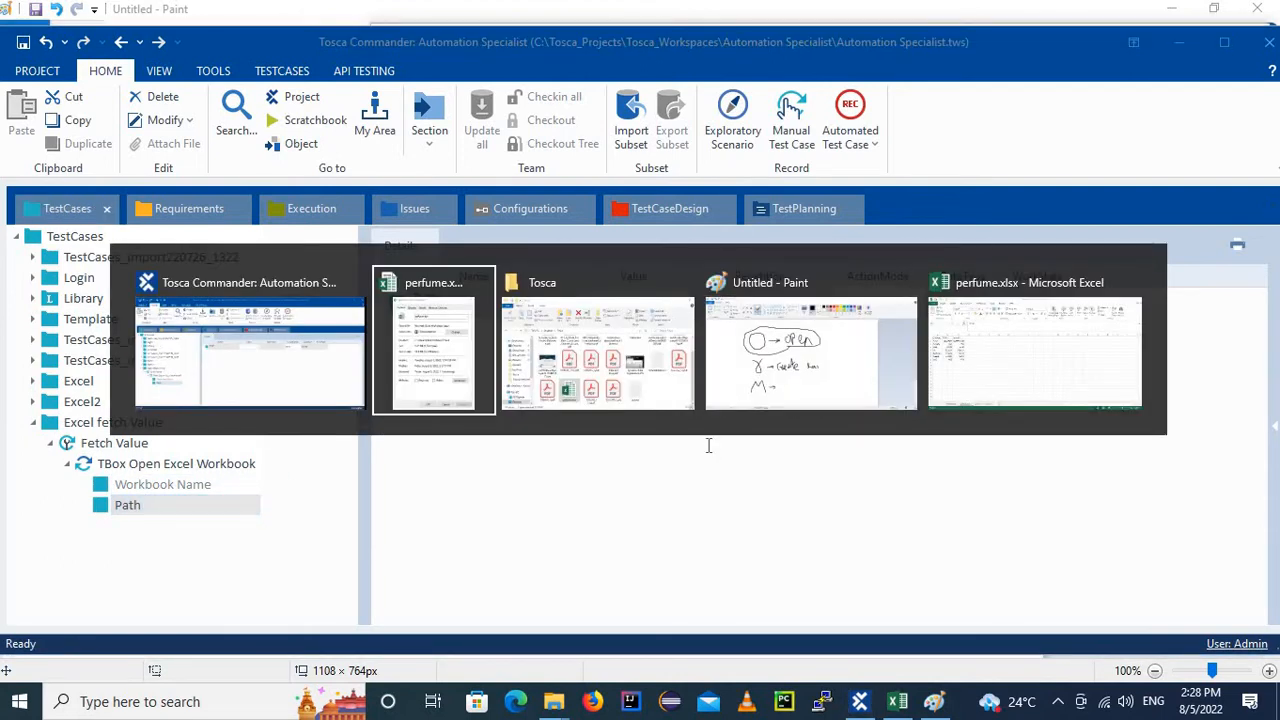
pyautogui.click(619, 300)
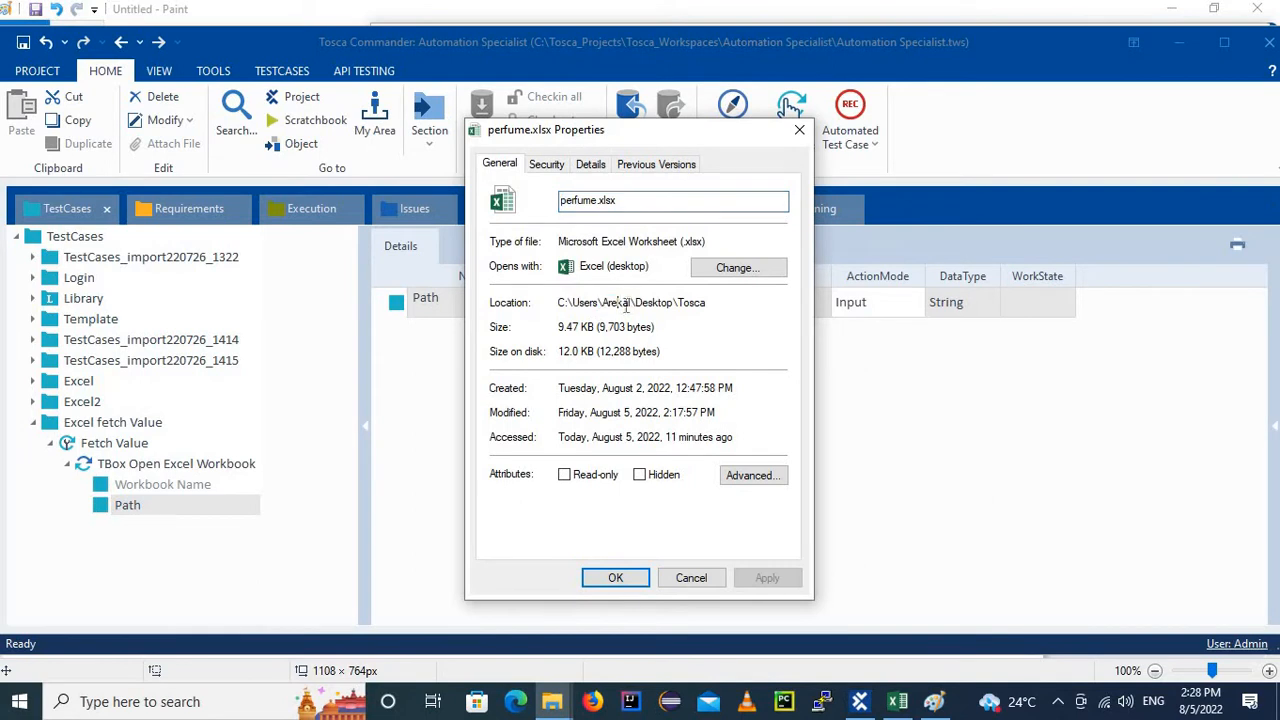
pyautogui.moveTo(710, 302); pyautogui.dragTo(560, 309)
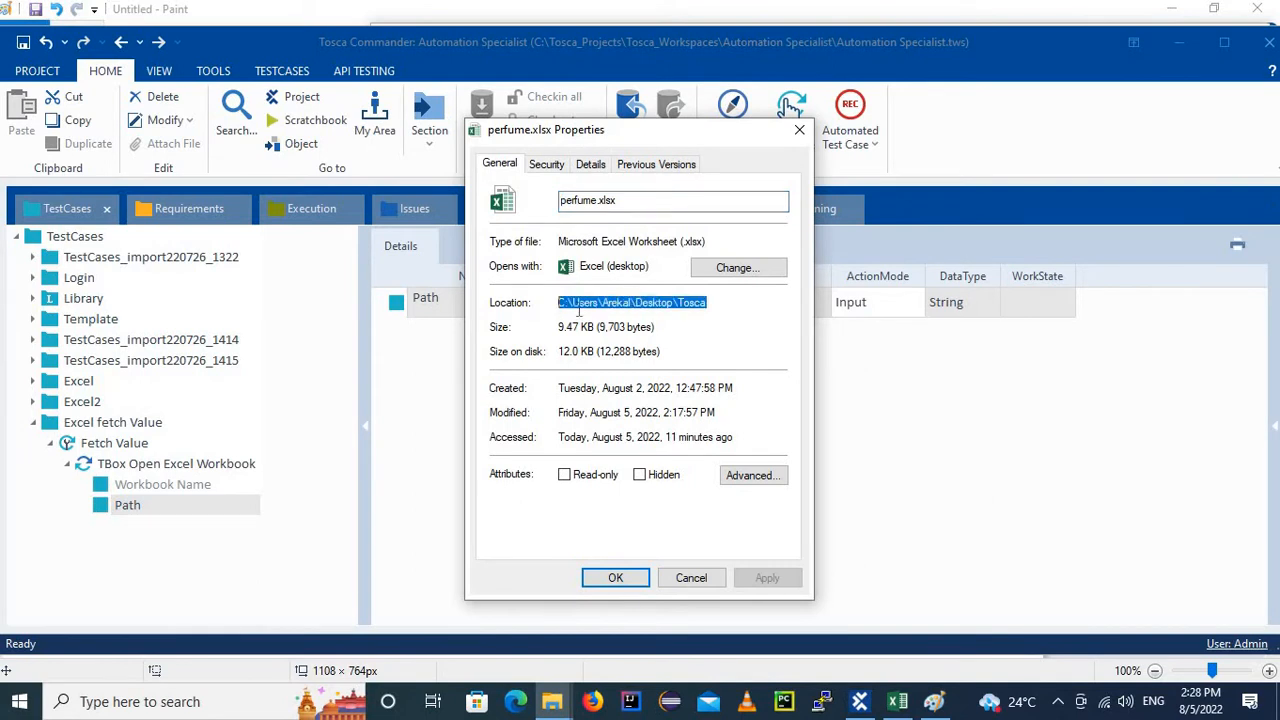
pyautogui.press('Escape')
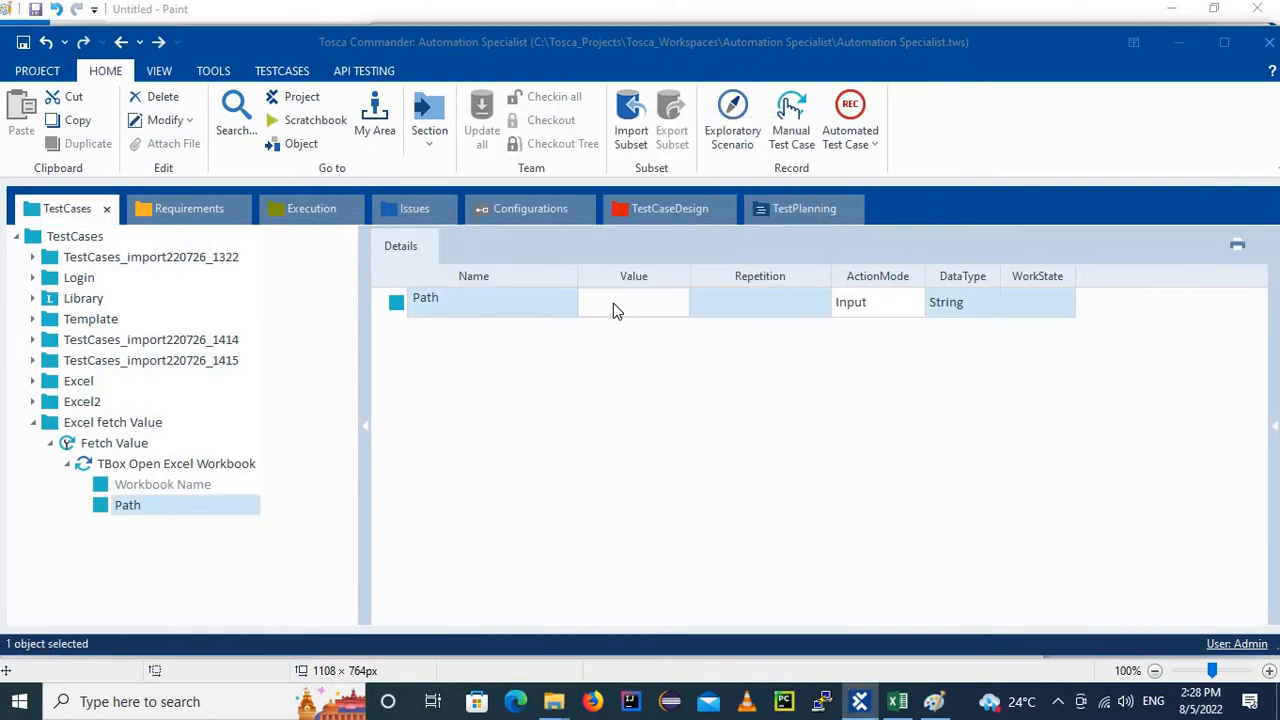
pyautogui.click(614, 303)
pyautogui.hotkey('ctrl', 'v')
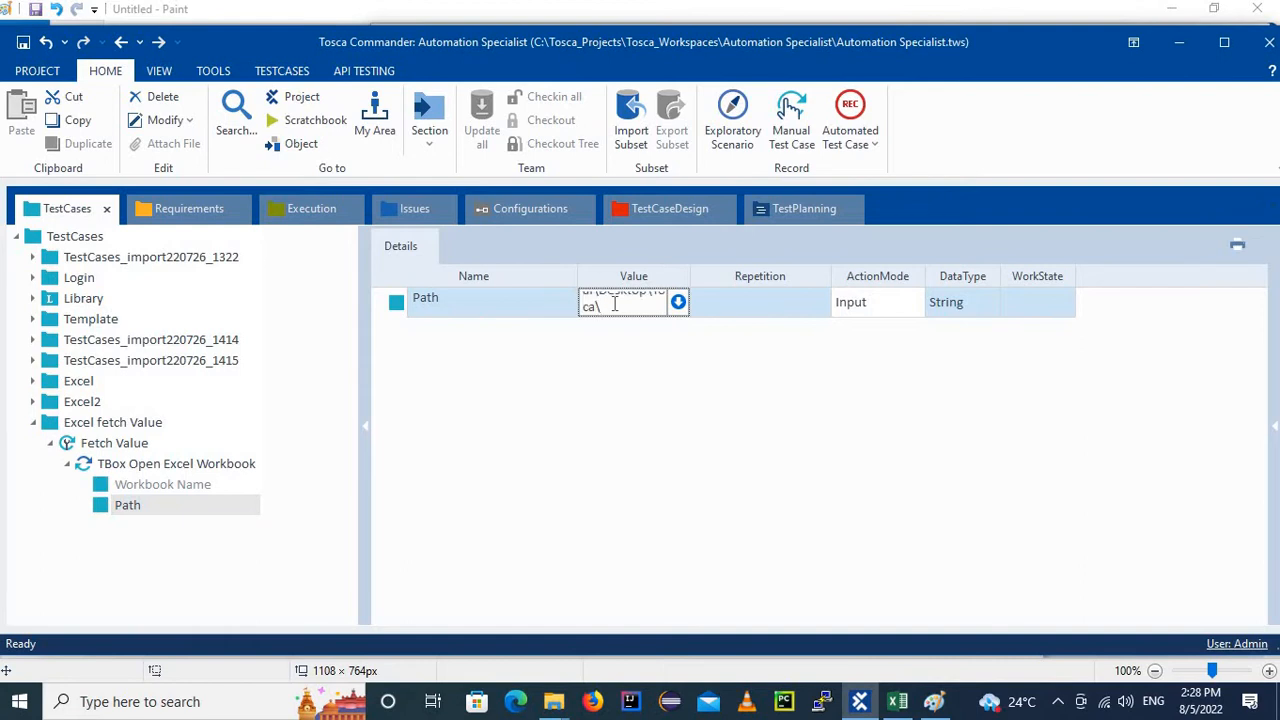
# Copy the file name from the perfume.xlsx properties and append perfume.xlsx to the Path value of the TBox Open Excel Workbook step.
pyautogui.click(897, 701)
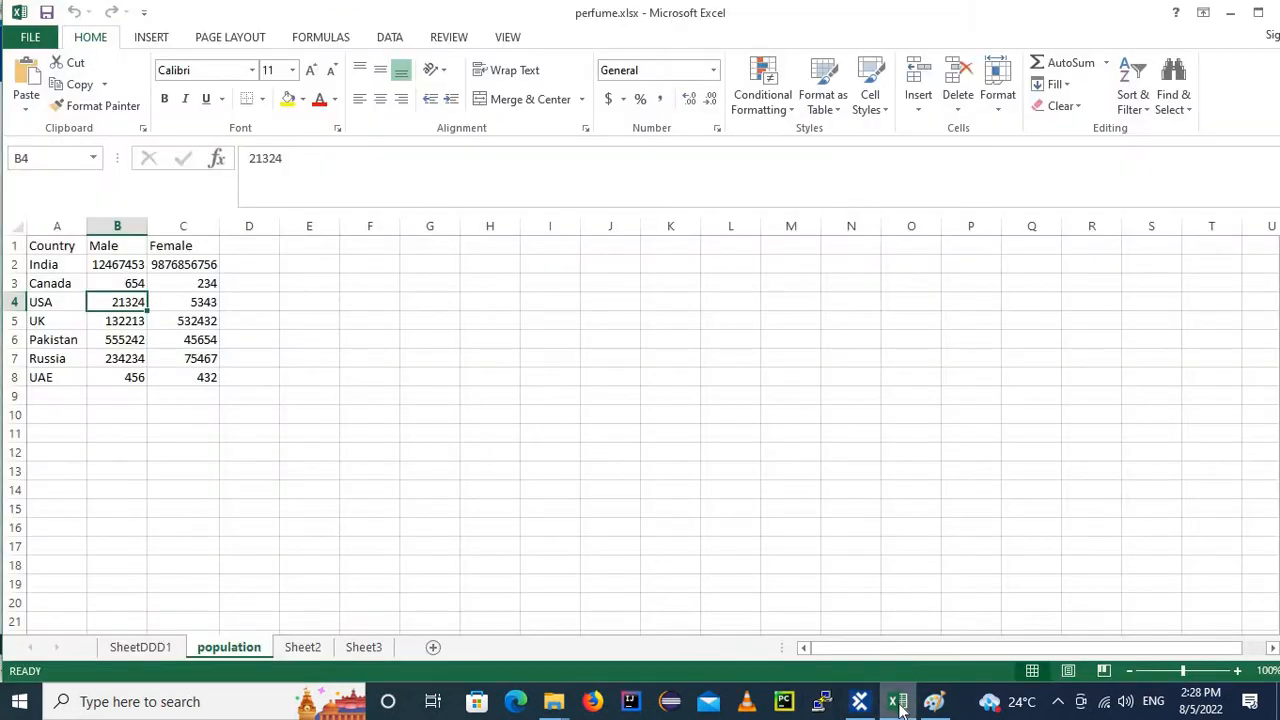
pyautogui.click(859, 701)
pyautogui.hotkey('alt', 'Tab')
pyautogui.hotkey('alt', 'Tab')
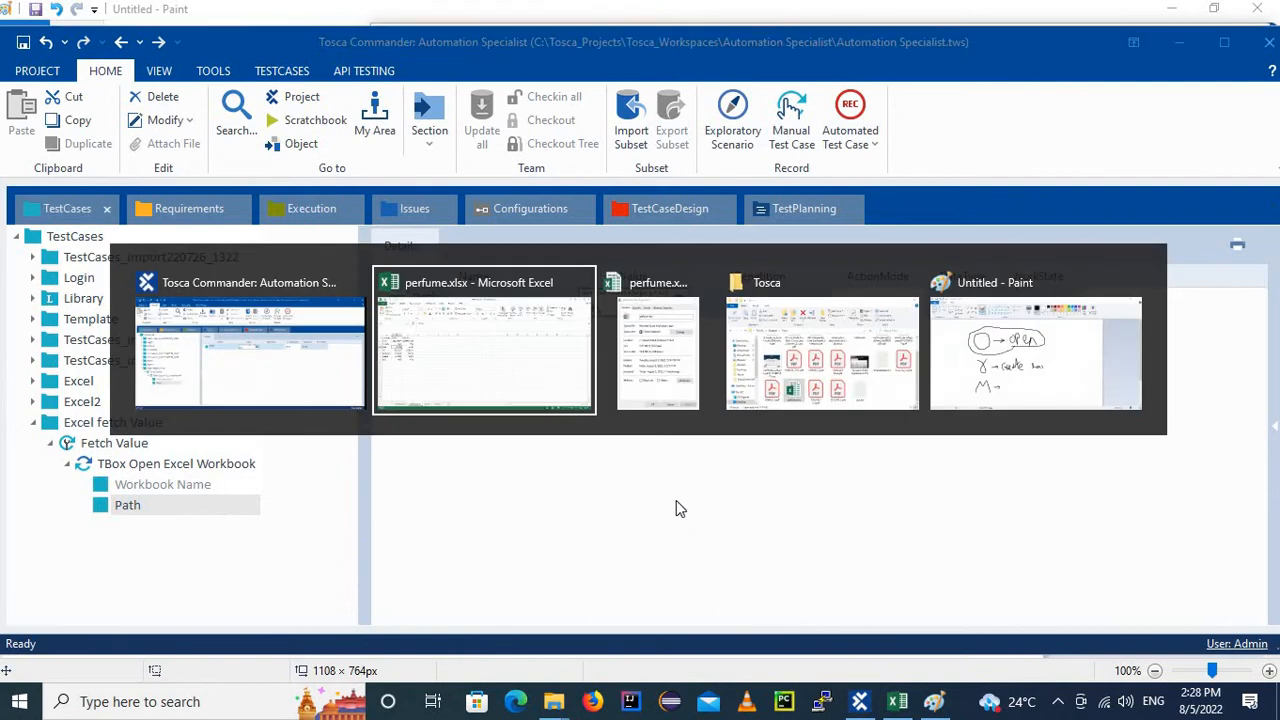
pyautogui.click(575, 201)
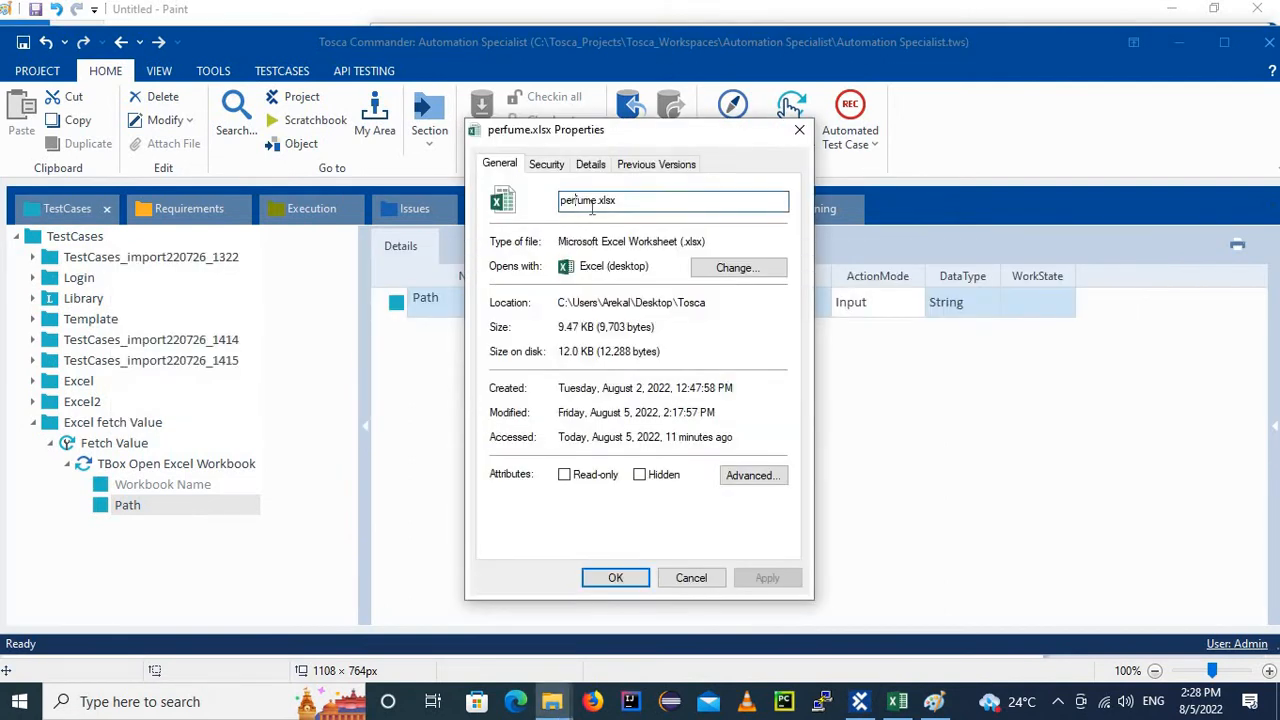
pyautogui.doubleClick(592, 201)
pyautogui.hotkey('ctrl', 'c')
pyautogui.hotkey('alt', 'Tab')
pyautogui.click(608, 313)
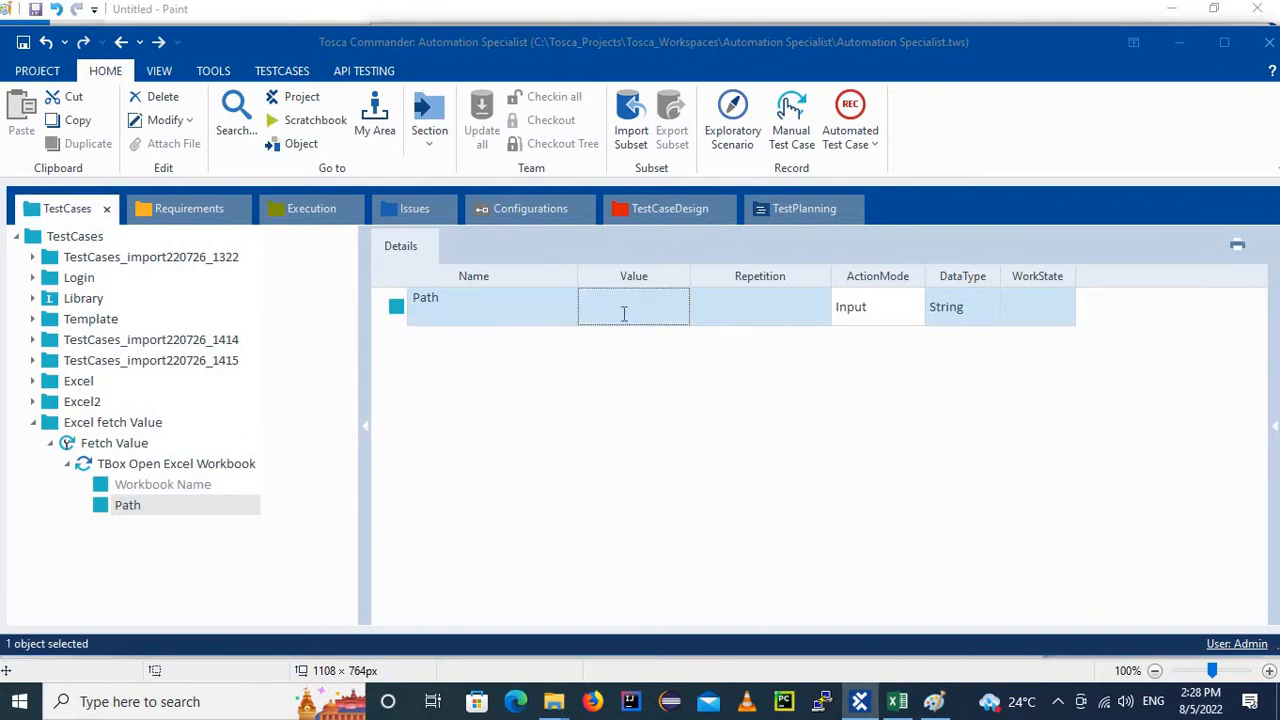
pyautogui.hotkey('ctrl', 'v')
pyautogui.hotkey('ctrl', 'v')
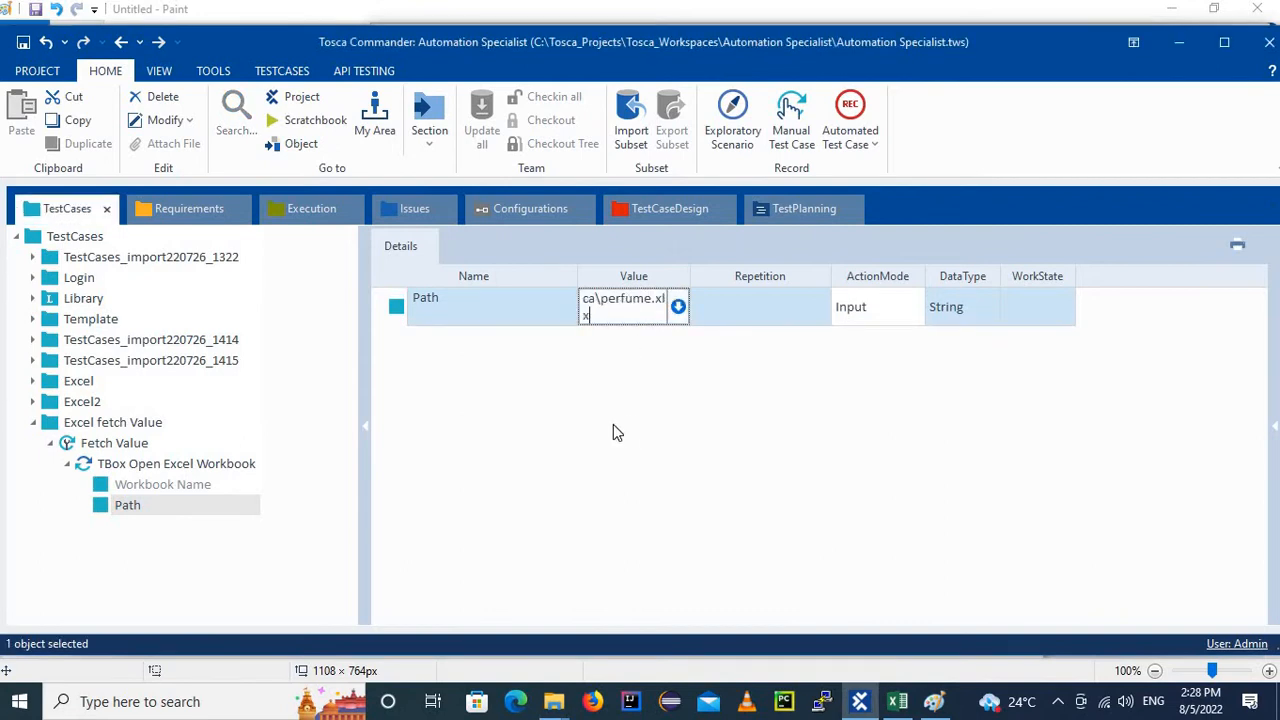
pyautogui.click(476, 382)
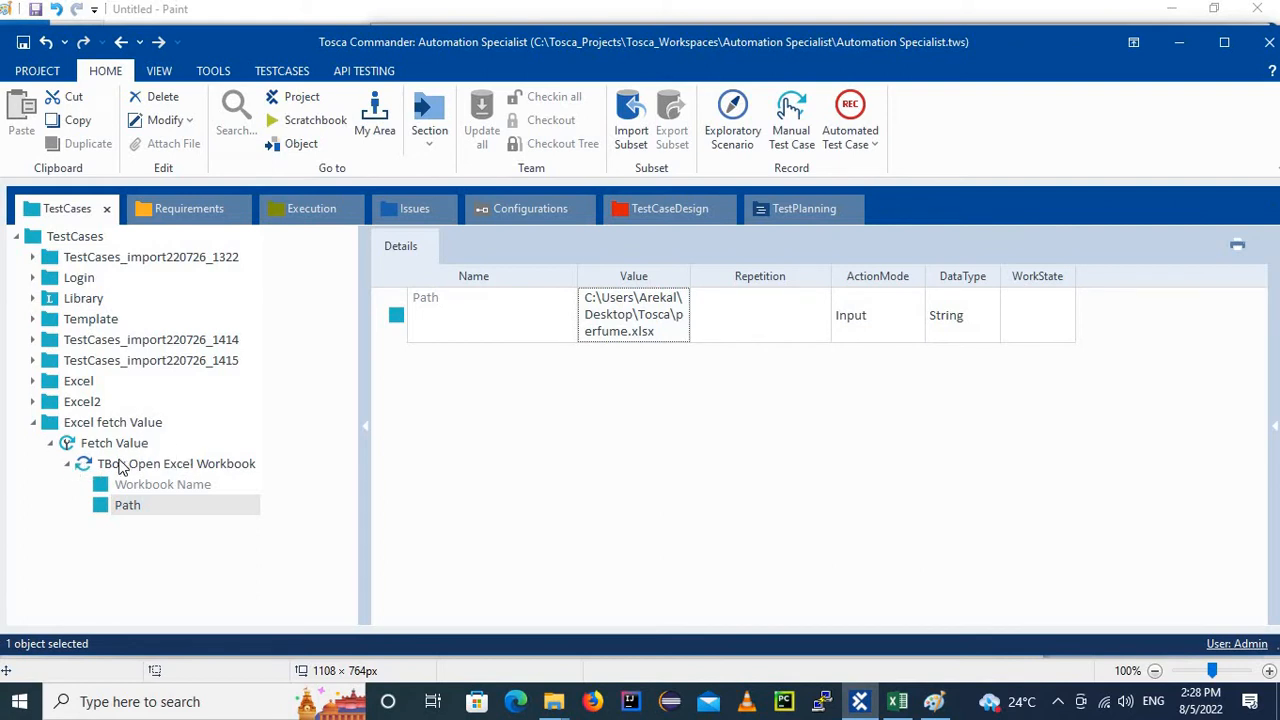
# Review the values of the TBox Open Excel Workbook step, collapse it and select the Fetch Value test case.
pyautogui.click(150, 465)
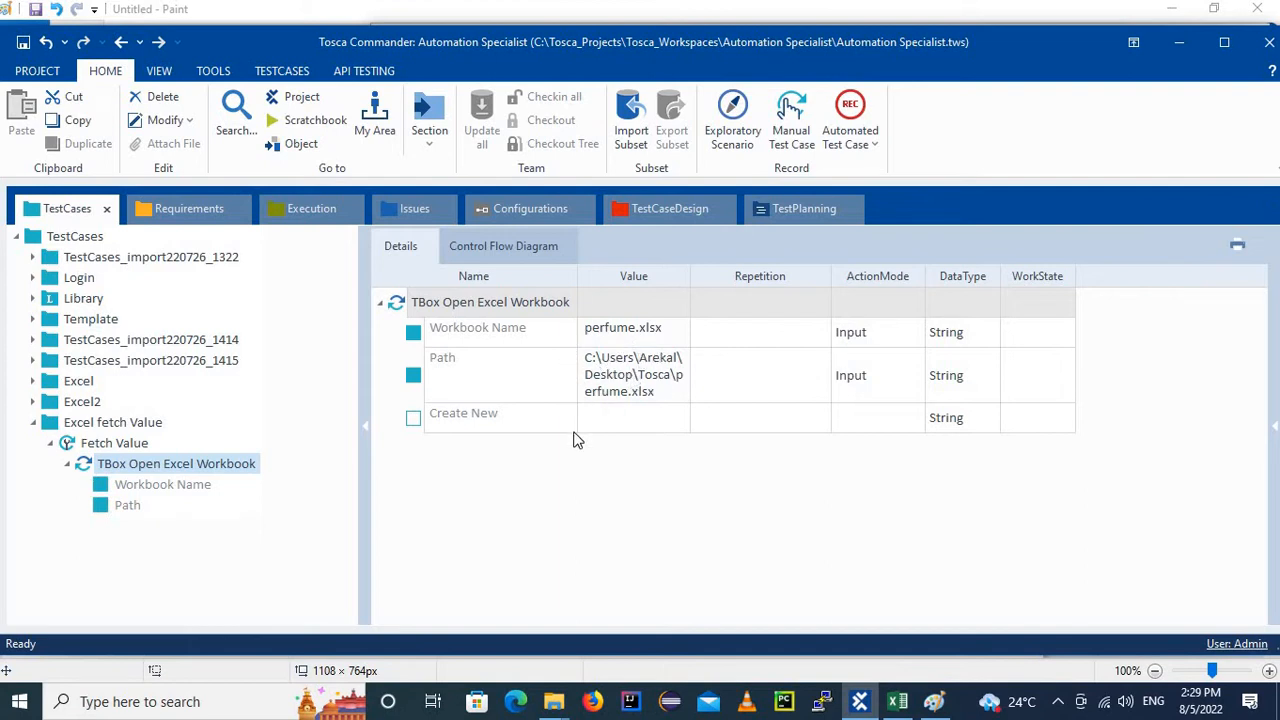
pyautogui.click(69, 467)
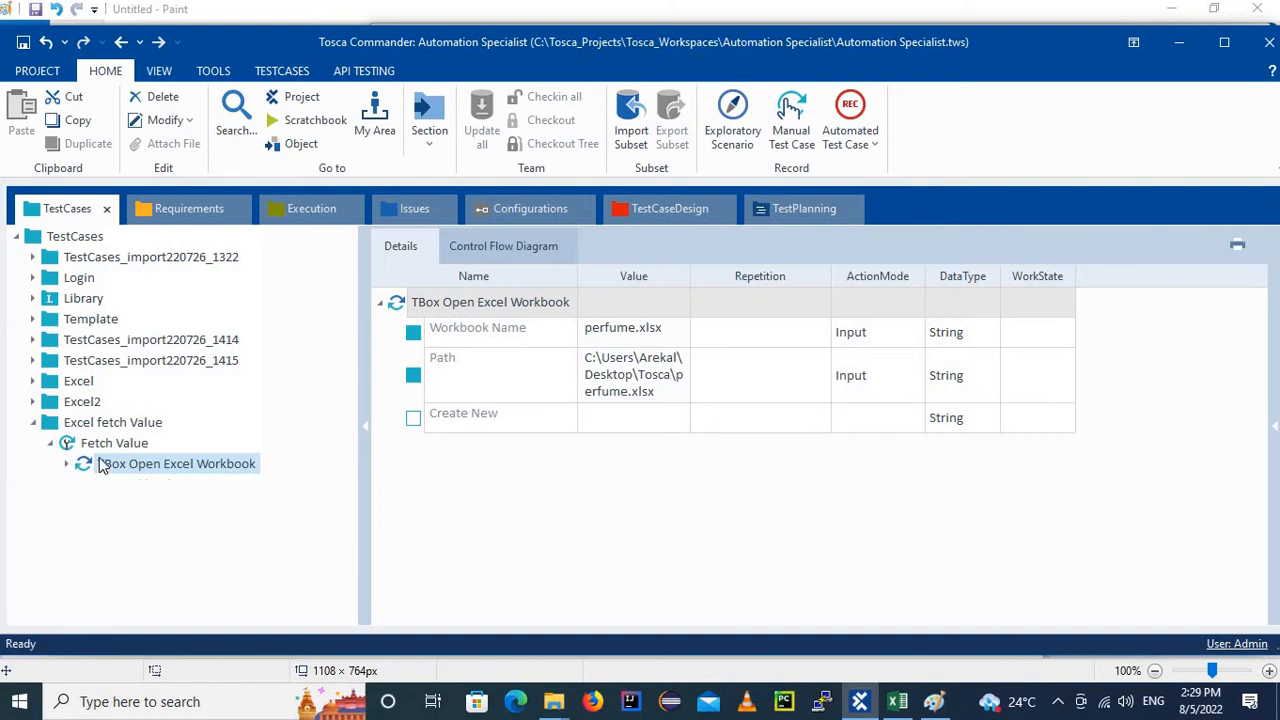
pyautogui.click(101, 446)
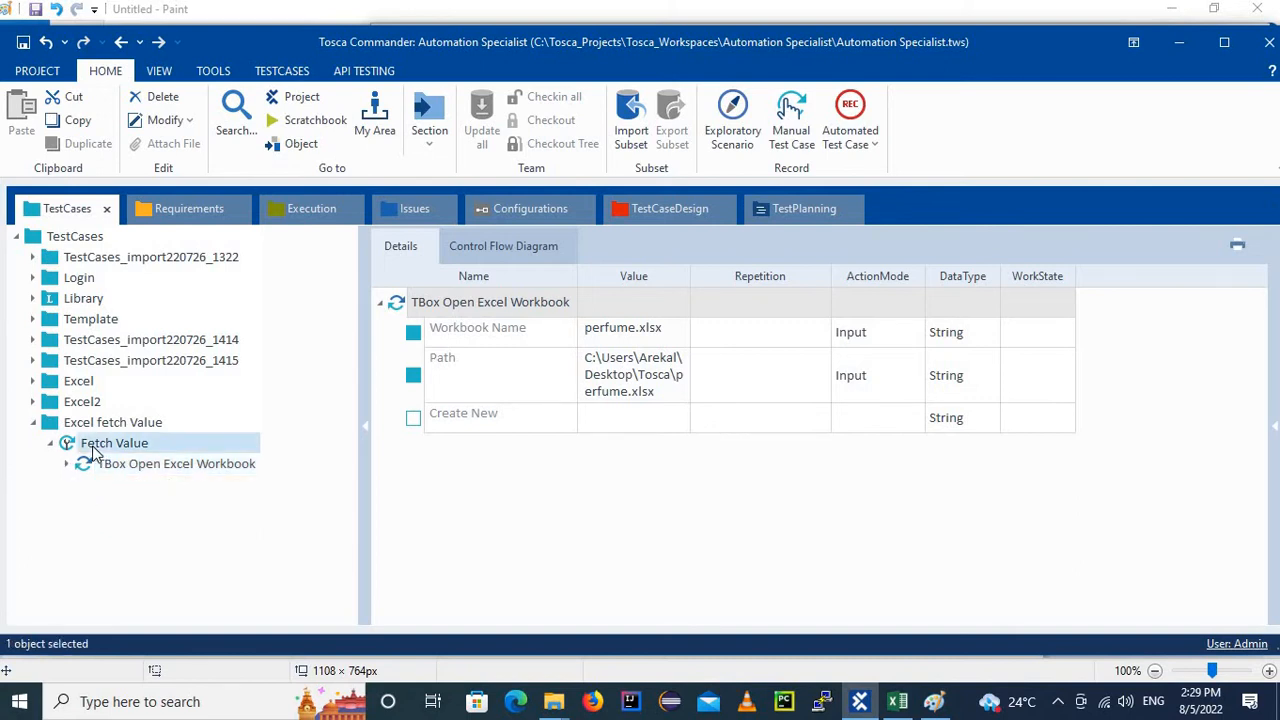
# Glance at the population sheet in Excel, switch to Paint and draw a short freehand mark beside the sketched stages.
pyautogui.click(897, 701)
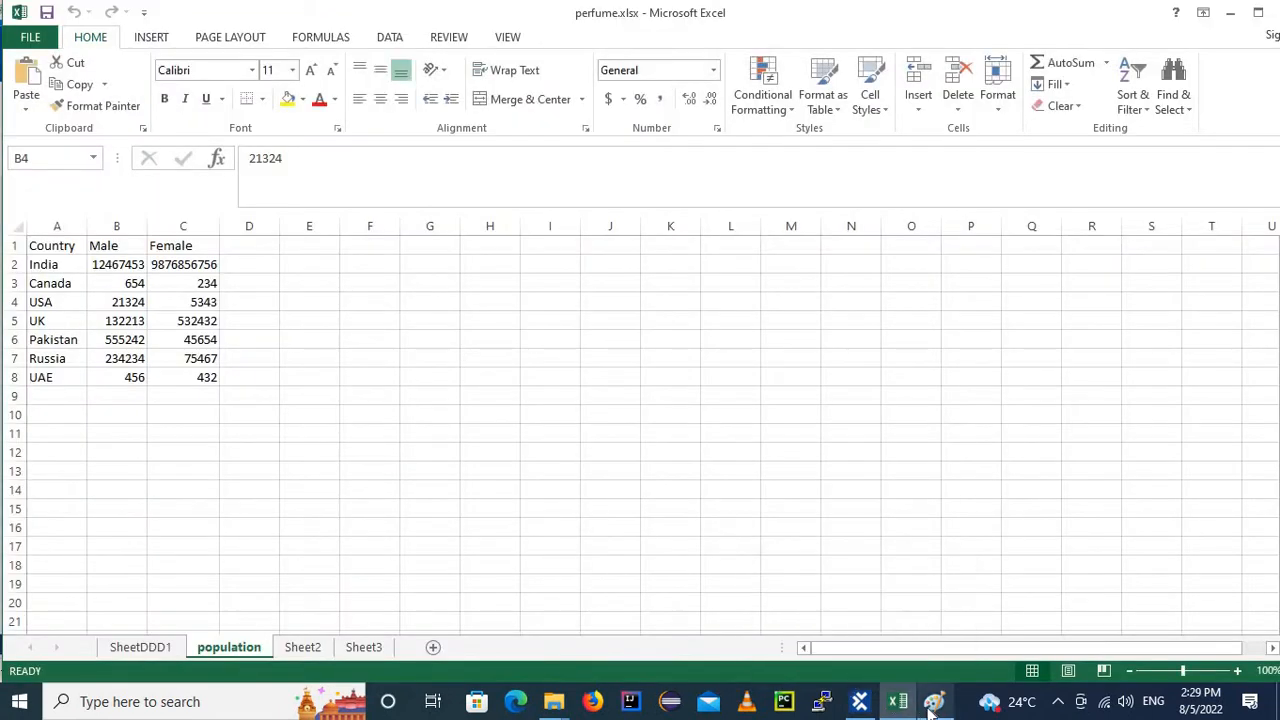
pyautogui.click(934, 701)
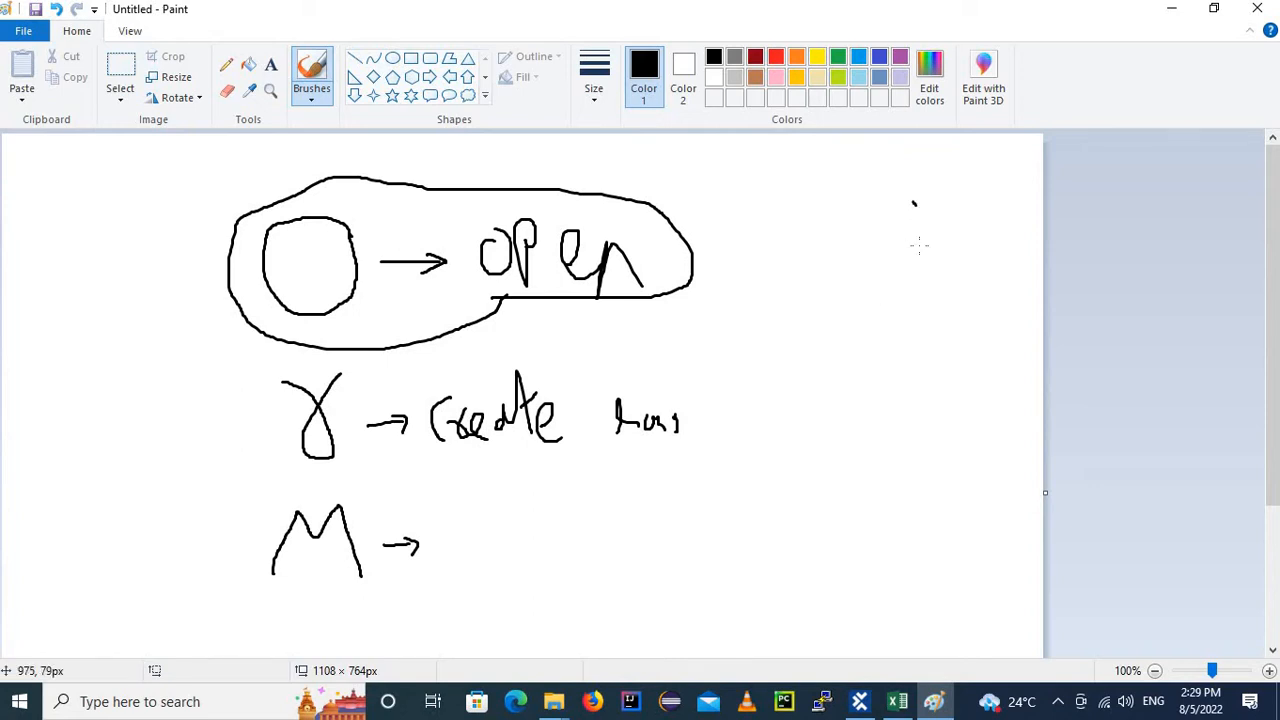
pyautogui.moveTo(919, 245); pyautogui.dragTo(907, 256)
# Return to Tosca Commander, search the test steps for excel and add TBox Define Excel Range from Modules_import220726_1415 to Fetch Value.
pyautogui.click(862, 700)
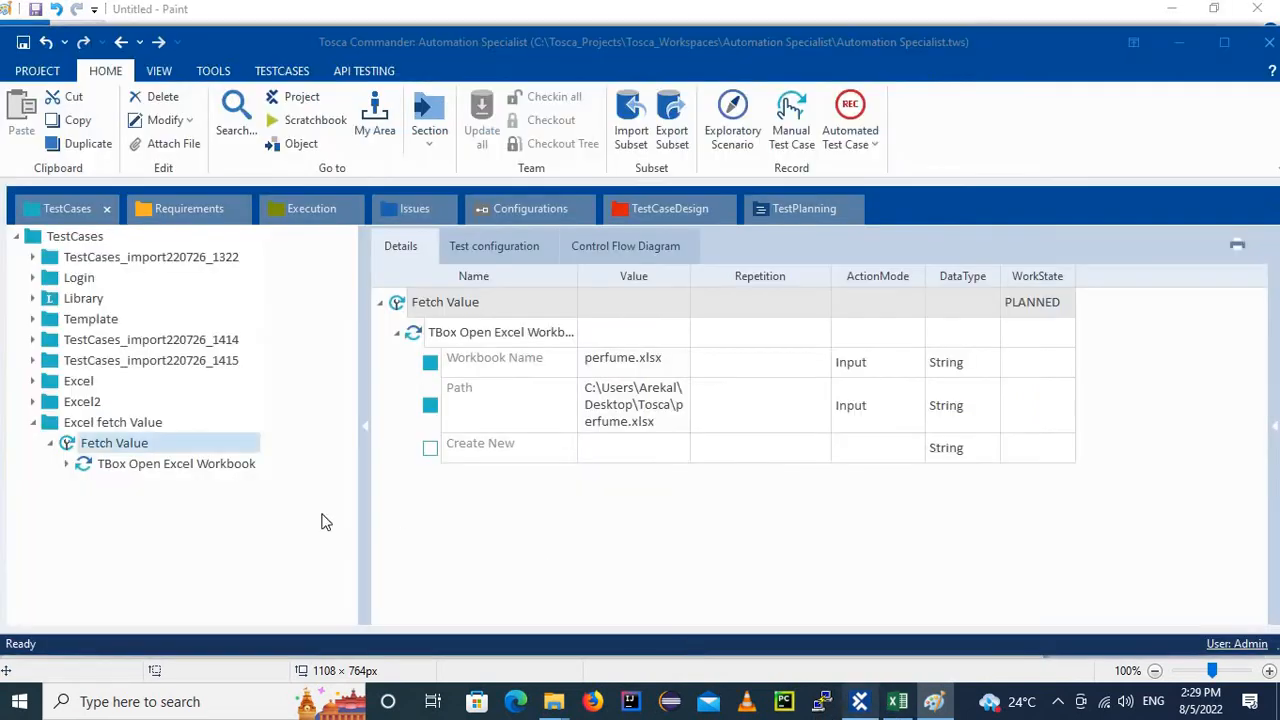
pyautogui.rightClick(88, 450)
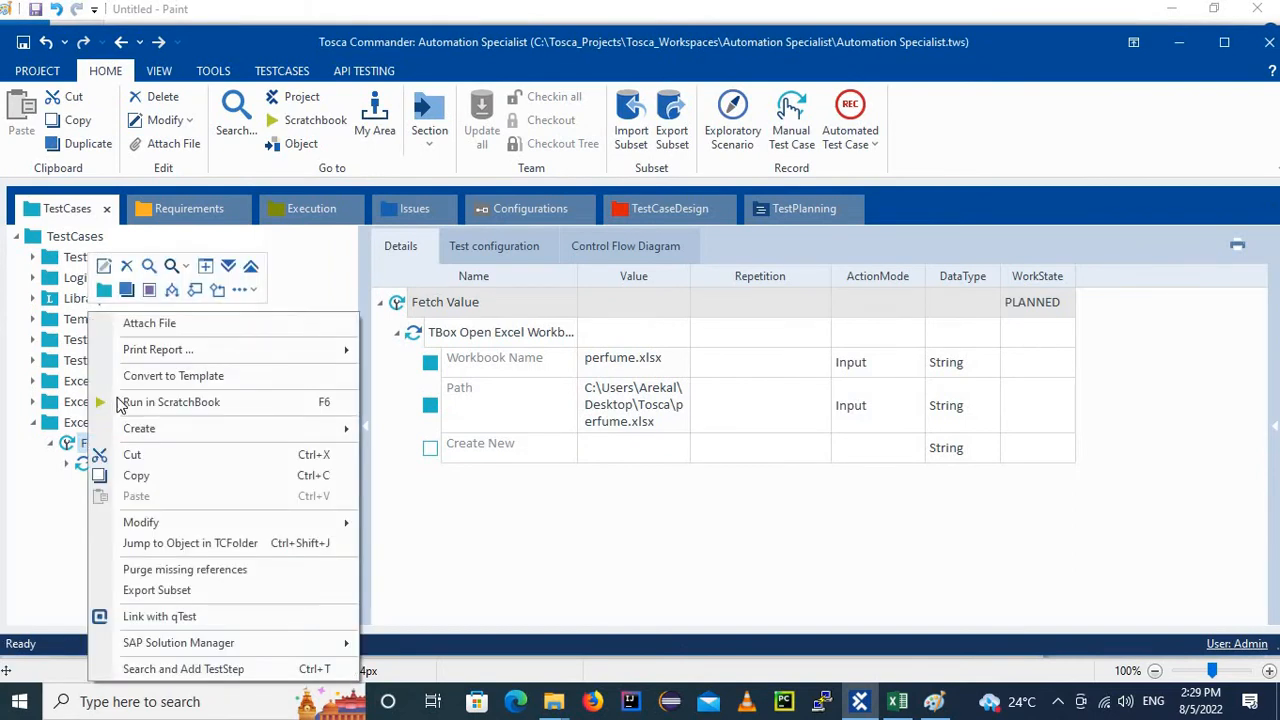
pyautogui.click(160, 669)
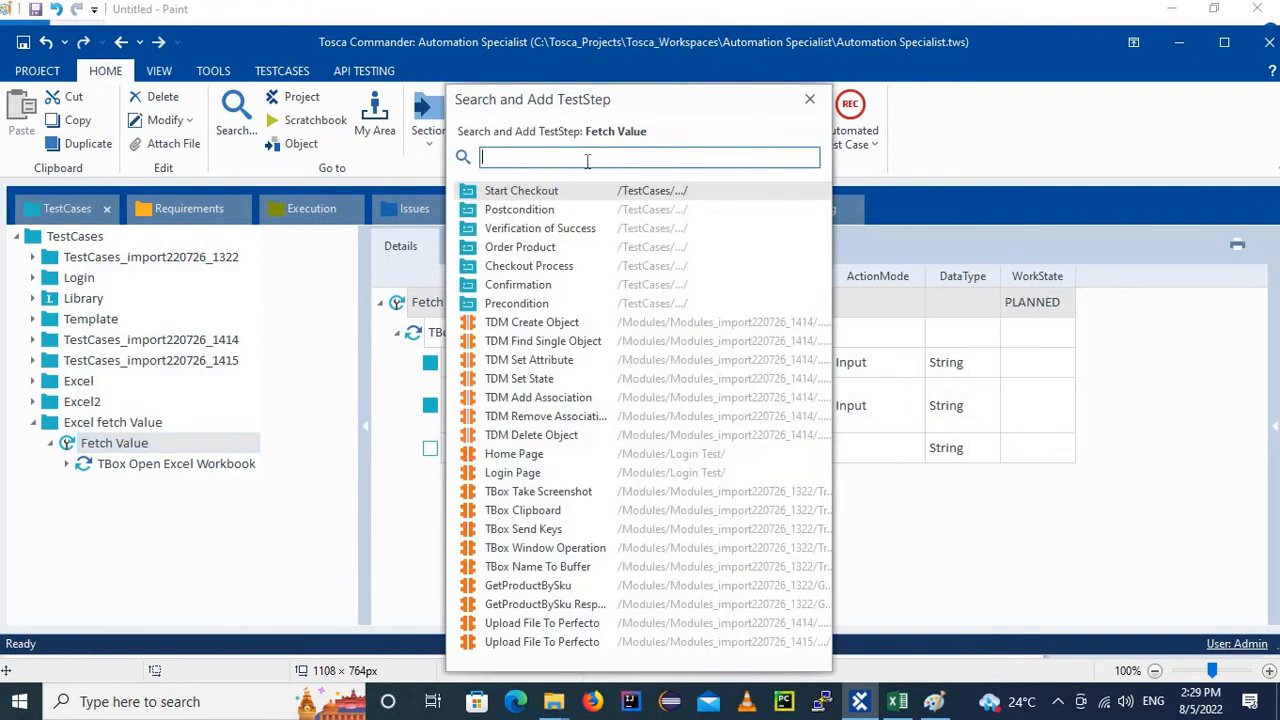
pyautogui.write('excel')
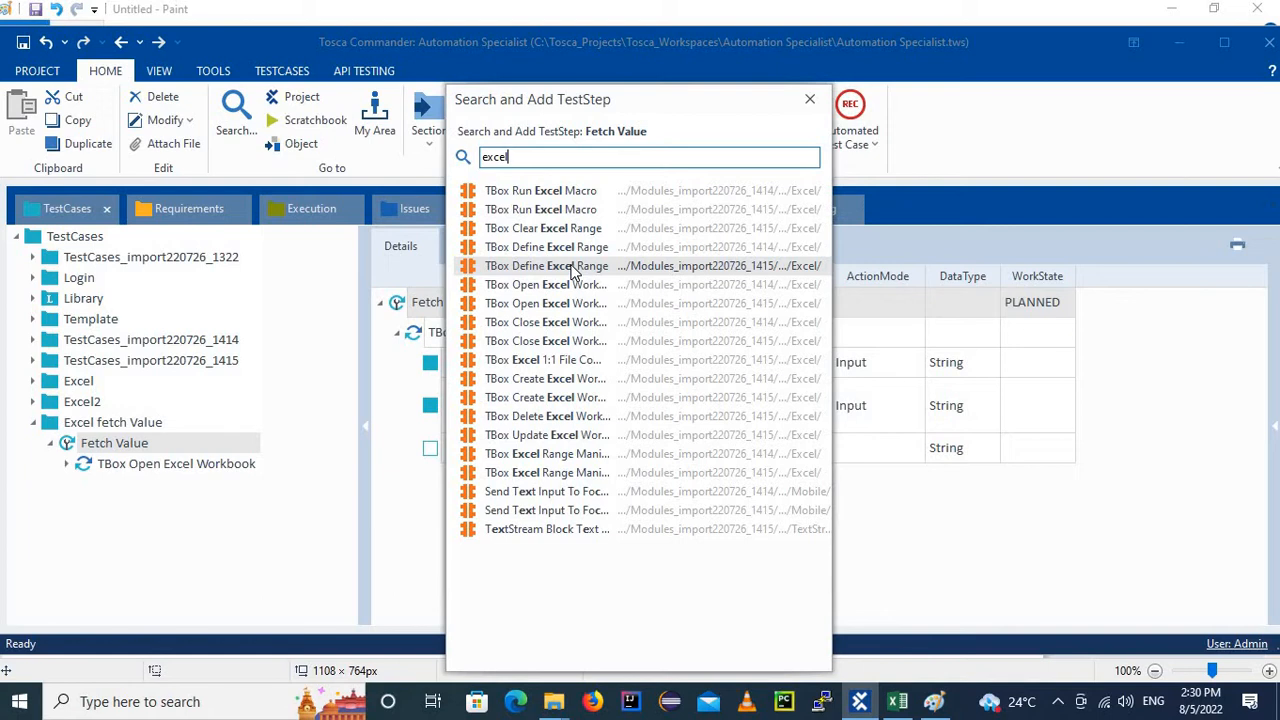
pyautogui.press('Escape')
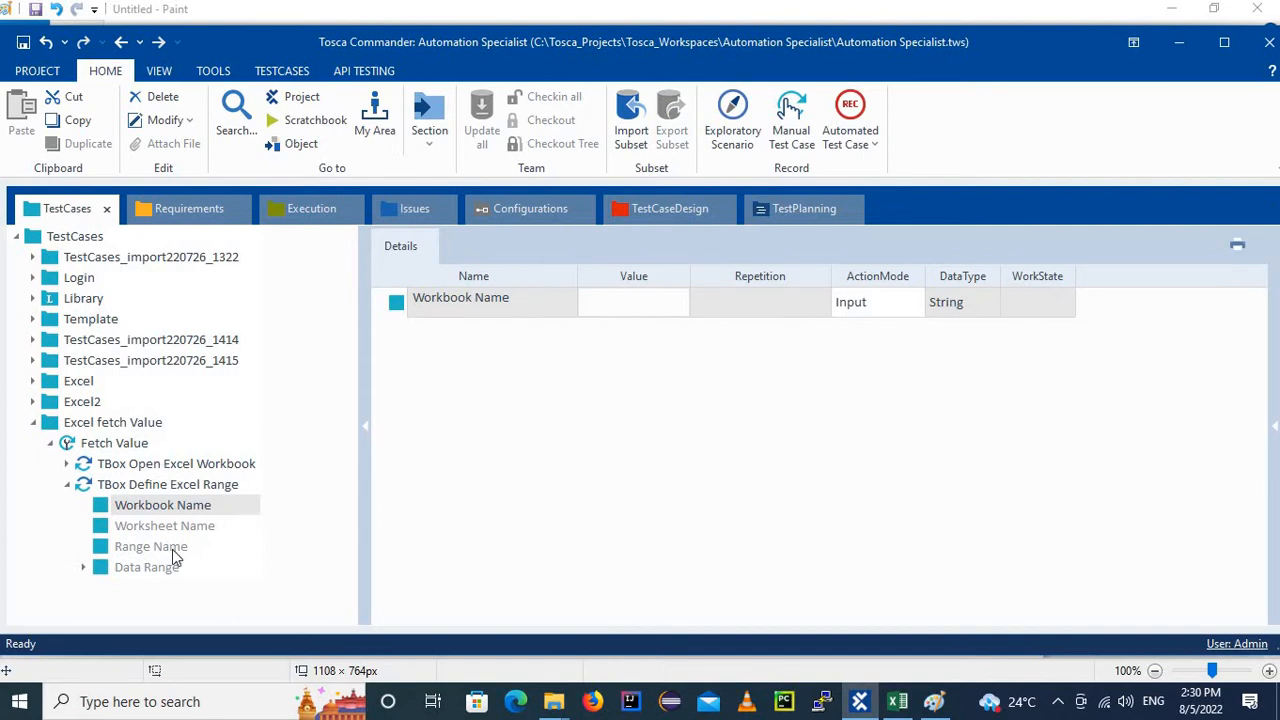
# Copy the file name from the perfume.xlsx properties and set the Workbook Name value of the TBox Define Excel Range step to perfume.xlsx.
pyautogui.click(168, 465)
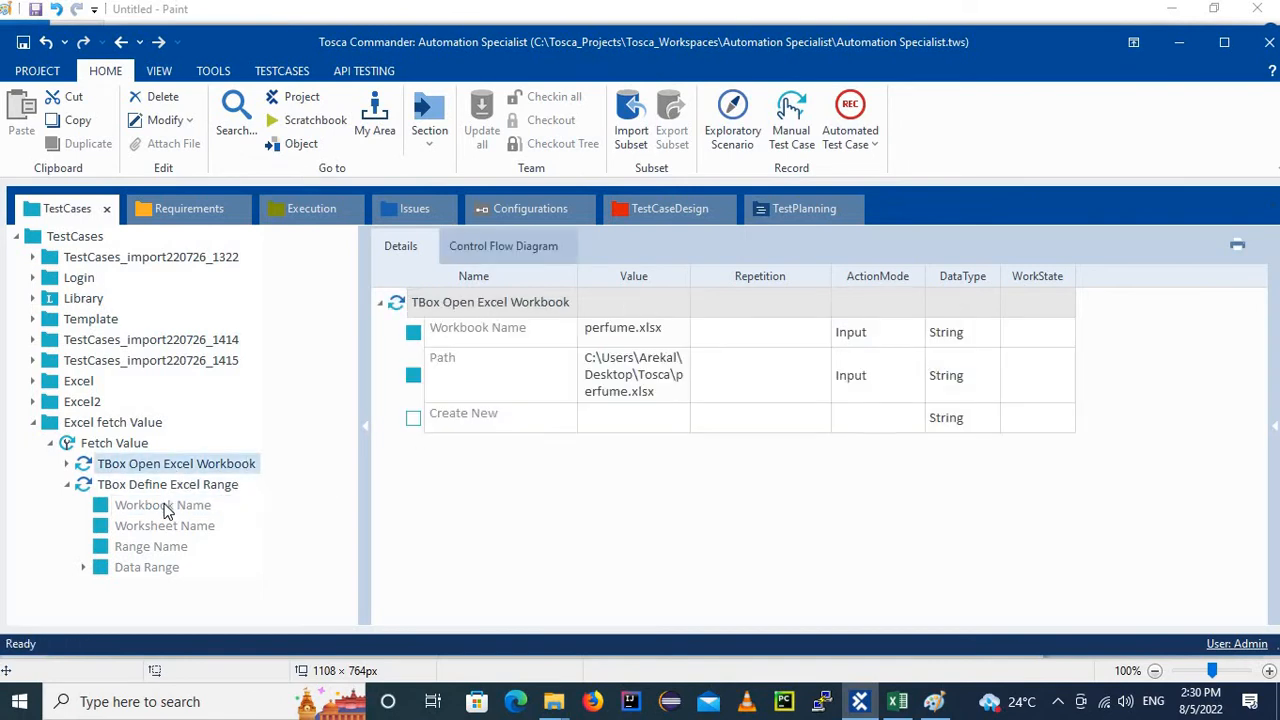
pyautogui.click(165, 505)
pyautogui.click(608, 311)
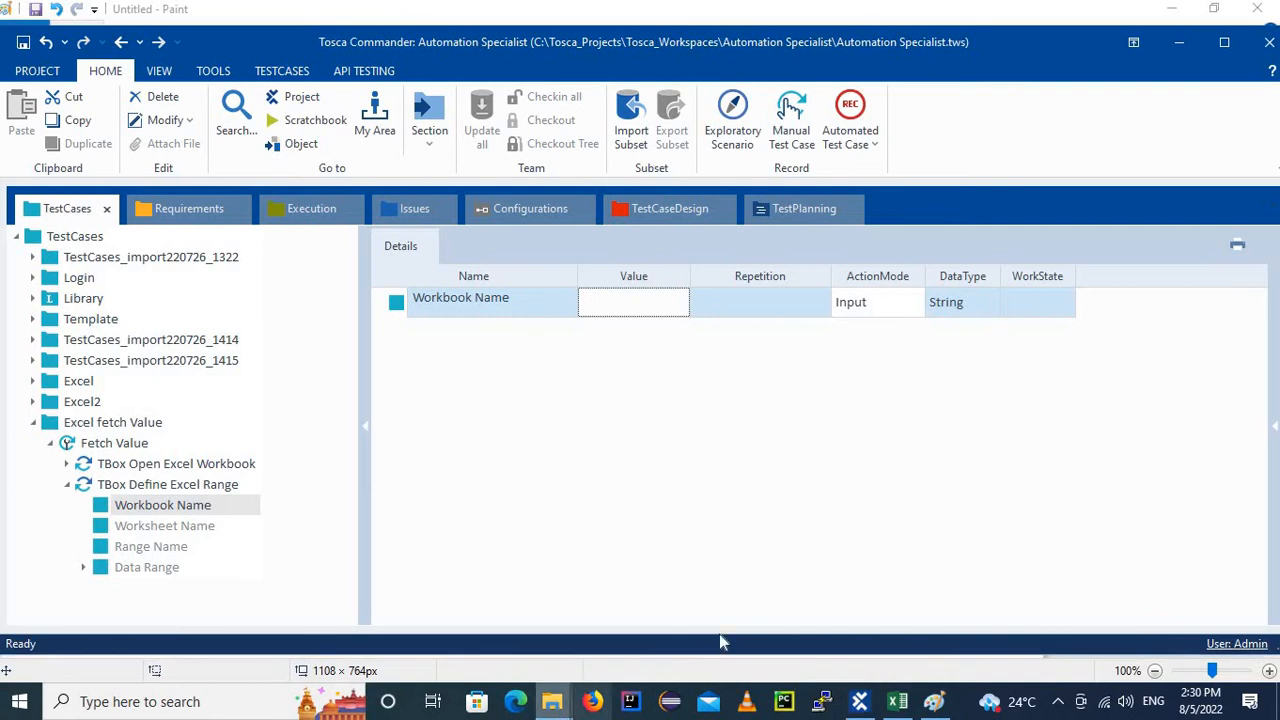
pyautogui.moveTo(553, 705)
pyautogui.click(651, 614)
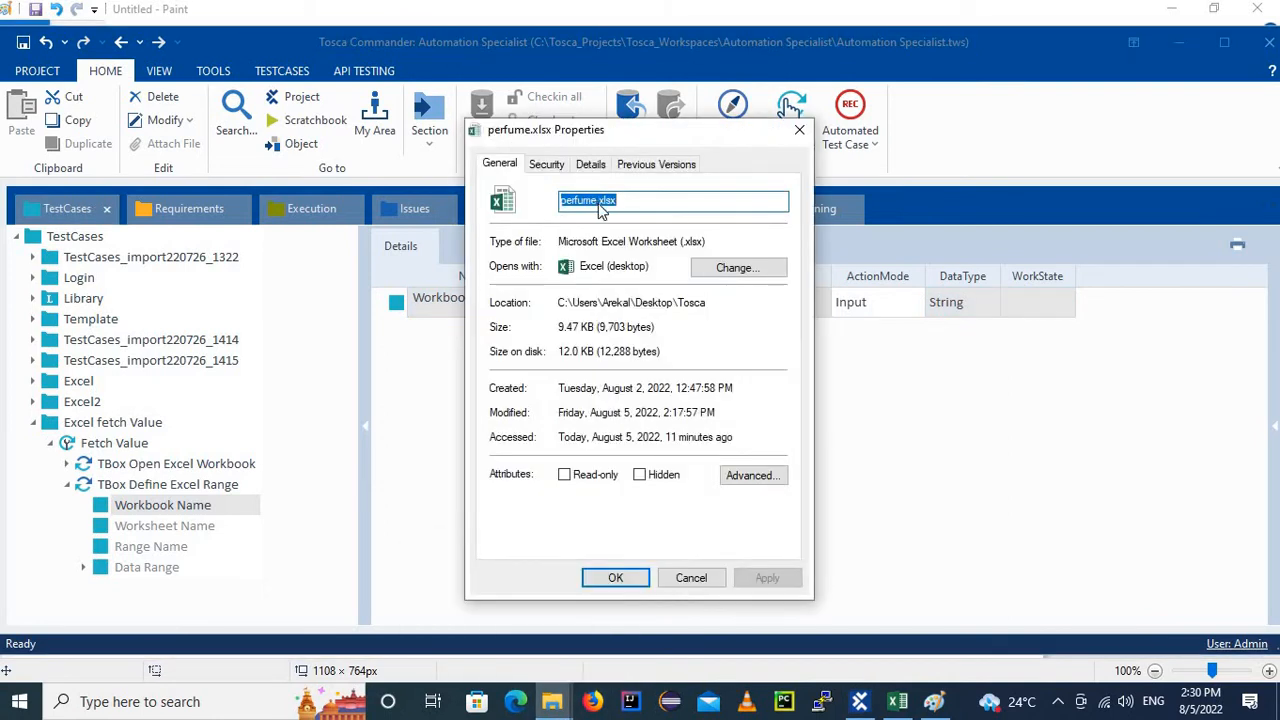
pyautogui.rightClick(600, 207)
pyautogui.click(656, 262)
pyautogui.press('Escape')
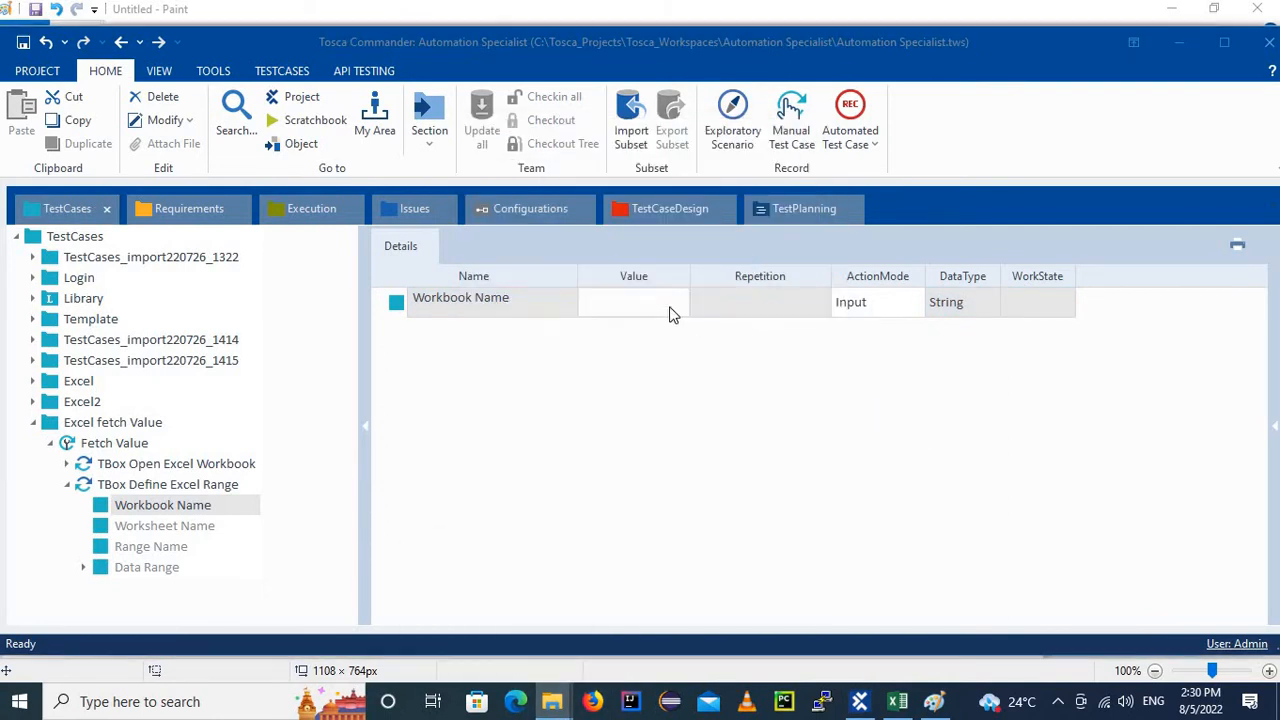
pyautogui.click(639, 294)
pyautogui.hotkey('ctrl', 'v')
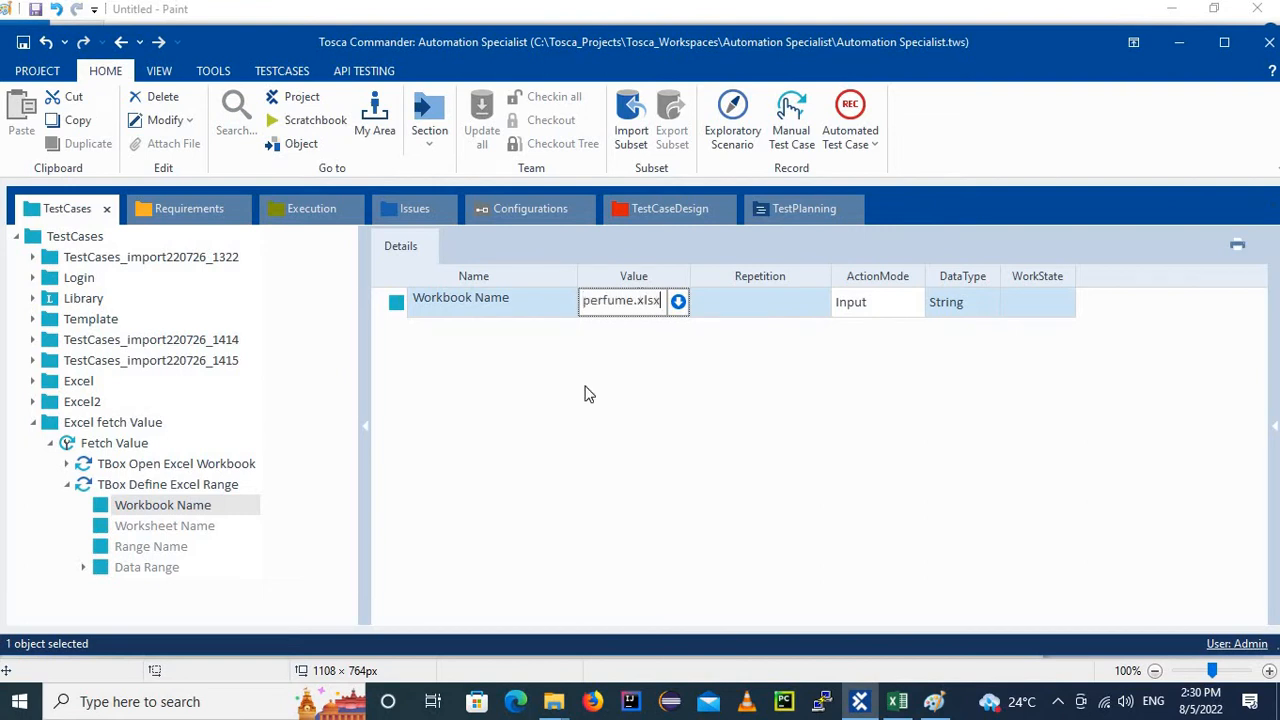
pyautogui.click(195, 510)
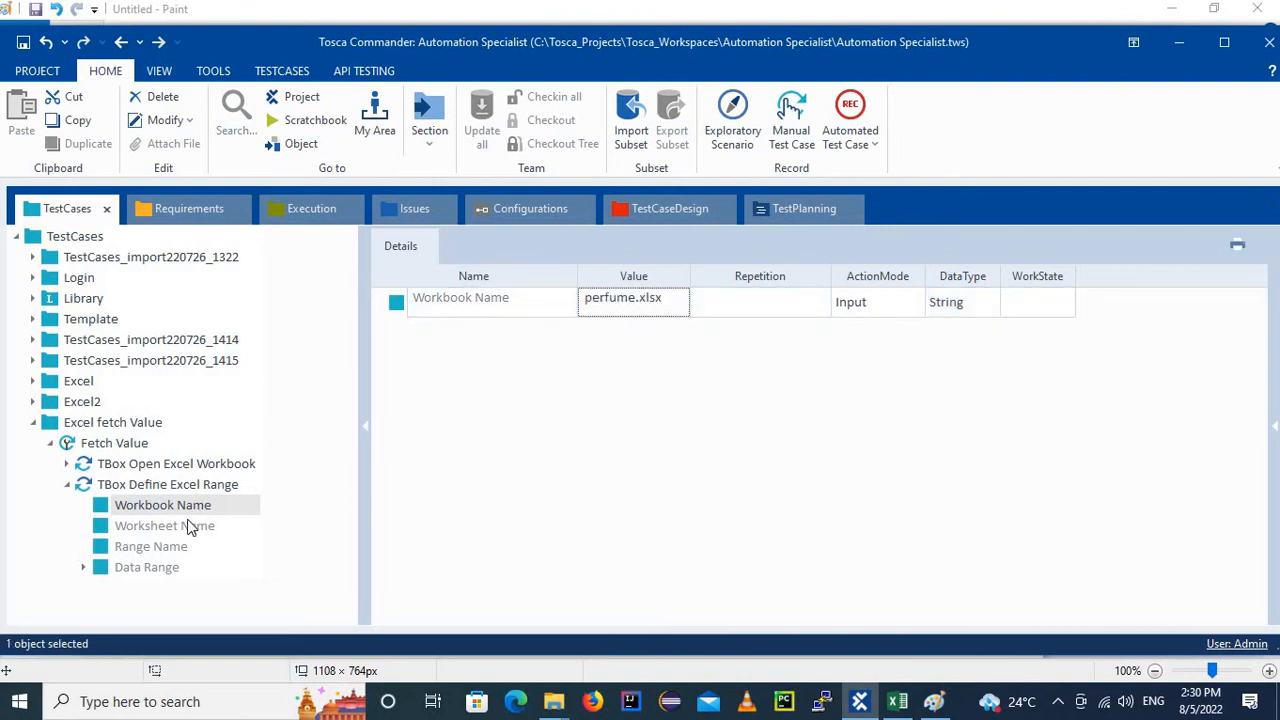
# Switch to the perfume.xlsx workbook in Excel and copy the name of the population worksheet.
pyautogui.click(897, 706)
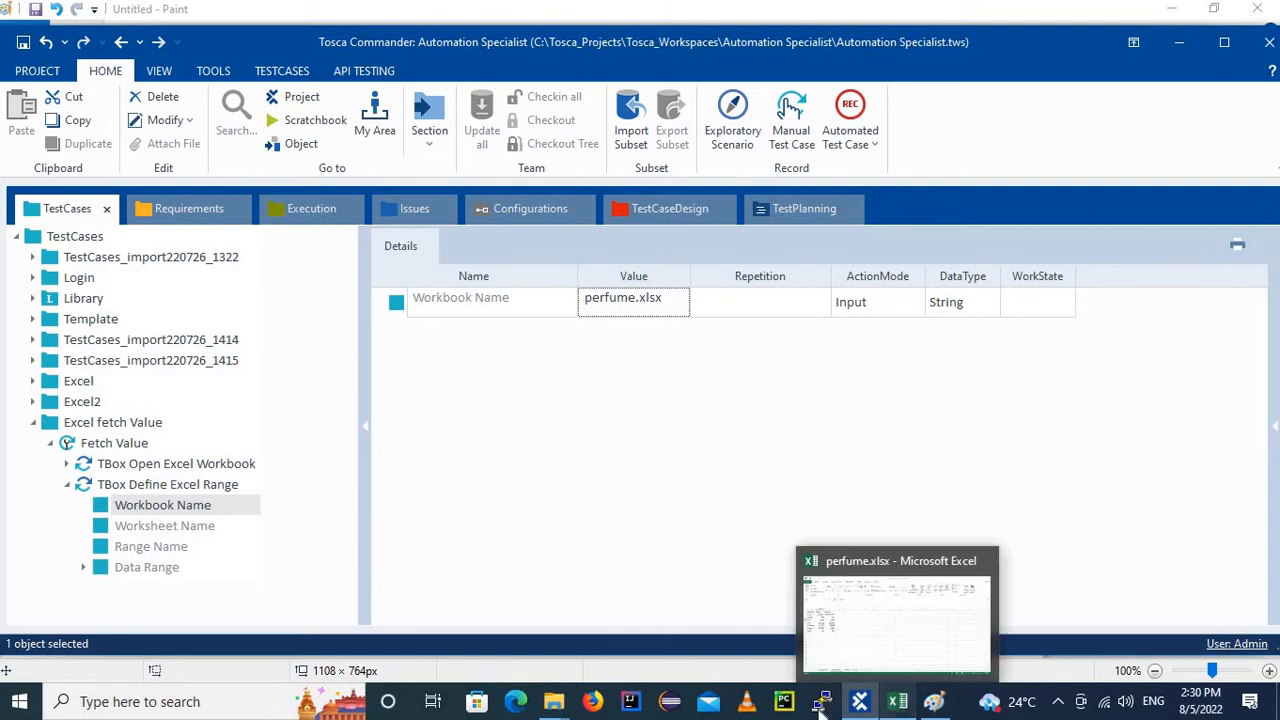
pyautogui.click(140, 646)
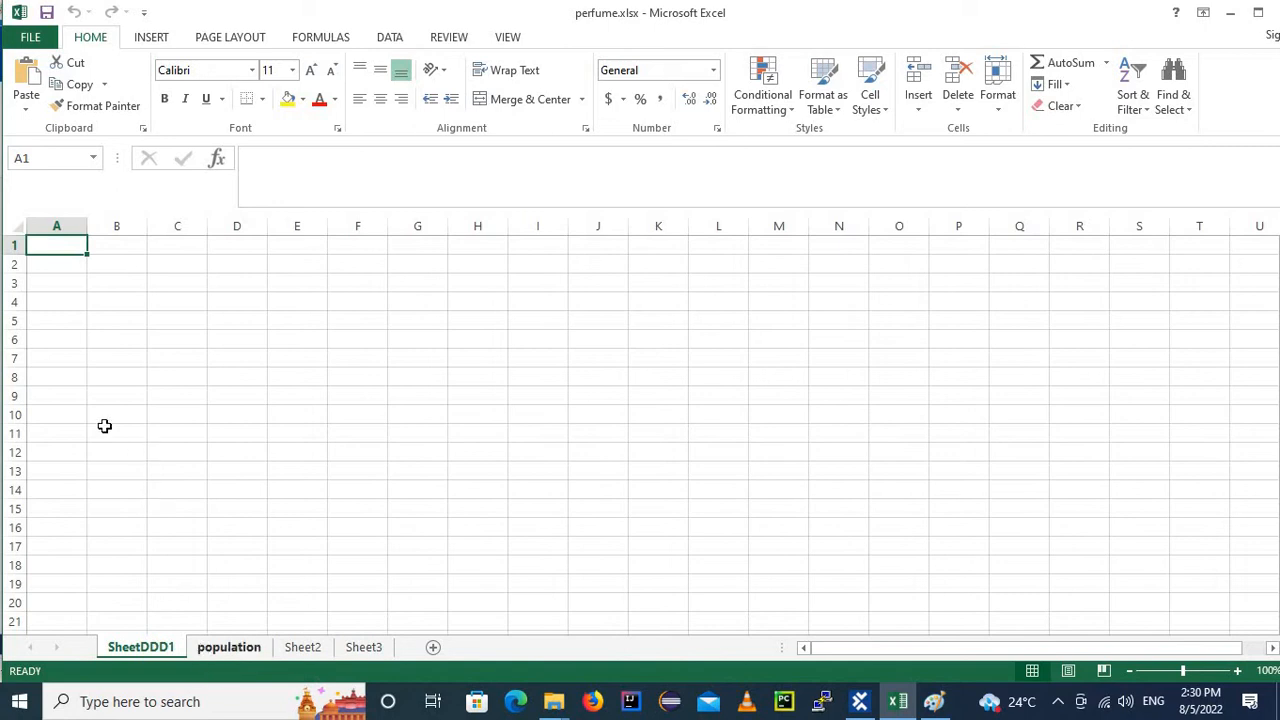
pyautogui.click(225, 650)
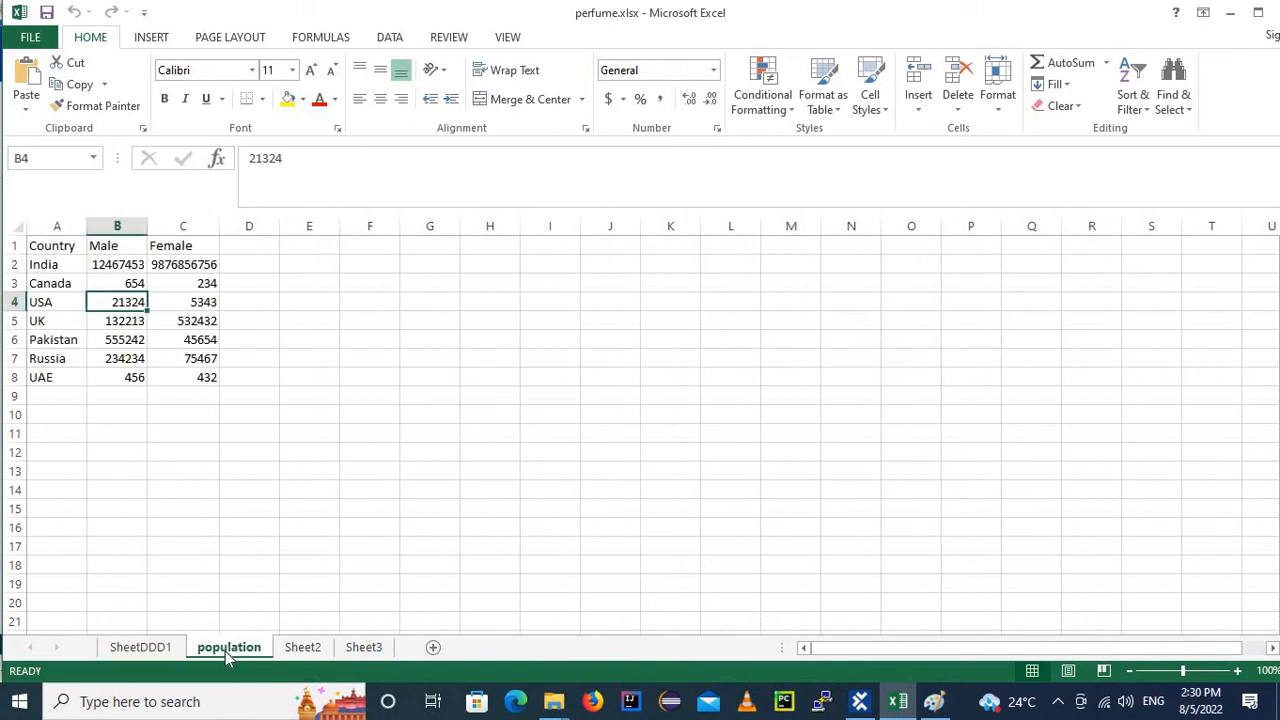
pyautogui.doubleClick(228, 649)
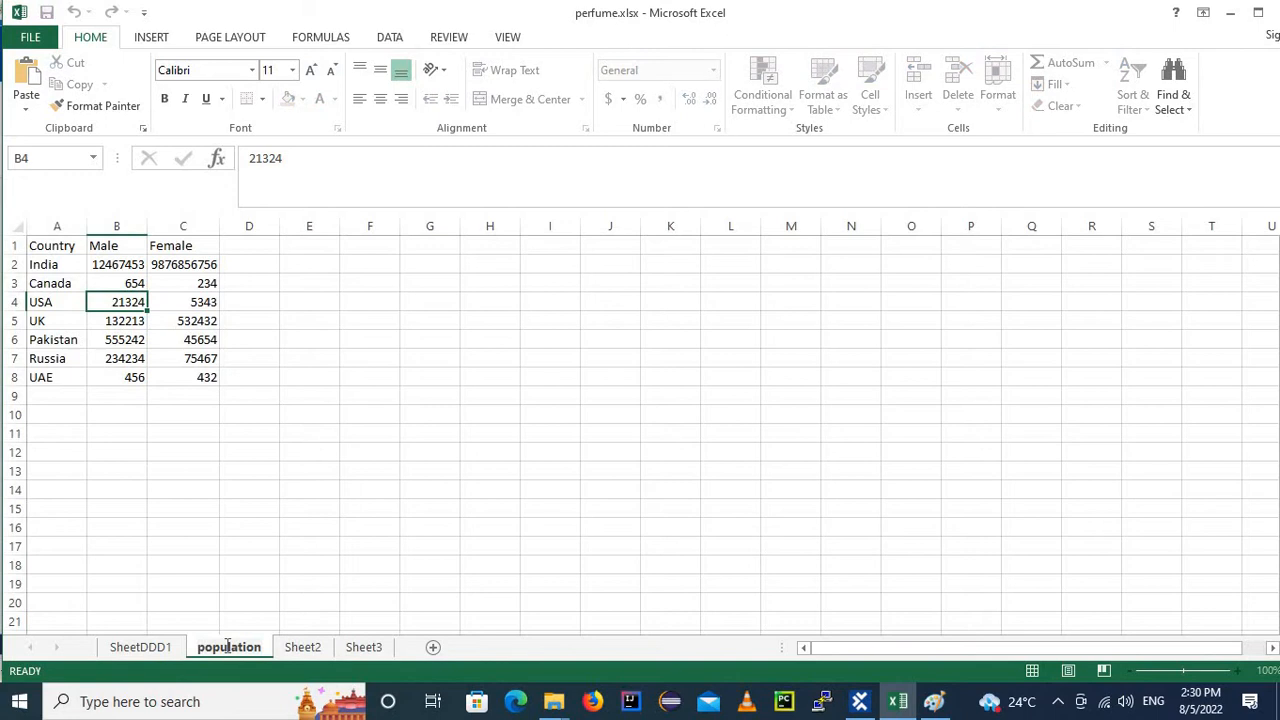
pyautogui.doubleClick(229, 647)
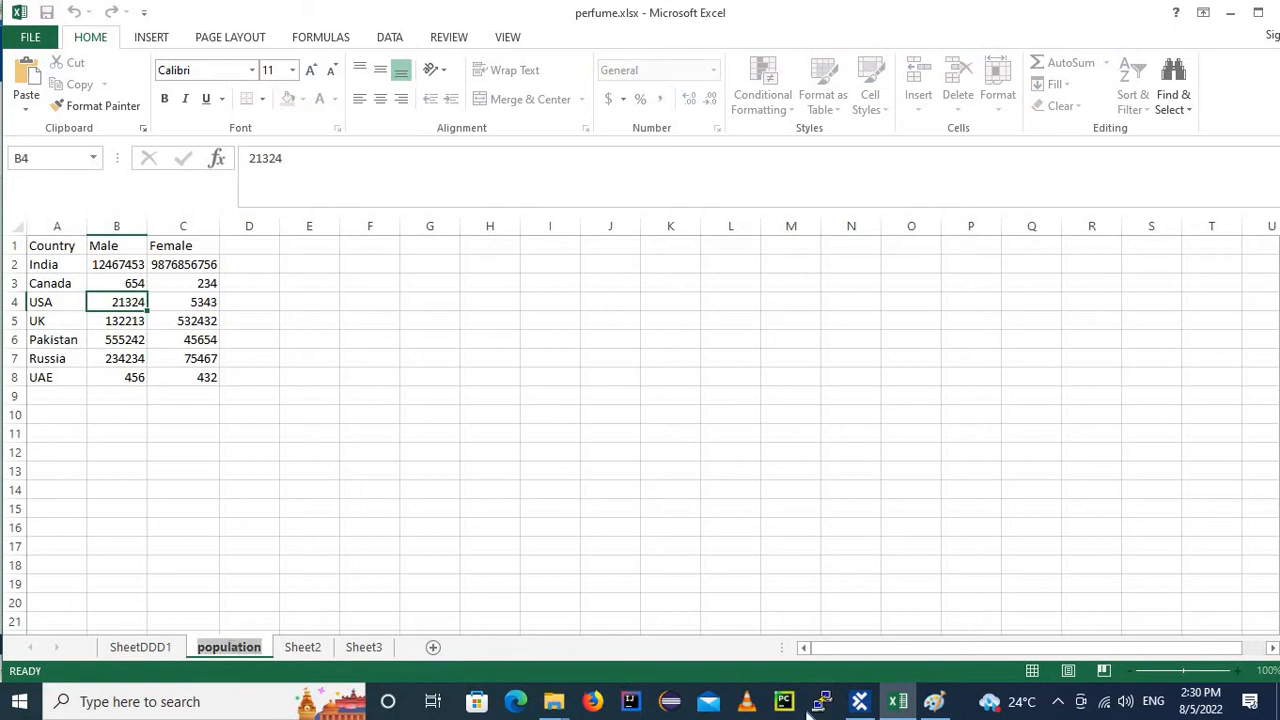
# Return to Tosca Commander and set the Worksheet Name value of TBox Define Excel Range to population.
pyautogui.click(859, 702)
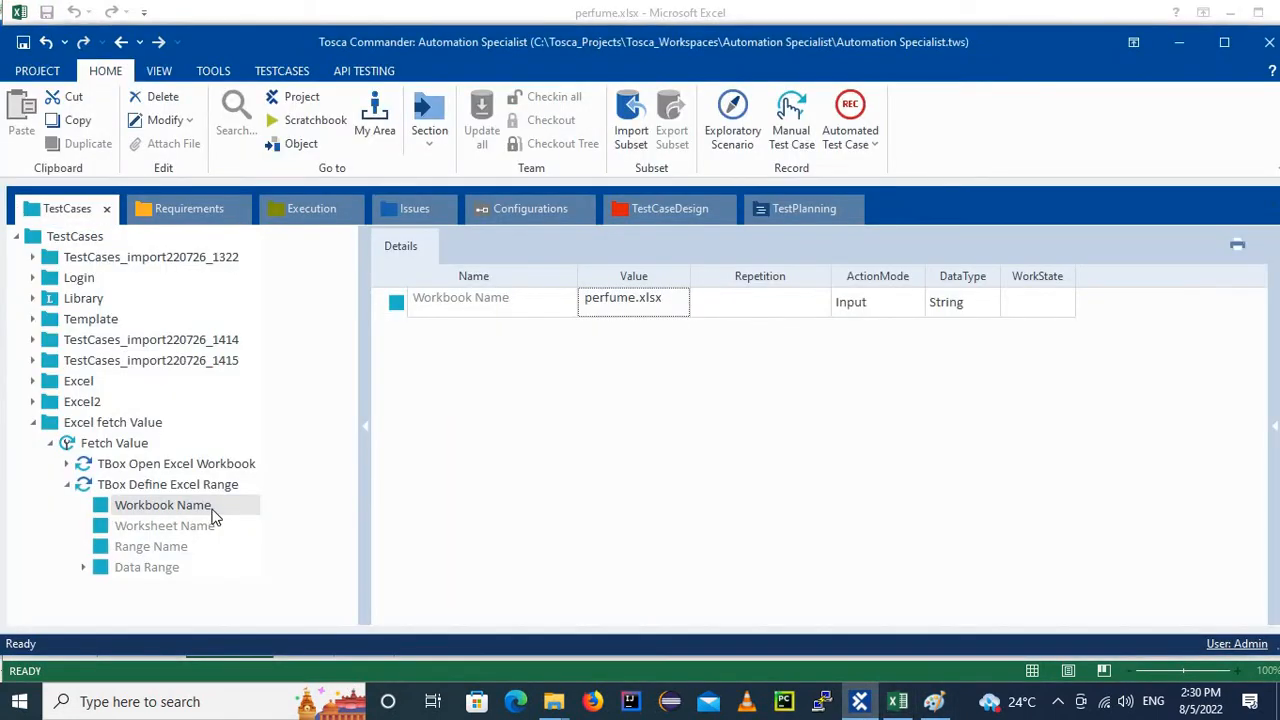
pyautogui.click(187, 528)
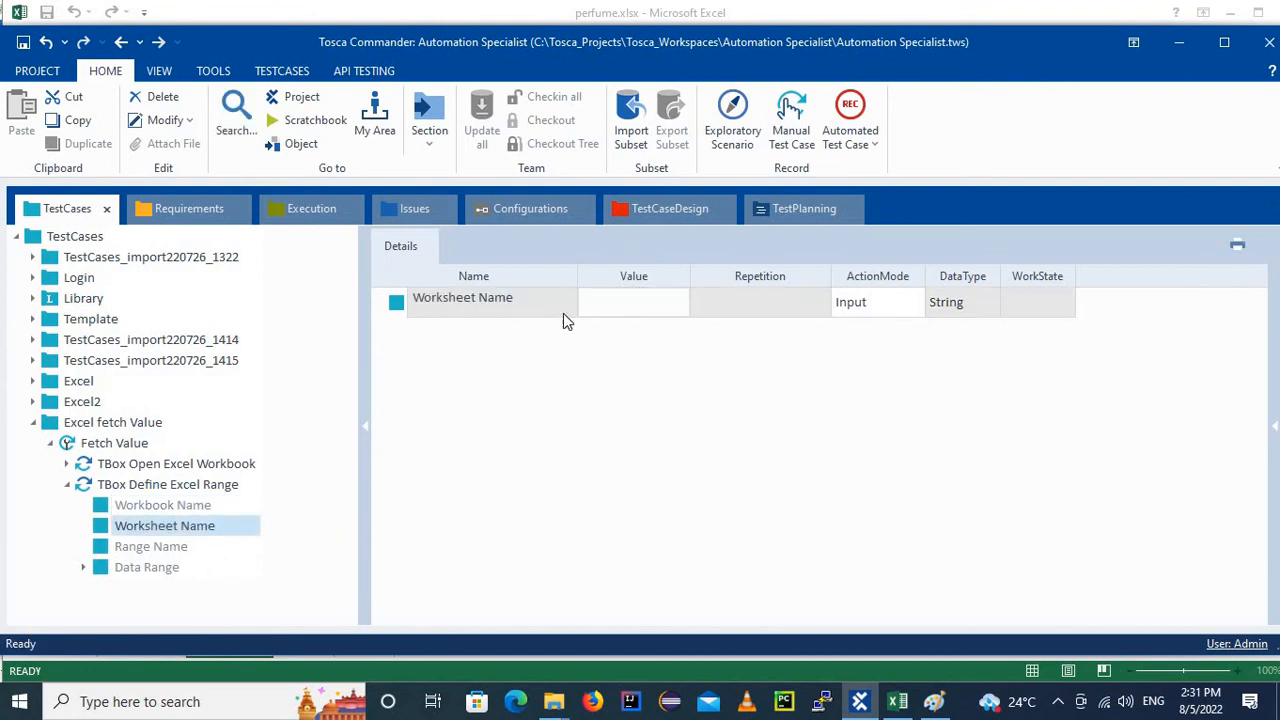
pyautogui.click(621, 301)
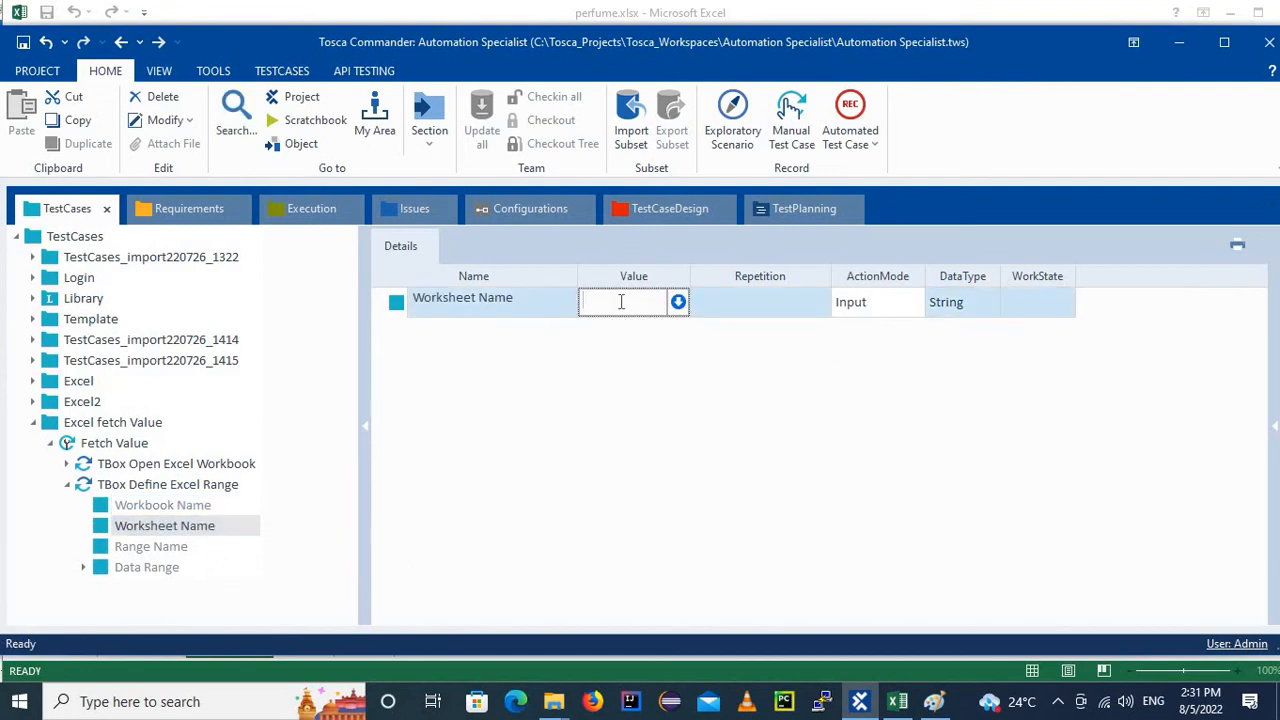
pyautogui.hotkey('ctrl', 'v')
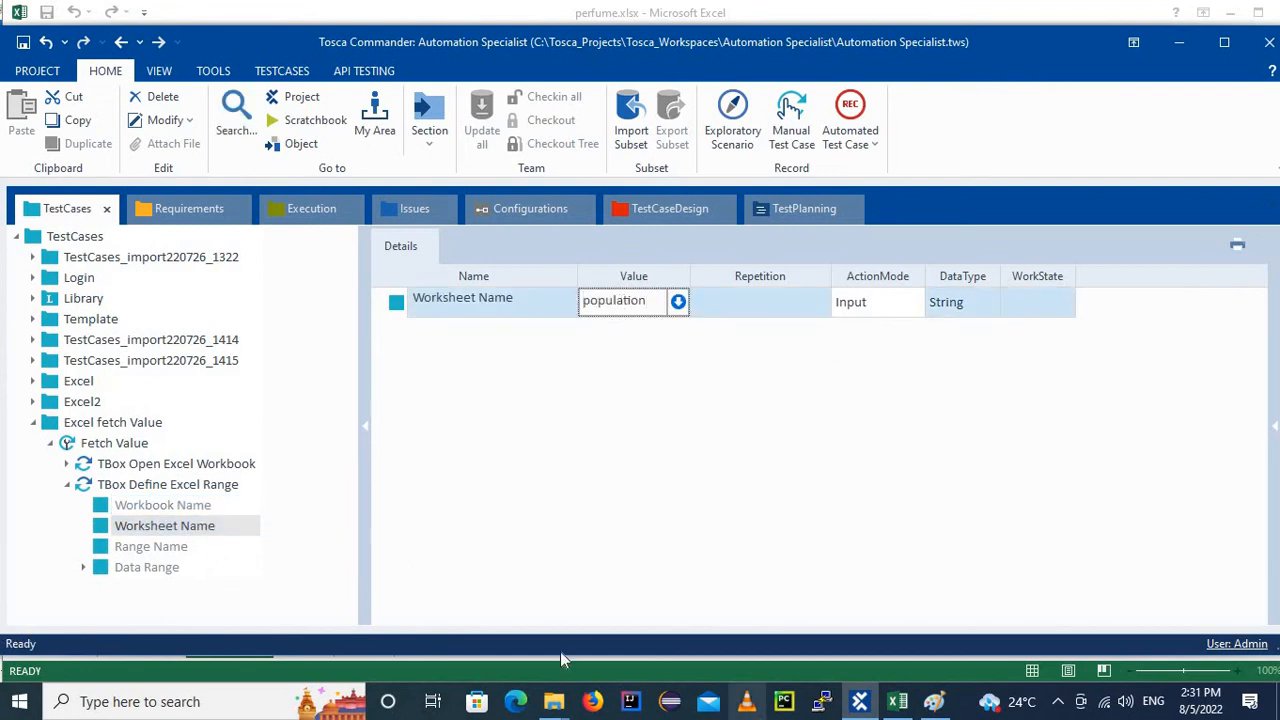
pyautogui.press('Return')
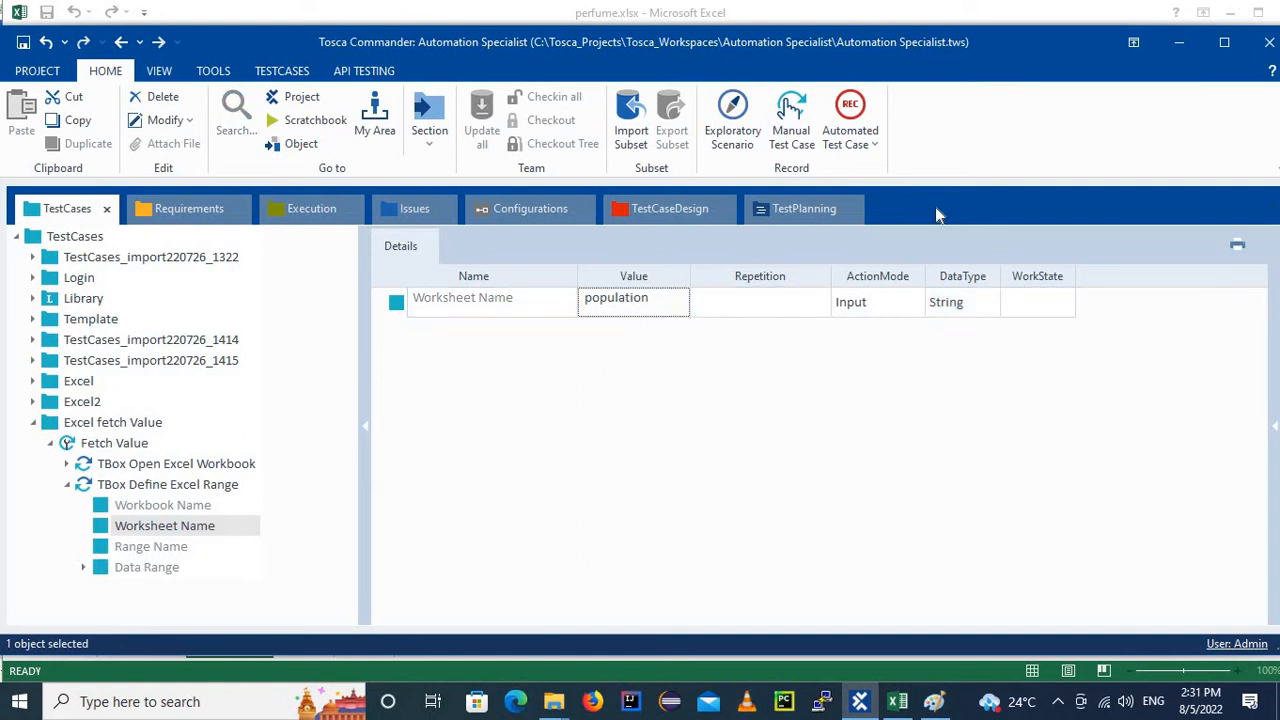
# Switch to Excel, highlight the population table from A1 to C8 and glance at the sketched stages in Paint.
pyautogui.click(897, 701)
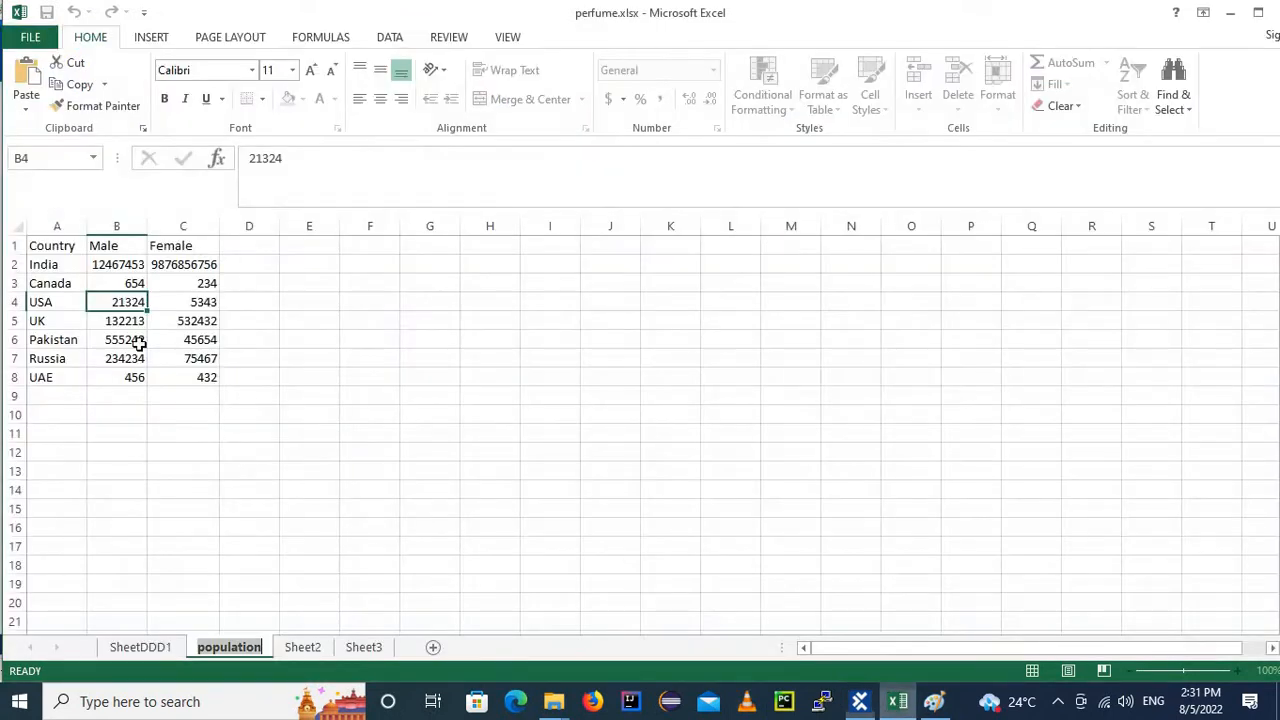
pyautogui.moveTo(33, 243); pyautogui.dragTo(207, 377)
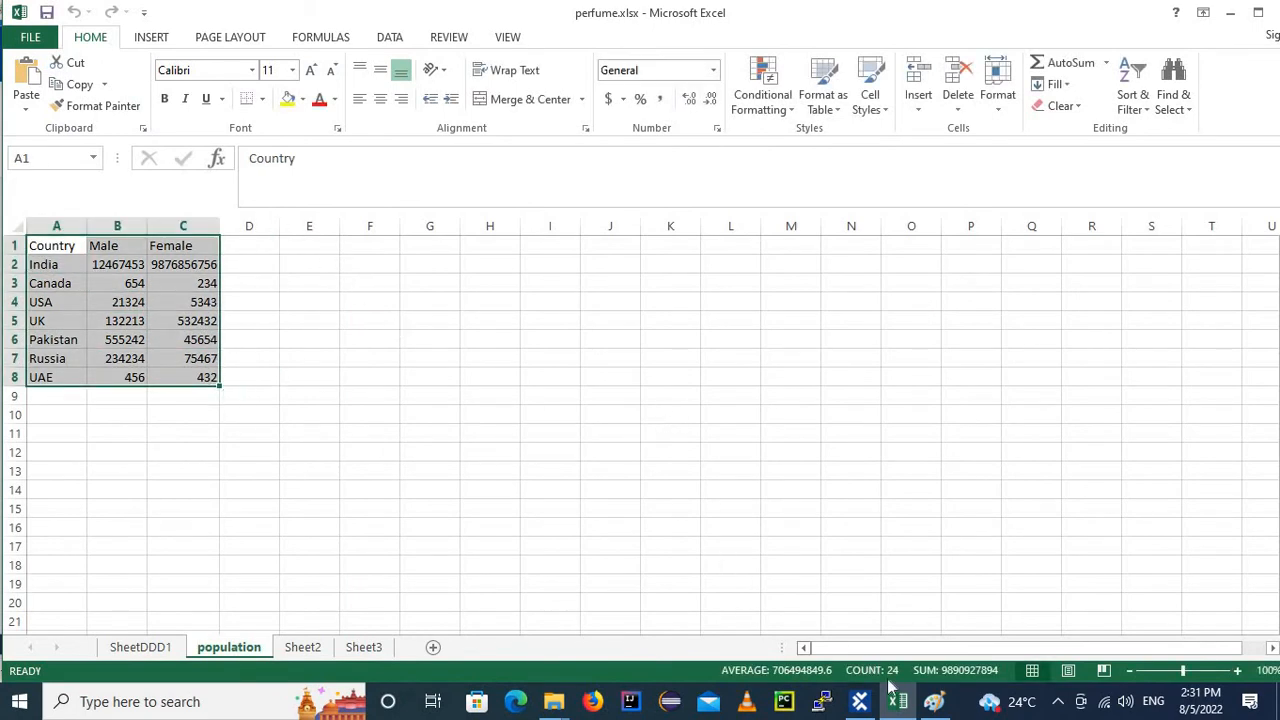
pyautogui.click(933, 706)
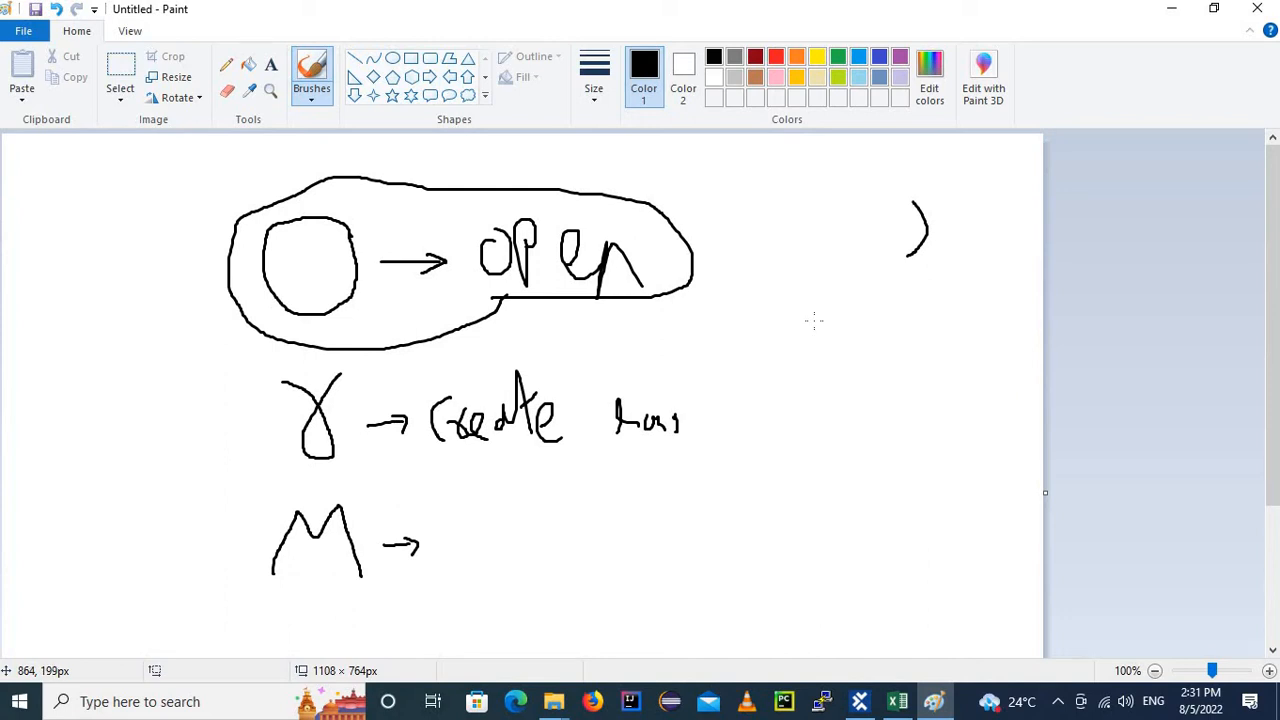
pyautogui.click(1172, 9)
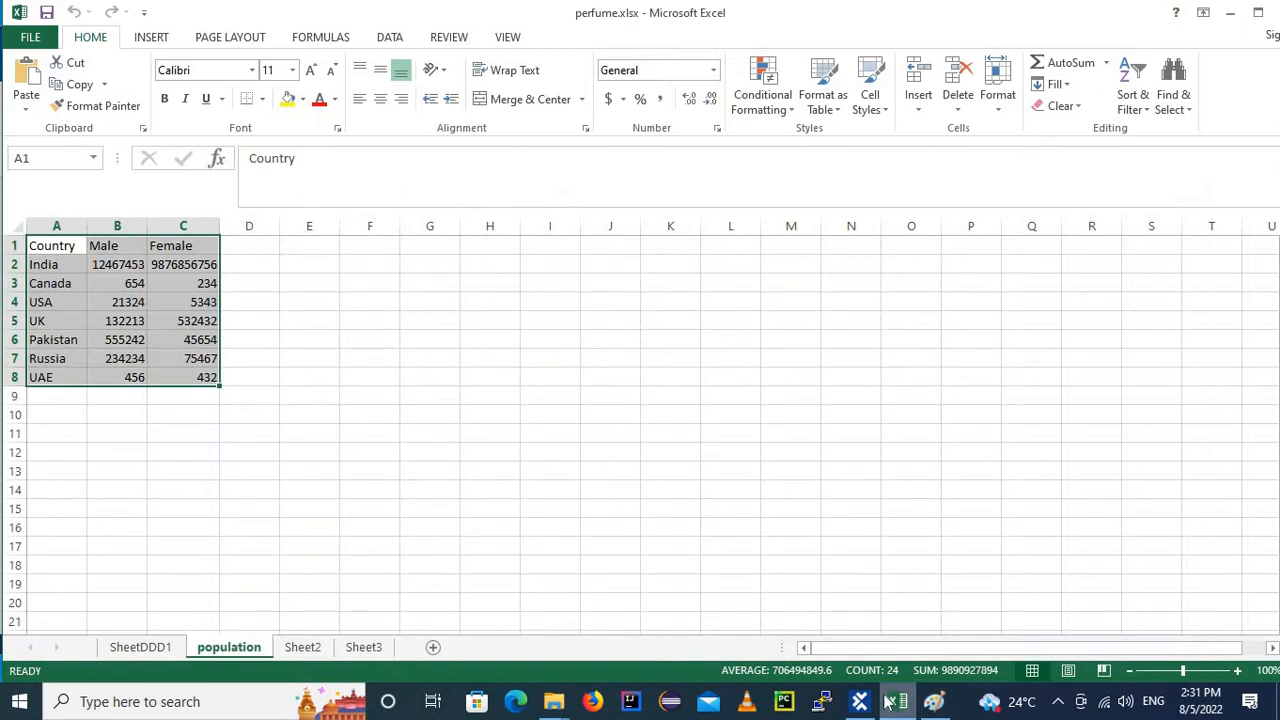
# Return to Tosca Commander and set the Range Name value of TBox Define Excel Range to pvalue.
pyautogui.click(823, 703)
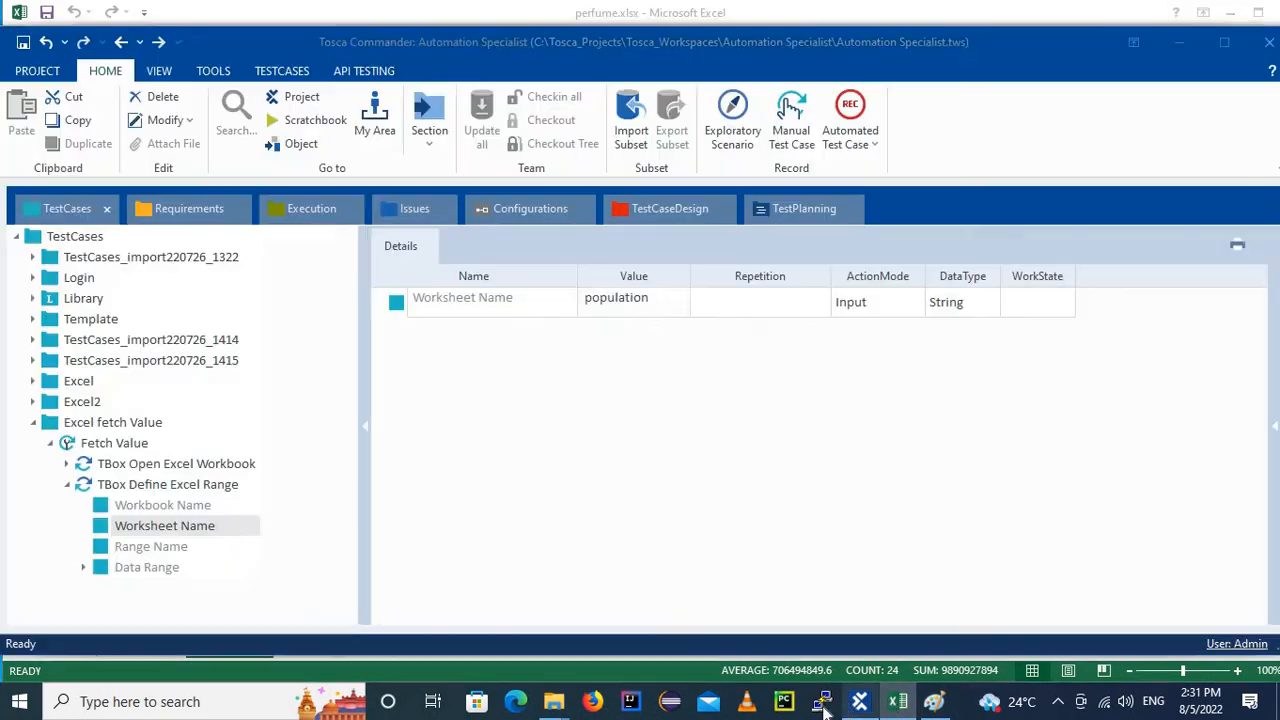
pyautogui.click(175, 552)
pyautogui.click(175, 552)
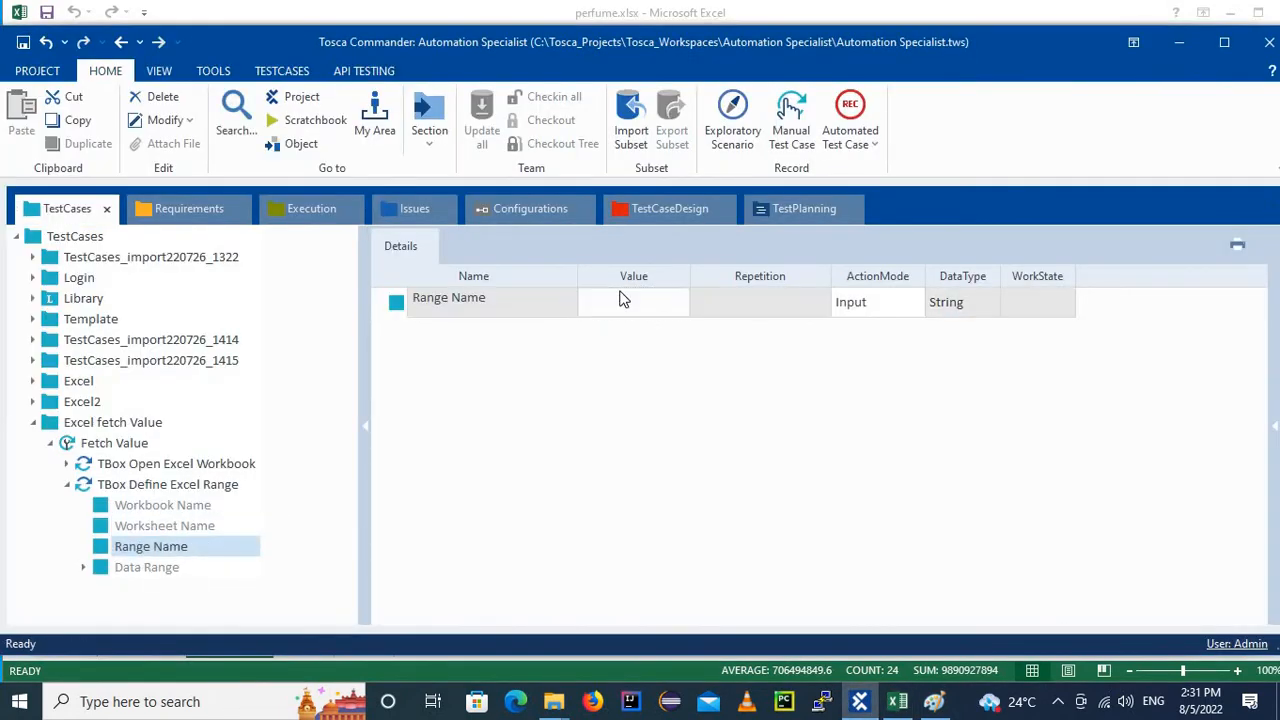
pyautogui.click(610, 297)
pyautogui.click(612, 297)
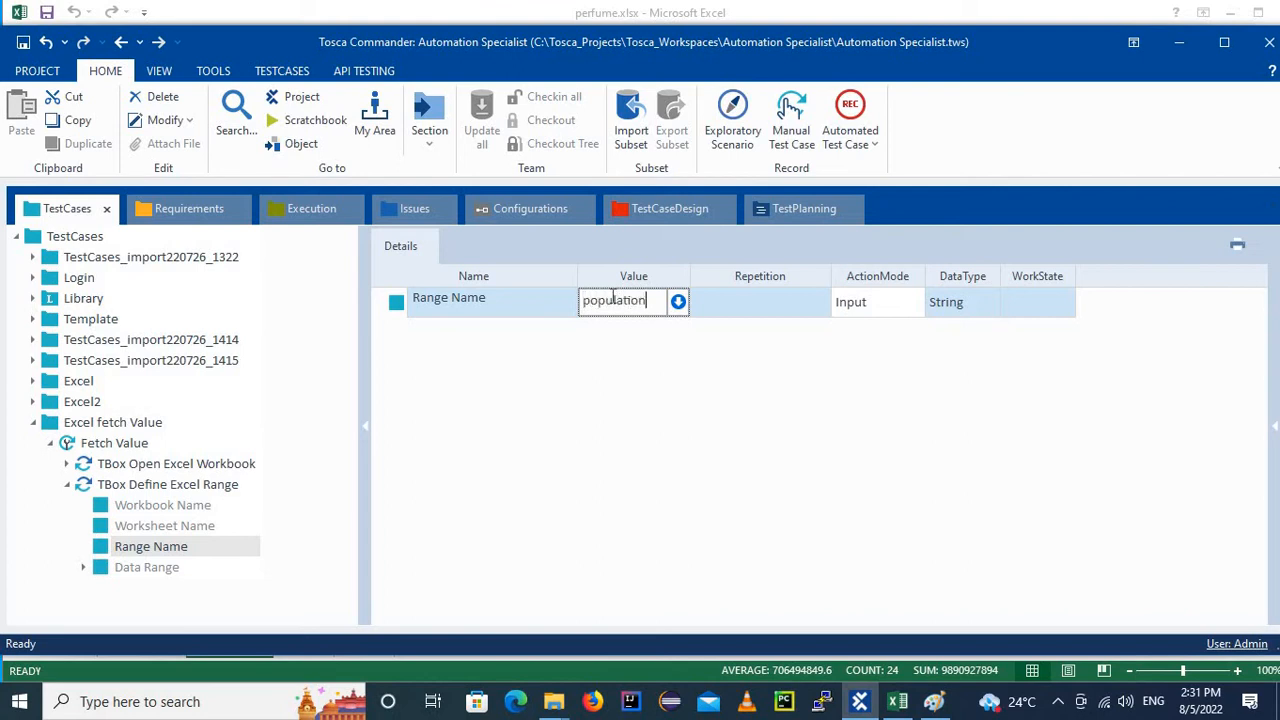
pyautogui.write('value')
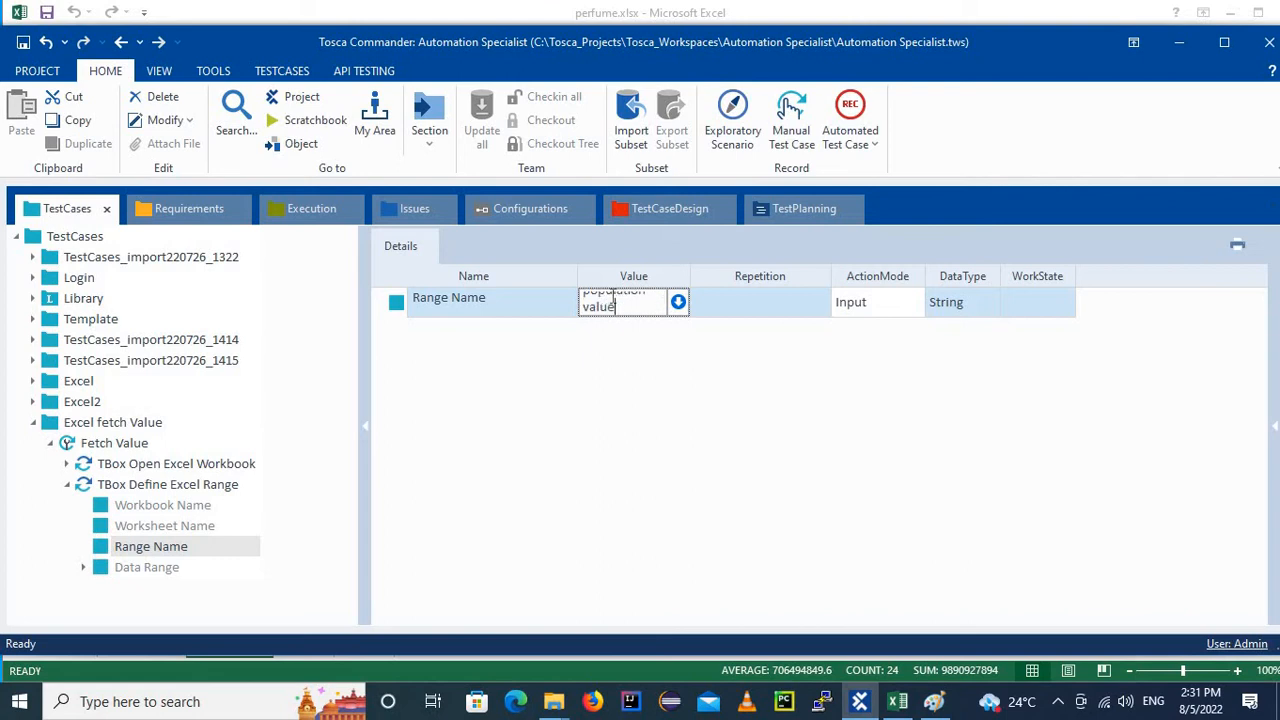
pyautogui.press('BackSpace')
pyautogui.press('BackSpace')
pyautogui.press('BackSpace')
pyautogui.press('BackSpace')
pyautogui.write('p')
pyautogui.click(537, 337)
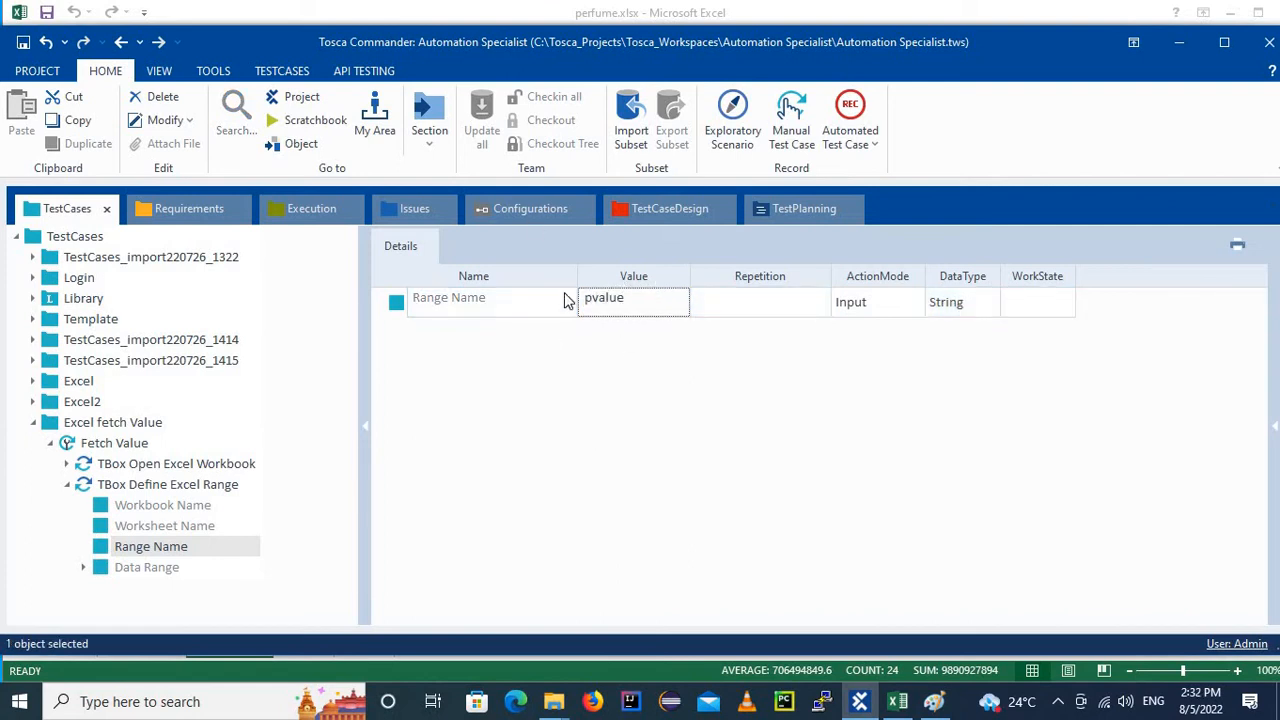
# Open the Data Range of TBox Define Excel Range and expand its Start Cell and End Cell entries.
pyautogui.click(84, 568)
pyautogui.click(101, 569)
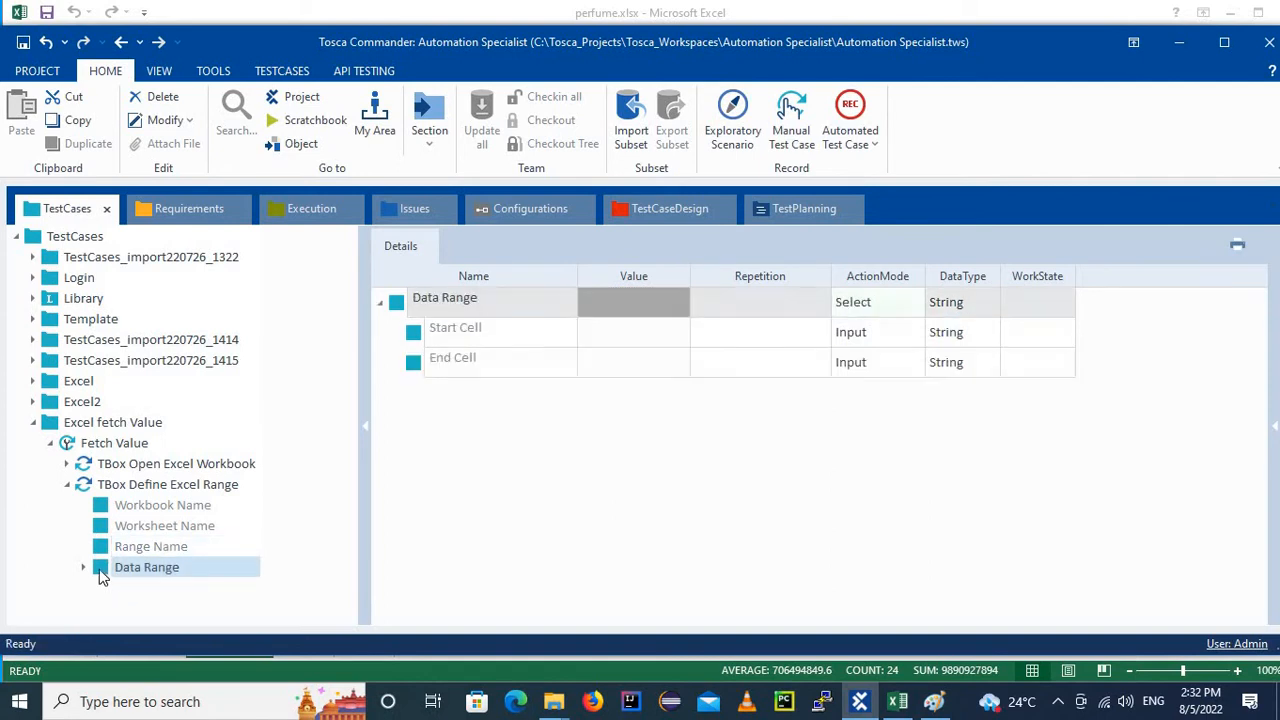
pyautogui.click(85, 567)
pyautogui.click(489, 331)
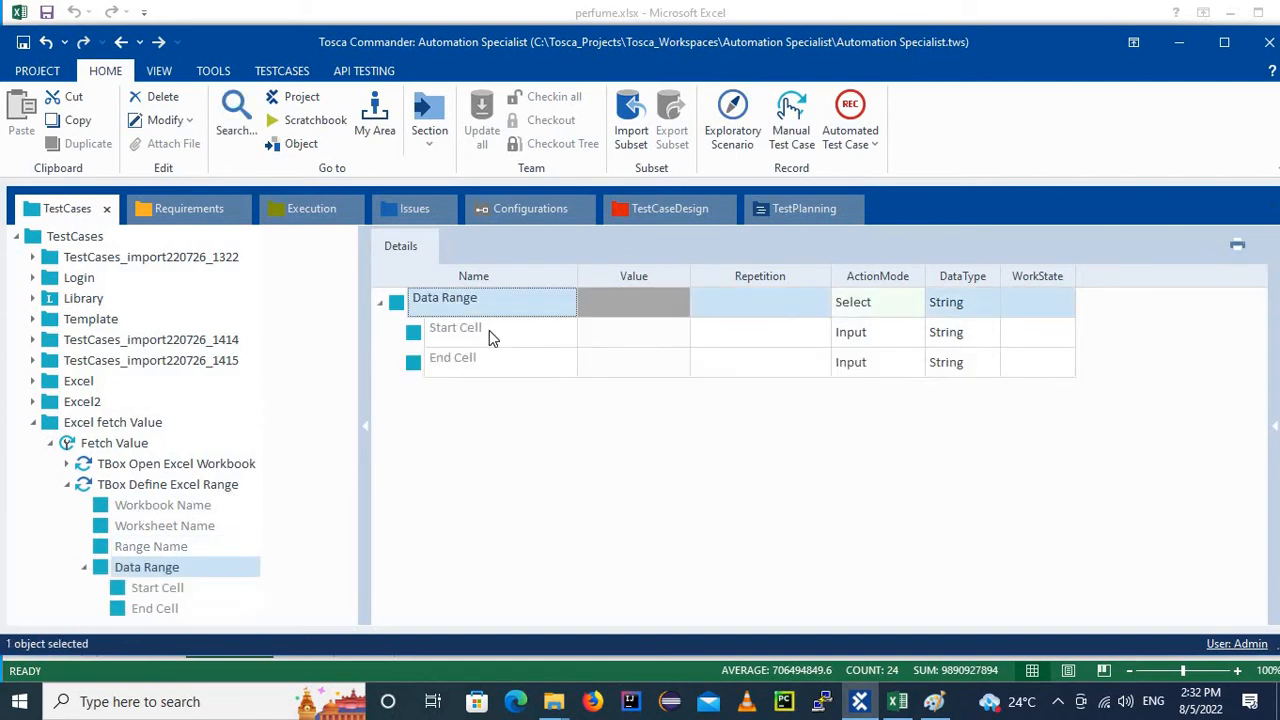
# Switch to the perfume.xlsx workbook in Excel and examine the first and last cells of the population table.
pyautogui.click(898, 702)
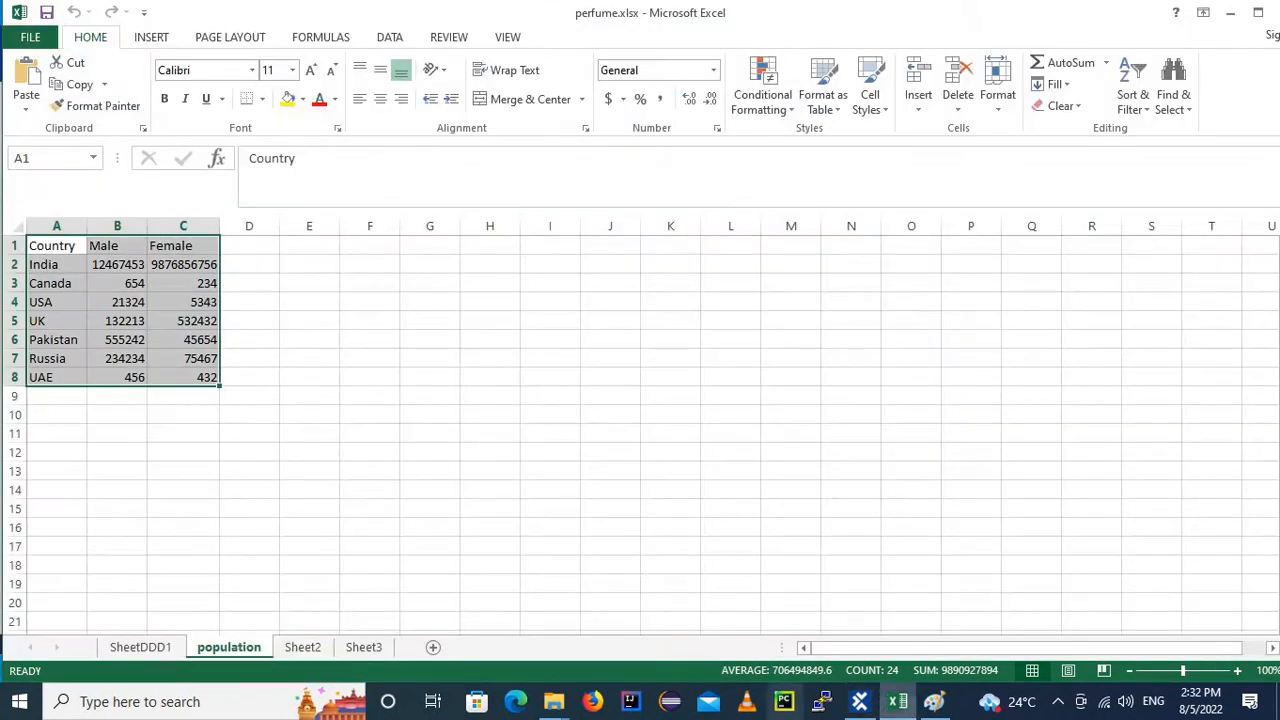
pyautogui.click(52, 248)
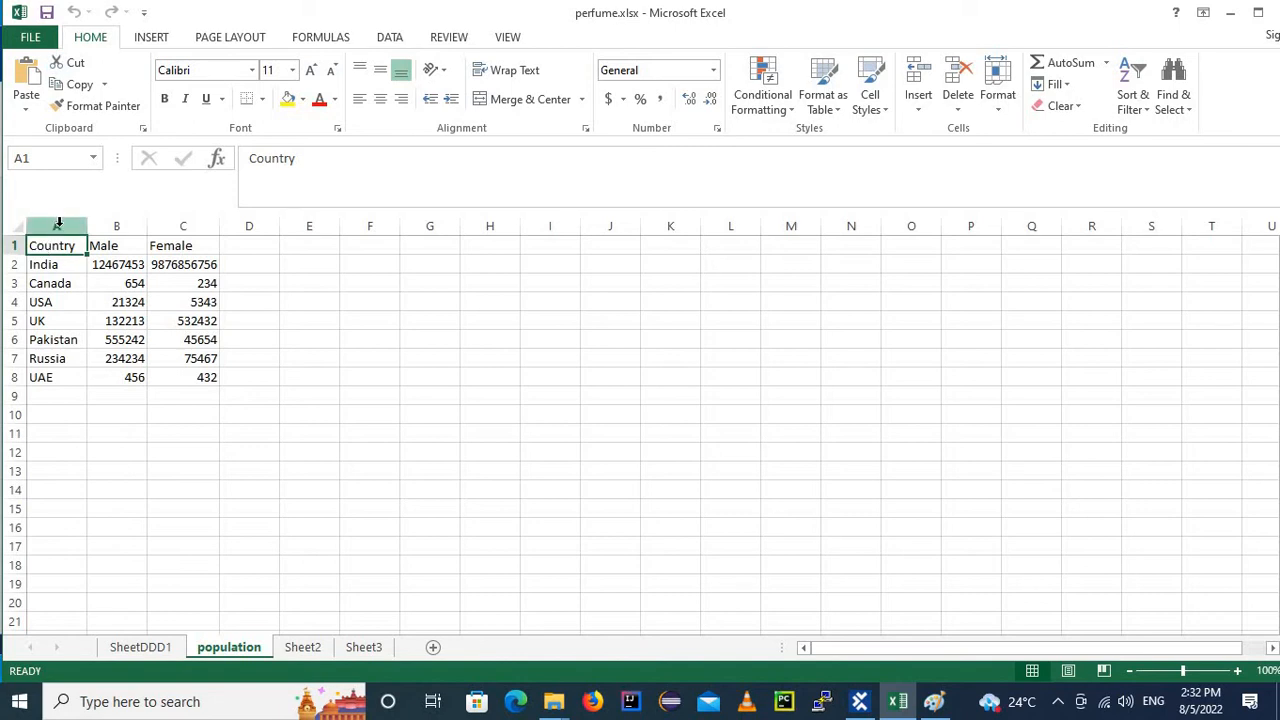
pyautogui.click(57, 224)
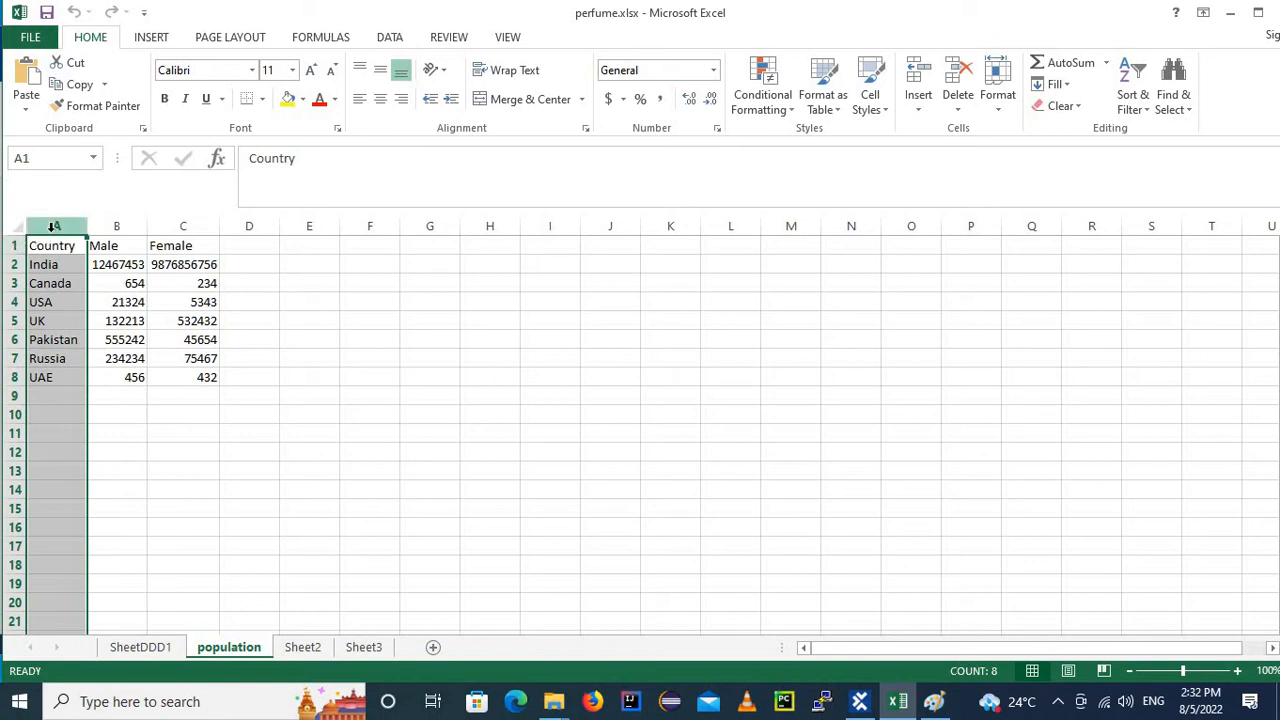
pyautogui.click(52, 248)
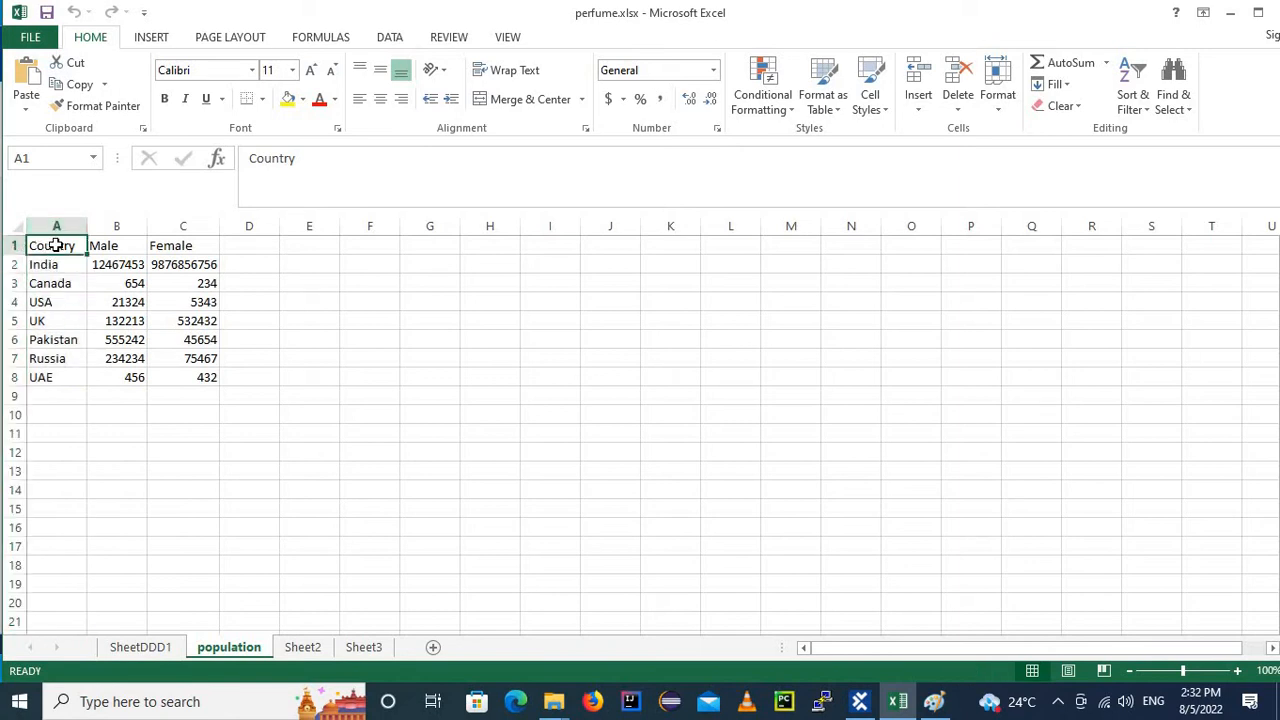
pyautogui.click(200, 380)
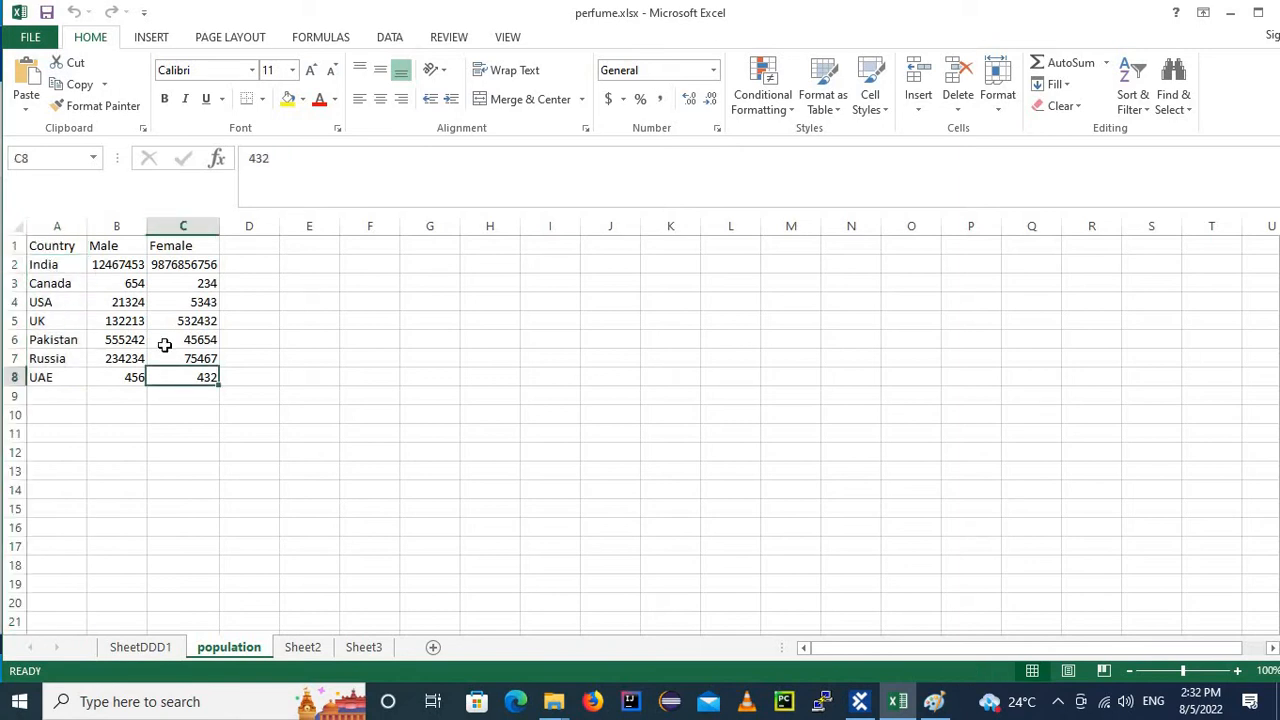
pyautogui.click(76, 247)
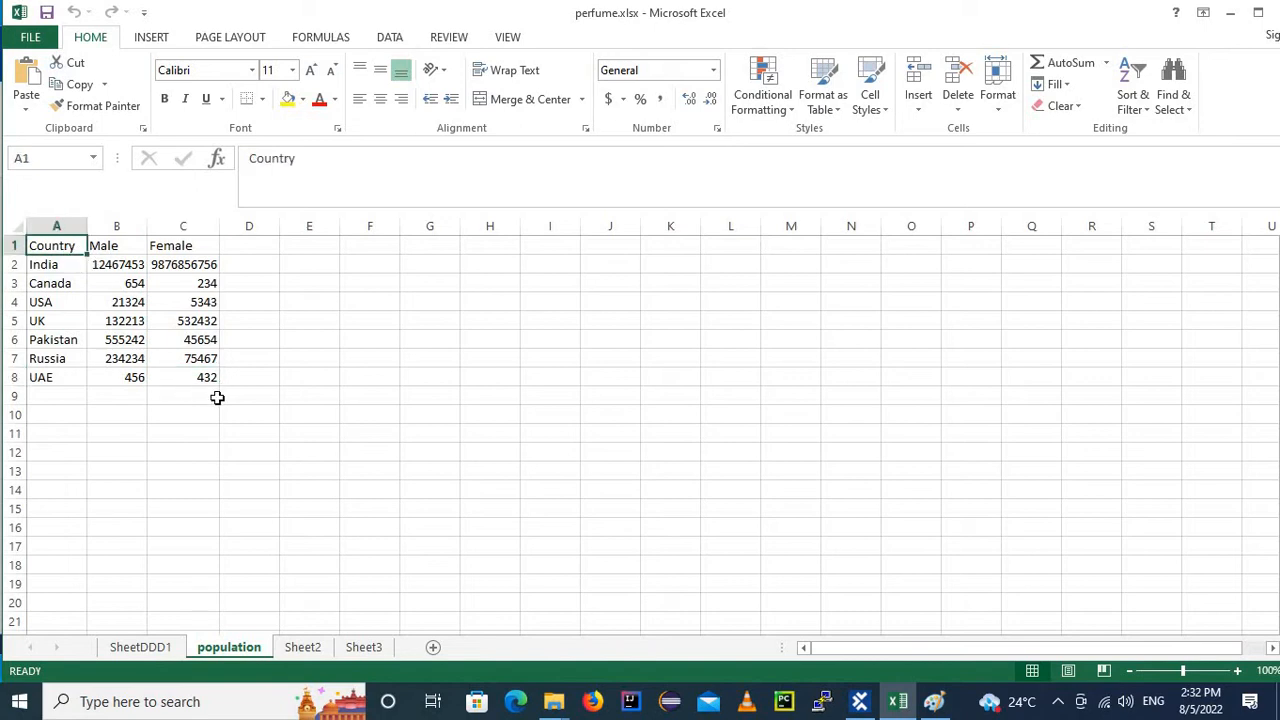
pyautogui.moveTo(189, 368); pyautogui.dragTo(48, 228)
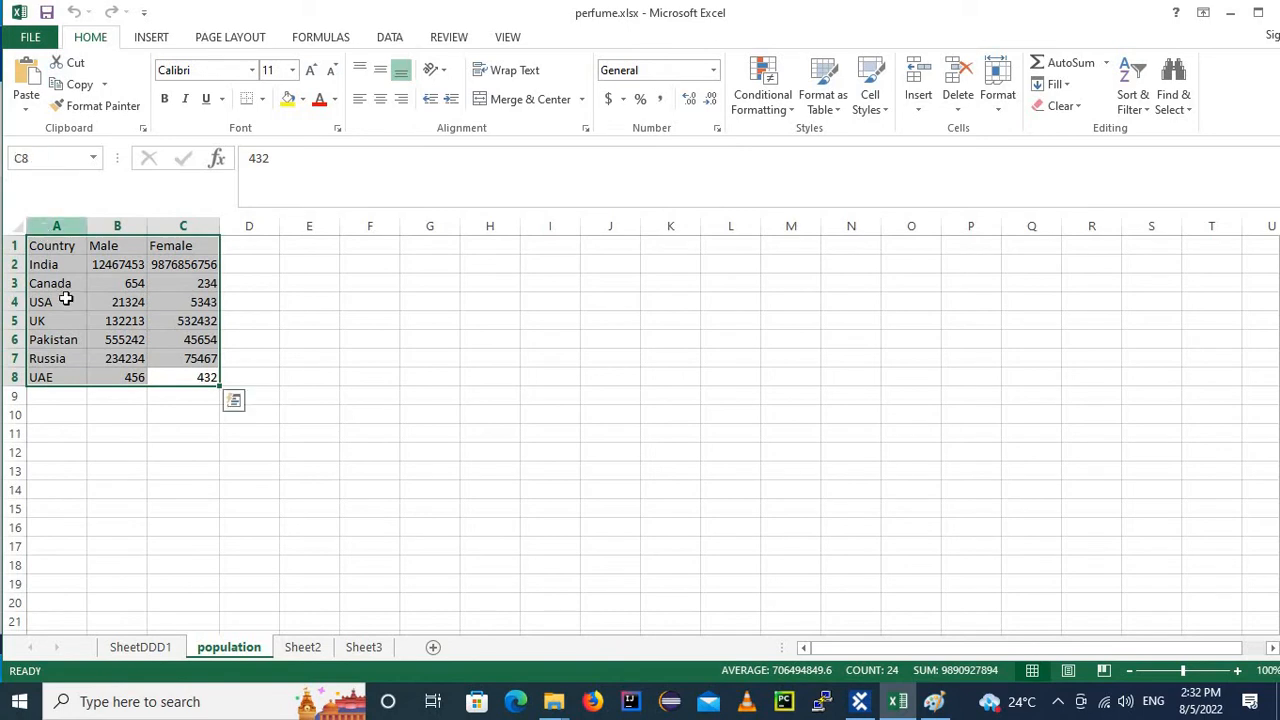
pyautogui.click(52, 245)
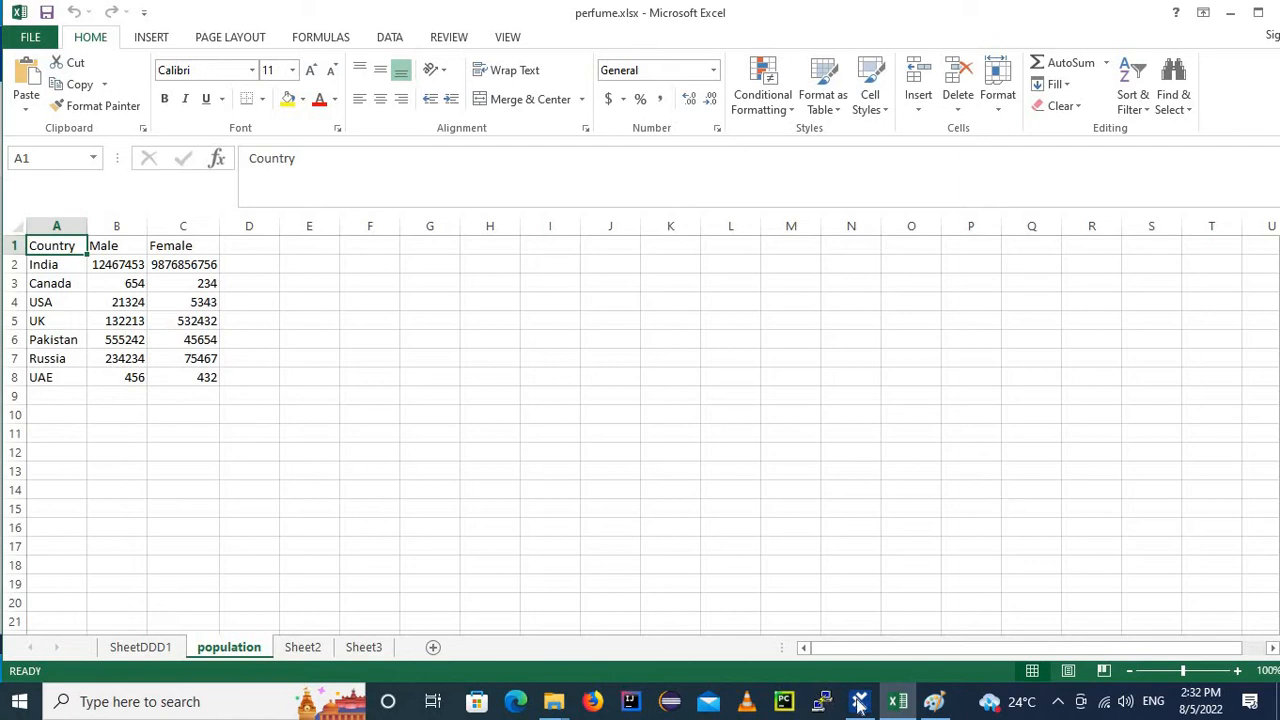
# Return to Tosca Commander and set the Start Cell value of the Data Range to A1.
pyautogui.hotkey('alt', 'Tab')
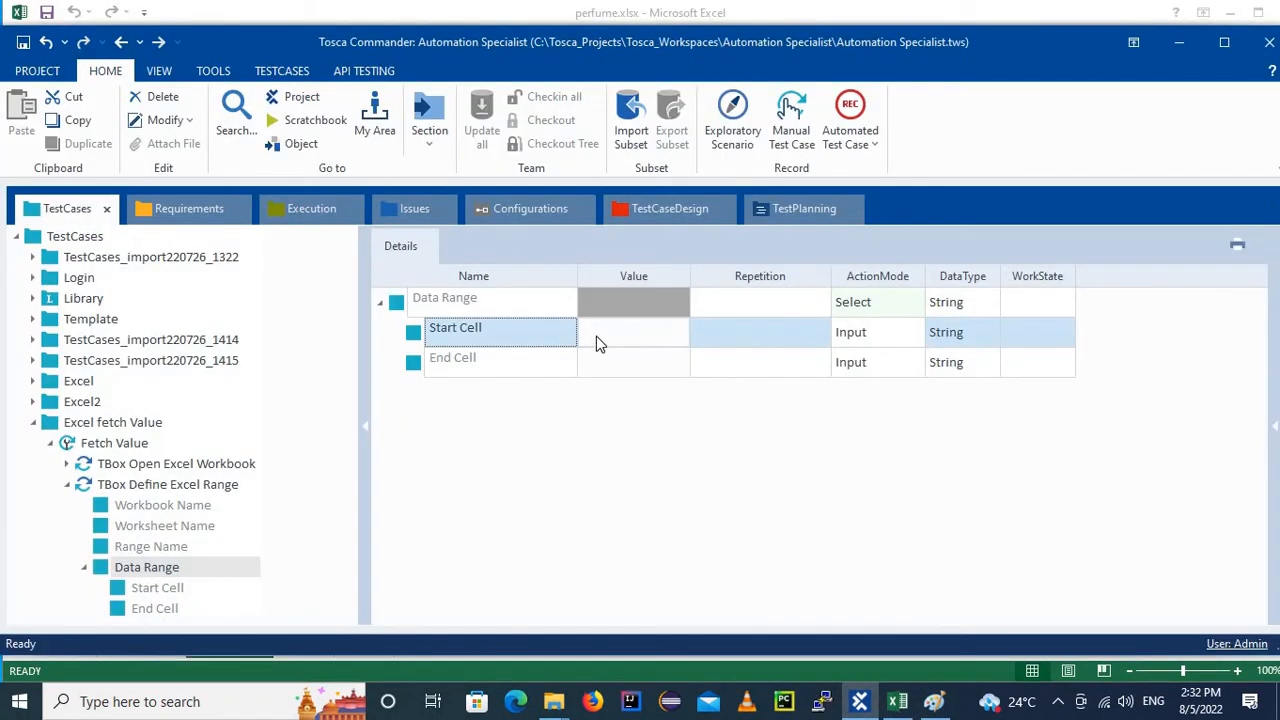
pyautogui.click(596, 334)
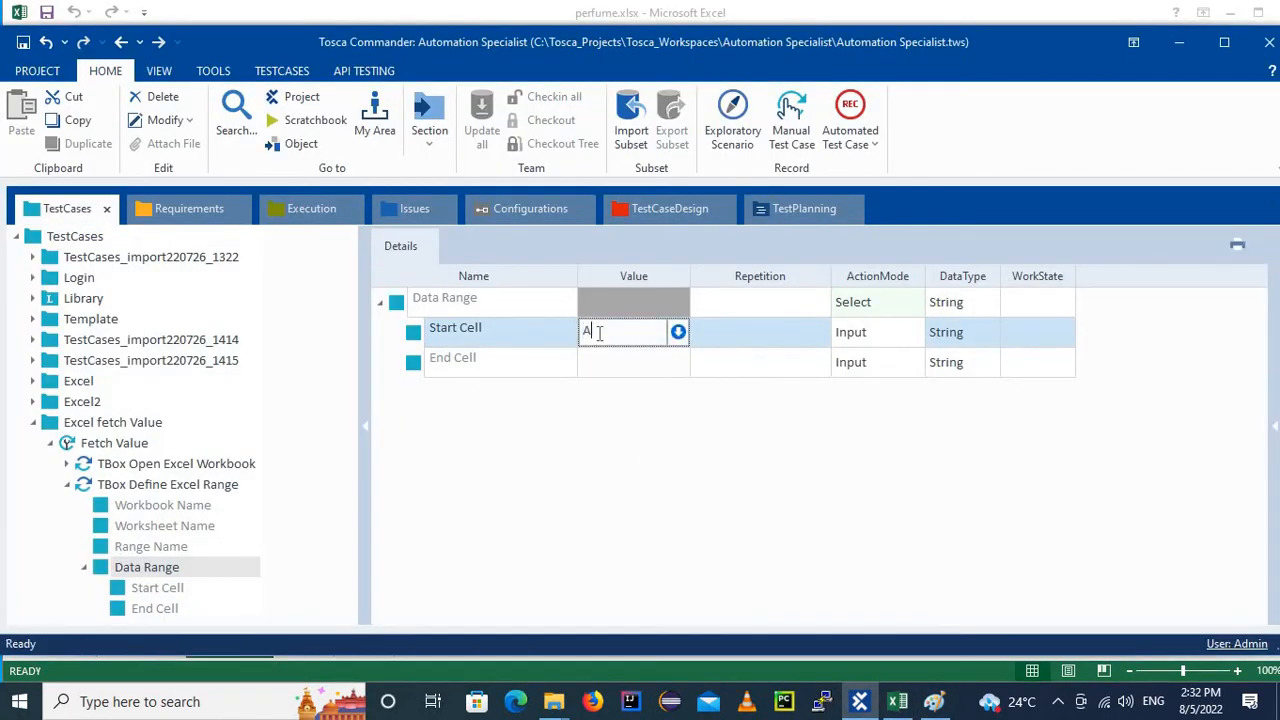
pyautogui.write('A1')
pyautogui.press('Return')
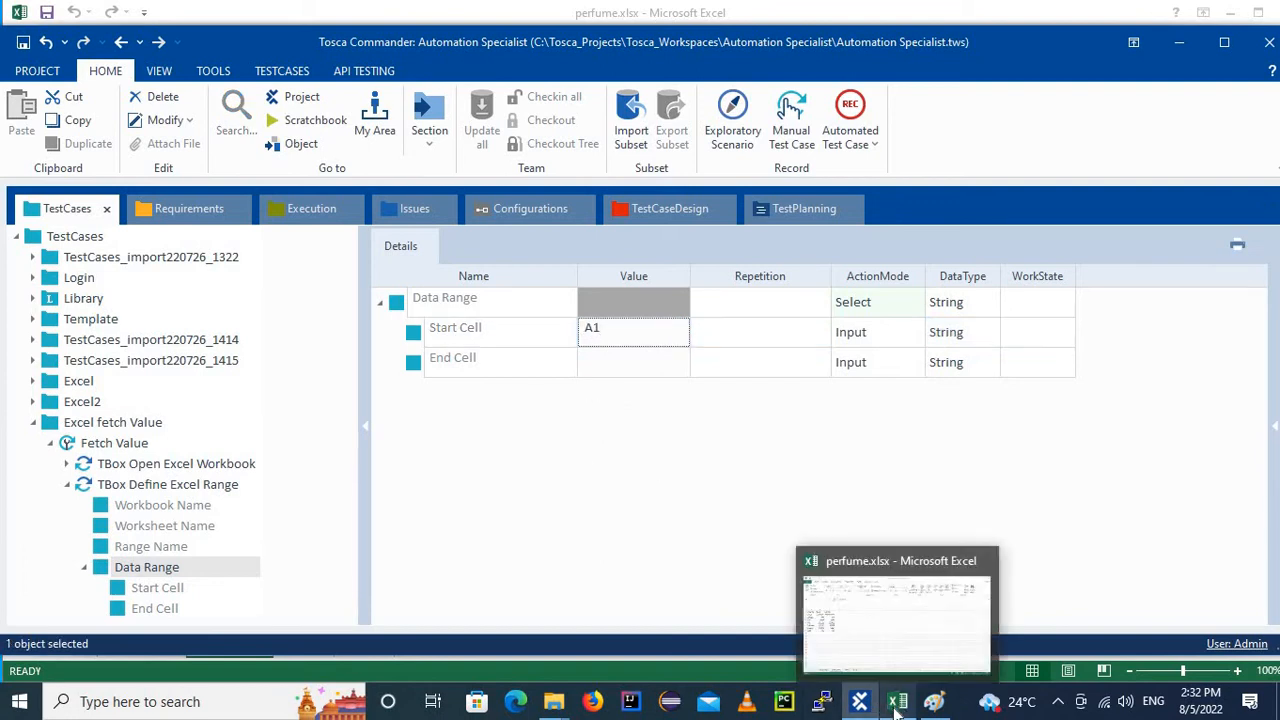
# Switch to Excel and check the column and row of the population table's last cell, the Female value for UAE.
pyautogui.click(897, 703)
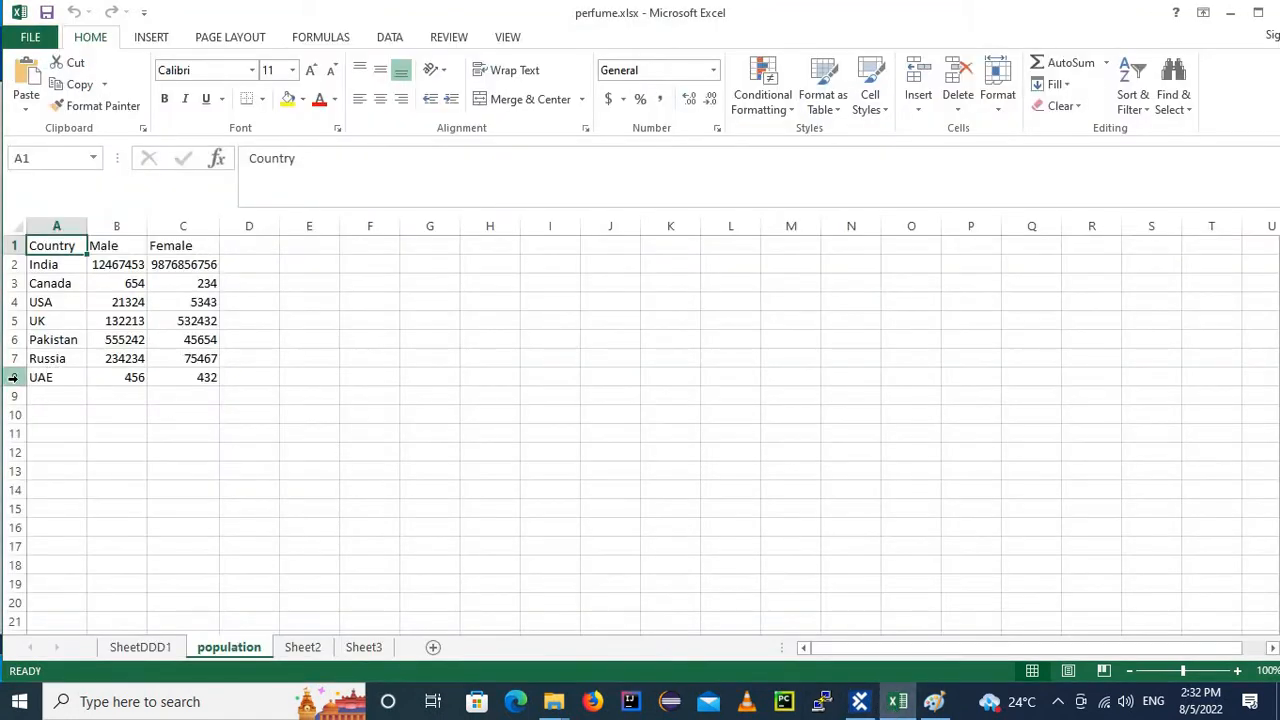
pyautogui.click(187, 229)
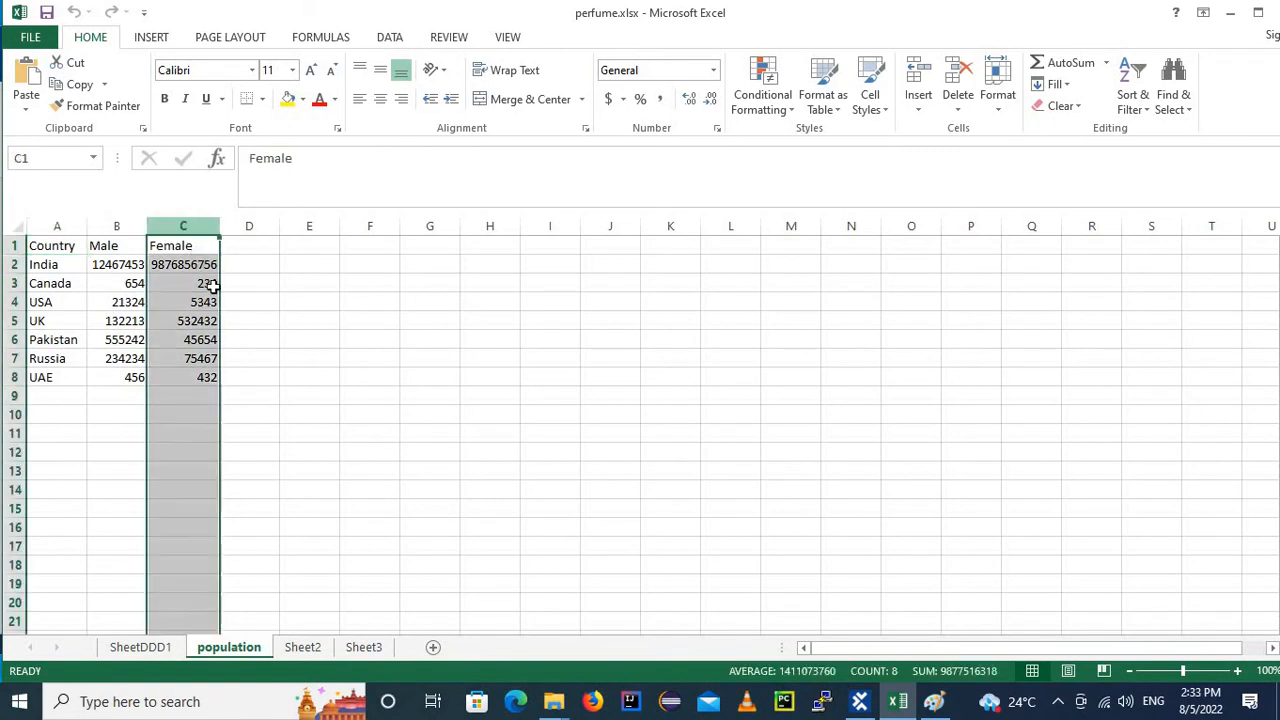
pyautogui.click(206, 379)
pyautogui.click(14, 377)
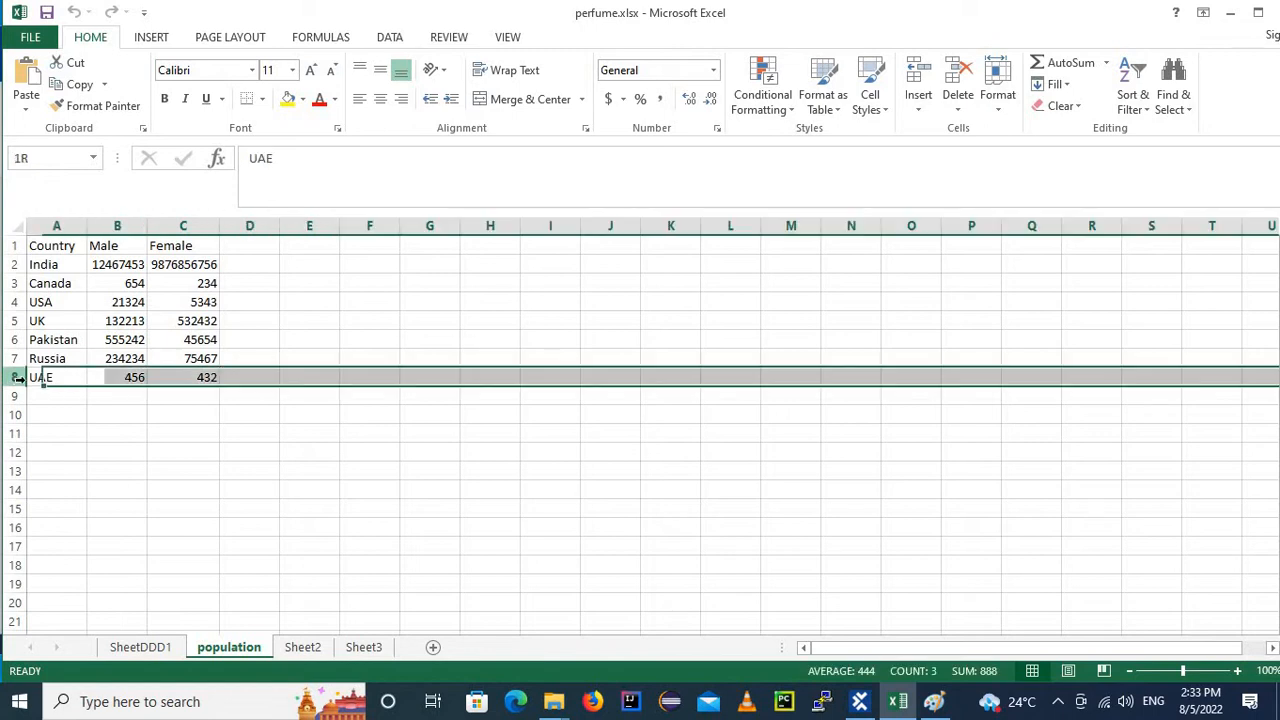
pyautogui.click(200, 379)
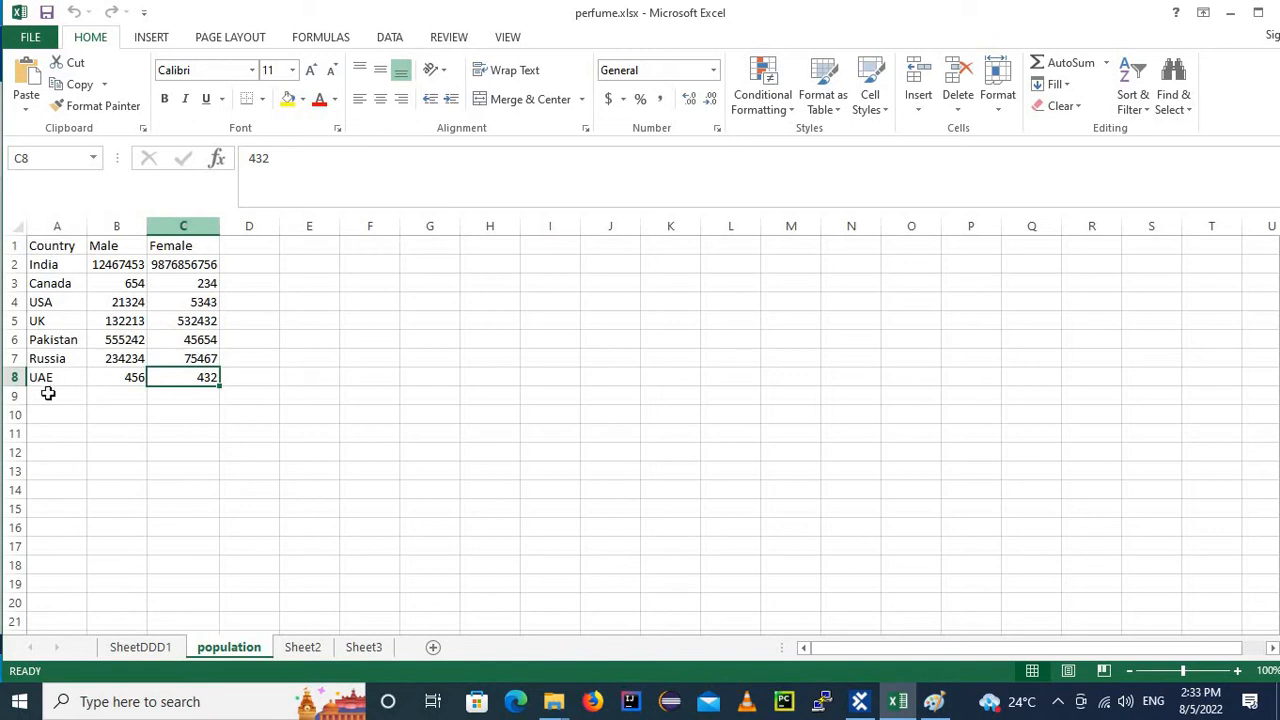
pyautogui.click(12, 377)
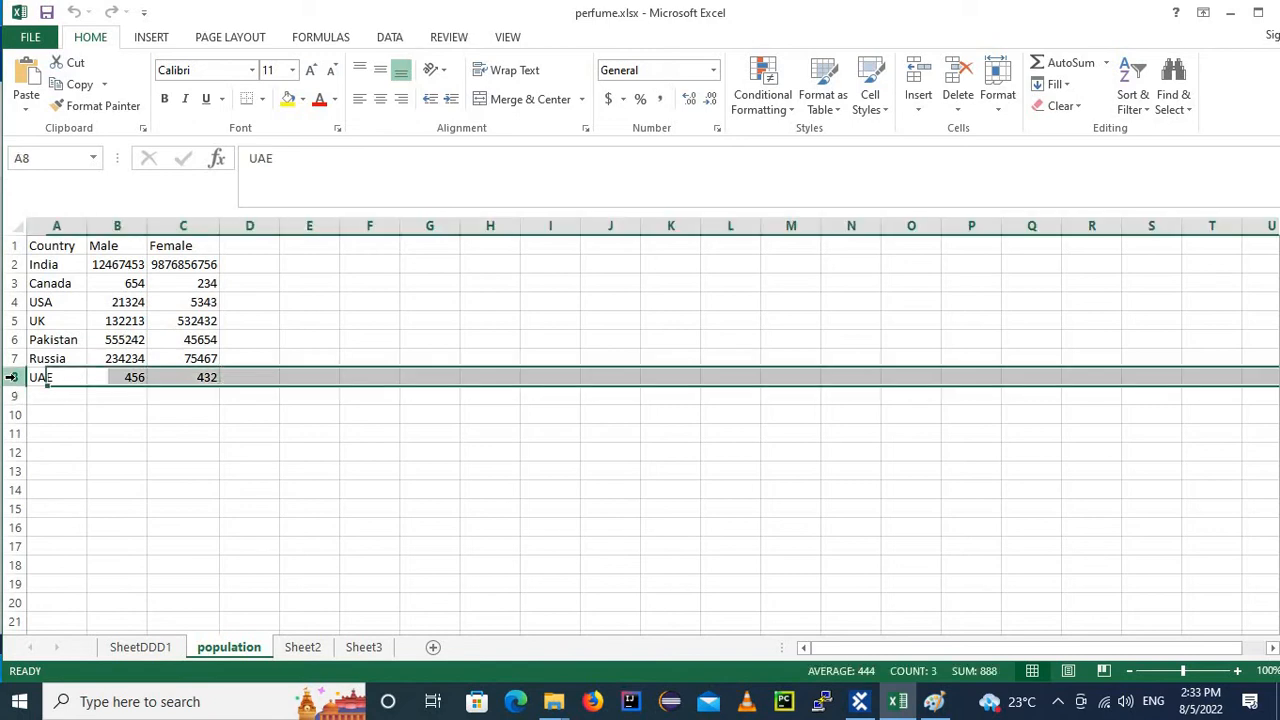
pyautogui.click(206, 377)
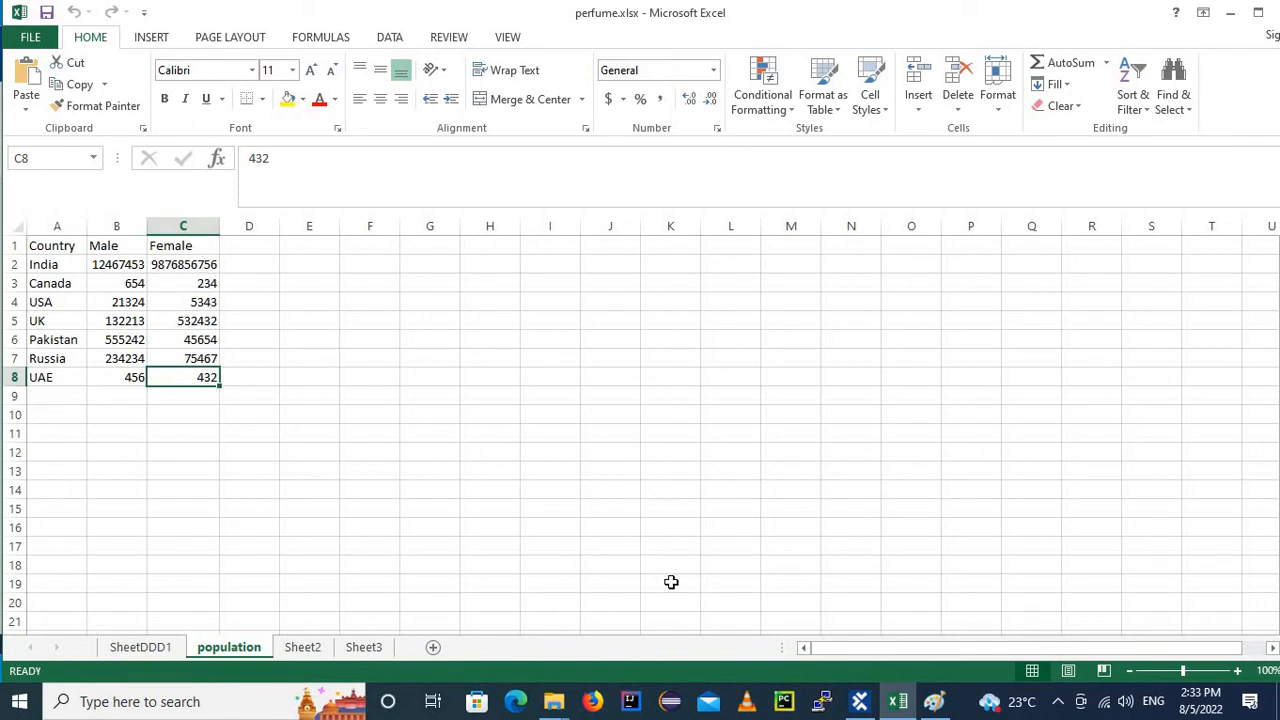
# Return to Tosca Commander and set the End Cell value of the Data Range to C8.
pyautogui.click(860, 701)
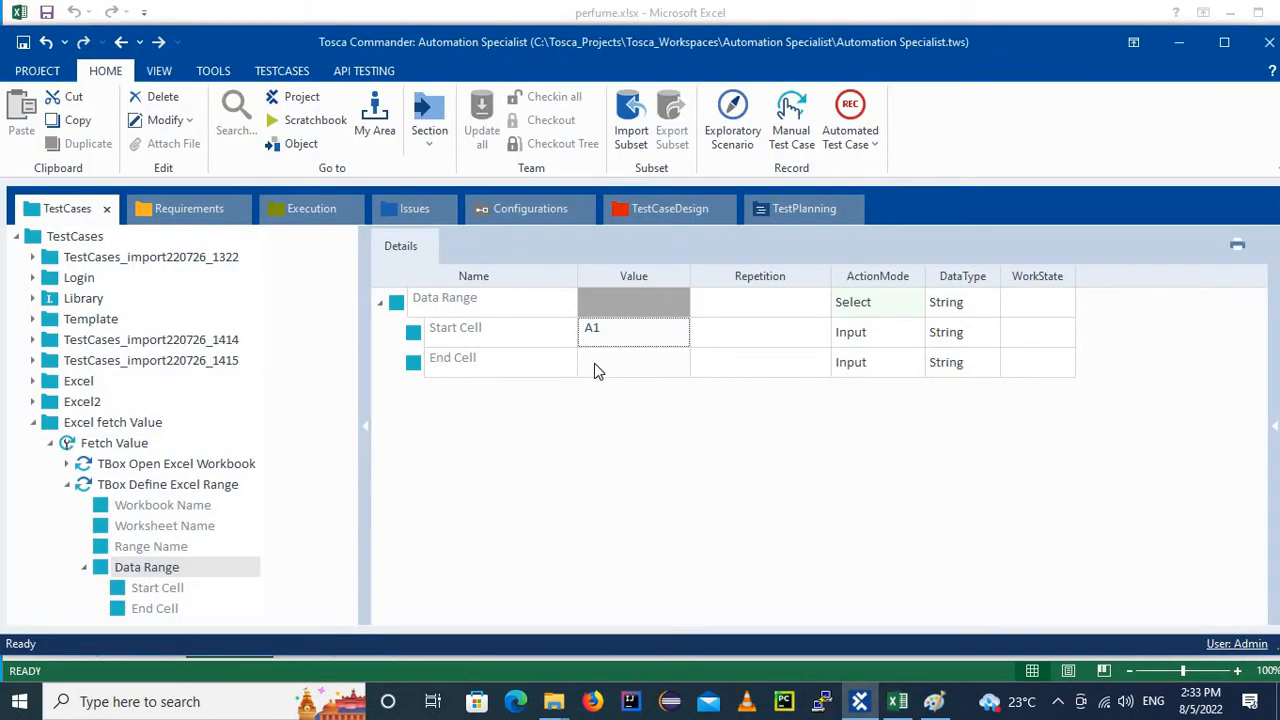
pyautogui.click(594, 363)
pyautogui.click(594, 363)
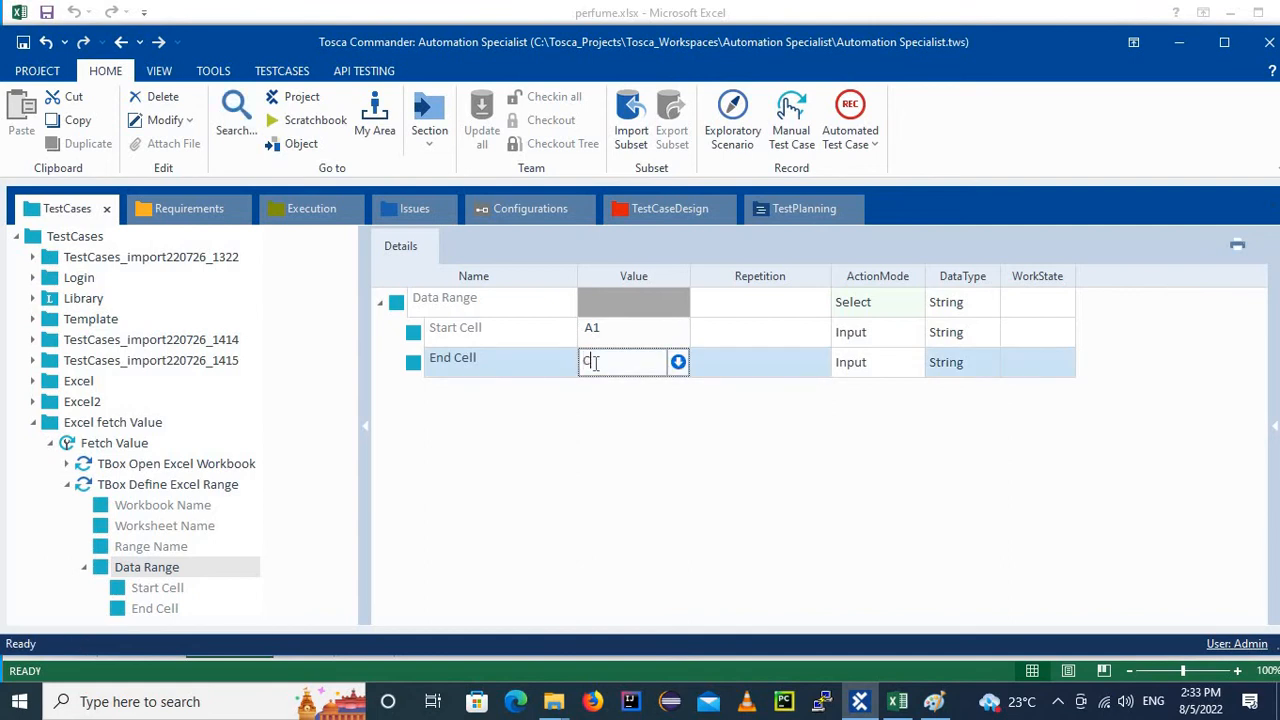
pyautogui.write('C8')
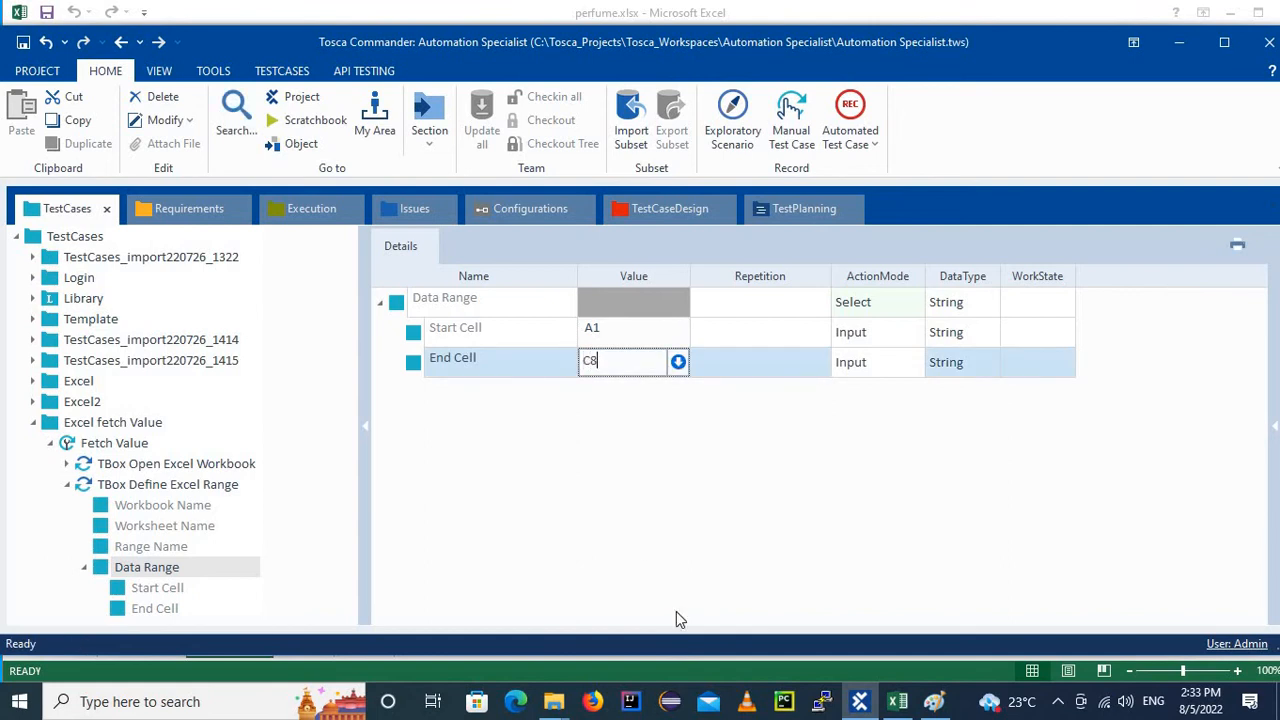
# Switch to perfume.xlsx in Excel and check the extent of the range A1 to C8 on the population sheet.
pyautogui.click(897, 701)
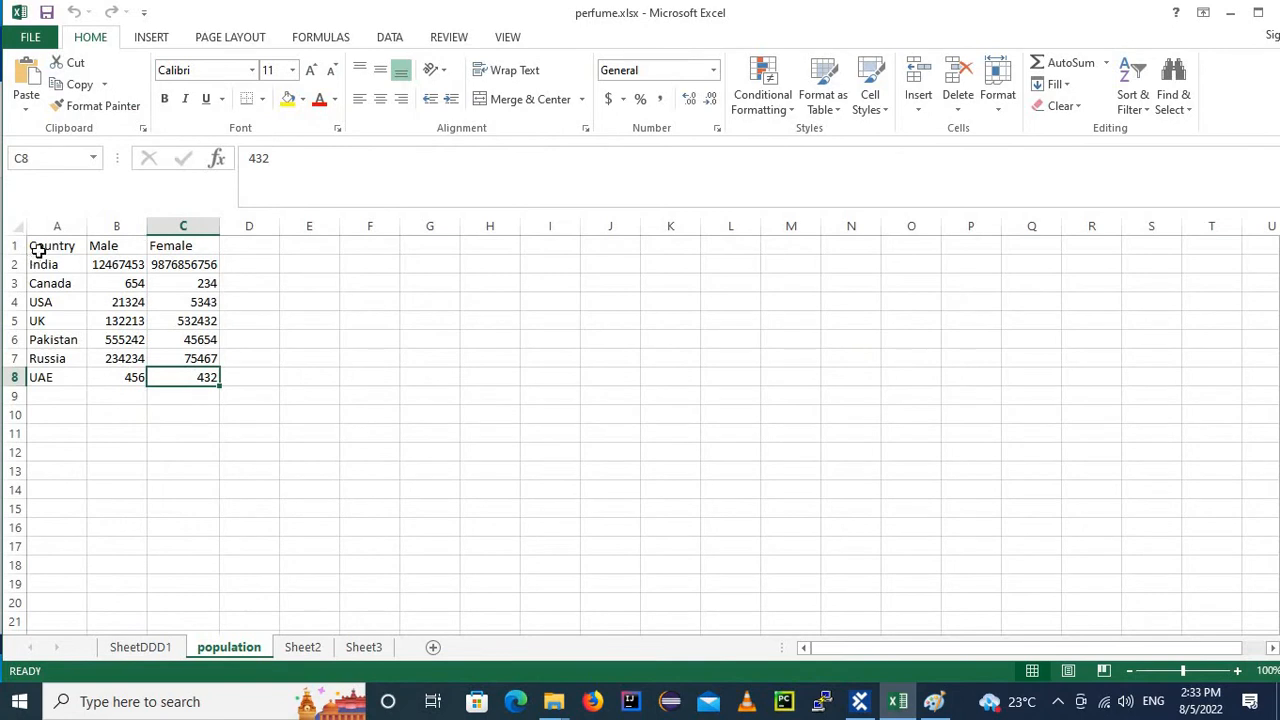
pyautogui.moveTo(34, 246); pyautogui.dragTo(209, 377)
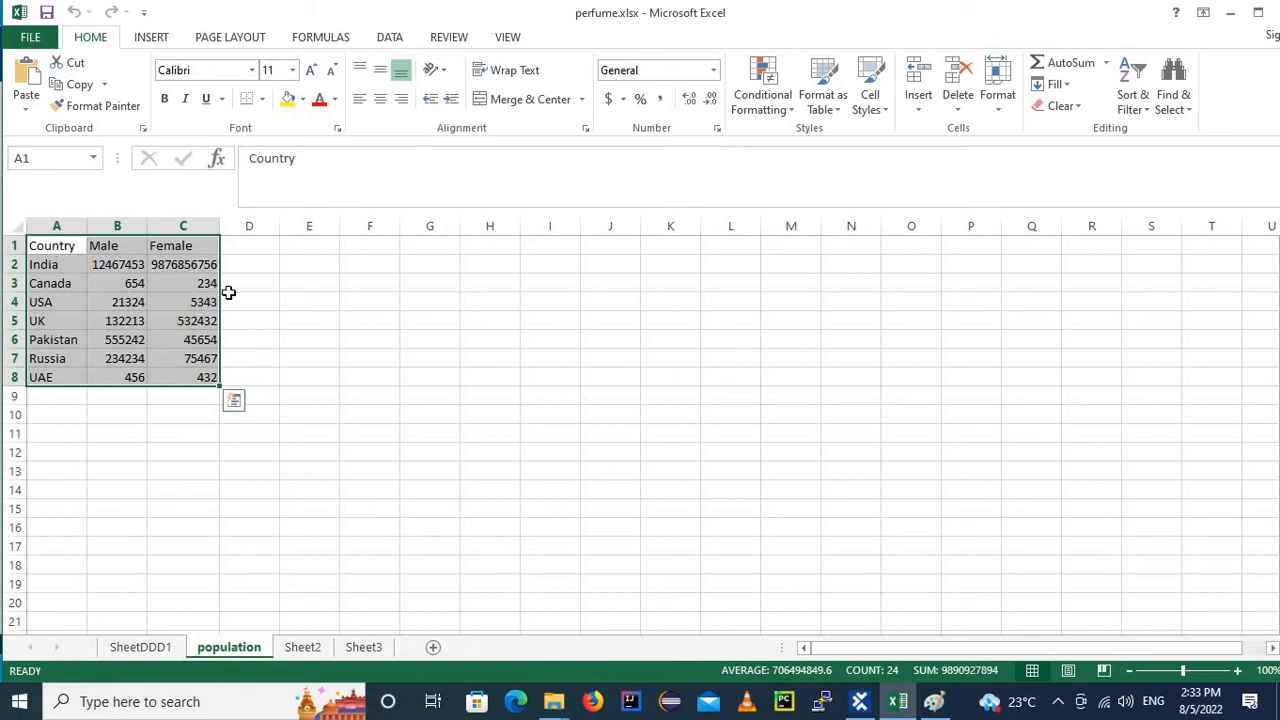
pyautogui.click(60, 247)
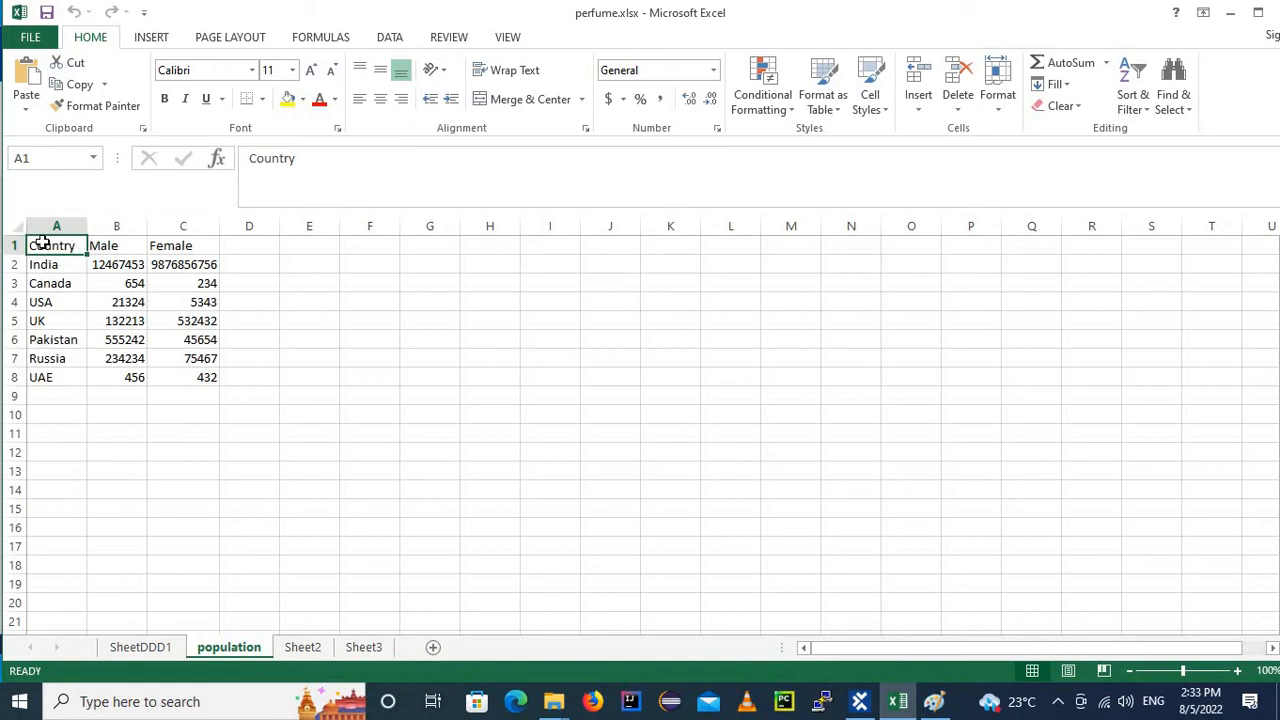
pyautogui.moveTo(37, 245); pyautogui.dragTo(203, 390)
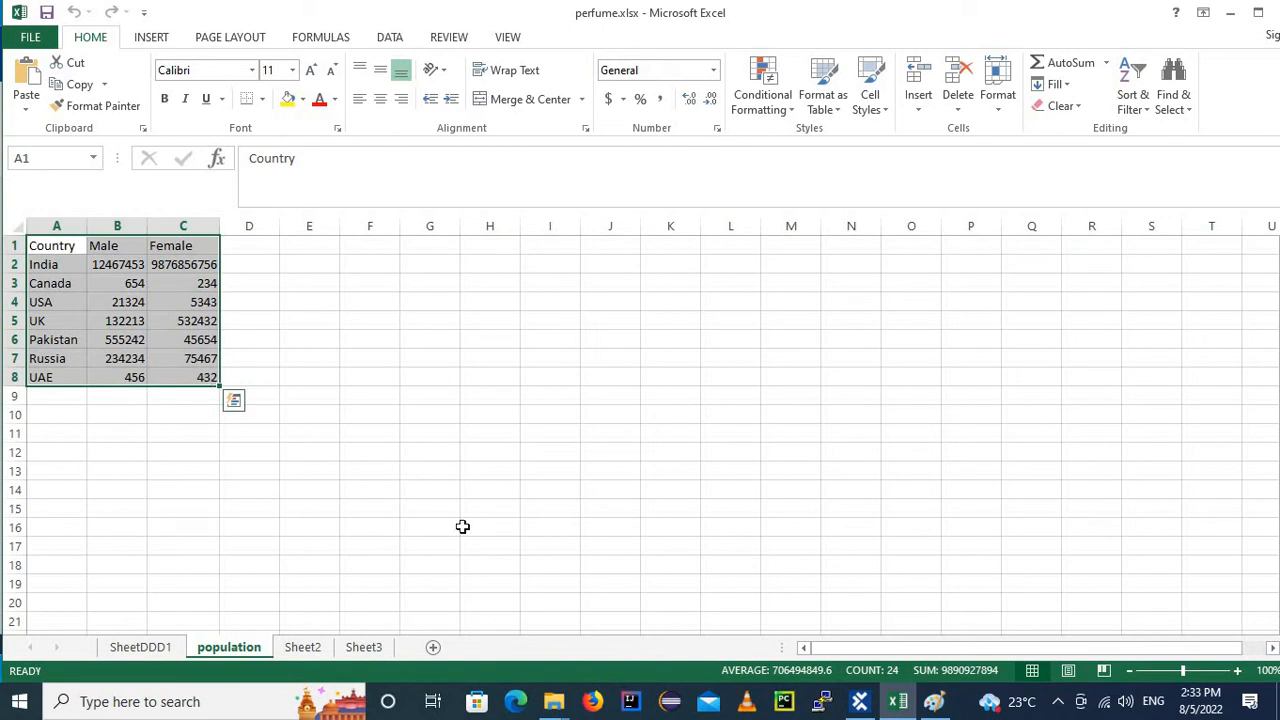
# Return to Tosca Commander, collapse the Data Range and TBox Define Excel Range entries, and display the test step's complete values.
pyautogui.click(866, 702)
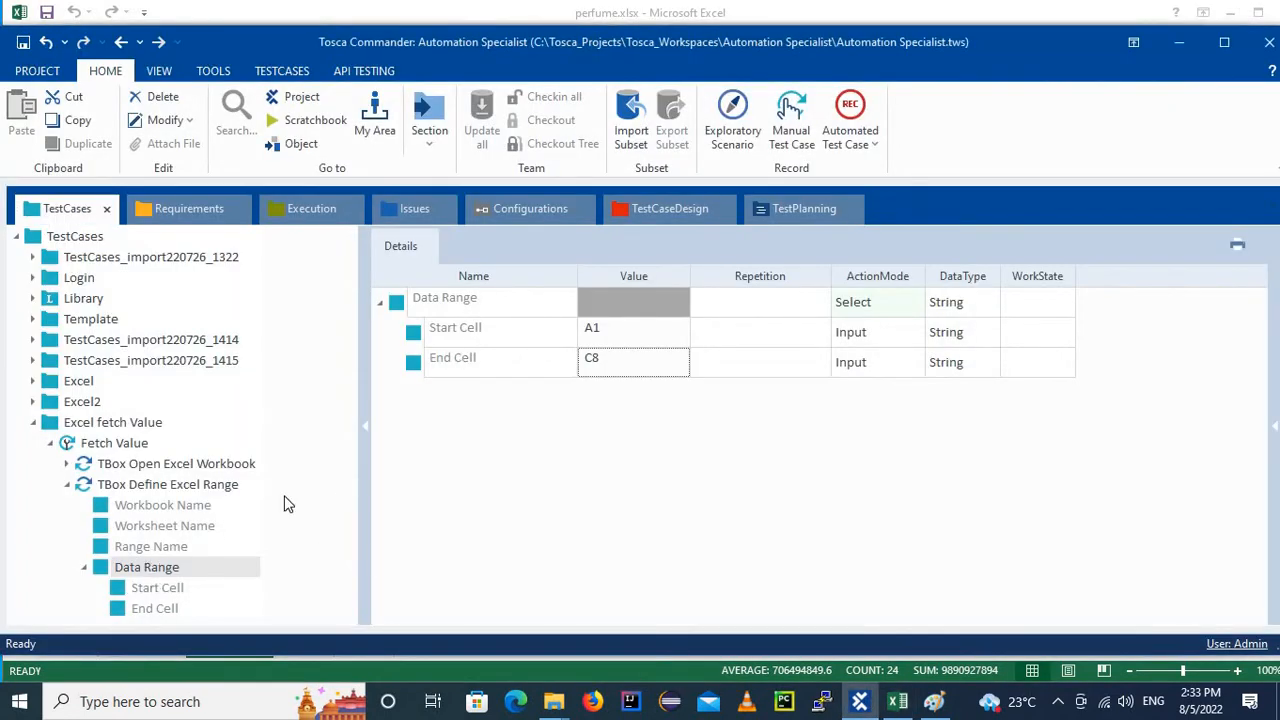
pyautogui.press('Up')
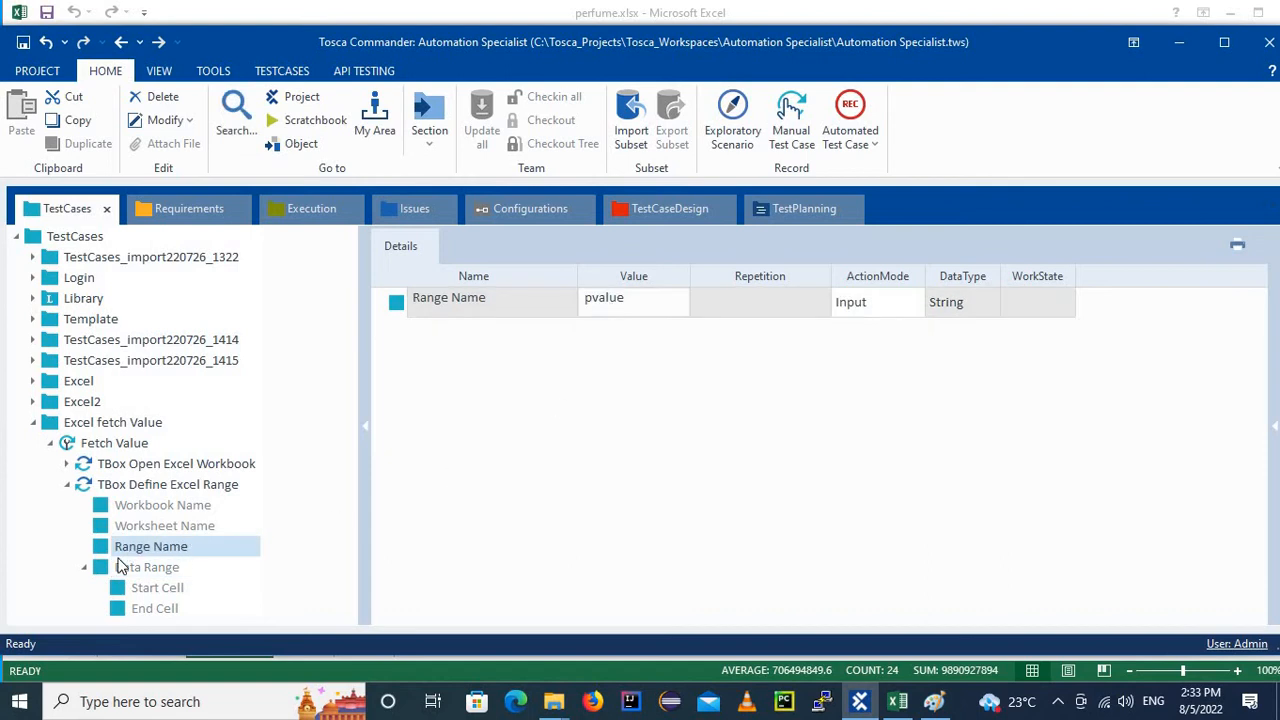
pyautogui.click(83, 567)
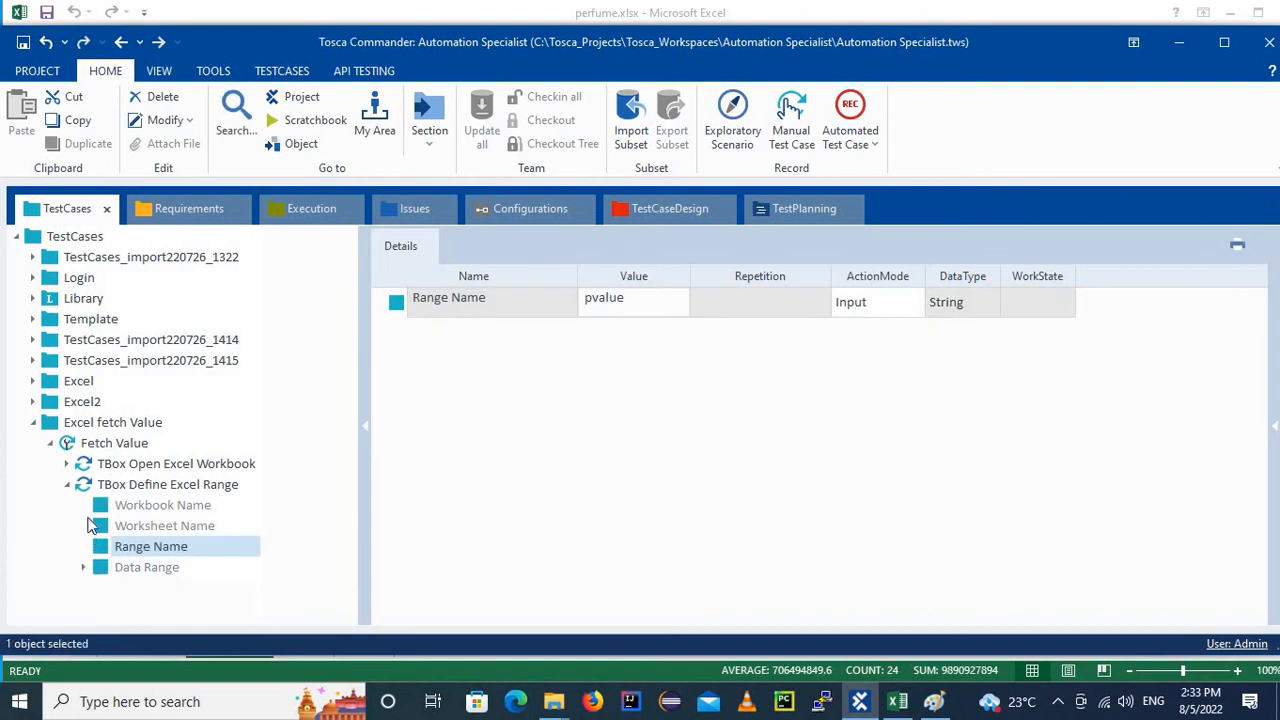
pyautogui.click(68, 485)
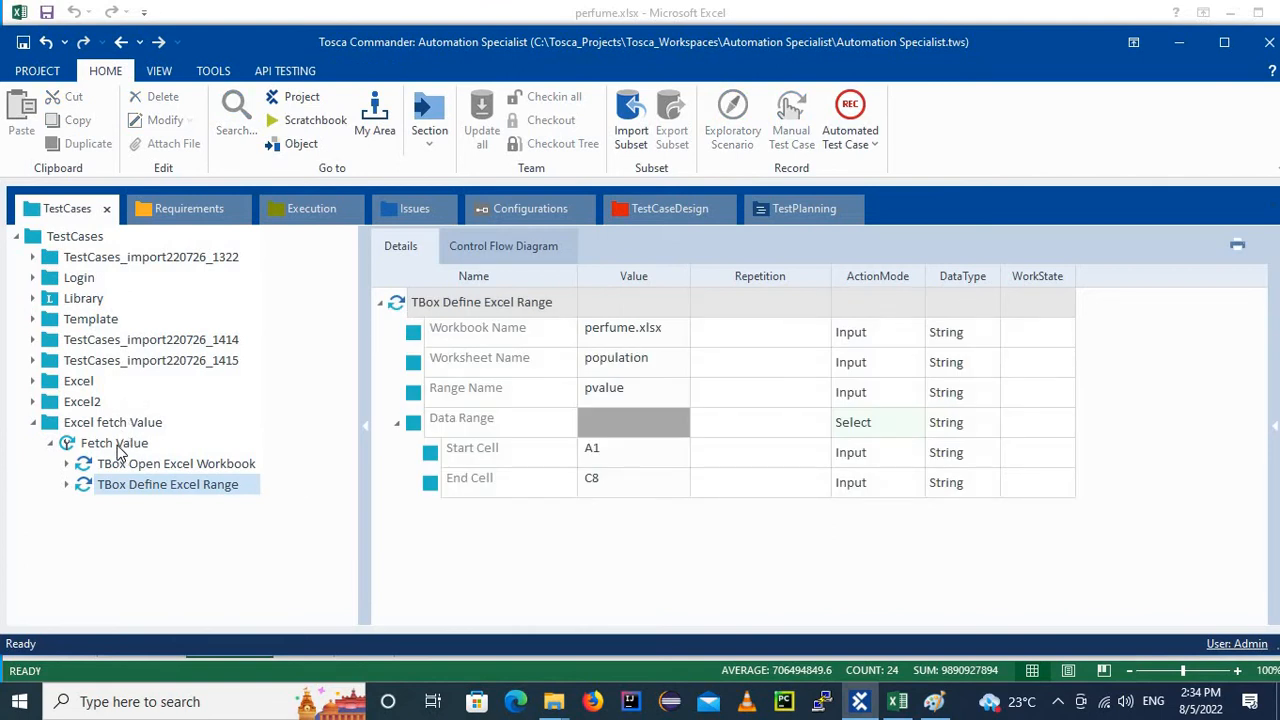
# Switch to the Paint notes, handwrite "Calculations" beside the M arrow, and circle the letter M.
pyautogui.click(934, 701)
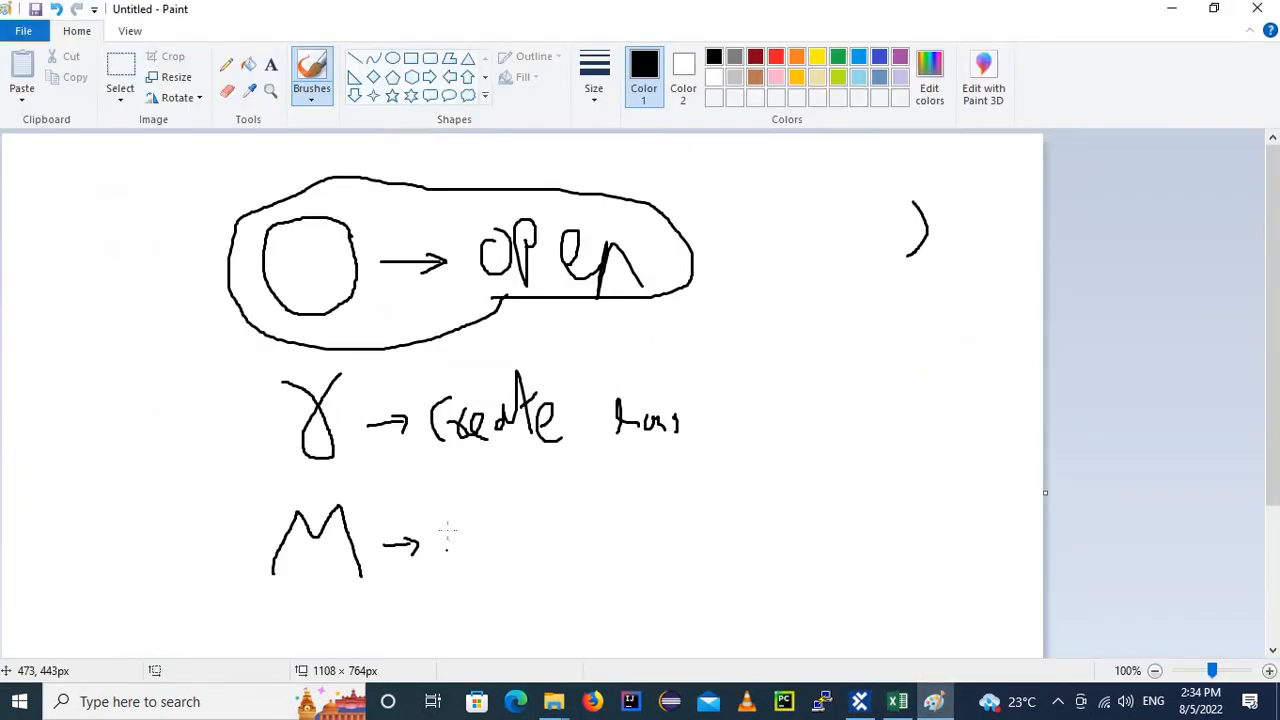
pyautogui.moveTo(469, 519)
pyautogui.mouseDown()
pyautogui.moveTo(461, 578)
pyautogui.moveTo(494, 578)
pyautogui.moveTo(512, 482)
pyautogui.moveTo(518, 570)
pyautogui.moveTo(609, 580)
pyautogui.moveTo(651, 514)
pyautogui.moveTo(648, 600)
pyautogui.moveTo(716, 590)
pyautogui.mouseUp()
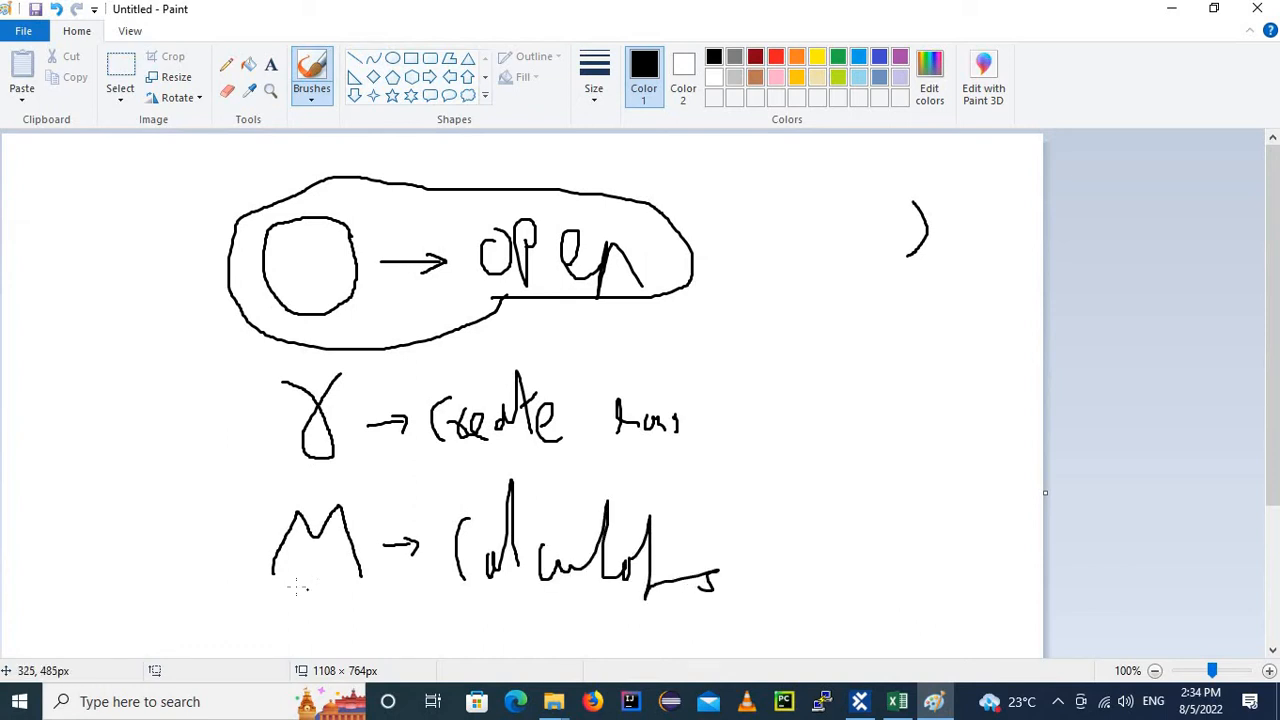
pyautogui.moveTo(275, 597); pyautogui.dragTo(357, 588)
pyautogui.moveTo(375, 545)
pyautogui.mouseDown()
pyautogui.moveTo(335, 487)
pyautogui.moveTo(246, 530)
pyautogui.moveTo(302, 600)
pyautogui.mouseUp()
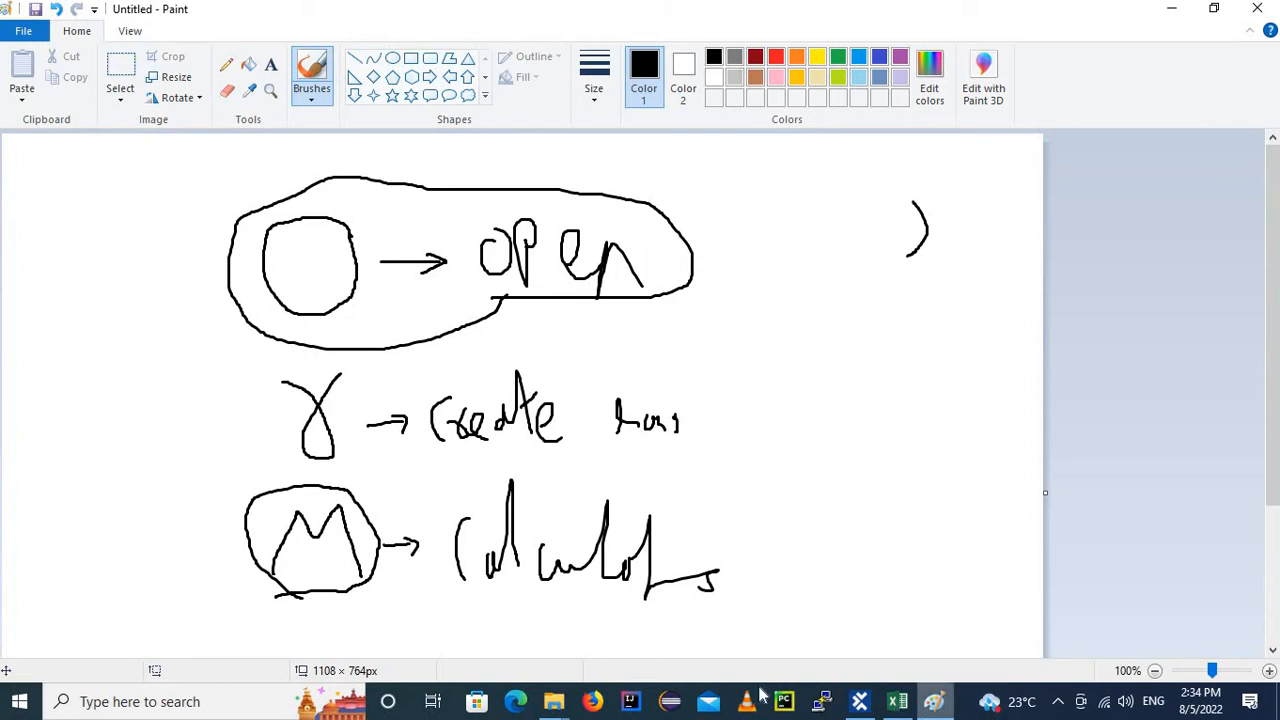
# Return to Tosca Commander and add the TBox Excel Range Manipulation module to the Fetch Value test case by searching for "excel".
pyautogui.click(860, 701)
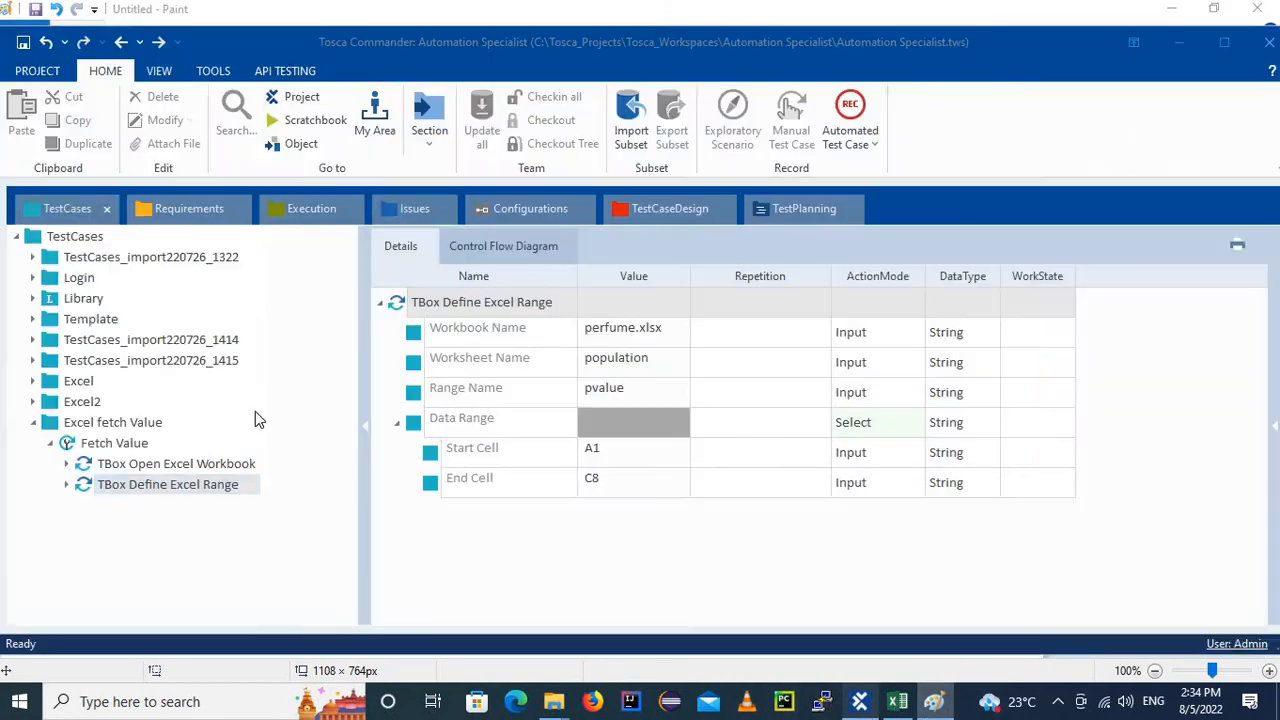
pyautogui.rightClick(93, 450)
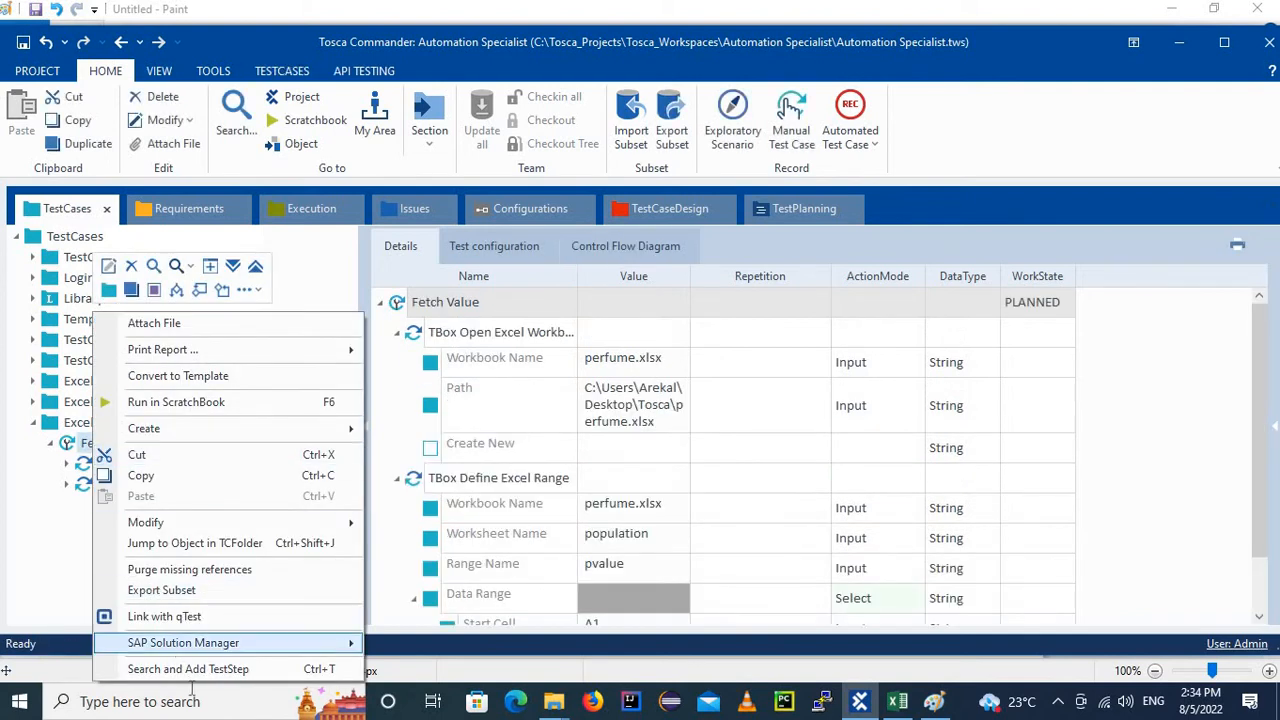
pyautogui.click(190, 669)
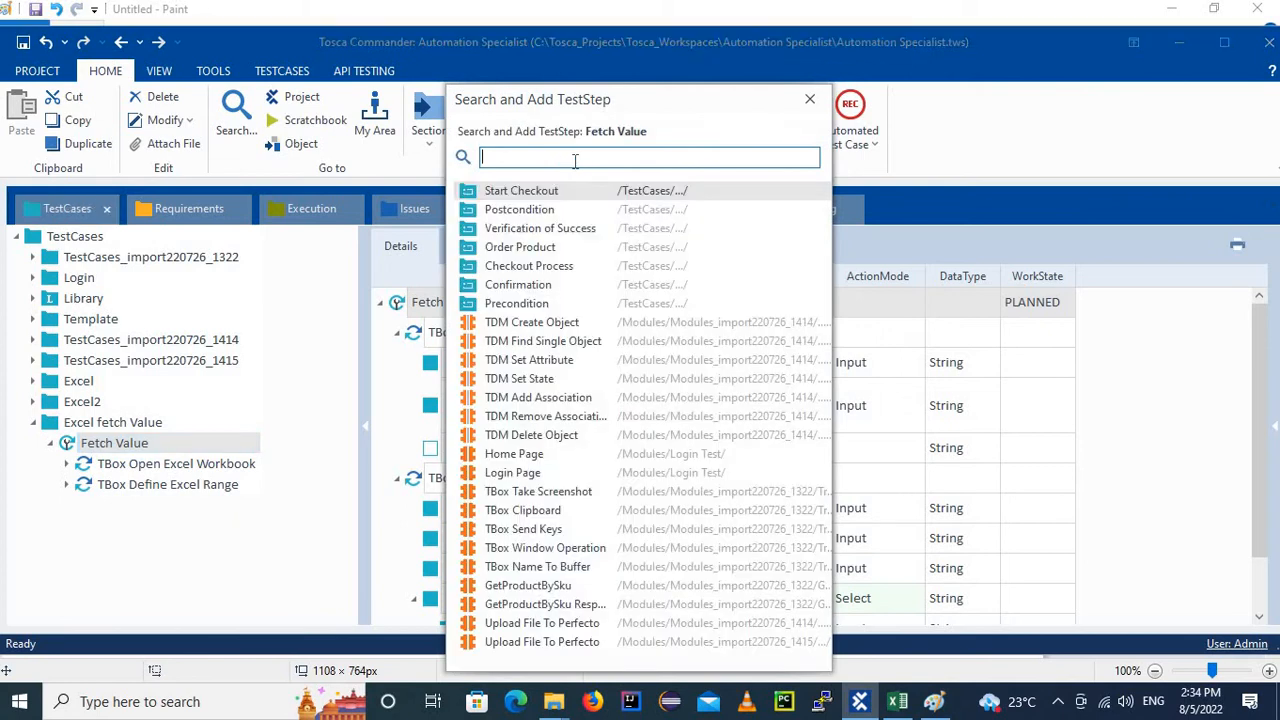
pyautogui.write('excel')
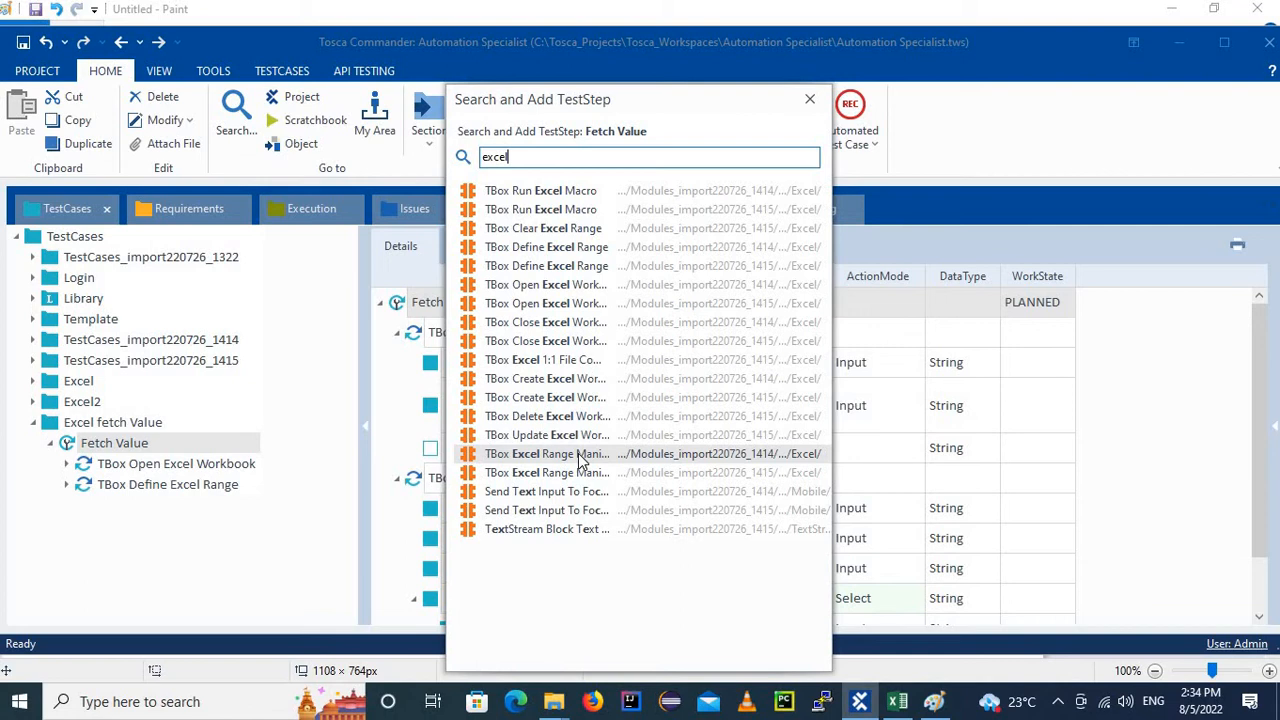
pyautogui.press('Escape')
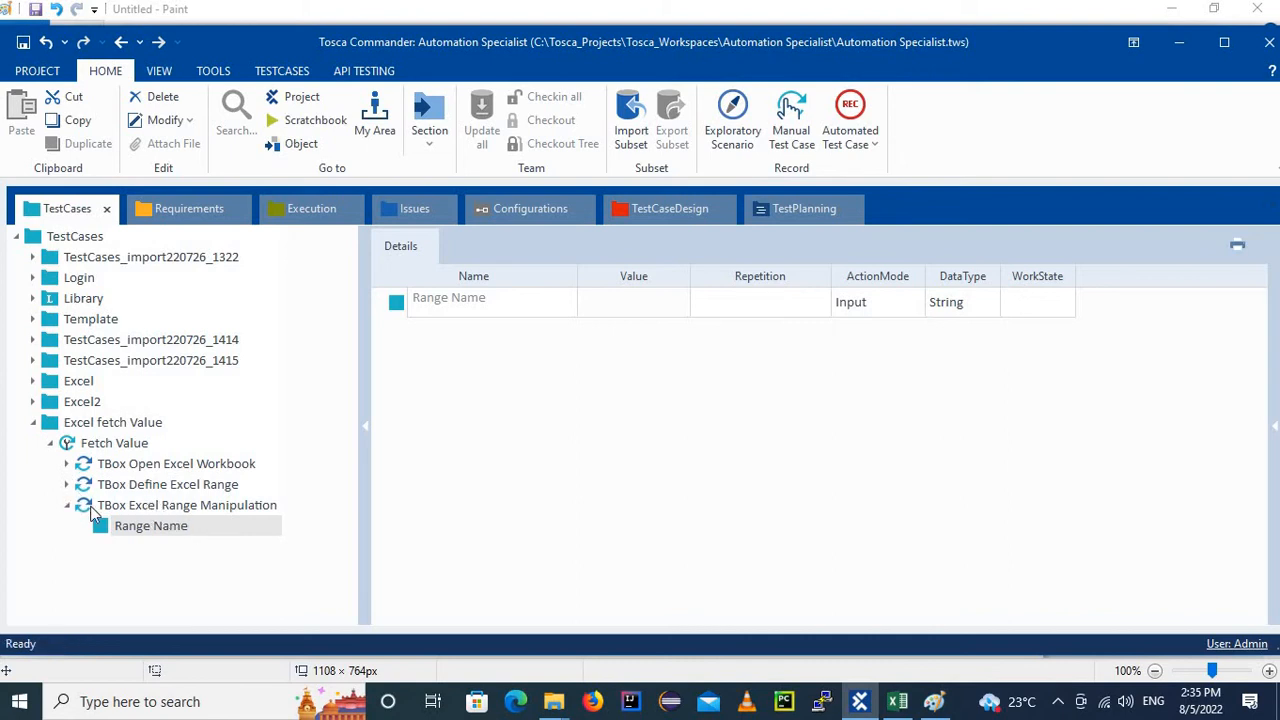
# Copy the range name pvalue from TBox Define Excel Range into the Range Name value of TBox Excel Range Manipulation.
pyautogui.click(170, 528)
pyautogui.click(170, 548)
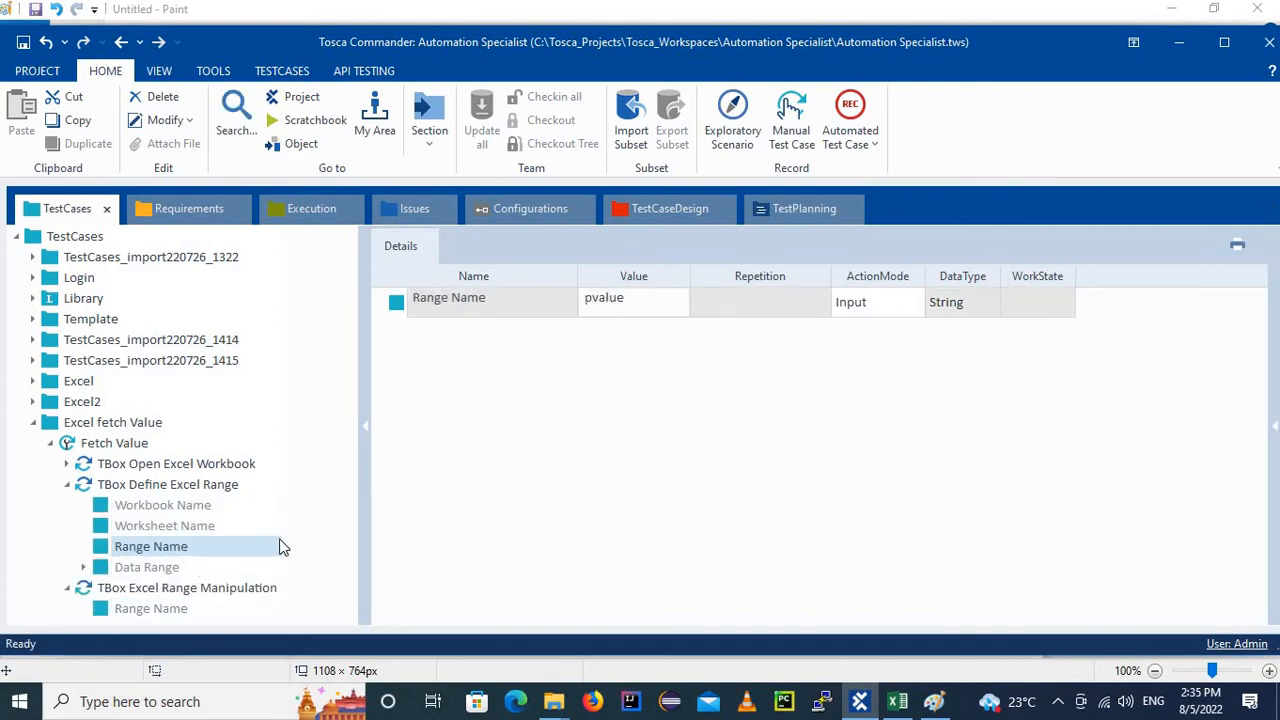
pyautogui.click(157, 610)
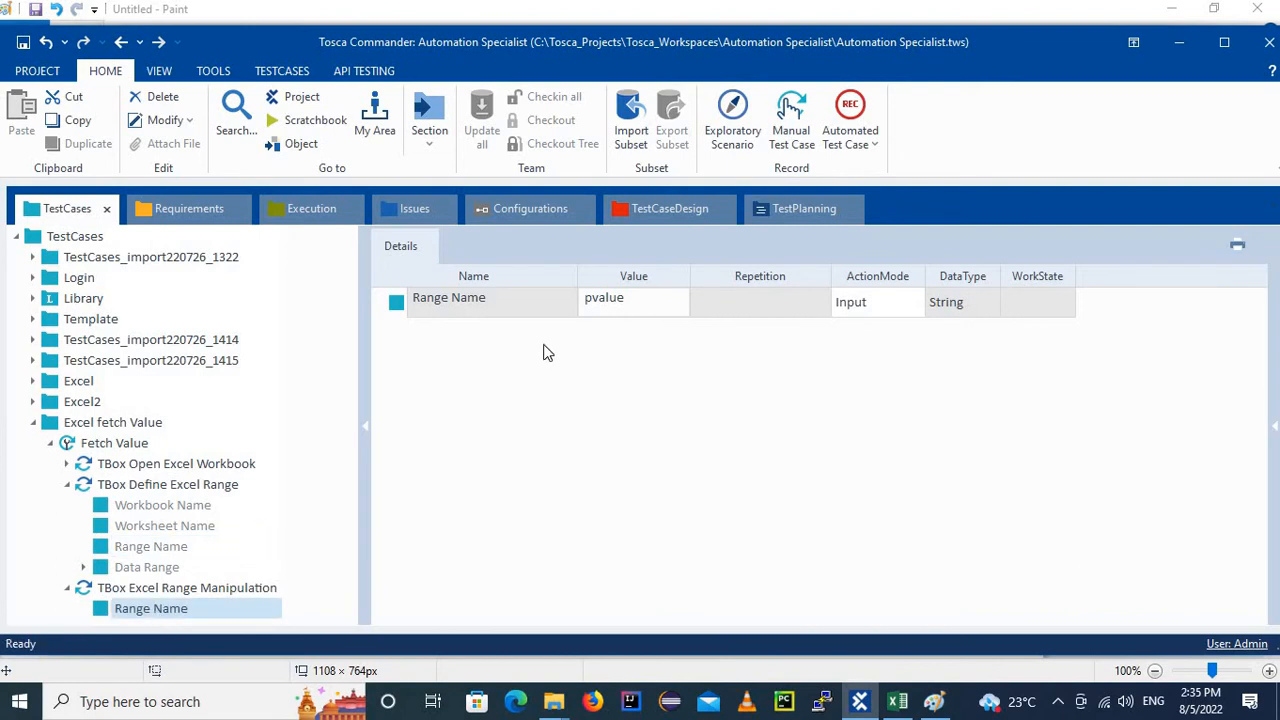
pyautogui.click(135, 548)
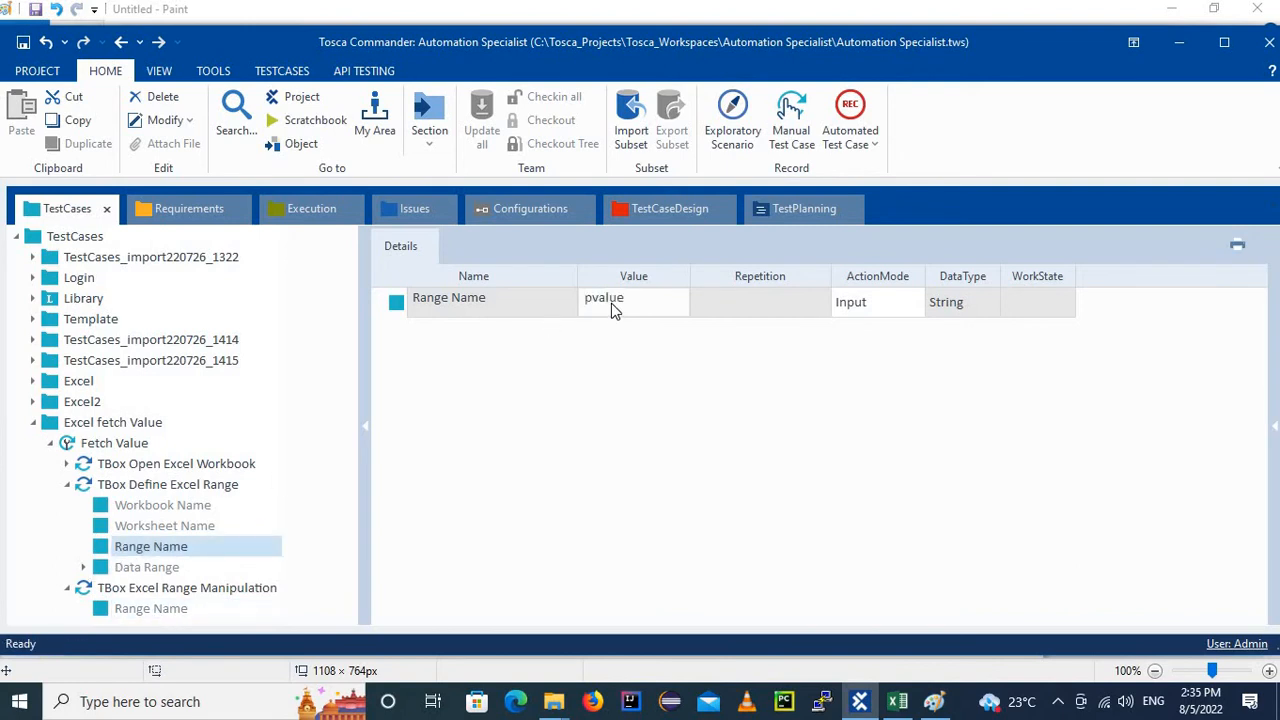
pyautogui.click(611, 303)
pyautogui.click(607, 303)
pyautogui.hotkey('ctrl', 'c')
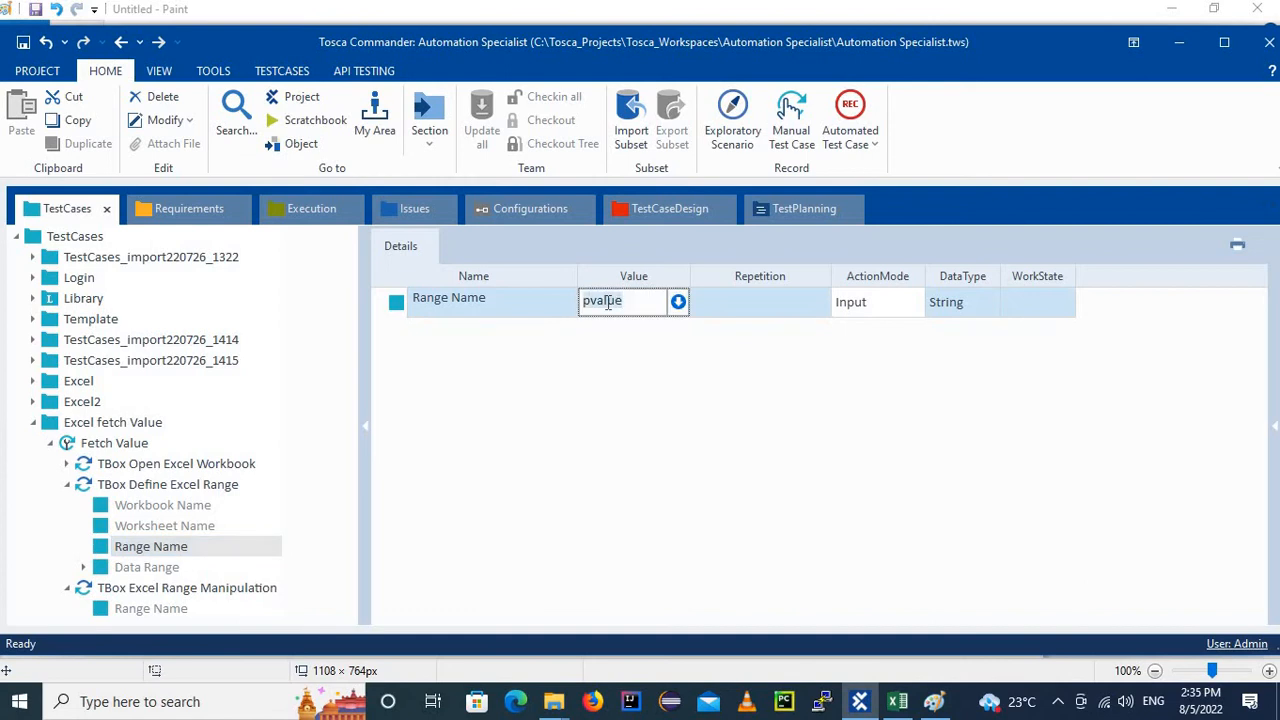
pyautogui.click(152, 610)
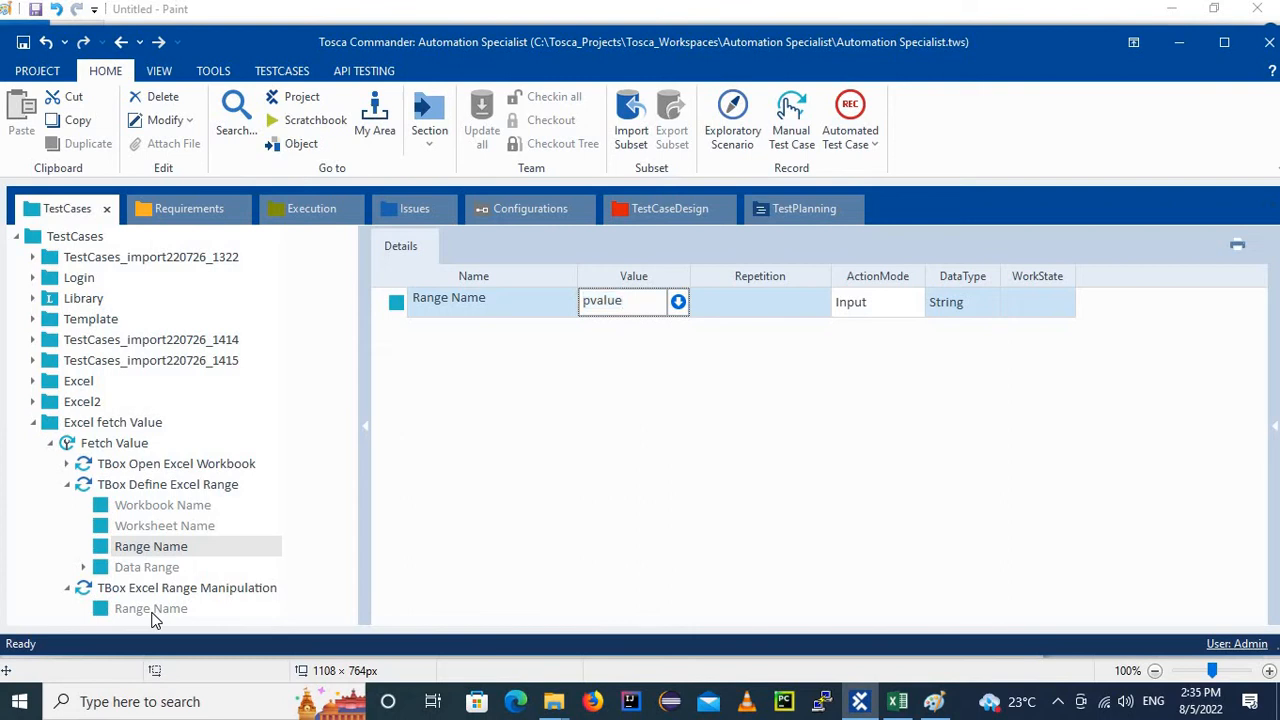
pyautogui.click(617, 302)
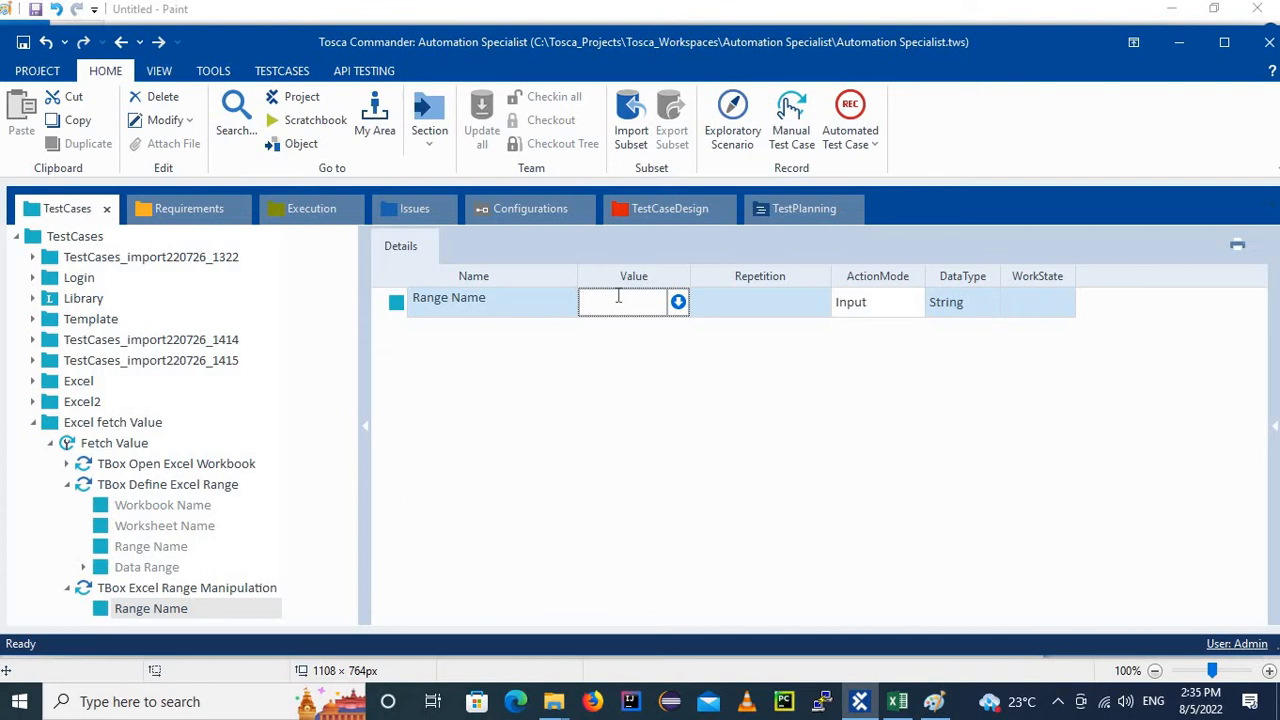
pyautogui.hotkey('ctrl', 'v')
pyautogui.click(646, 445)
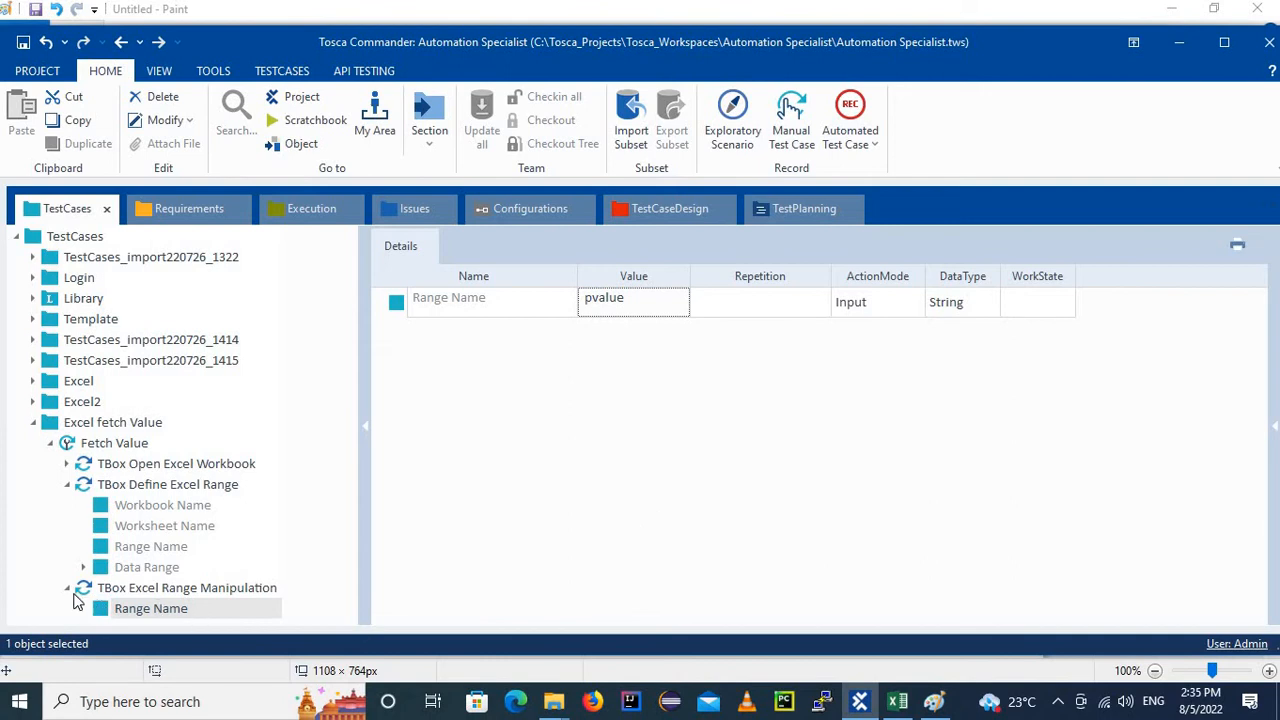
# Review the Range Name of TBox Excel Range Manipulation and expand the step's Data Table to its row, cell and column entries.
pyautogui.click(270, 588)
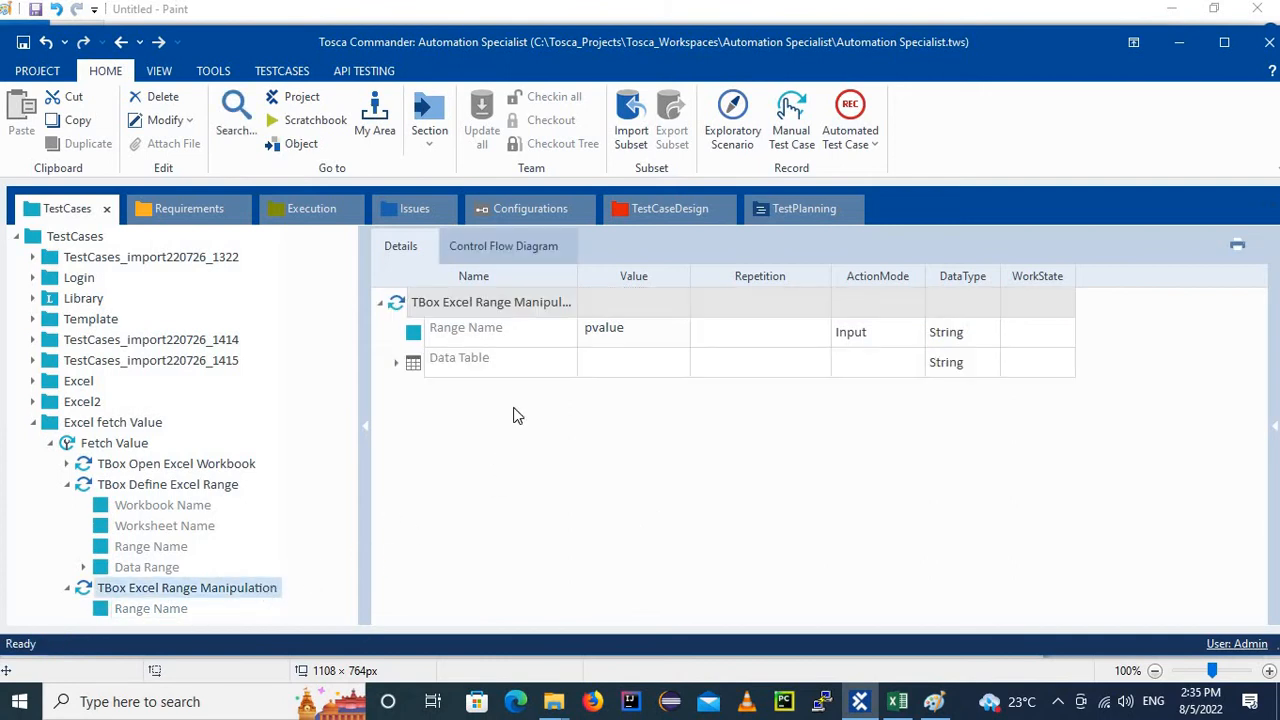
pyautogui.click(135, 612)
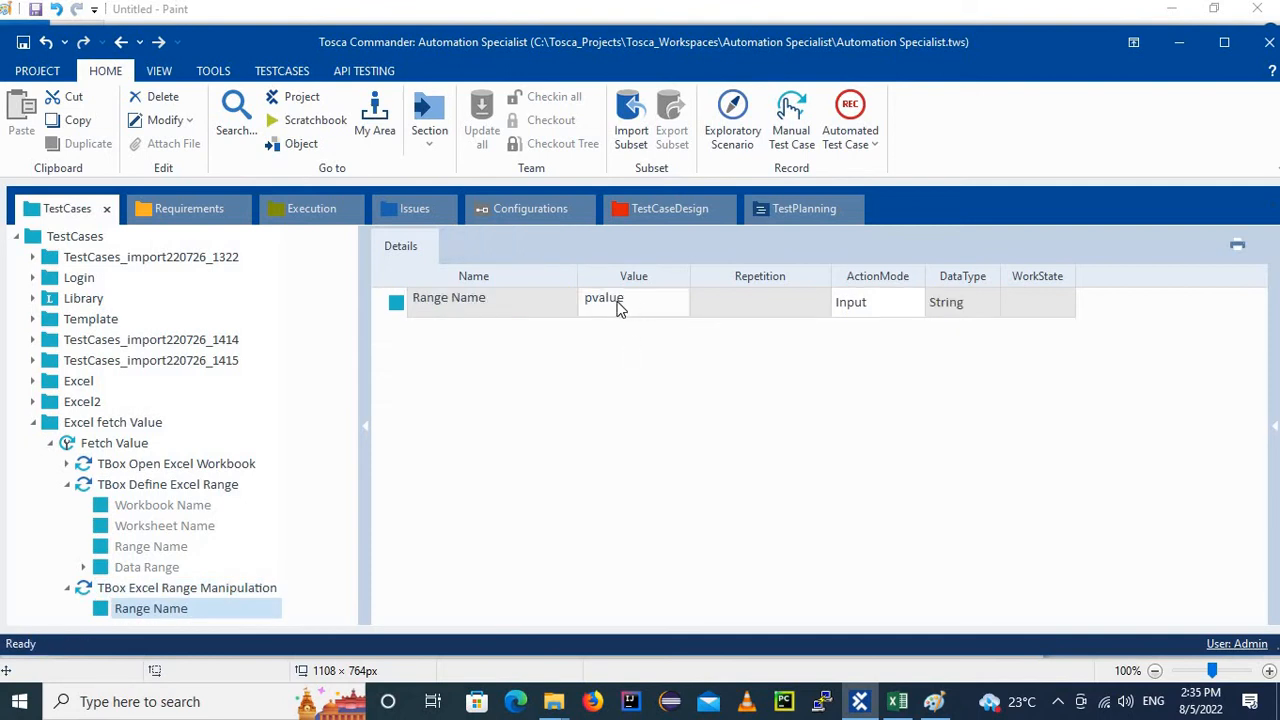
pyautogui.click(617, 306)
pyautogui.click(607, 302)
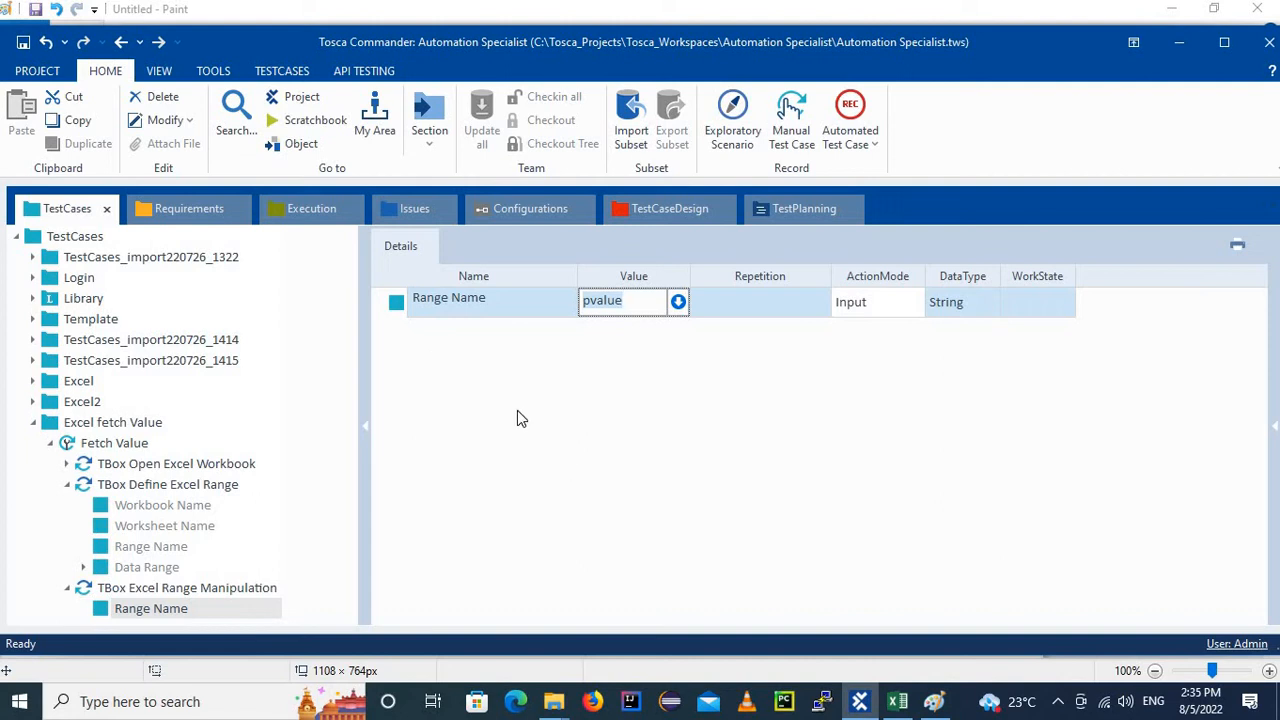
pyautogui.click(590, 482)
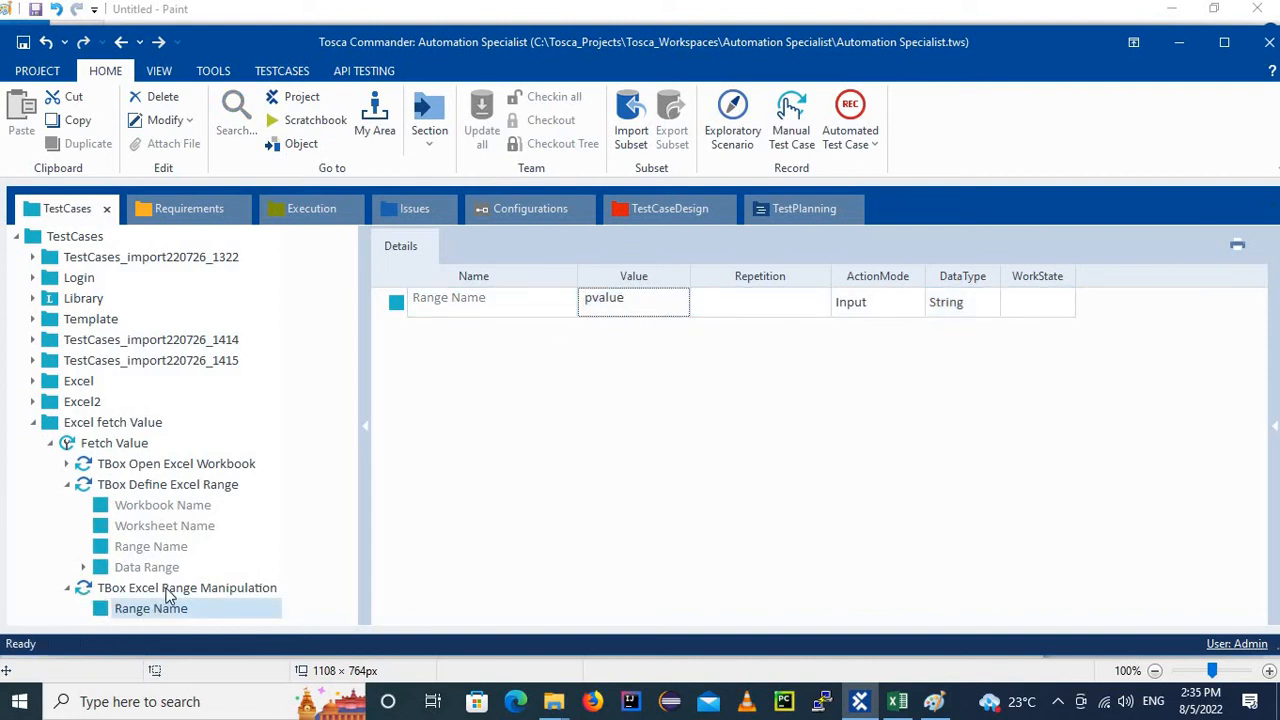
pyautogui.click(170, 590)
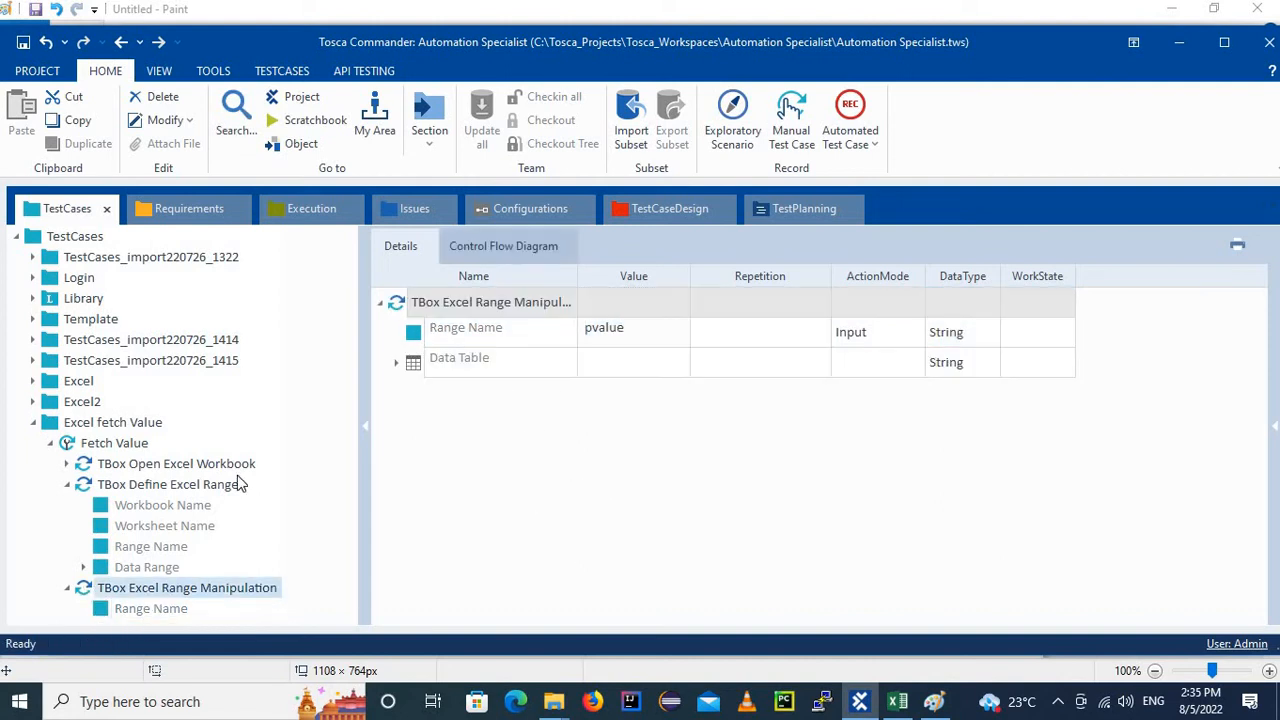
pyautogui.click(397, 365)
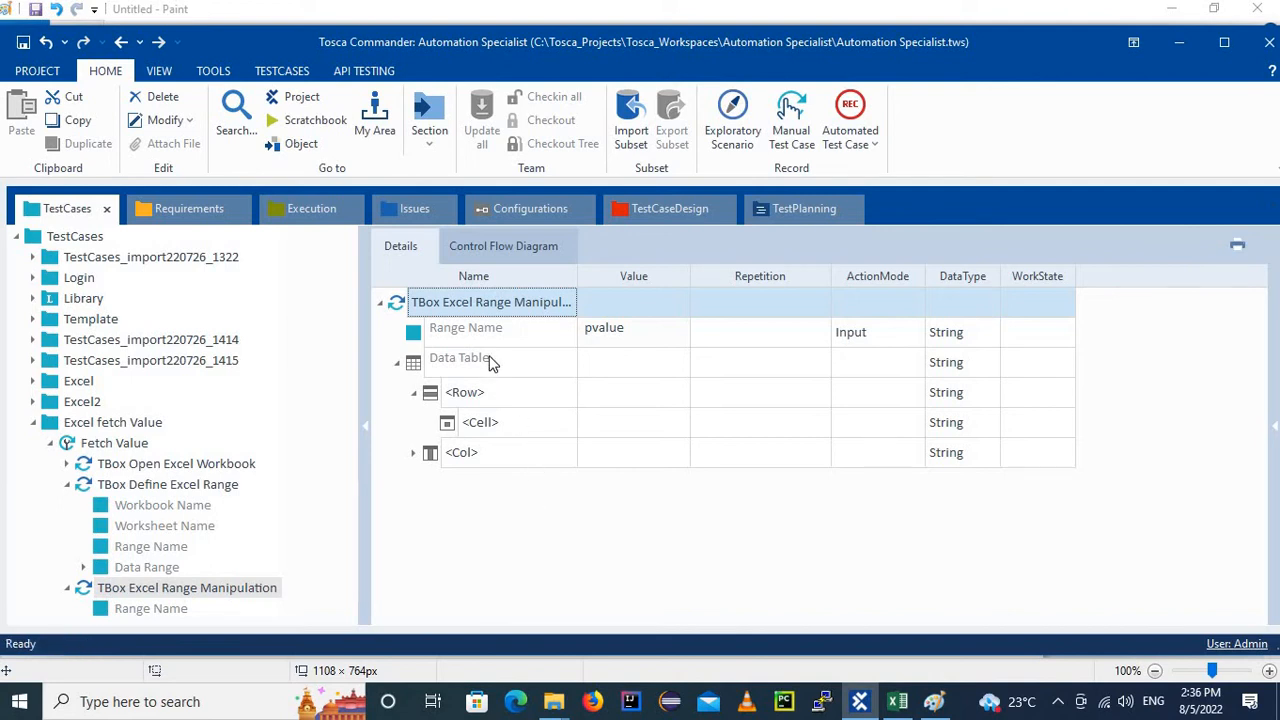
# Switch to Excel and locate the Male population value for USA on the population sheet.
pyautogui.click(897, 701)
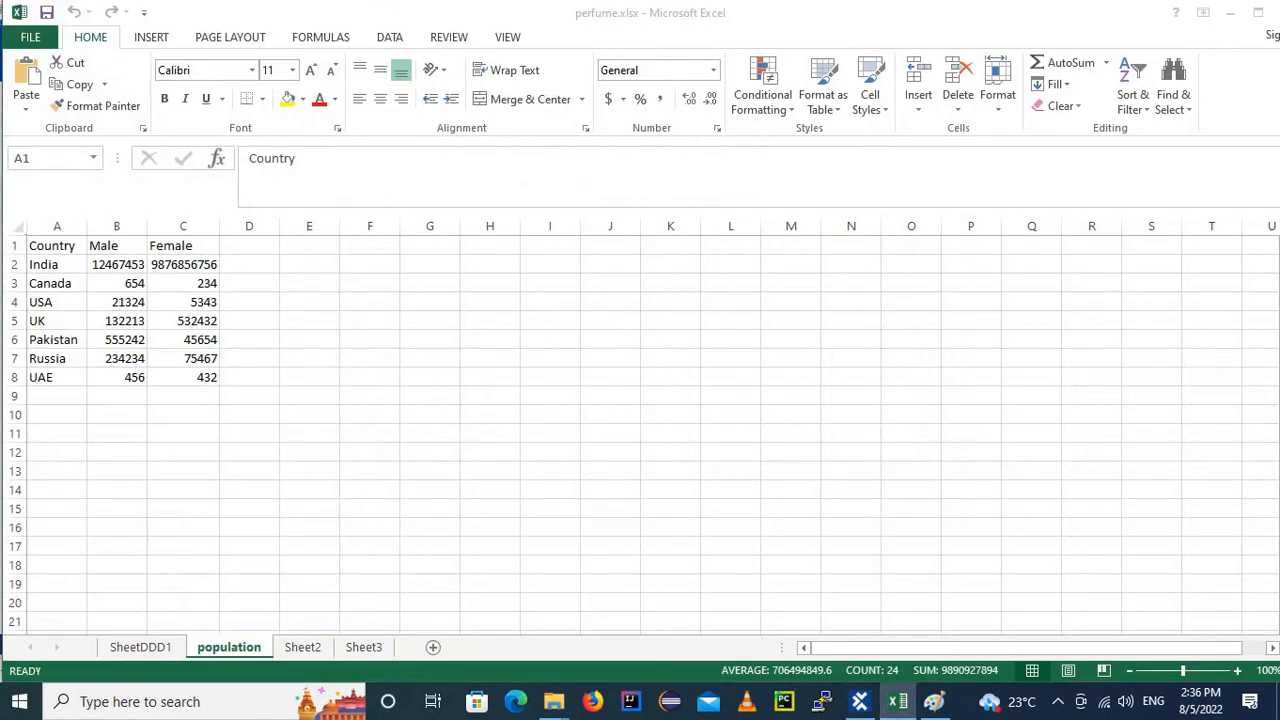
pyautogui.click(64, 302)
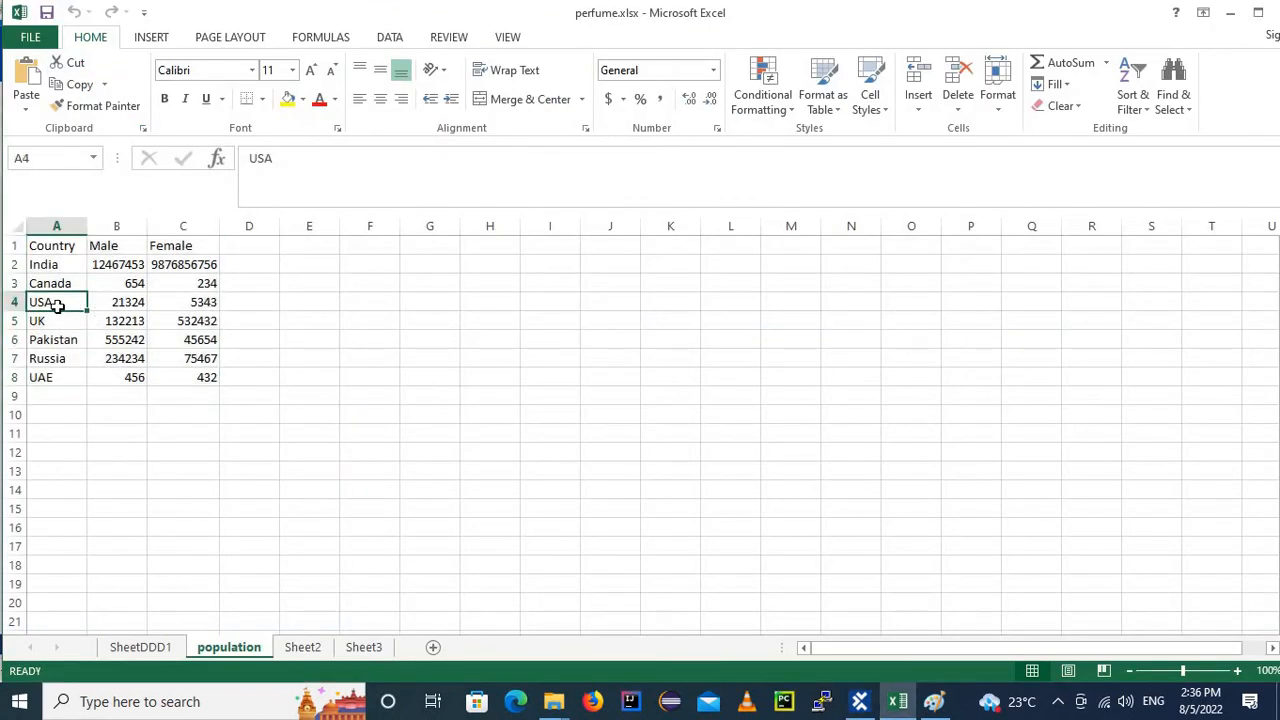
pyautogui.click(137, 306)
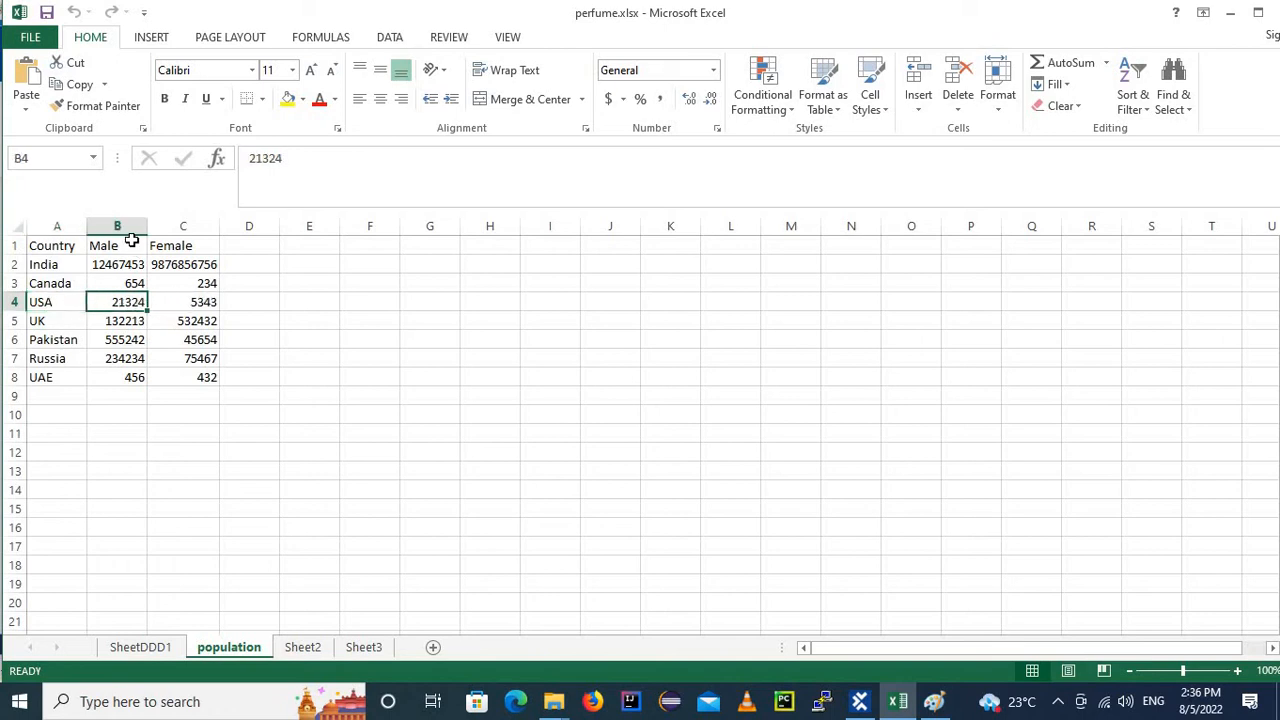
# Select the USA entry in the Country column of the population sheet and switch back to Tosca Commander.
pyautogui.click(50, 299)
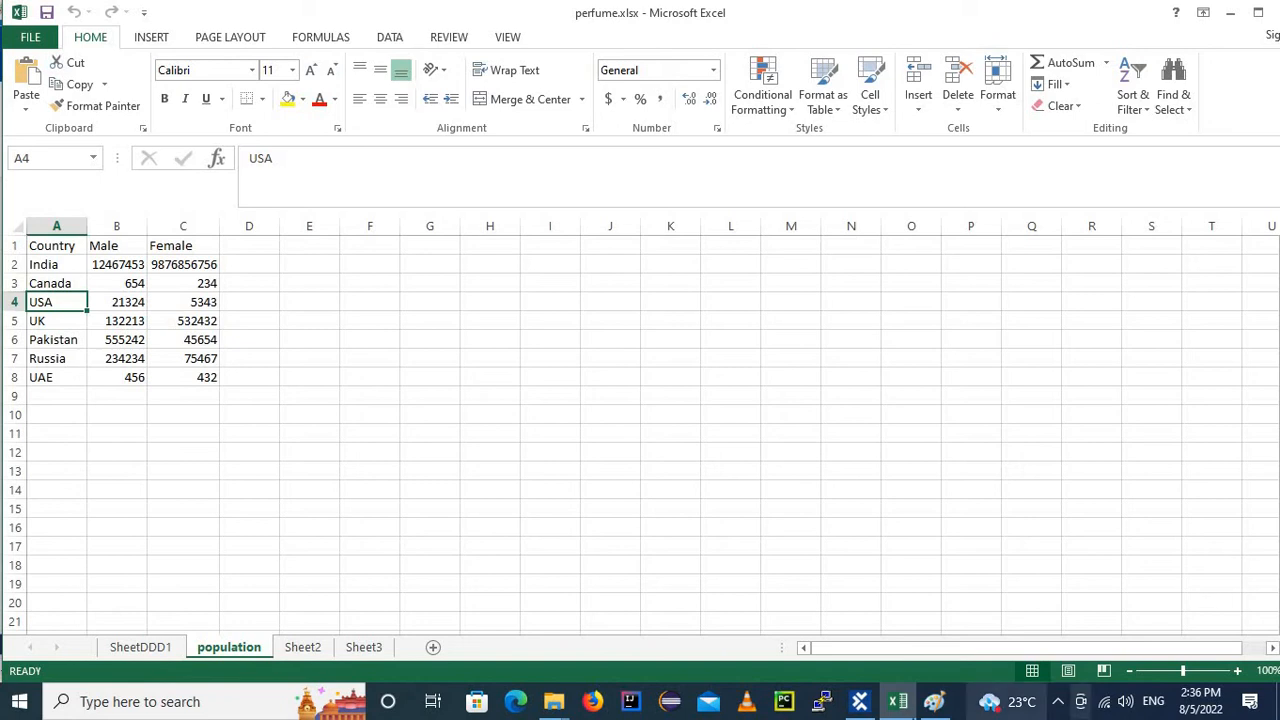
pyautogui.click(860, 701)
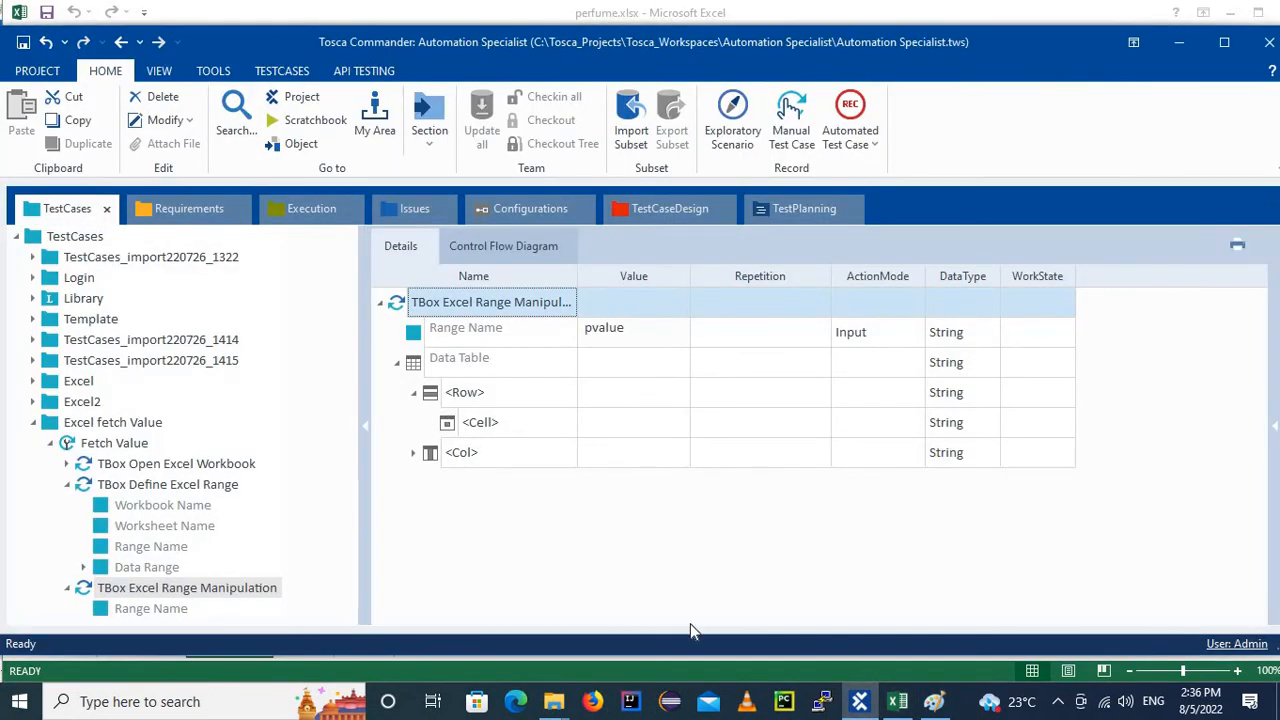
# Open Notepad, note the characters $,# in a blank document and highlight them individually.
pyautogui.press('super+r')
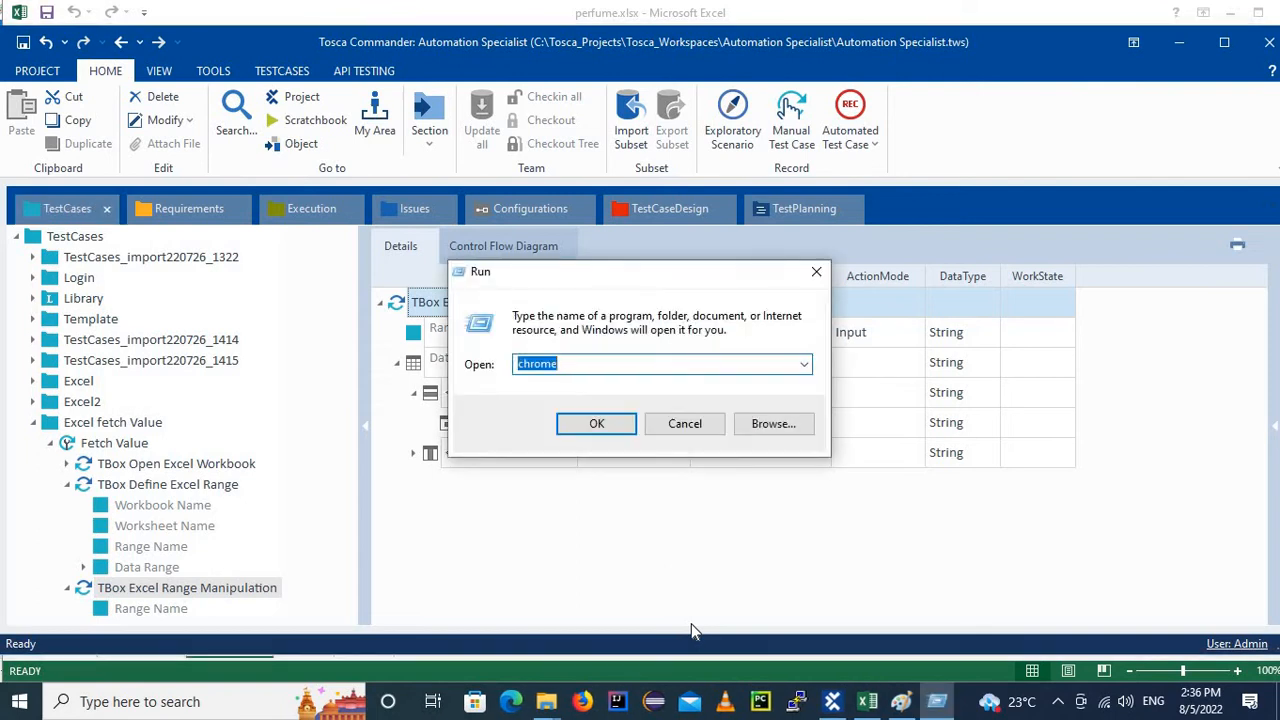
pyautogui.write('notepad')
pyautogui.press('Return')
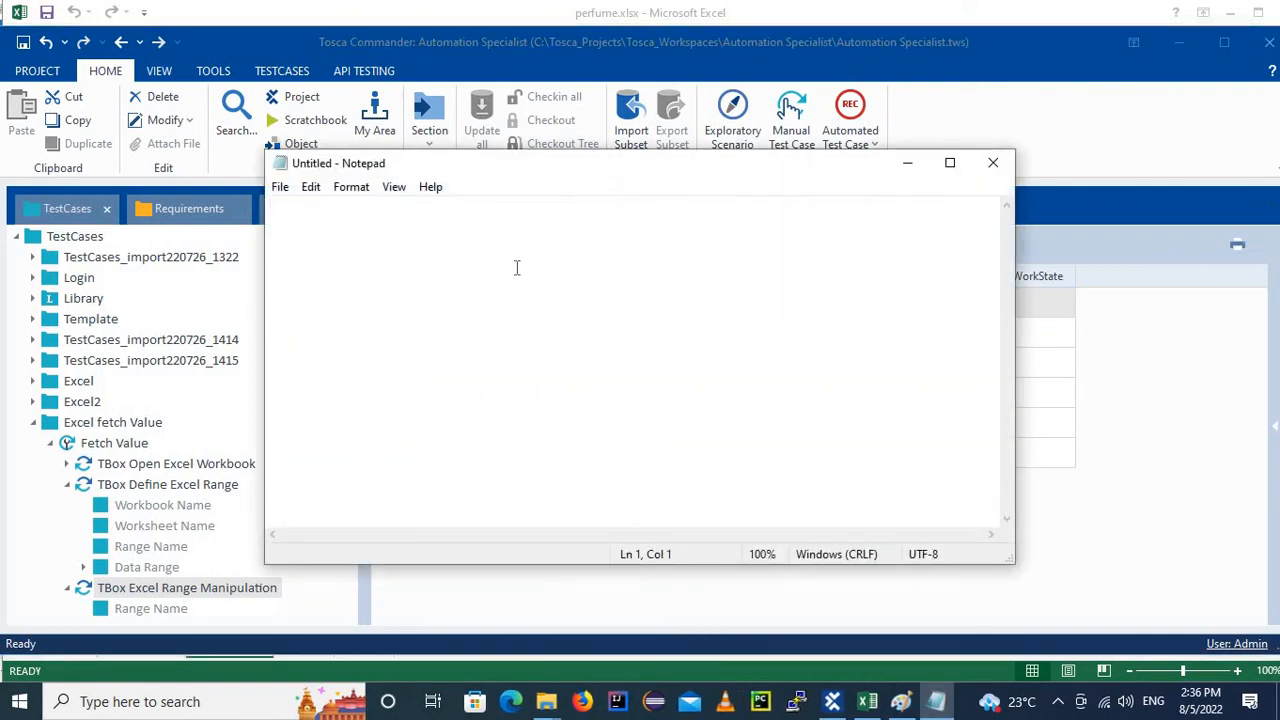
pyautogui.moveTo(518, 160); pyautogui.dragTo(670, 207)
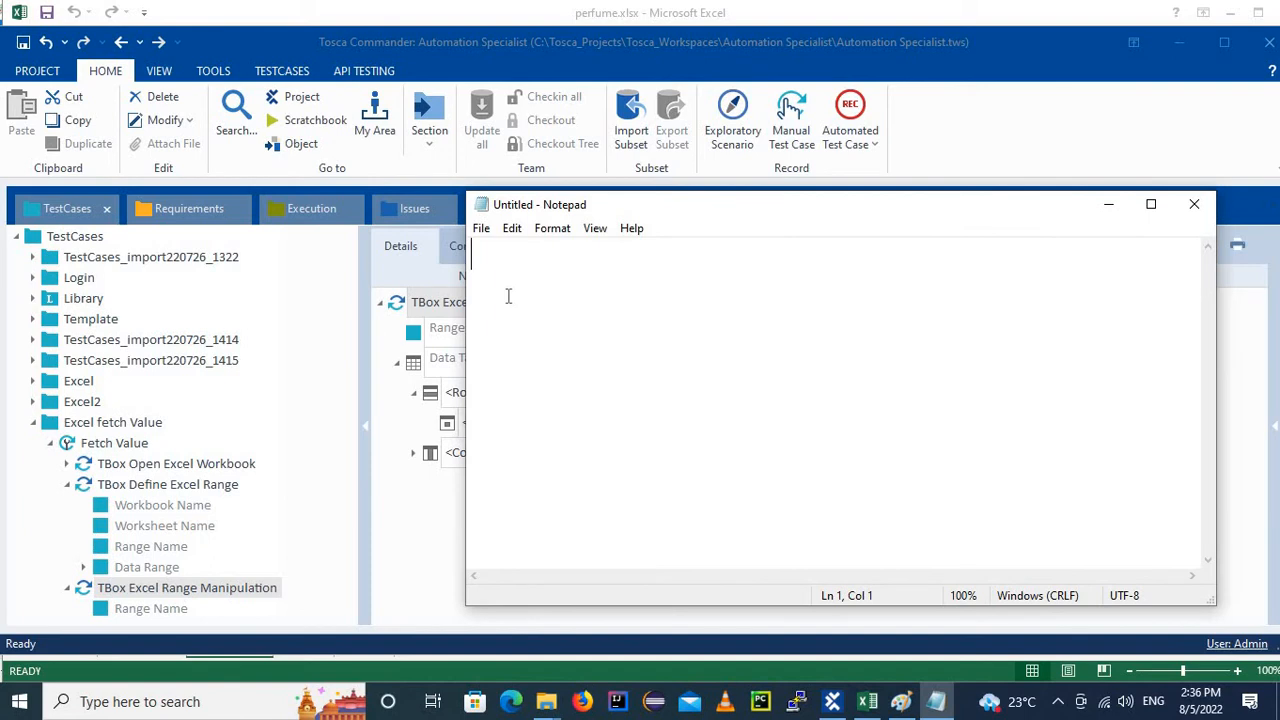
pyautogui.write('$,#')
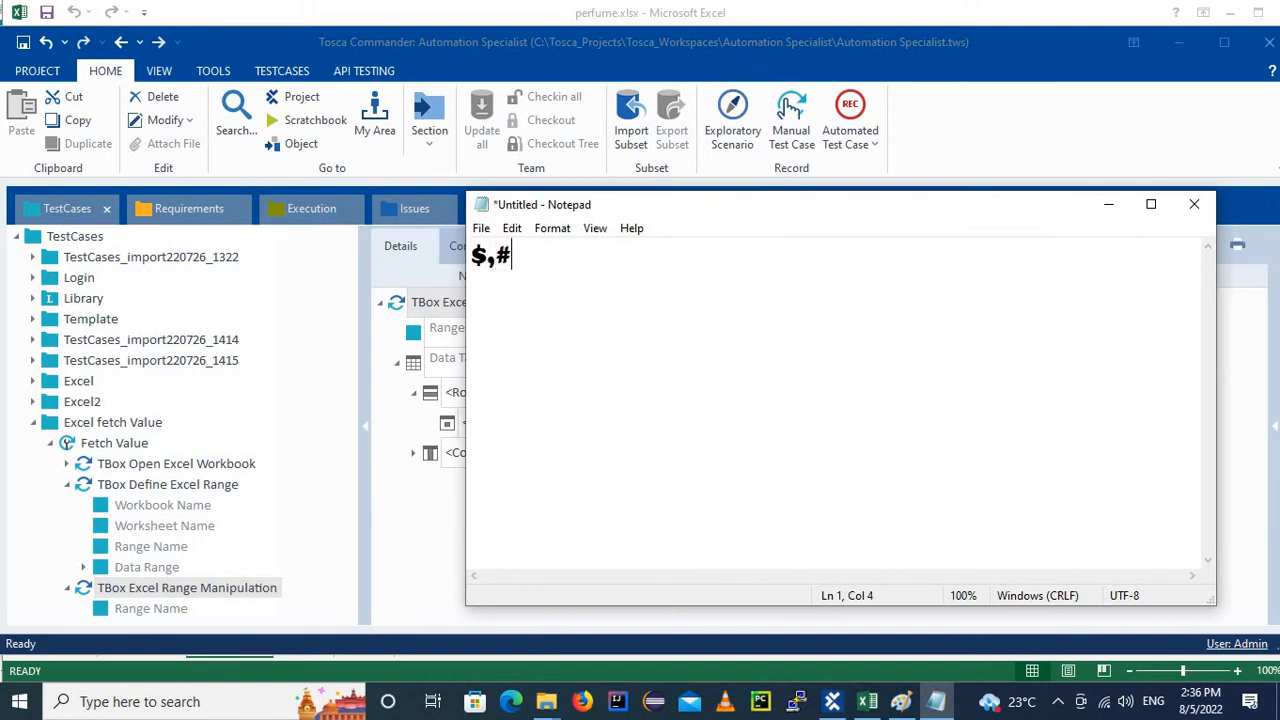
pyautogui.moveTo(511, 258); pyautogui.dragTo(497, 257)
pyautogui.click(527, 260)
pyautogui.moveTo(491, 257); pyautogui.dragTo(484, 259)
pyautogui.moveTo(516, 258); pyautogui.dragTo(497, 258)
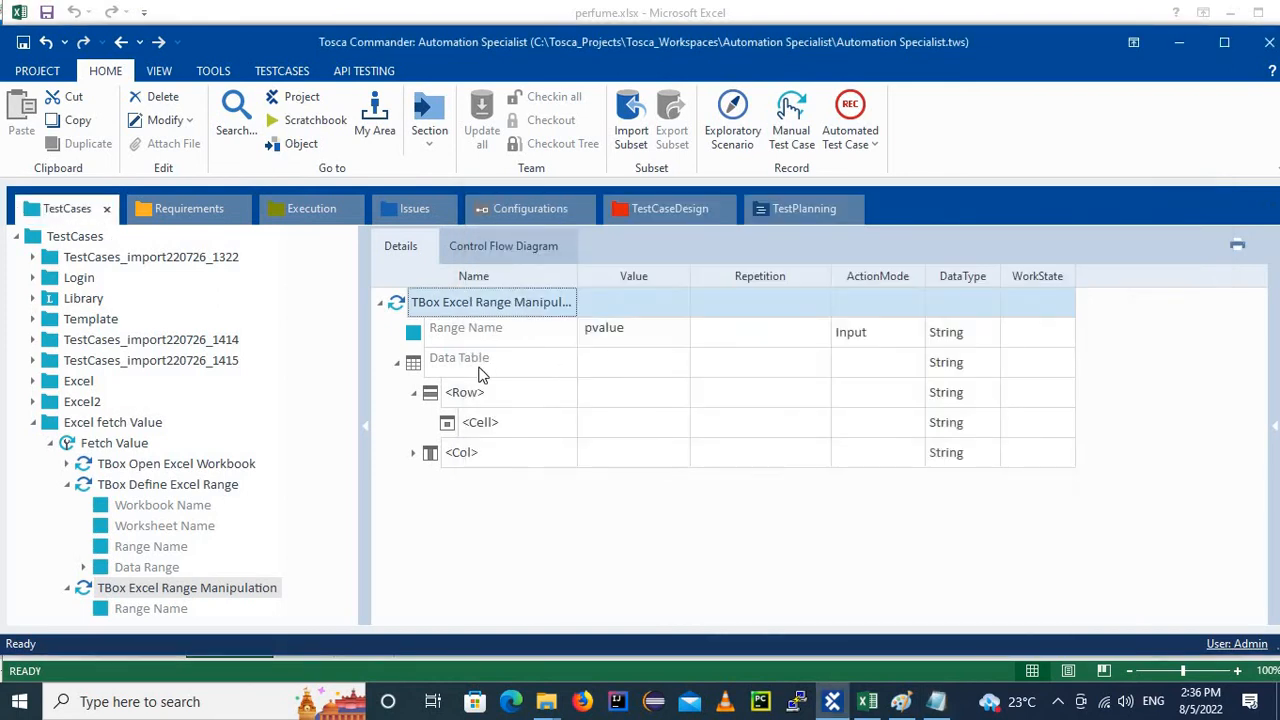
# Name the <Row> entry under Data Table in TBox Excel Range Manipulation #1.
pyautogui.click(486, 362)
pyautogui.click(503, 393)
pyautogui.click(503, 393)
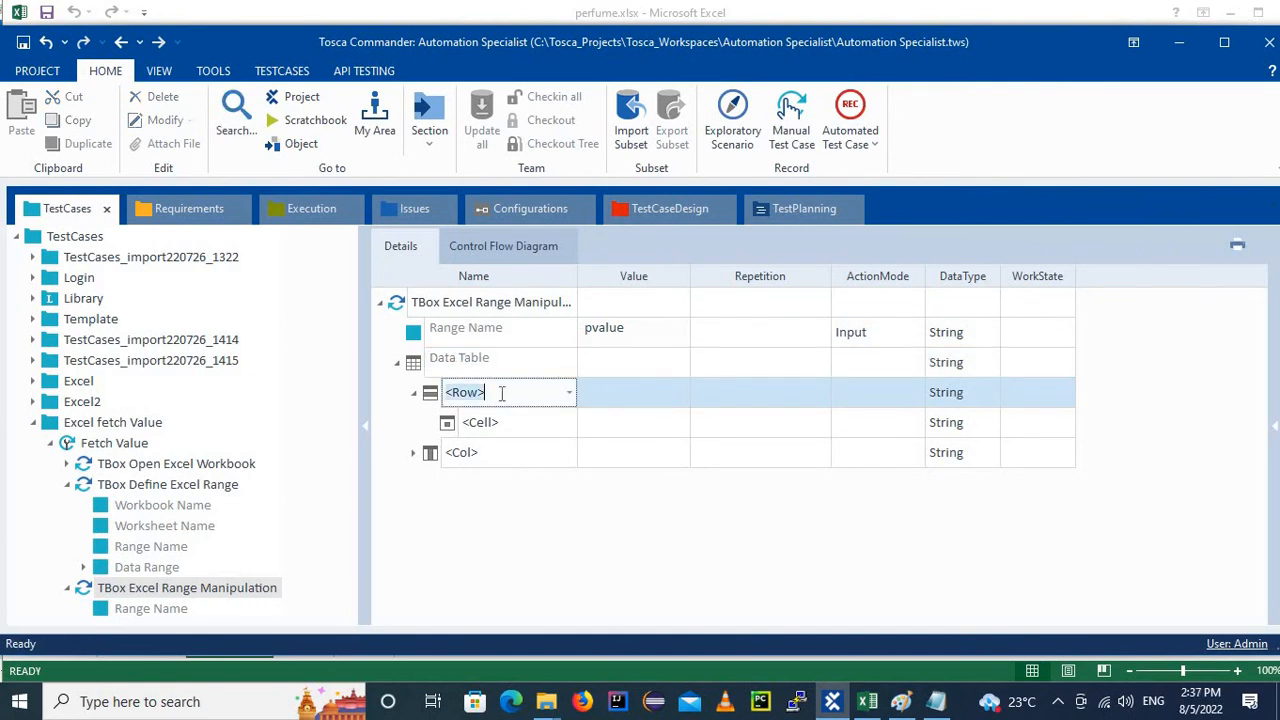
pyautogui.click(502, 394)
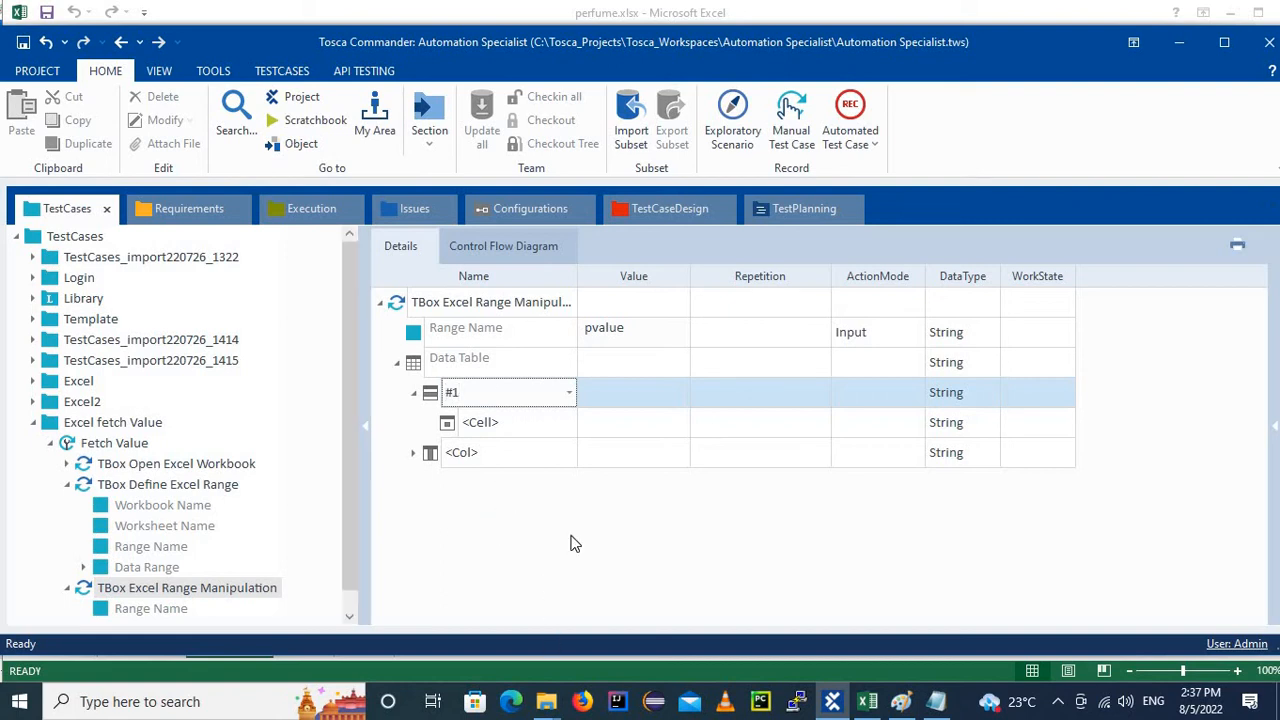
pyautogui.click(849, 402)
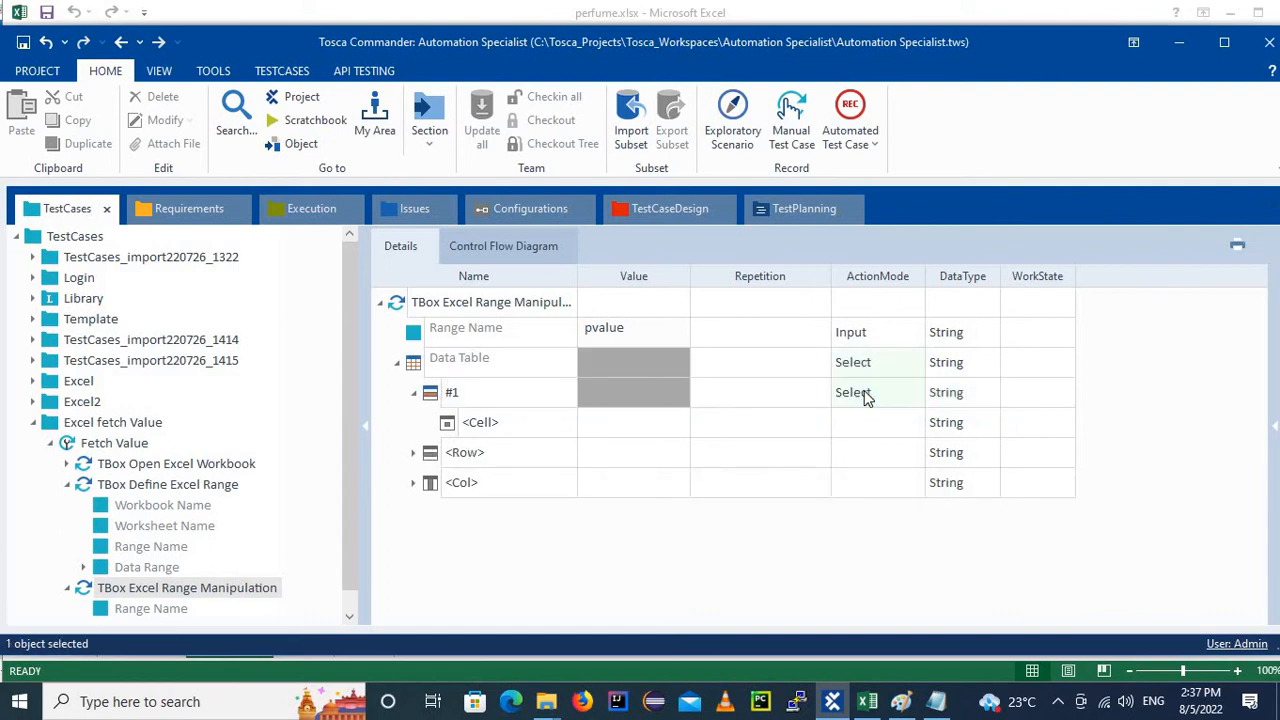
# Clear the name of the first Data Table row and enter it again as #1.
pyautogui.click(474, 392)
pyautogui.click(474, 392)
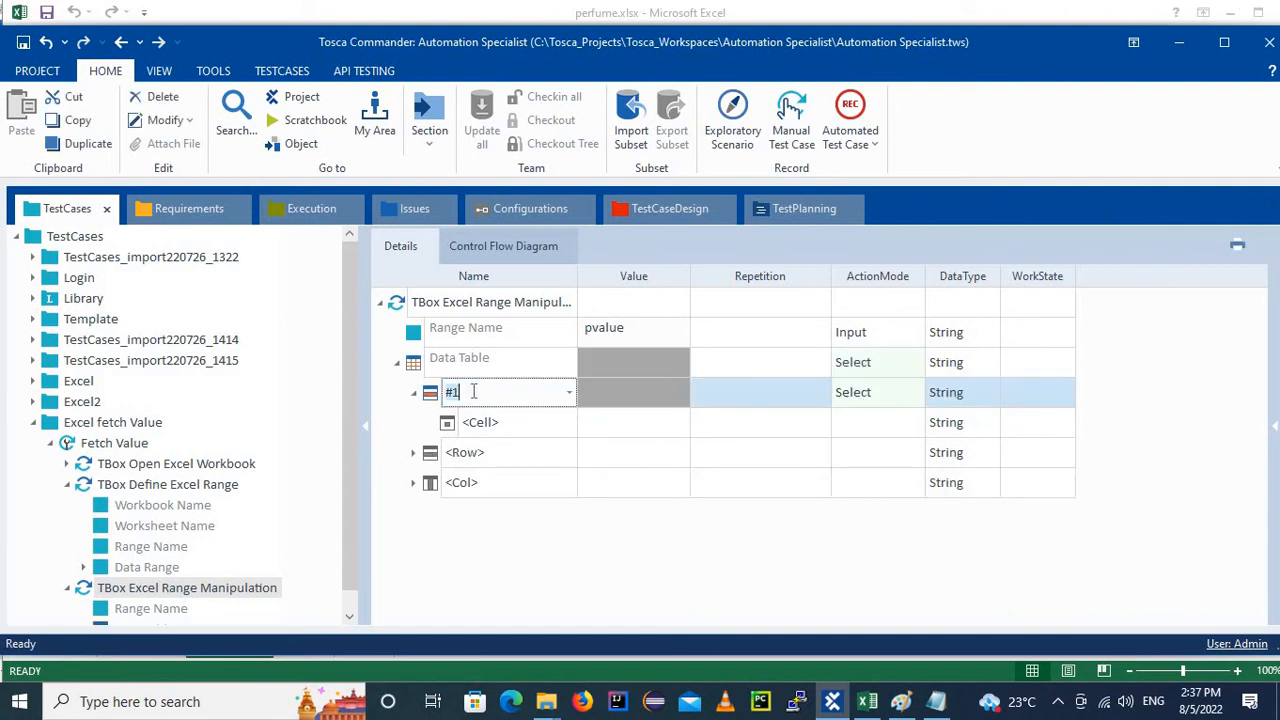
pyautogui.press('BackSpace')
pyautogui.press('Return')
pyautogui.click(494, 358)
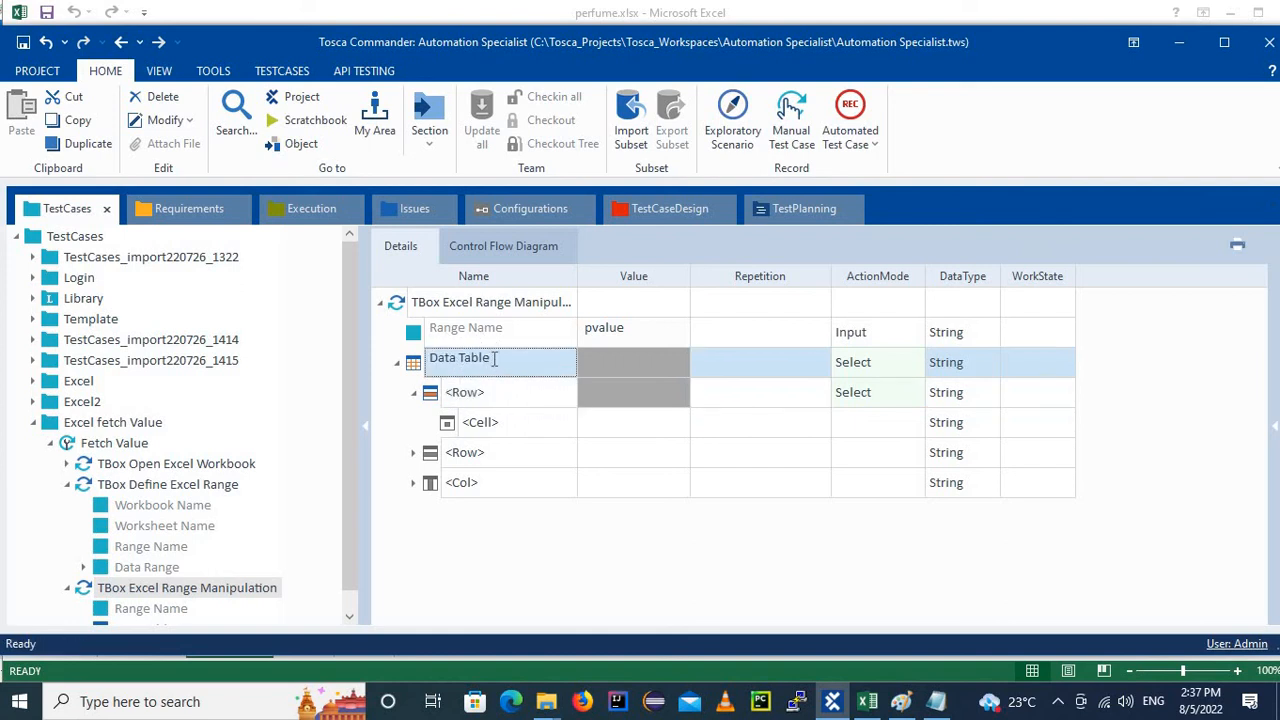
pyautogui.hotkey('ctrl', 'a')
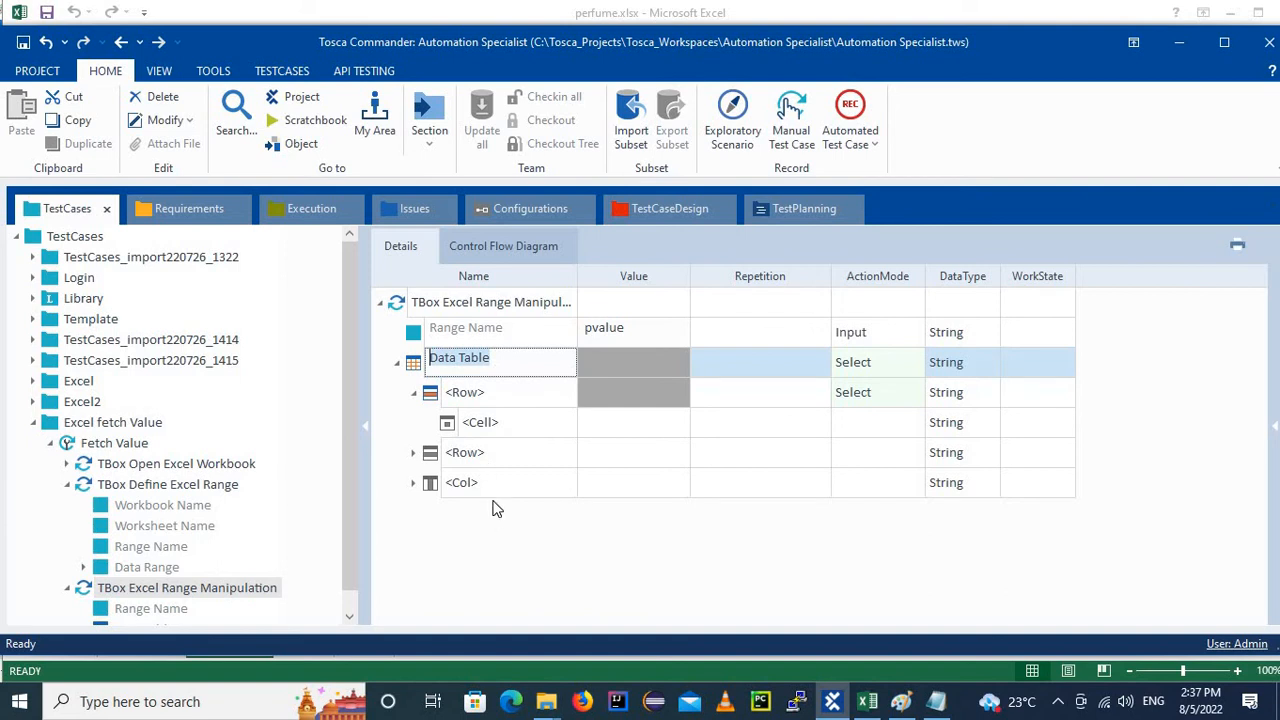
pyautogui.click(503, 391)
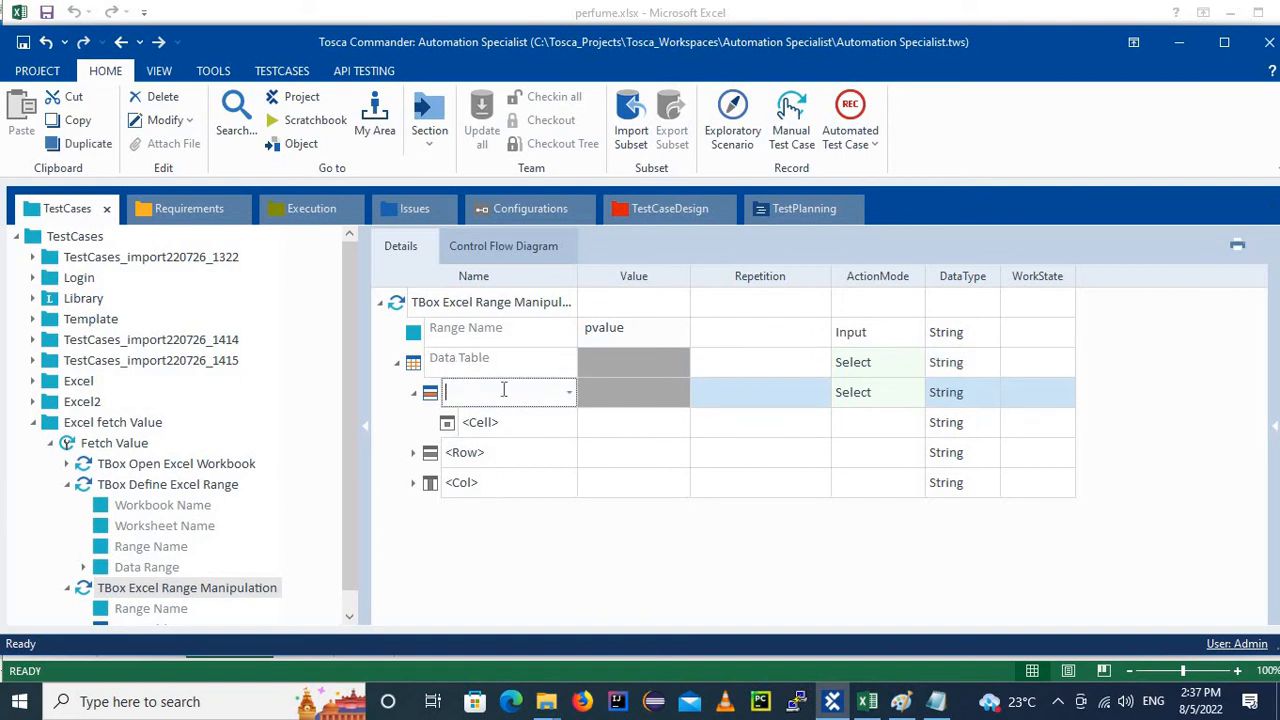
pyautogui.write('#1')
pyautogui.press('Return')
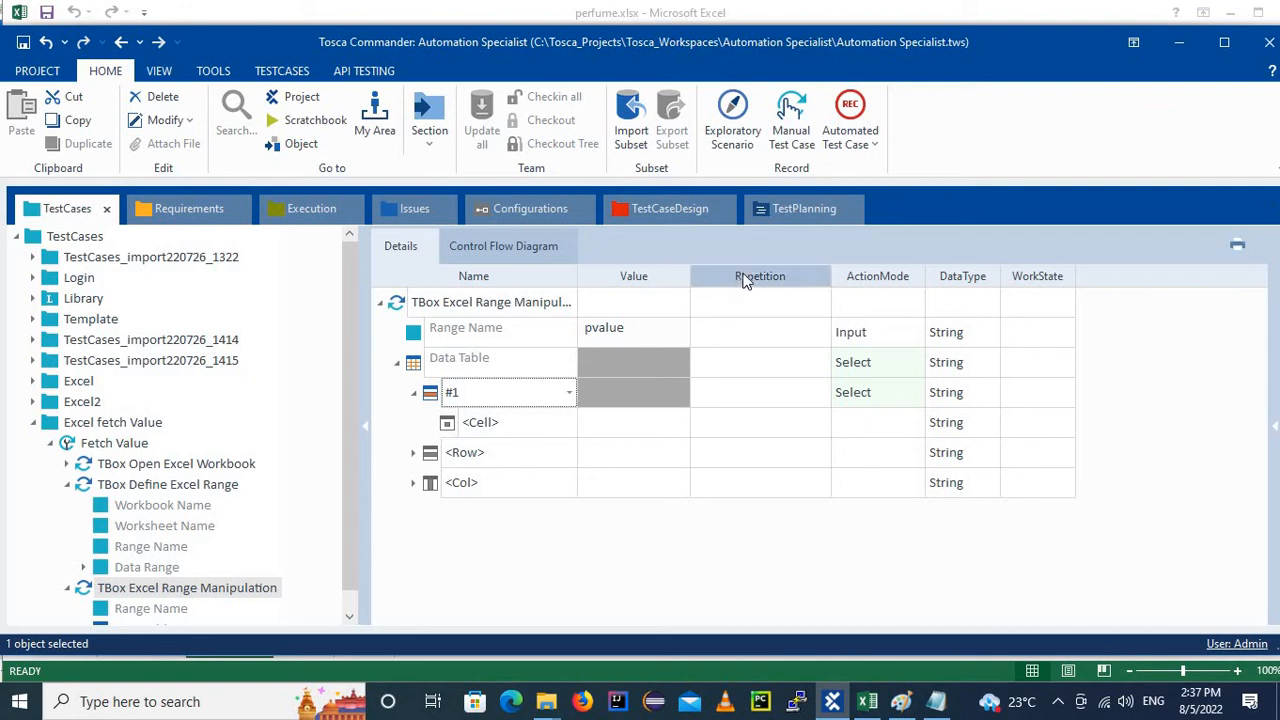
# Move the Repetition column behind WorkState and view the ActionMode options of row #1, keeping Select.
pyautogui.moveTo(783, 283)
pyautogui.mouseDown()
pyautogui.moveTo(1151, 291)
pyautogui.moveTo(1157, 318)
pyautogui.moveTo(1154, 294)
pyautogui.moveTo(808, 305)
pyautogui.moveTo(775, 285)
pyautogui.mouseUp()
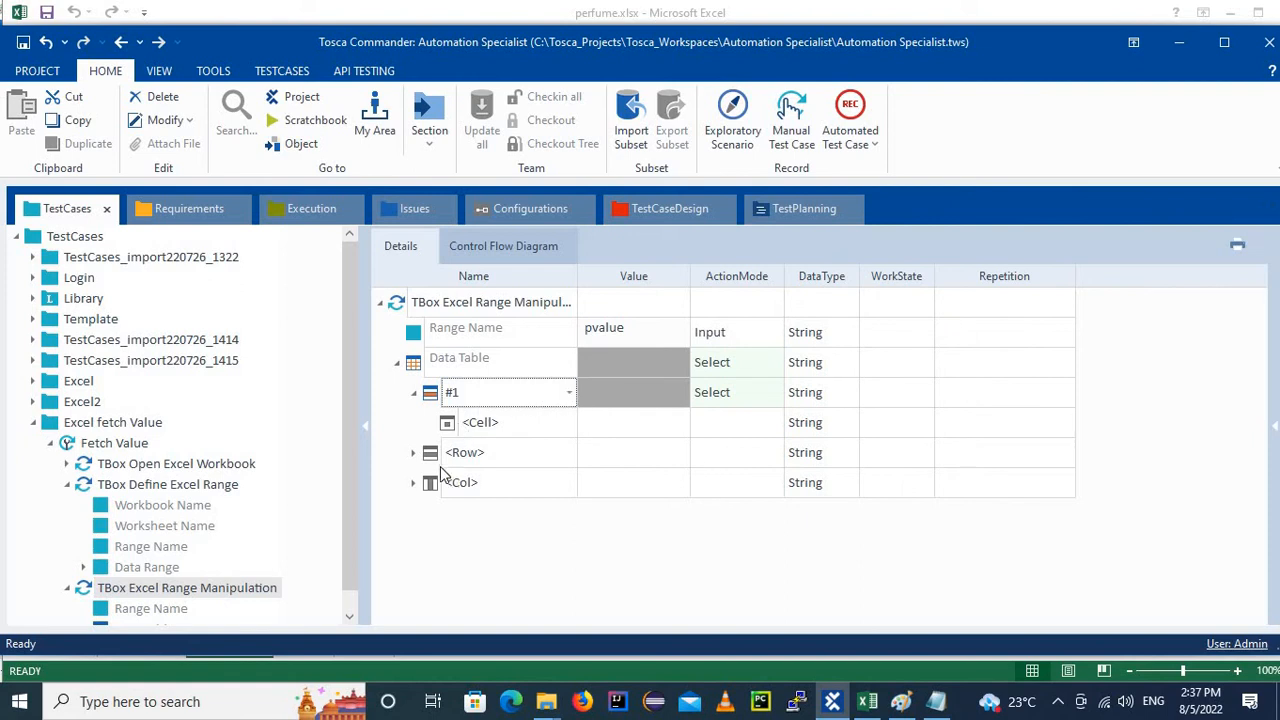
pyautogui.click(657, 393)
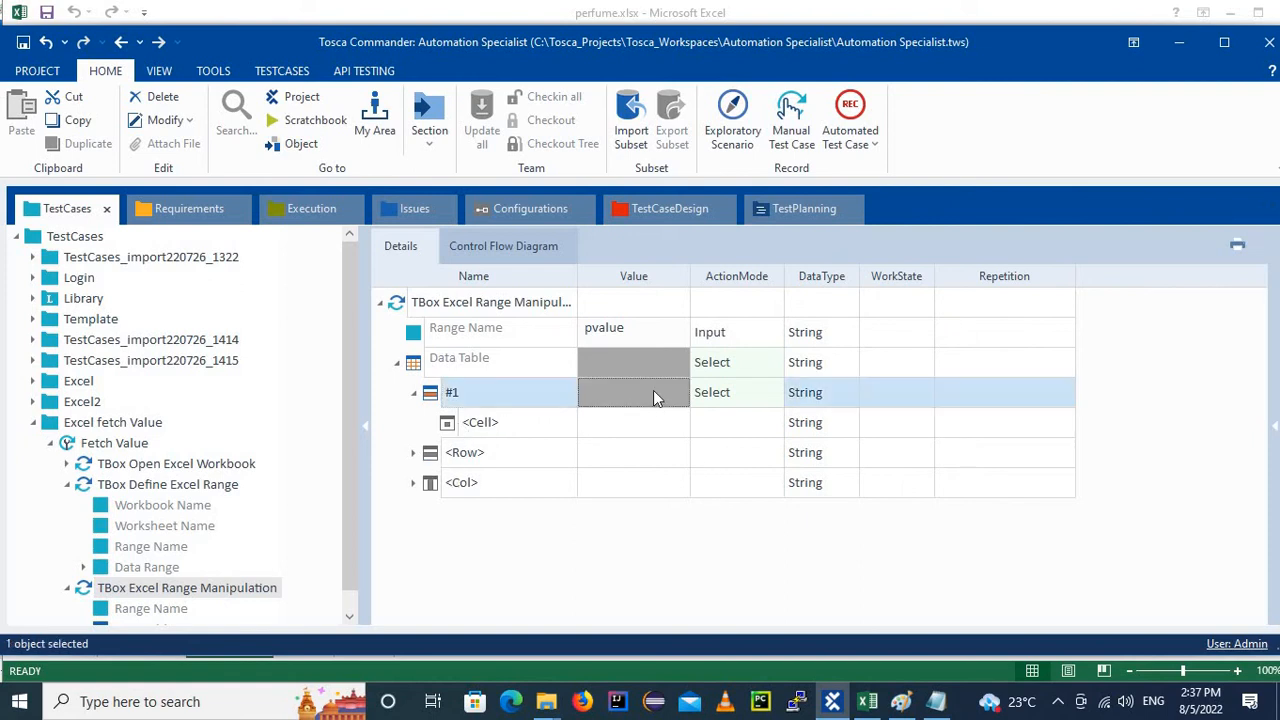
pyautogui.click(782, 396)
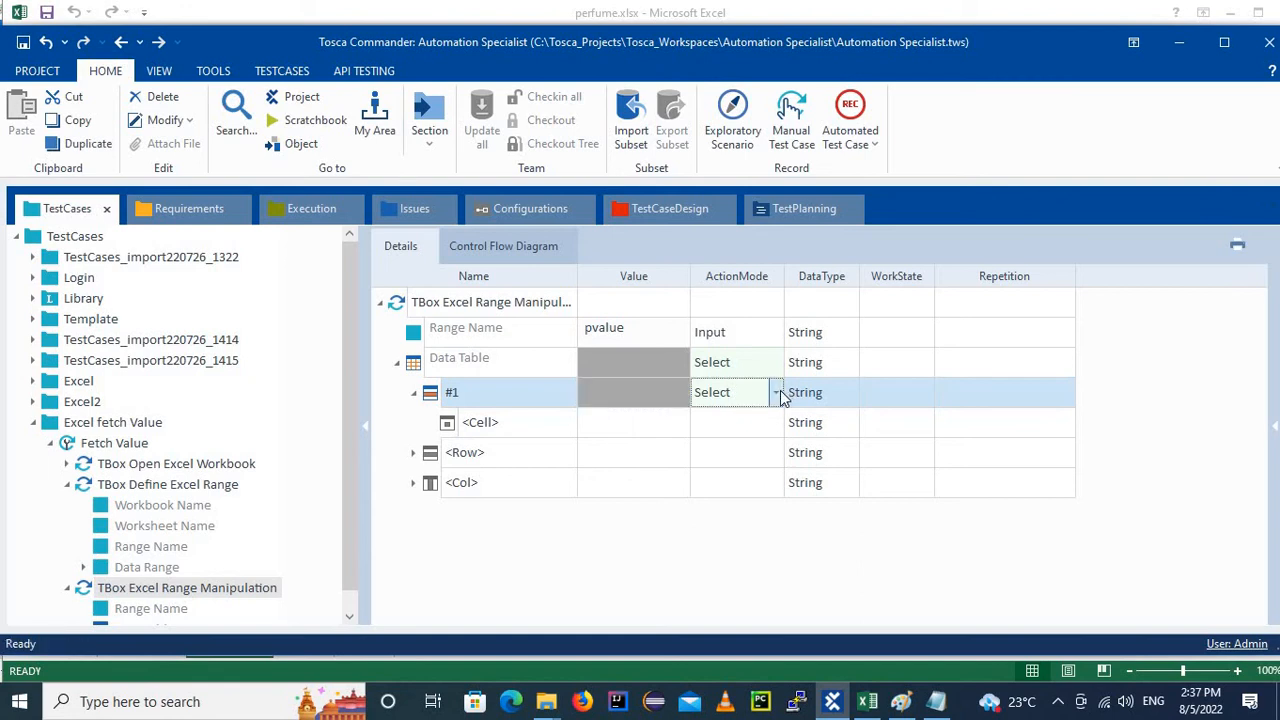
pyautogui.click(776, 393)
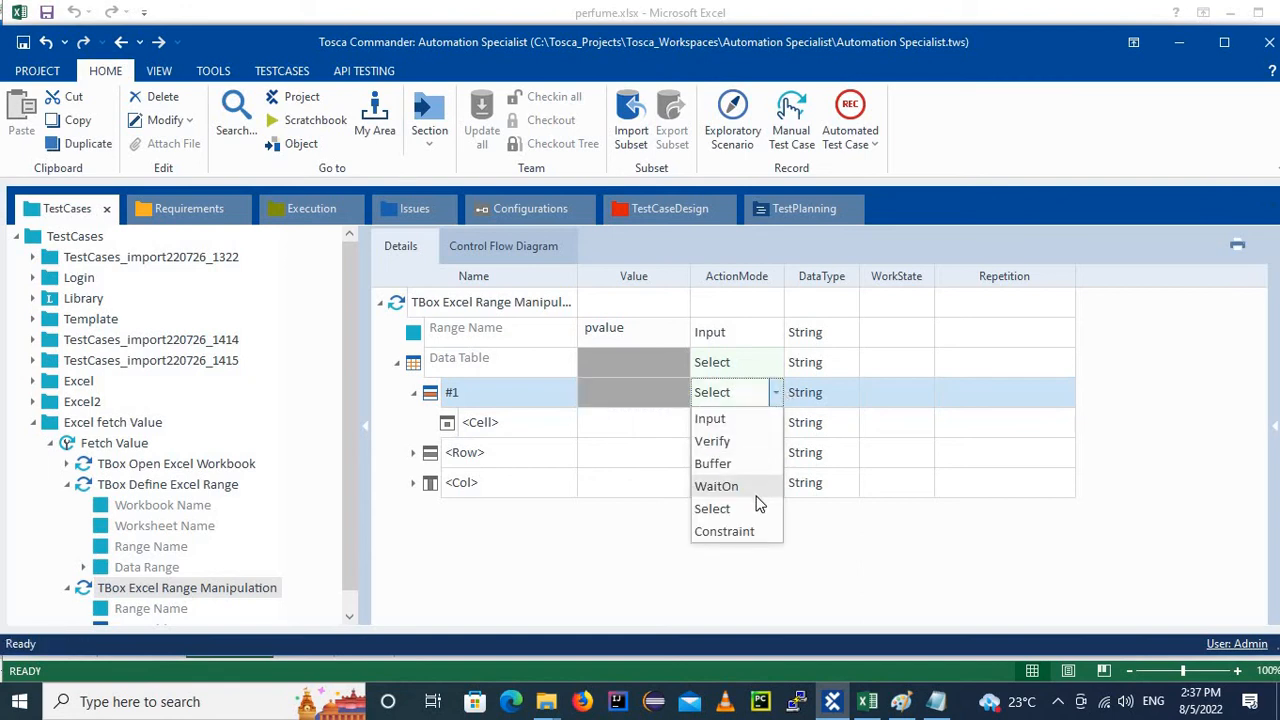
pyautogui.click(540, 422)
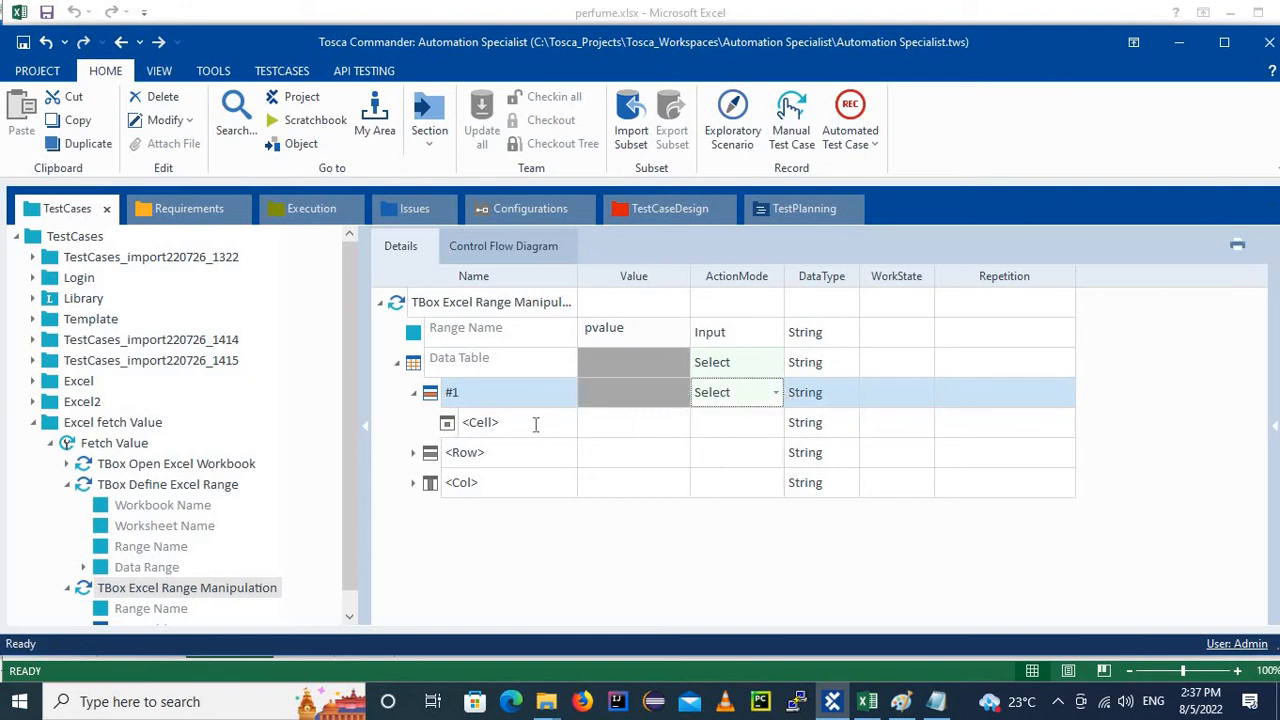
# Switch to Excel and check the header row and the USA entry on the population sheet.
pyautogui.click(536, 423)
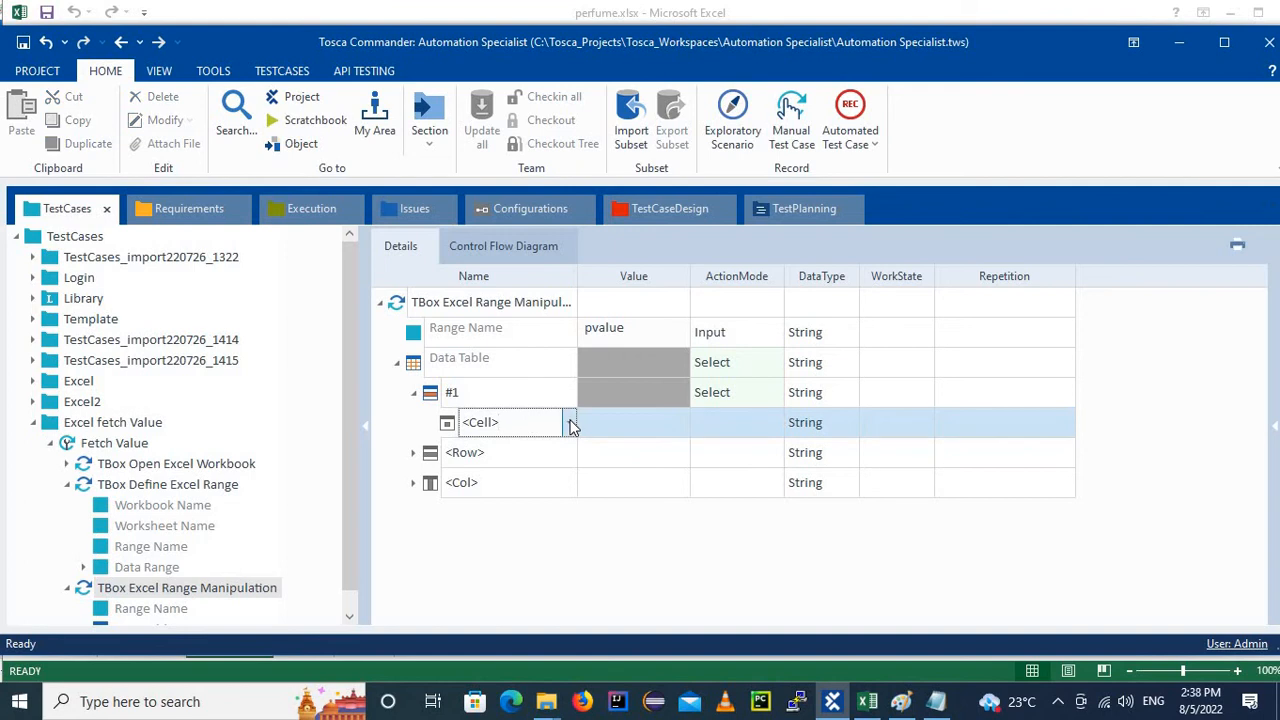
pyautogui.click(867, 701)
pyautogui.click(16, 245)
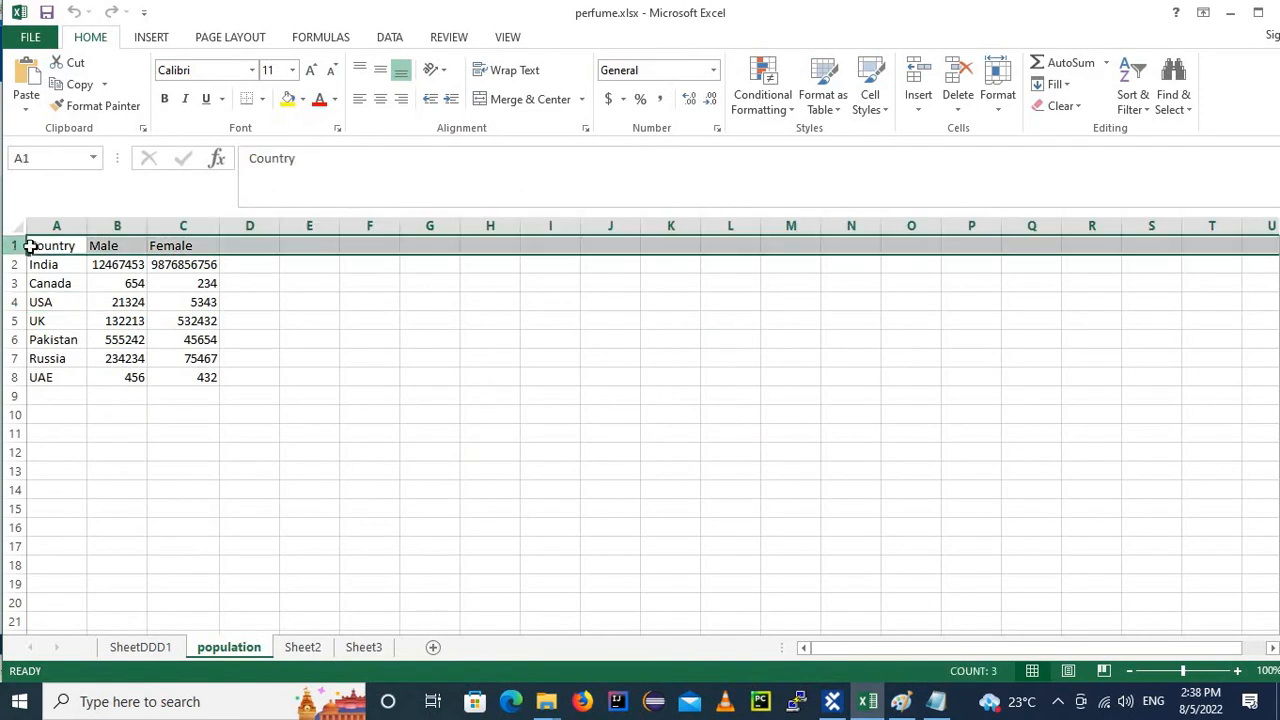
pyautogui.click(44, 304)
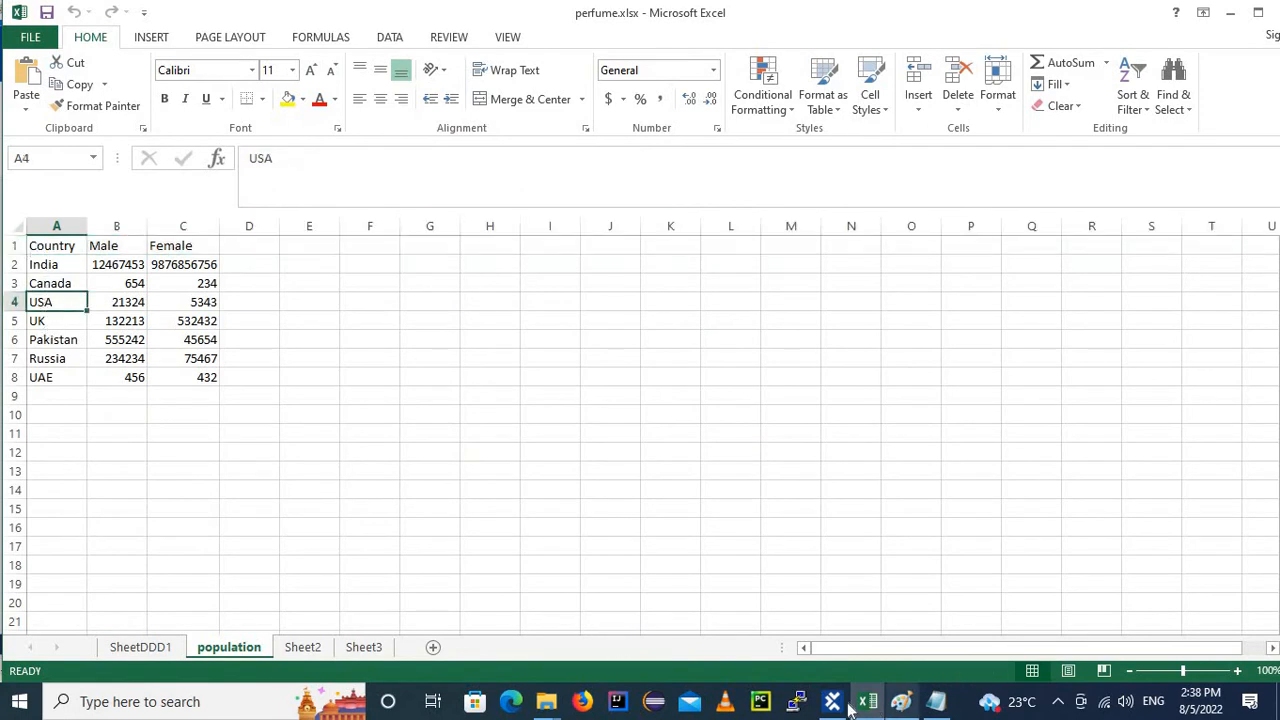
# Return to Tosca Commander and name the <Cell> entry under row #1 Country.
pyautogui.click(797, 701)
pyautogui.click(559, 425)
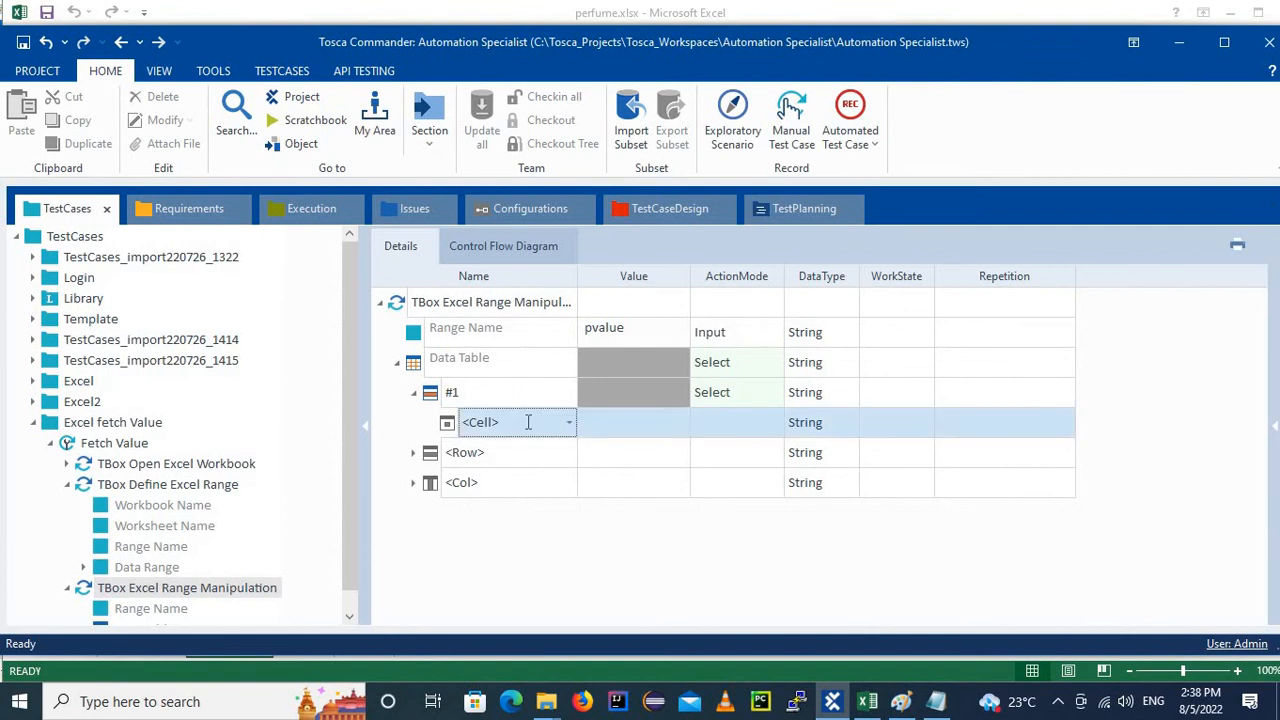
pyautogui.click(473, 421)
pyautogui.hotkey('ctrl', 'a')
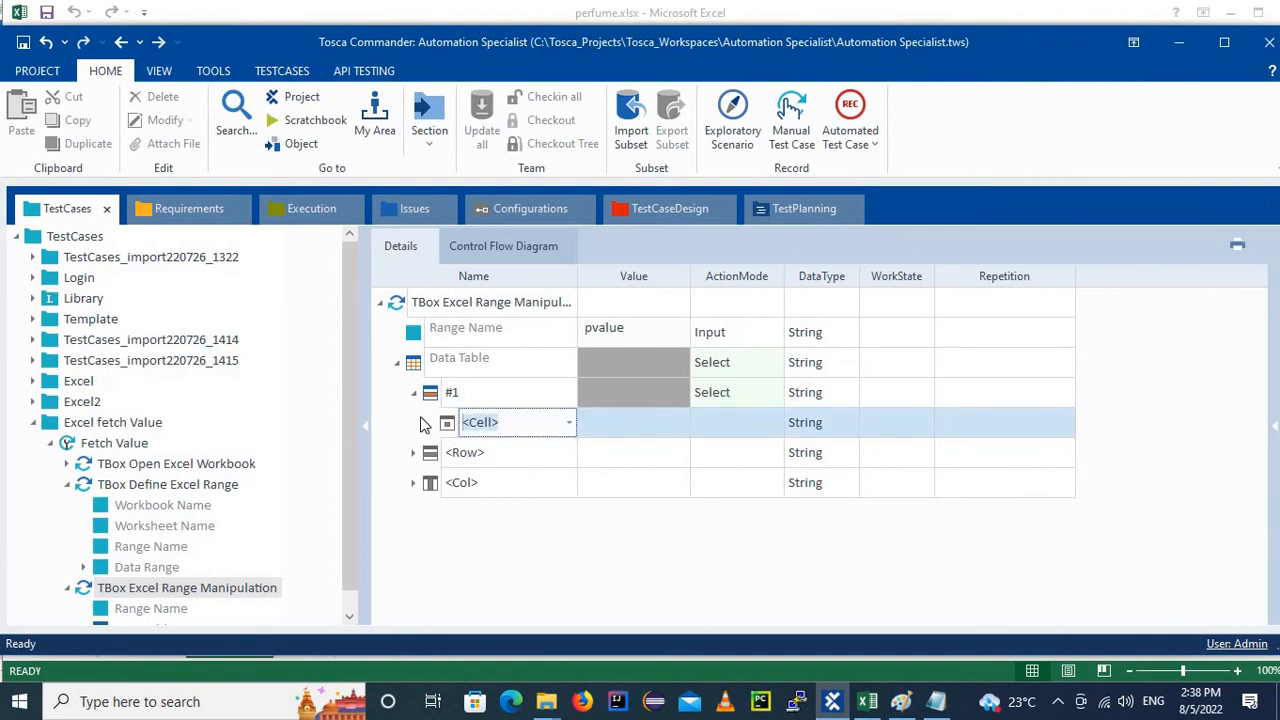
pyautogui.write('Country')
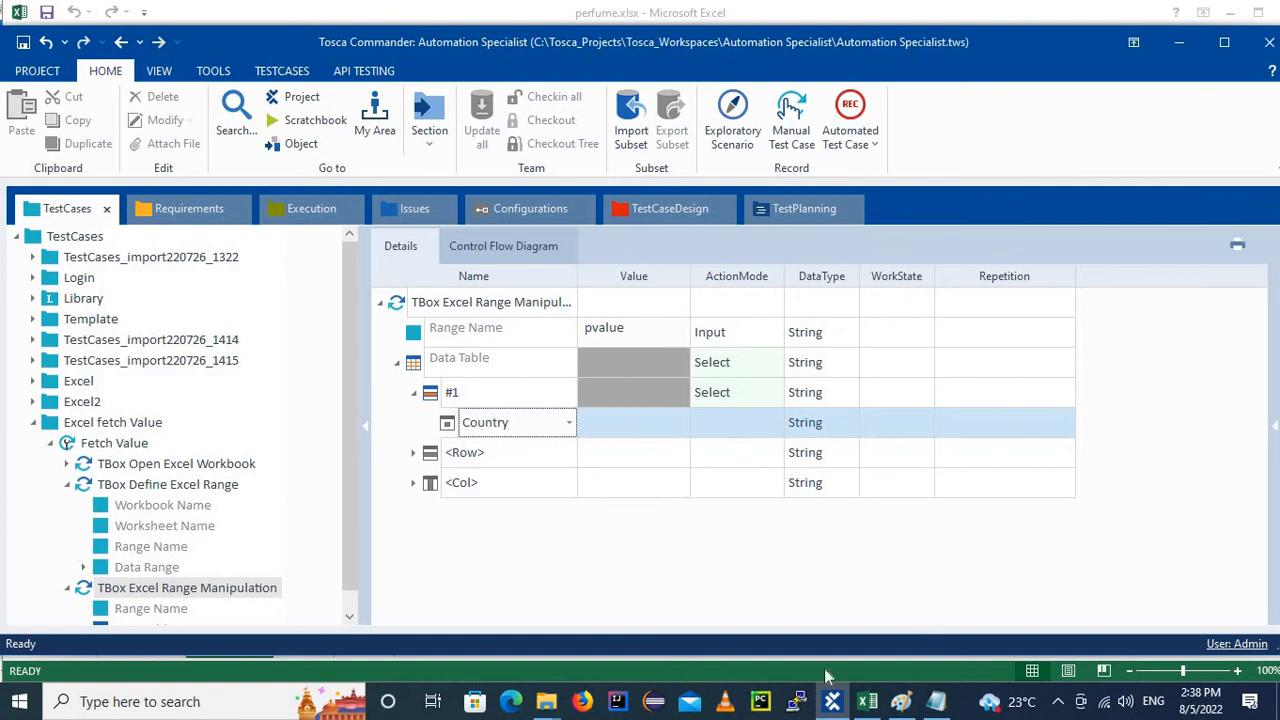
# Switch to Excel and locate USA under the Country header for use as the lookup value.
pyautogui.click(862, 704)
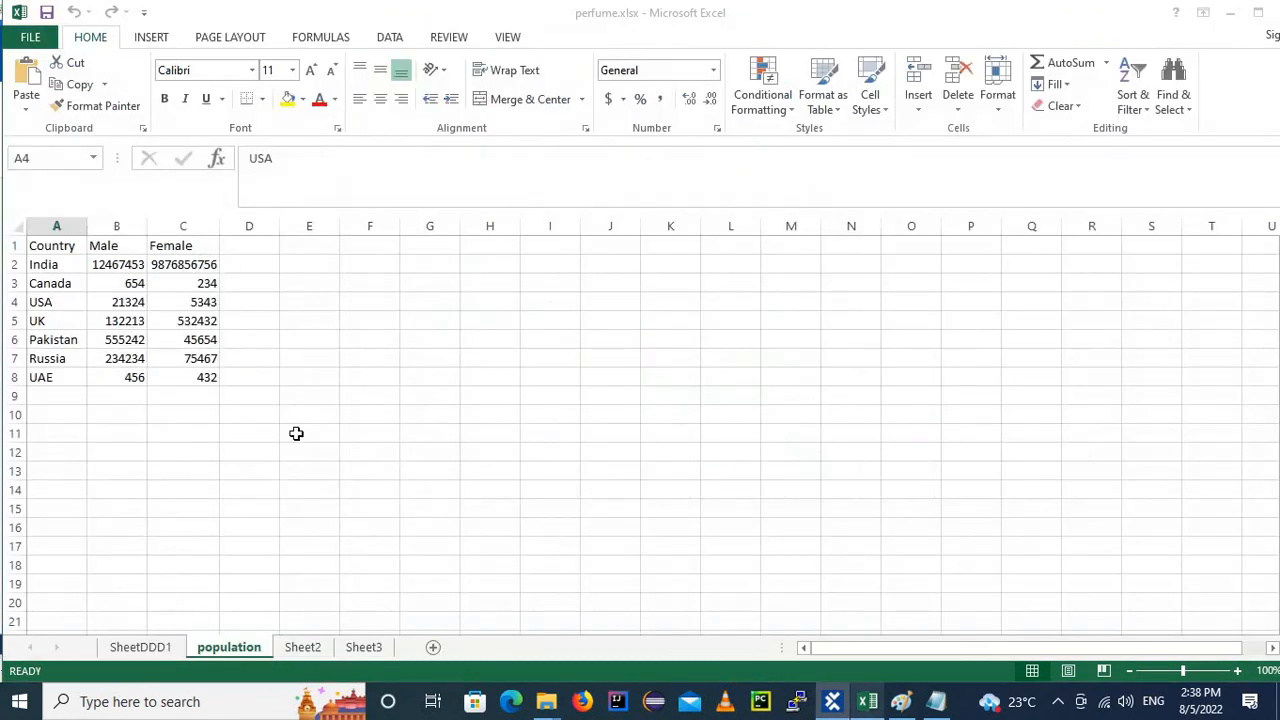
pyautogui.click(60, 245)
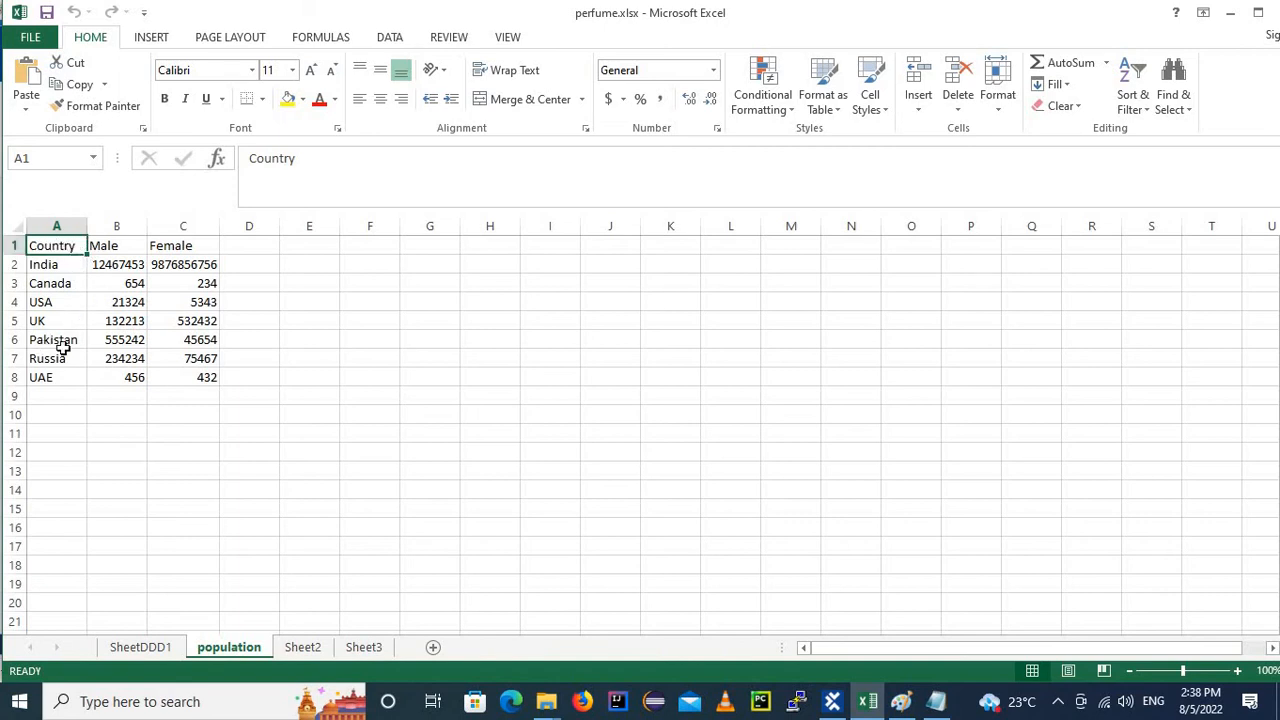
pyautogui.click(52, 306)
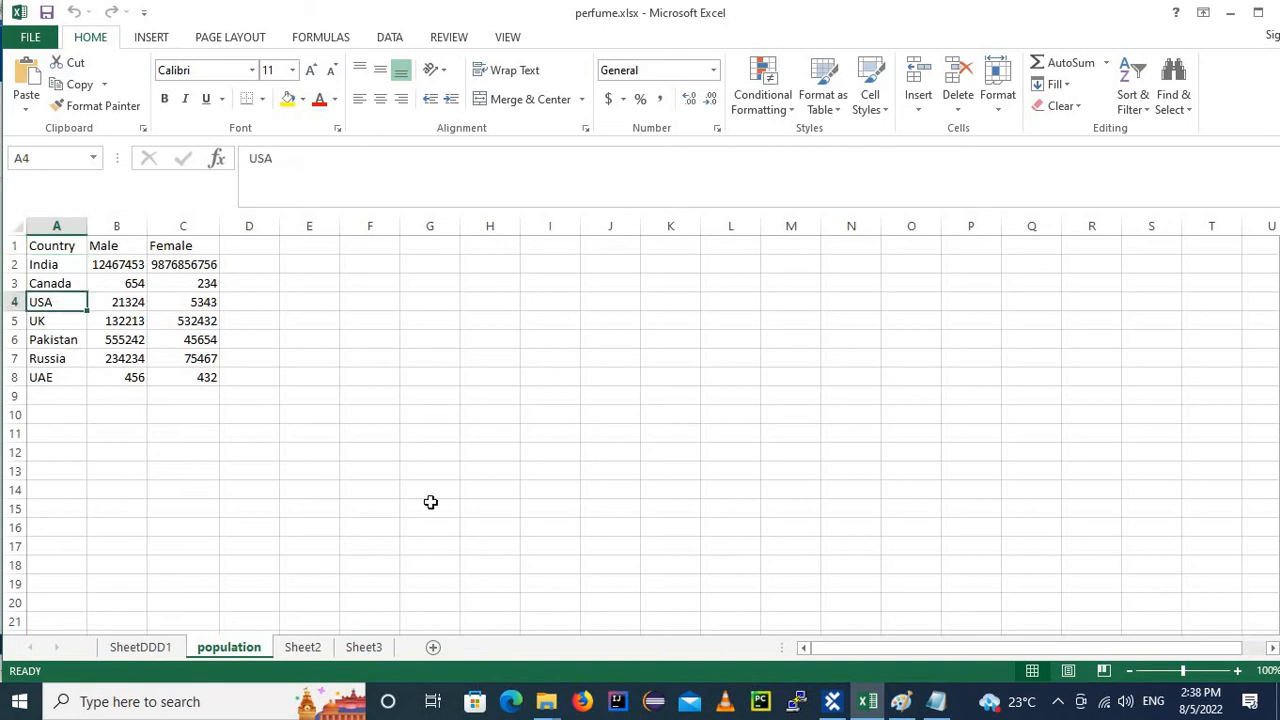
# Return to Tosca Commander, set the Country cell's value to USA and its ActionMode to Constraint.
pyautogui.click(838, 702)
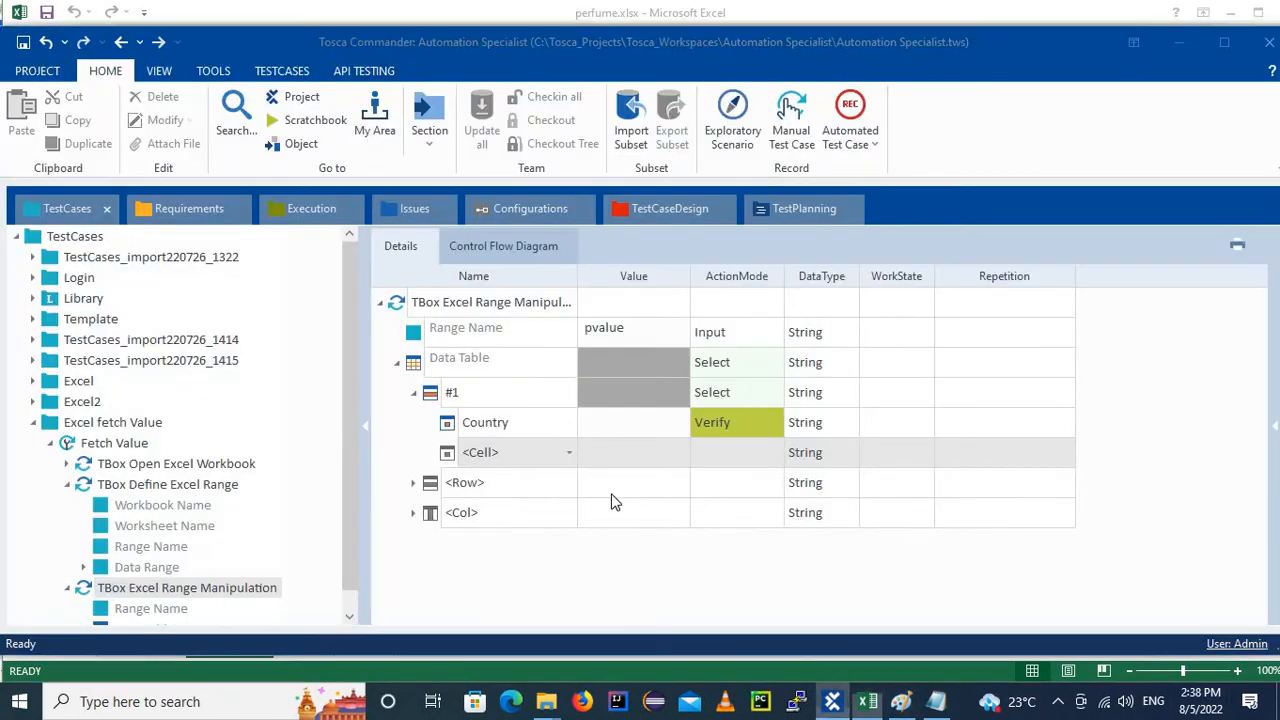
pyautogui.click(628, 427)
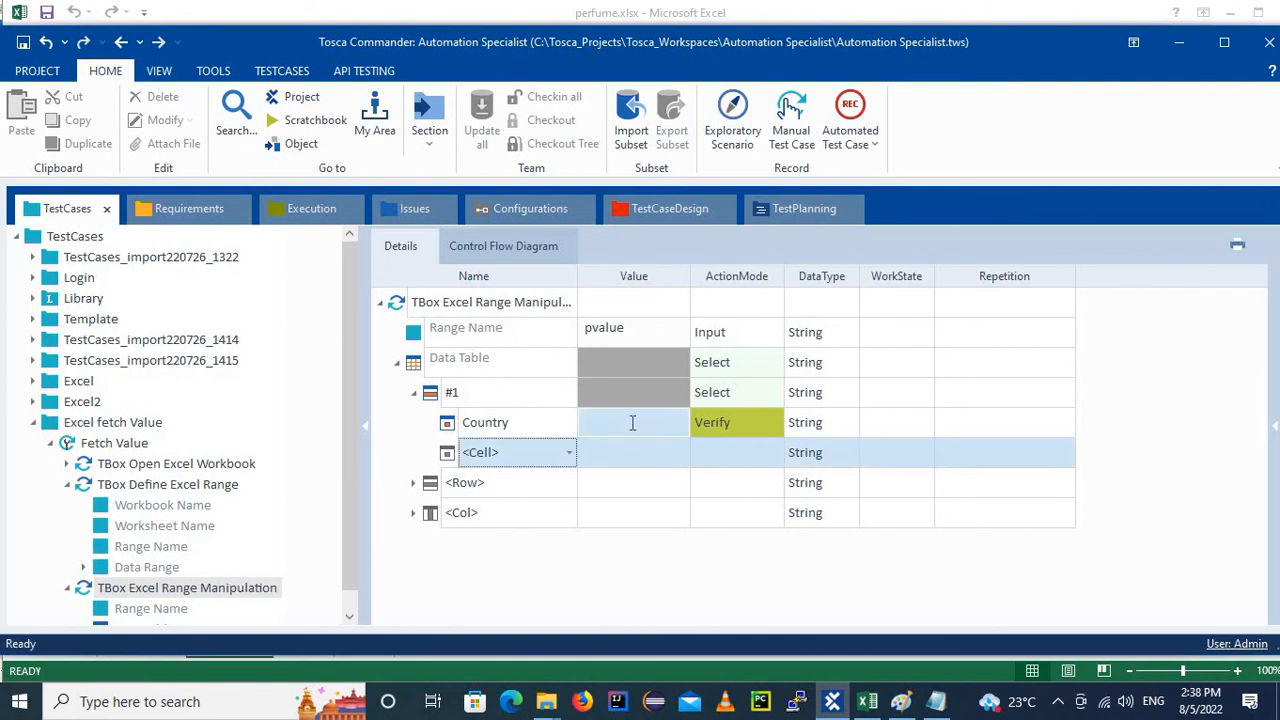
pyautogui.click(632, 422)
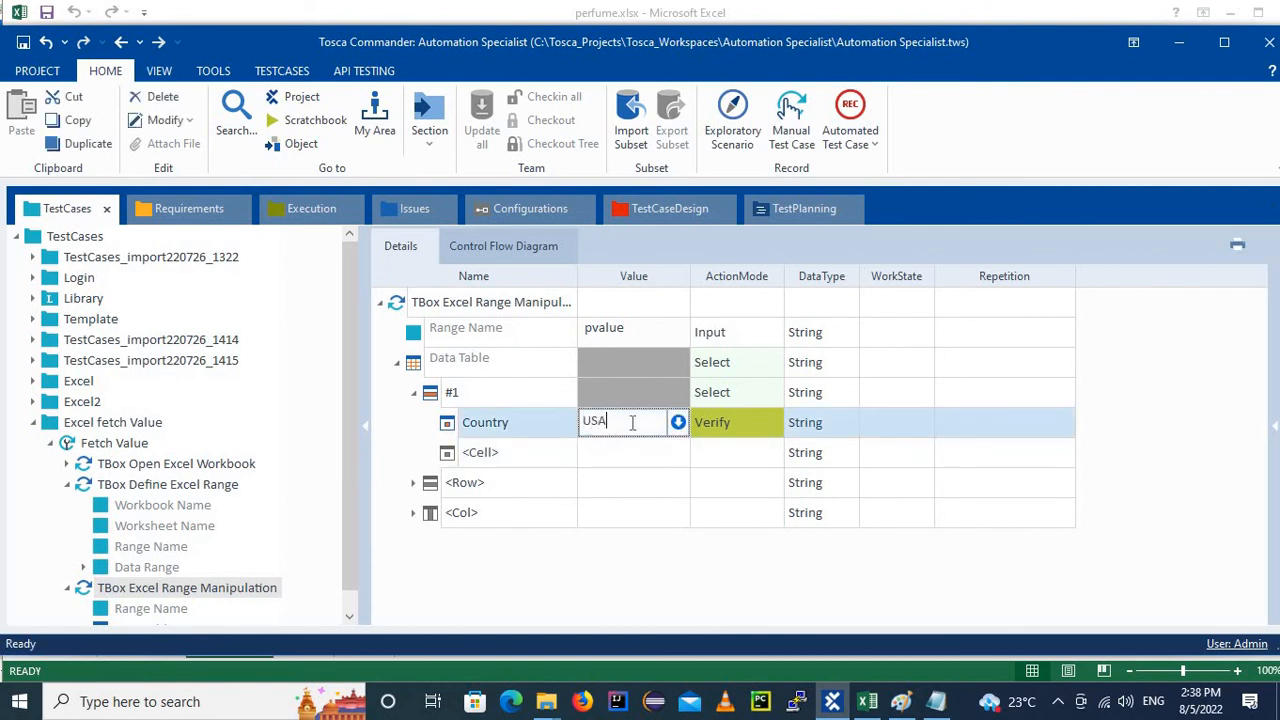
pyautogui.click(777, 422)
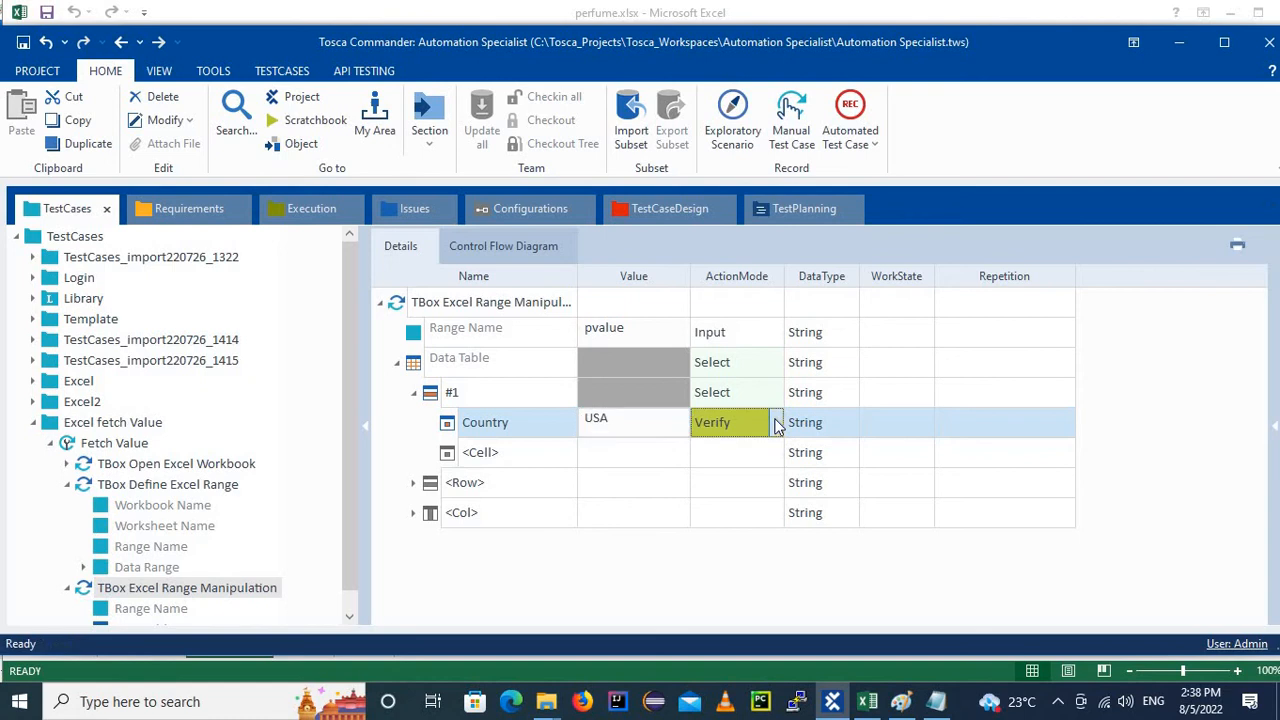
pyautogui.click(776, 422)
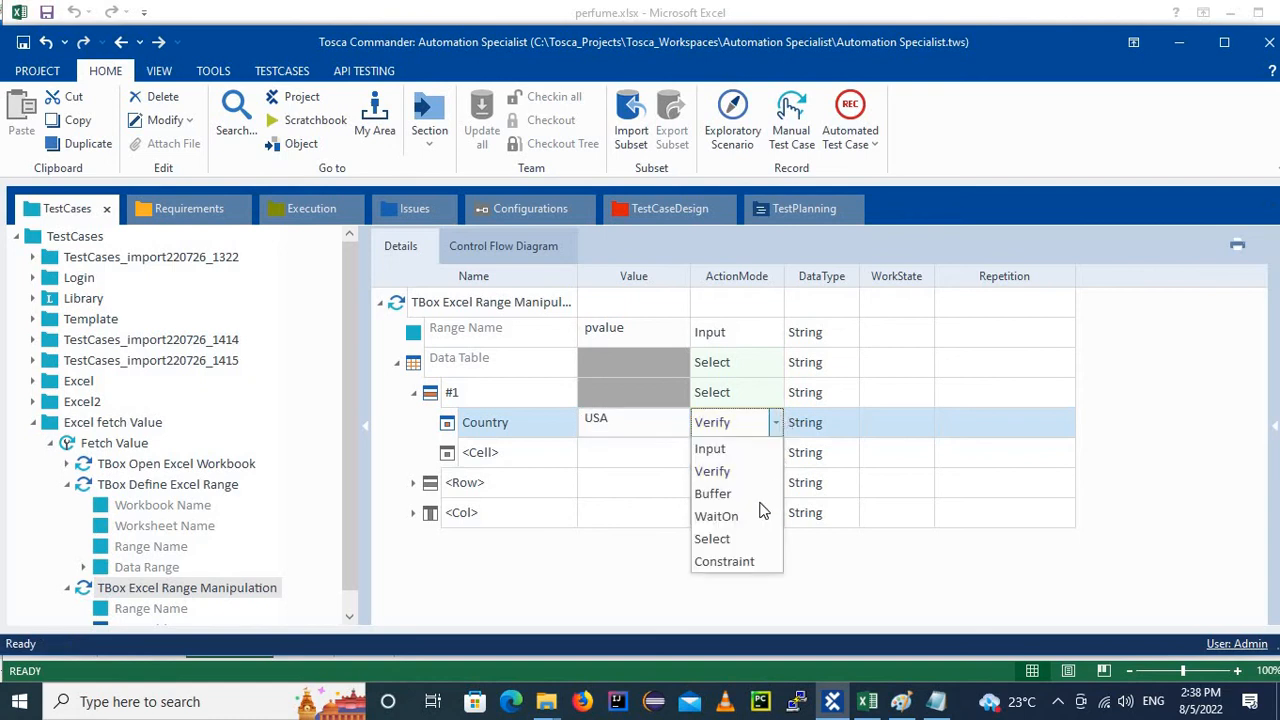
pyautogui.click(735, 560)
pyautogui.click(961, 583)
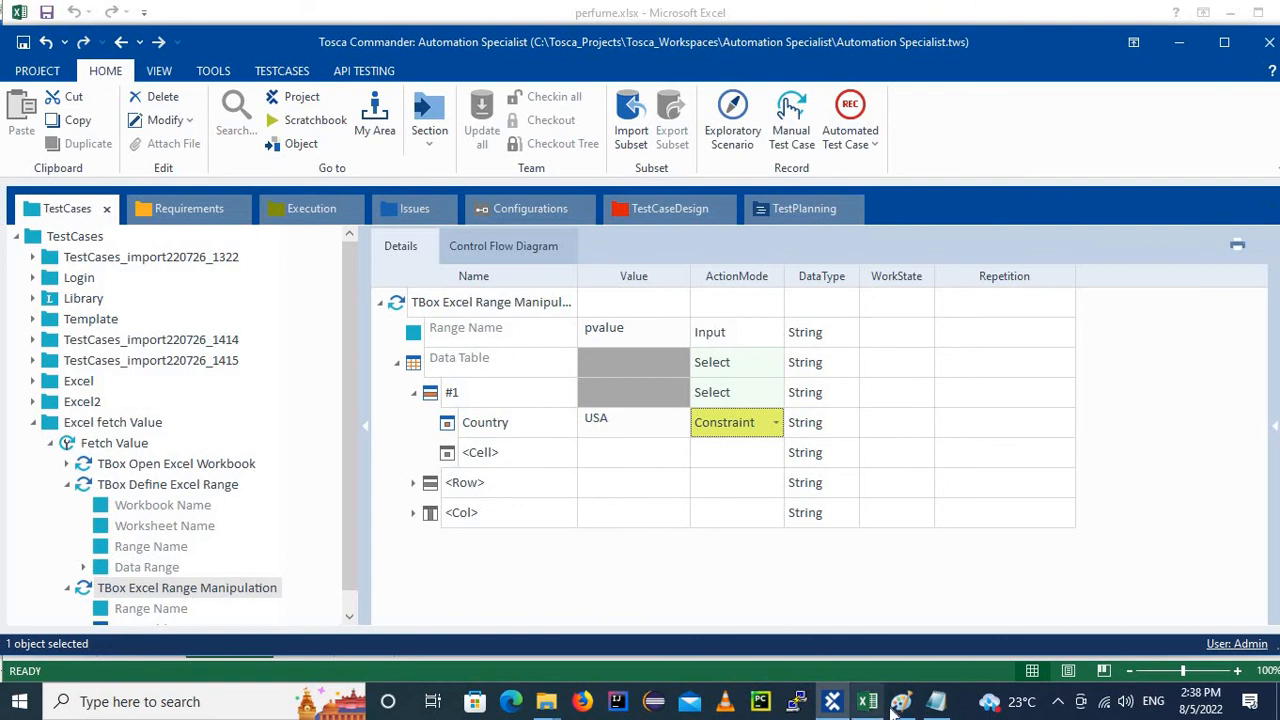
# Switch to Excel and check the Country header, the USA entry and USA's Male figure on the population sheet.
pyautogui.moveTo(870, 705)
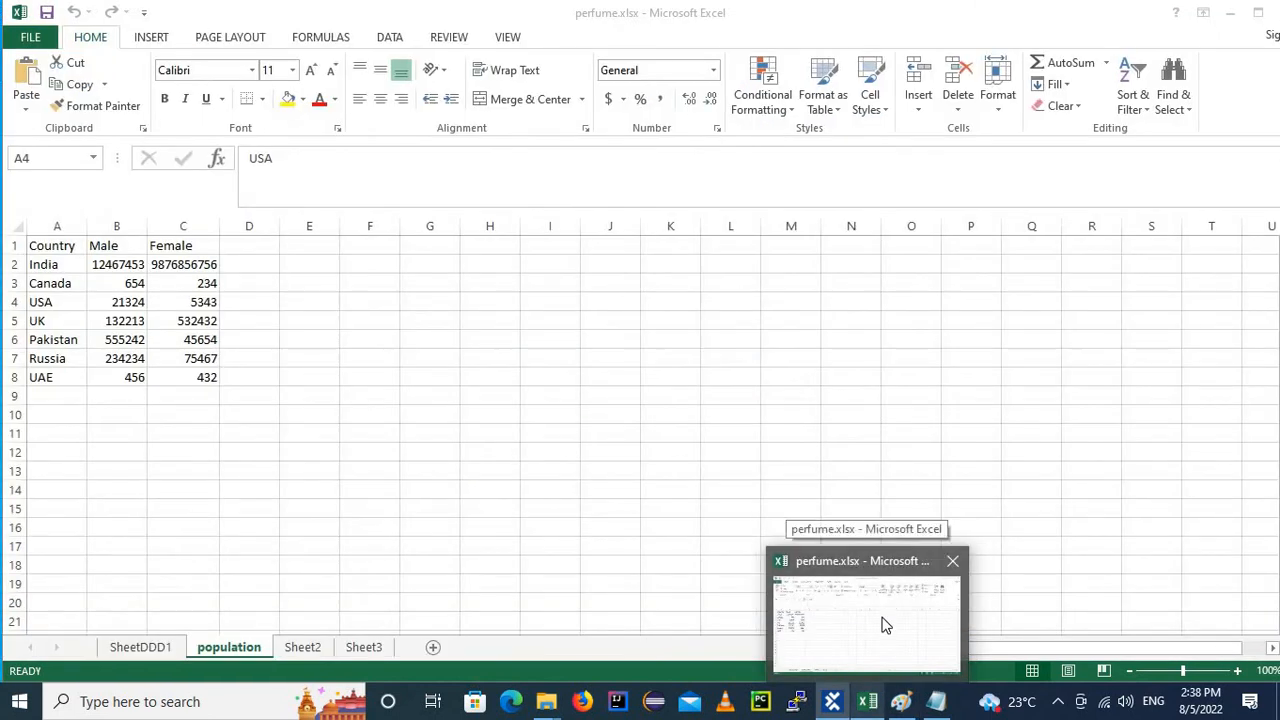
pyautogui.click(886, 628)
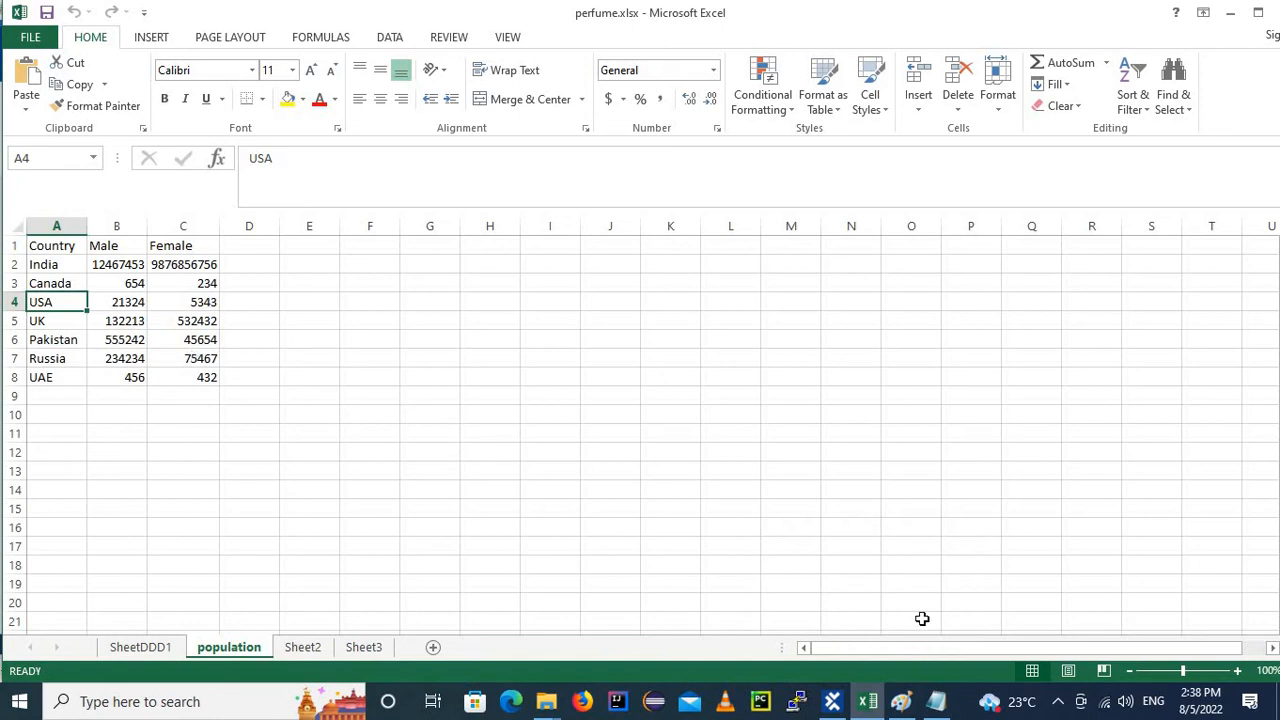
pyautogui.click(832, 701)
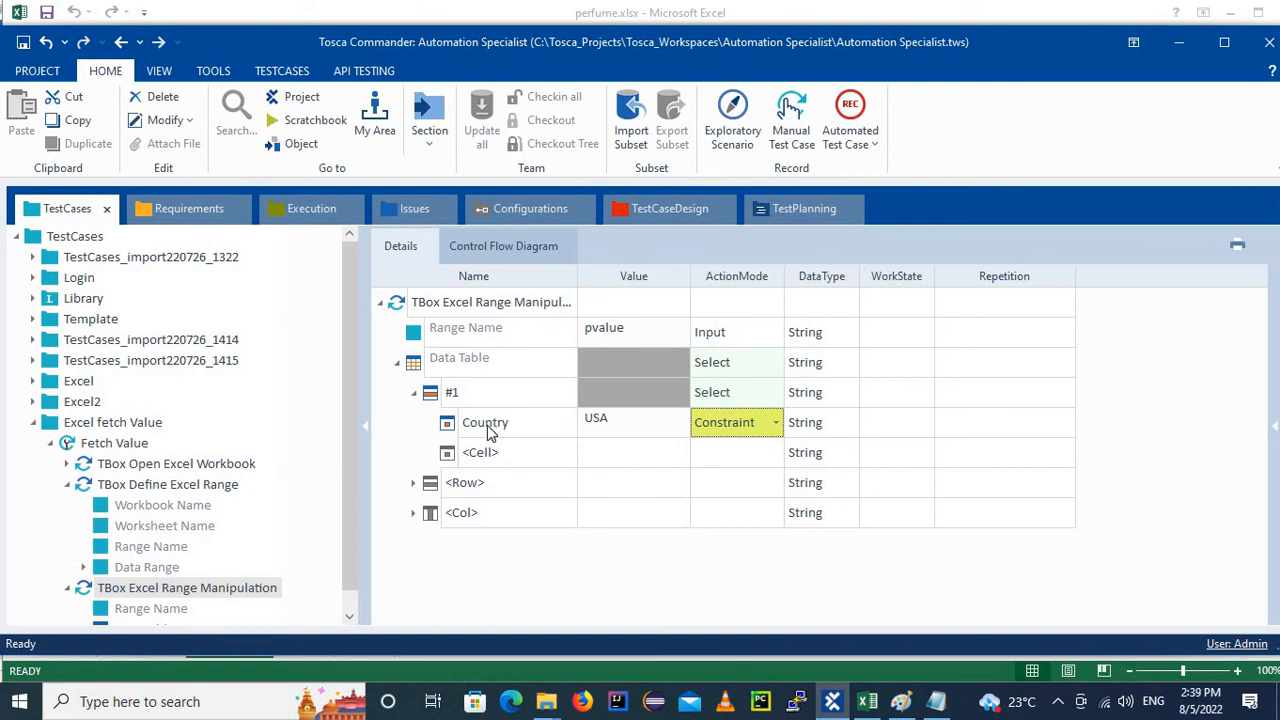
pyautogui.click(867, 701)
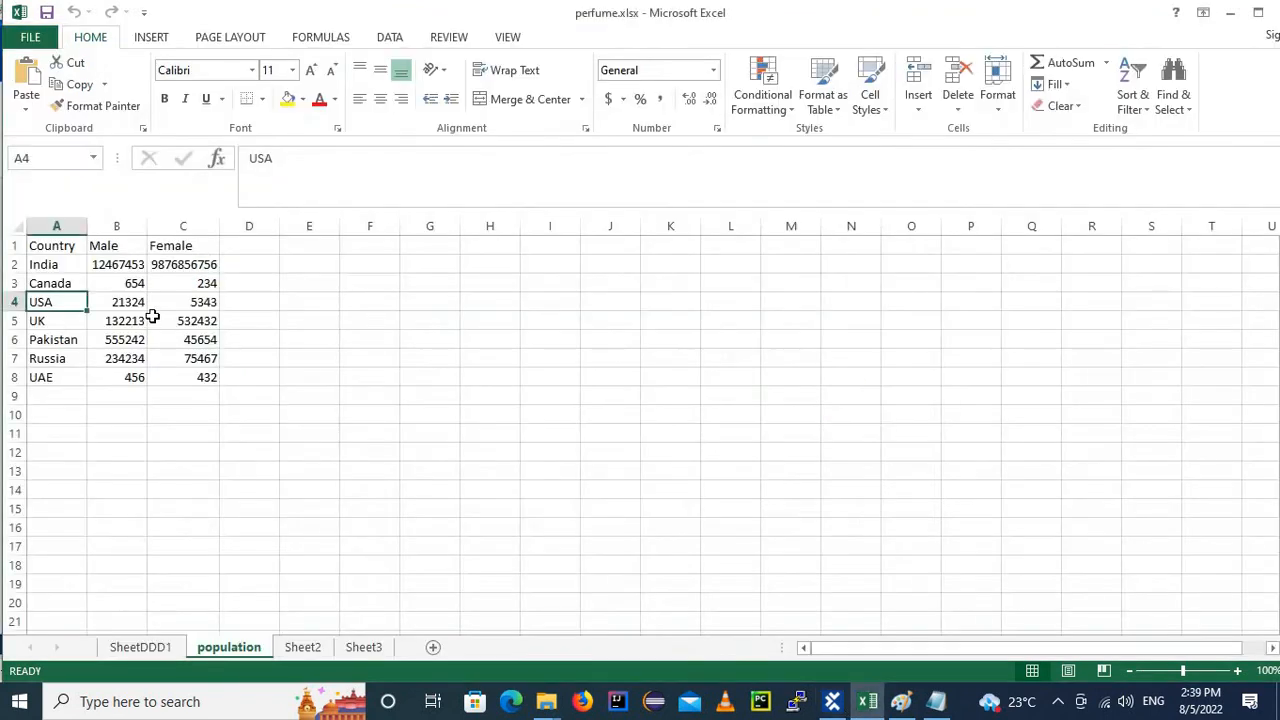
pyautogui.click(69, 245)
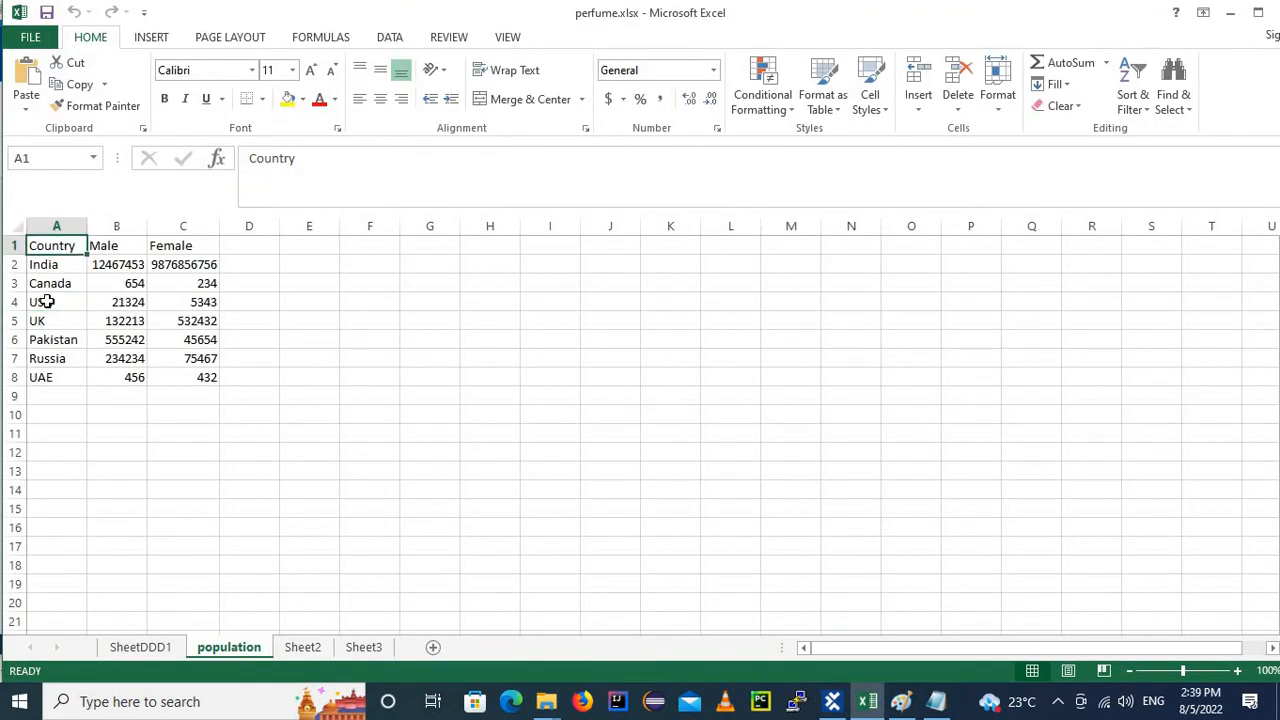
pyautogui.click(47, 301)
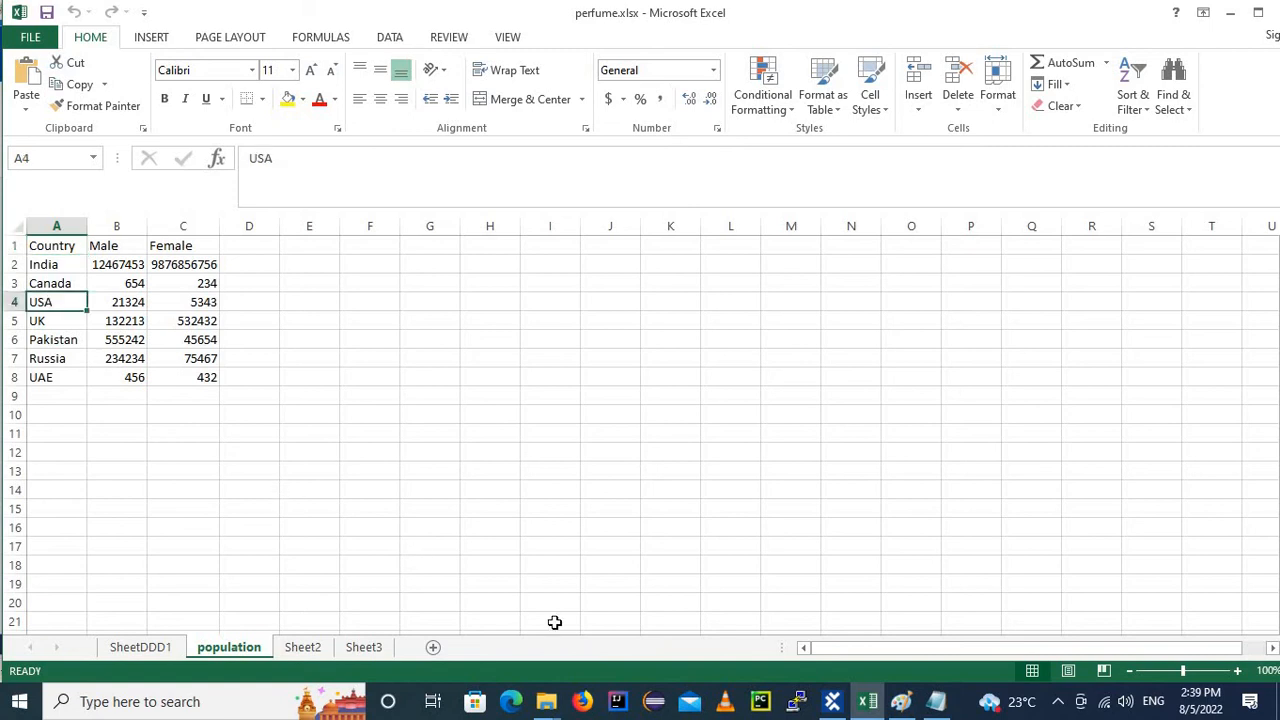
pyautogui.click(137, 305)
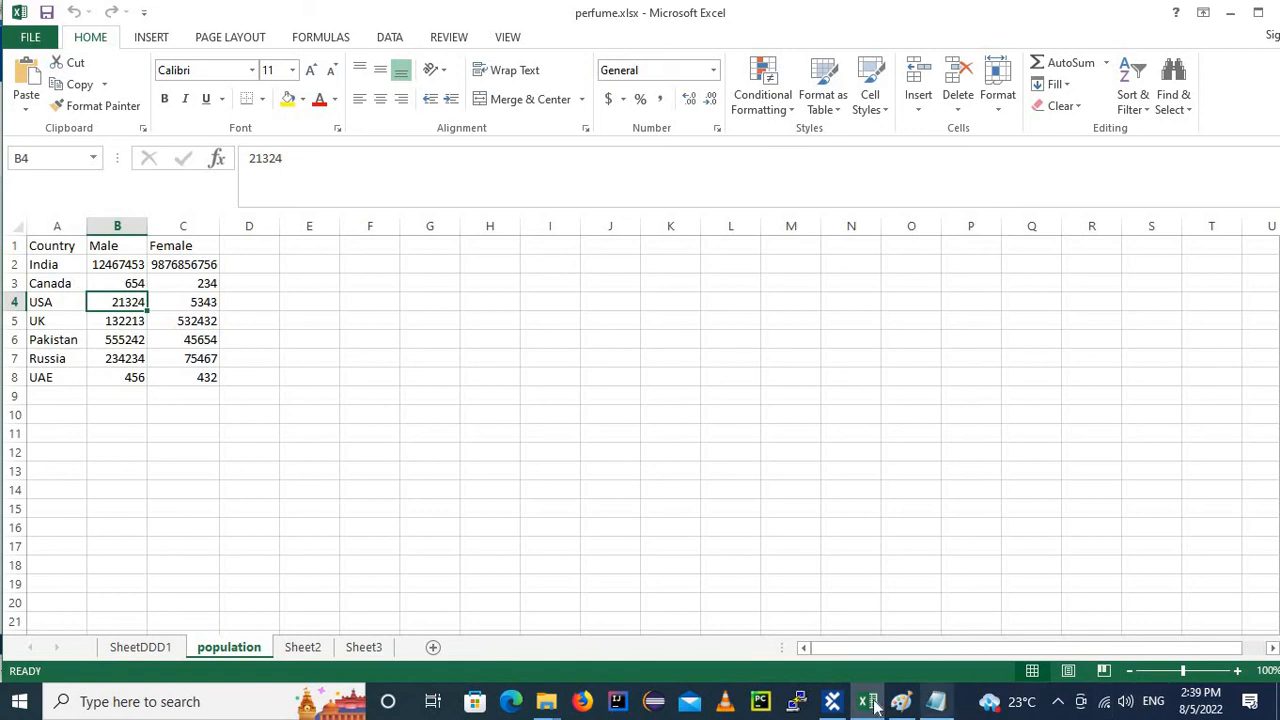
# Return to Tosca Commander and name the <Cell> entry below Country as Male.
pyautogui.hotkey('alt', 'Tab')
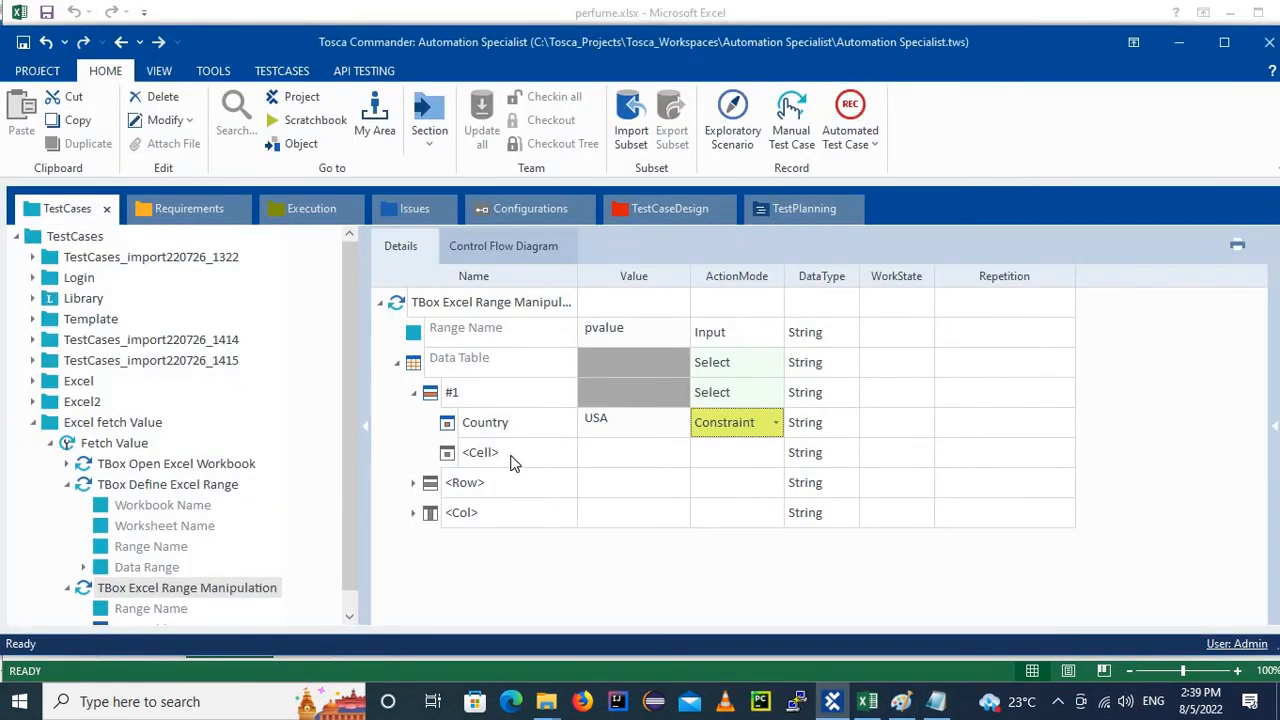
pyautogui.click(515, 455)
pyautogui.click(560, 452)
pyautogui.doubleClick(560, 452)
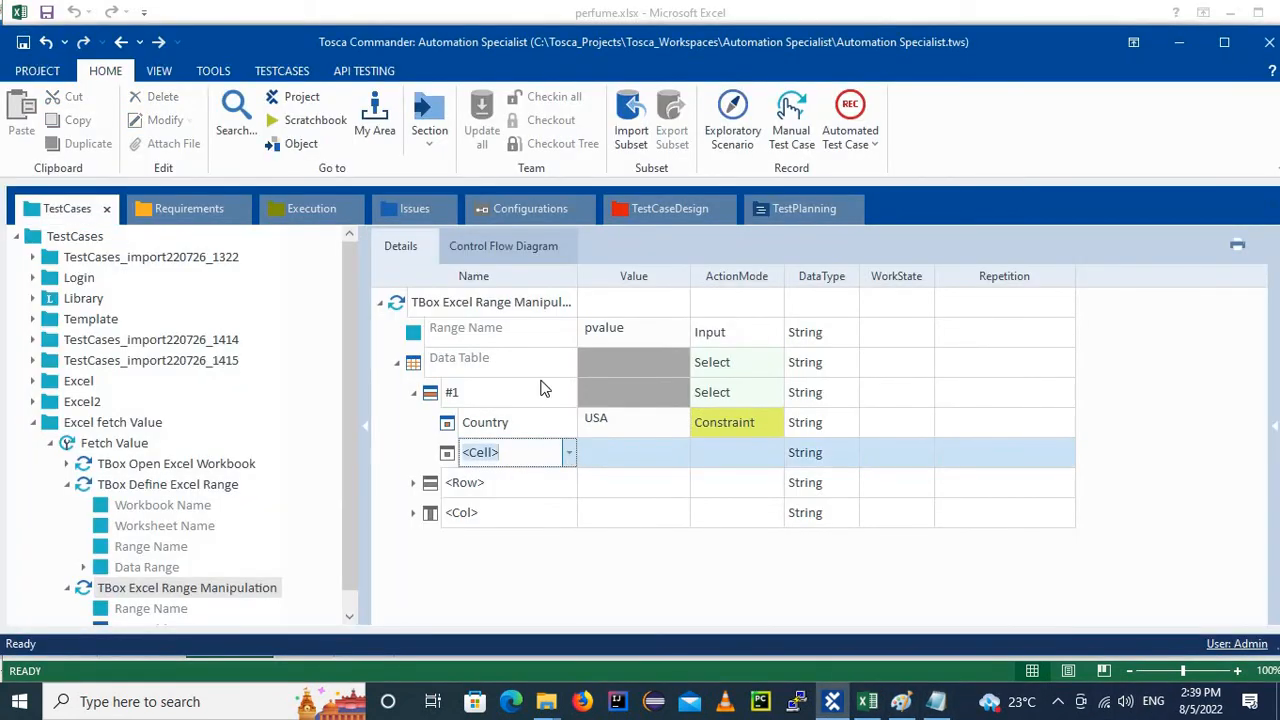
pyautogui.write('Male')
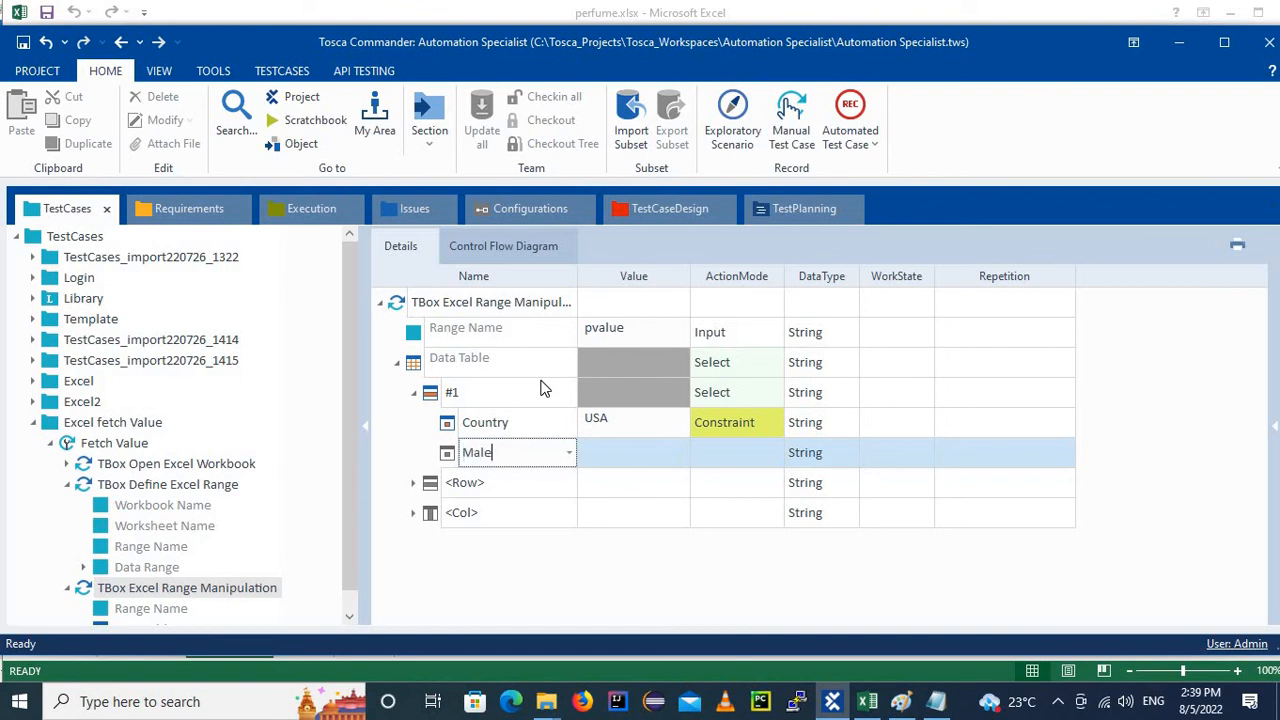
pyautogui.press('Return')
# Set the Male cell's value to malepopulation and its ActionMode to Buffer.
pyautogui.click(637, 454)
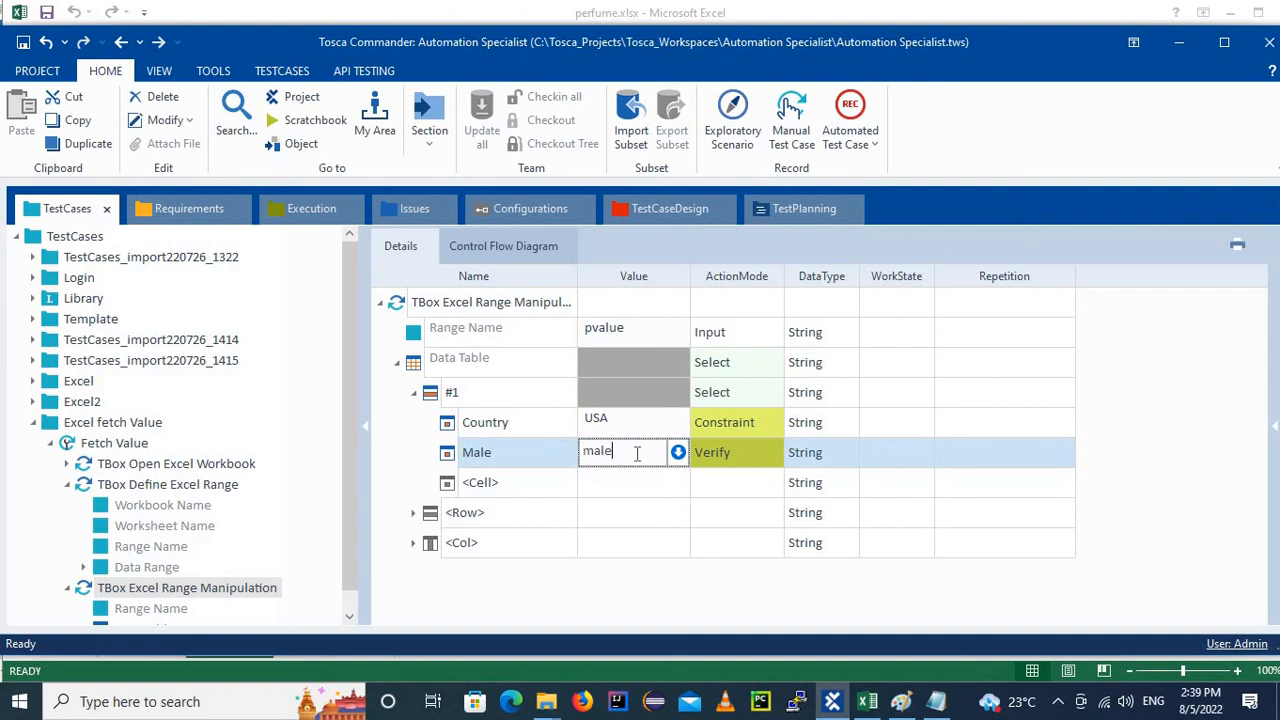
pyautogui.write('malepopulation')
pyautogui.press('Return')
pyautogui.click(720, 450)
pyautogui.click(739, 453)
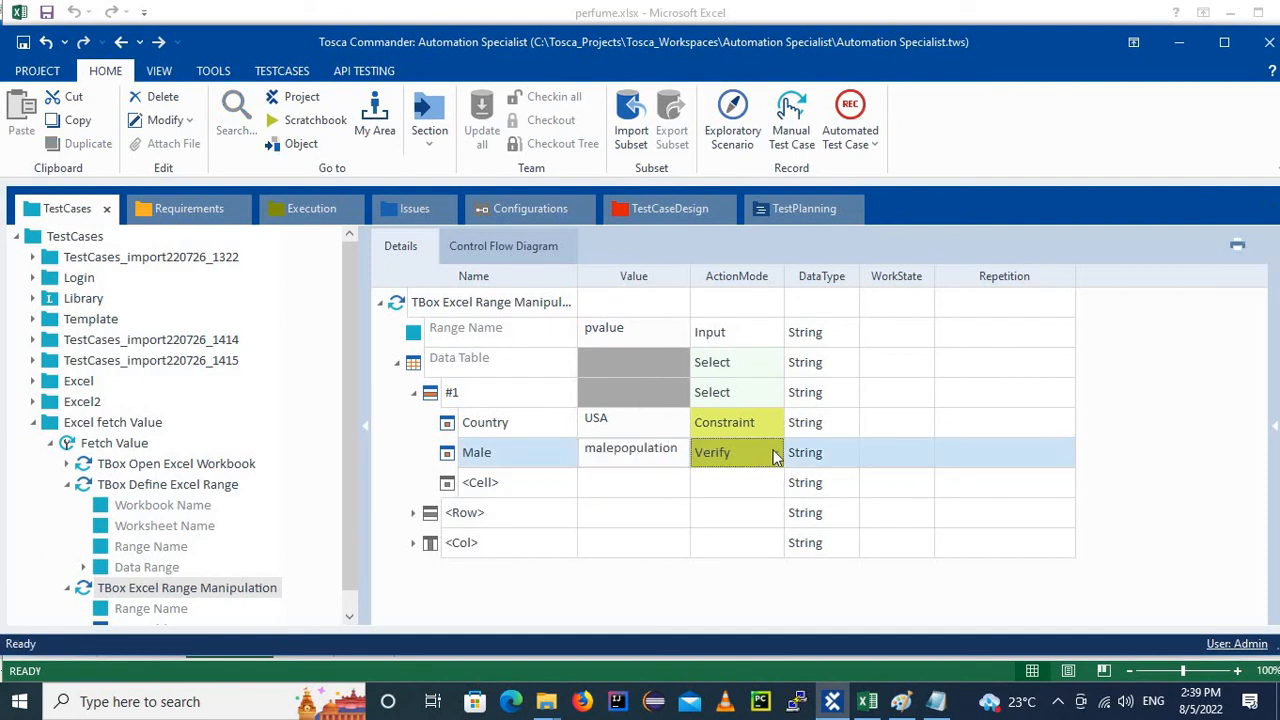
pyautogui.click(775, 453)
pyautogui.click(738, 528)
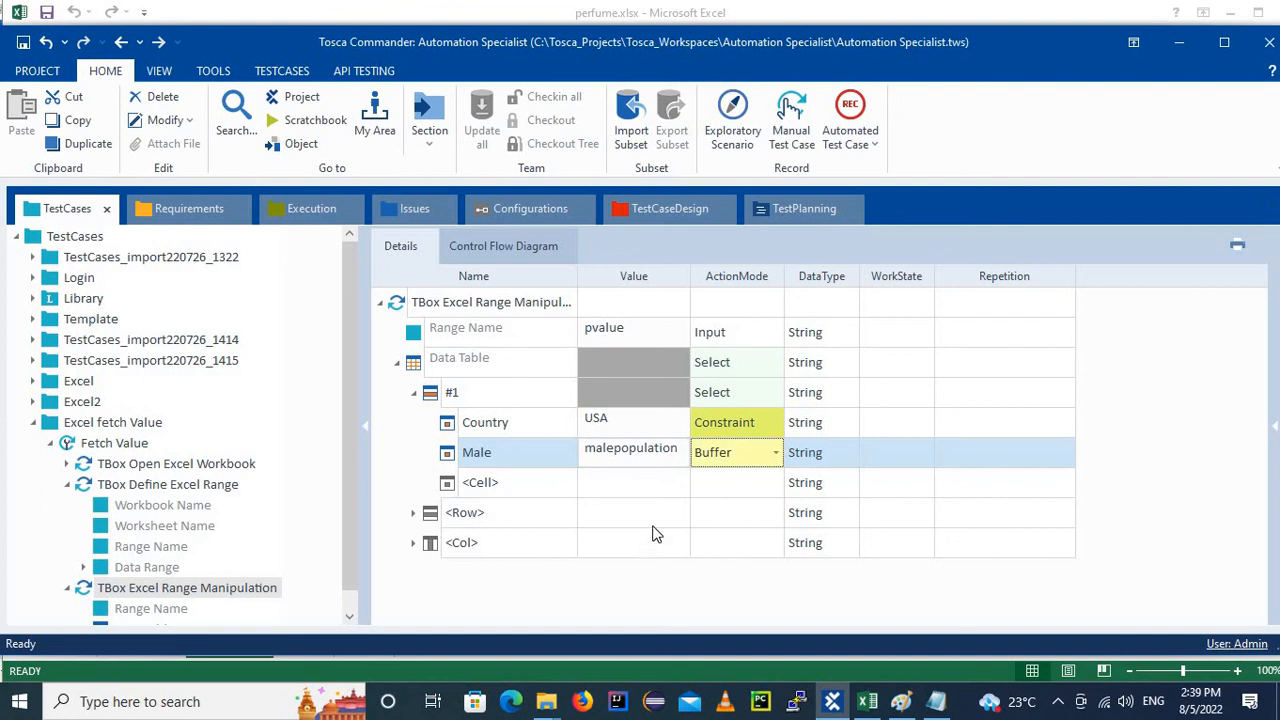
pyautogui.click(657, 530)
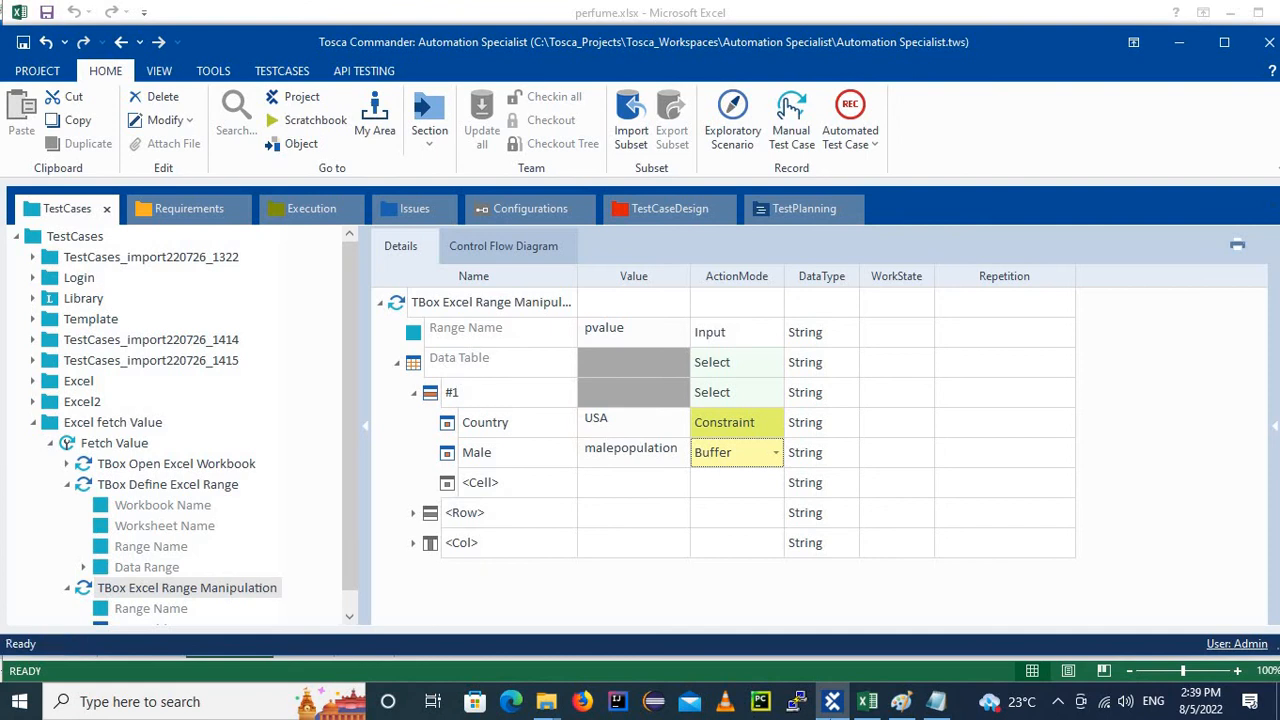
# Compare the Country constraint and Male buffer settings in Tosca Commander with USA's row on Excel's population sheet.
pyautogui.click(867, 701)
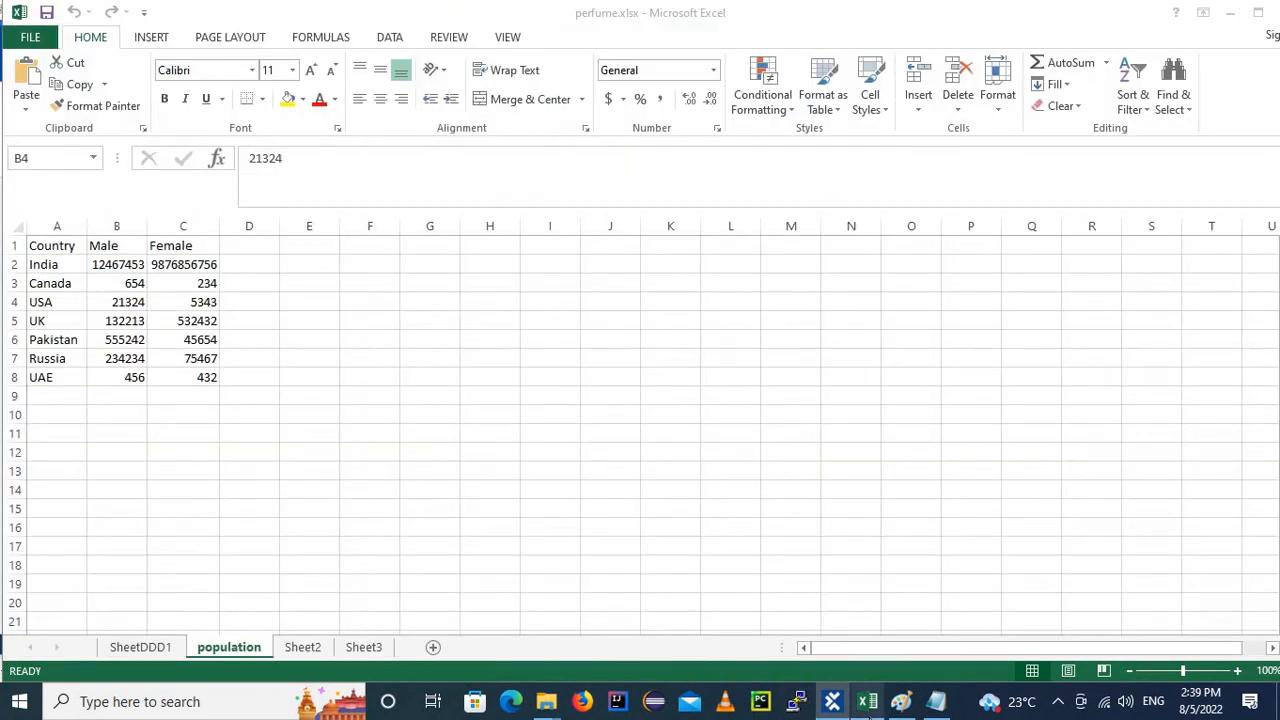
pyautogui.click(38, 246)
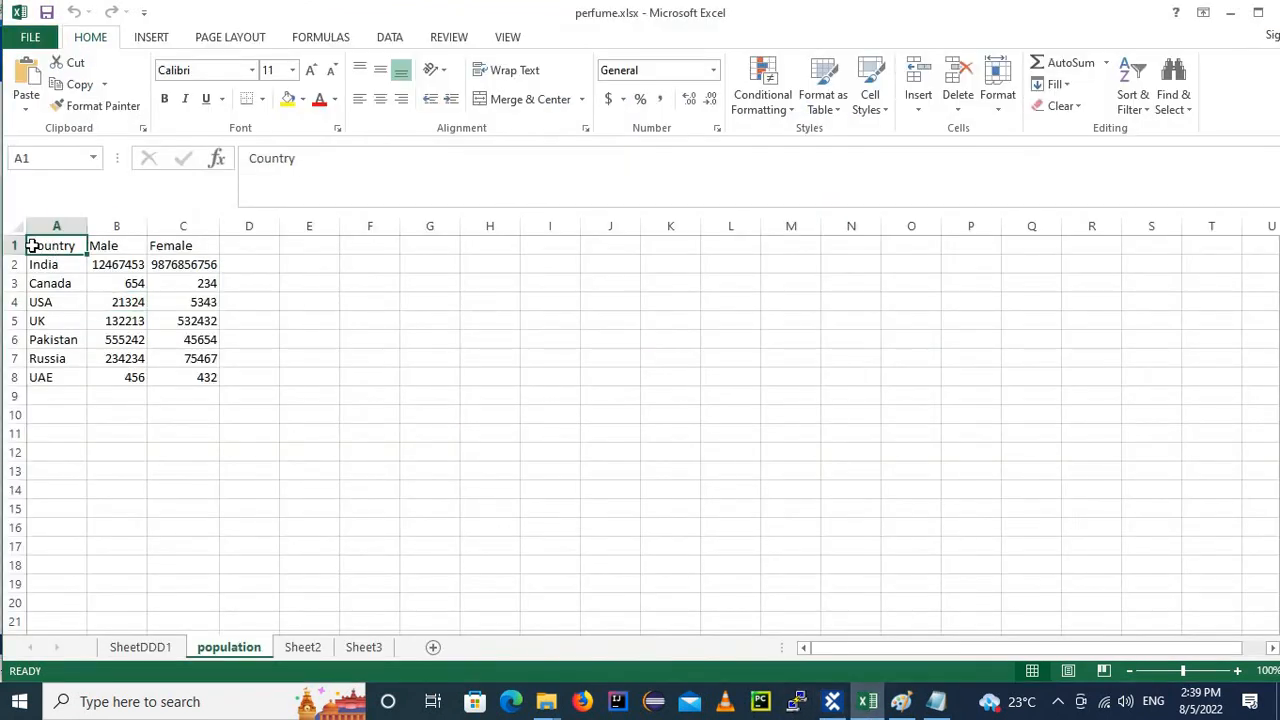
pyautogui.click(833, 701)
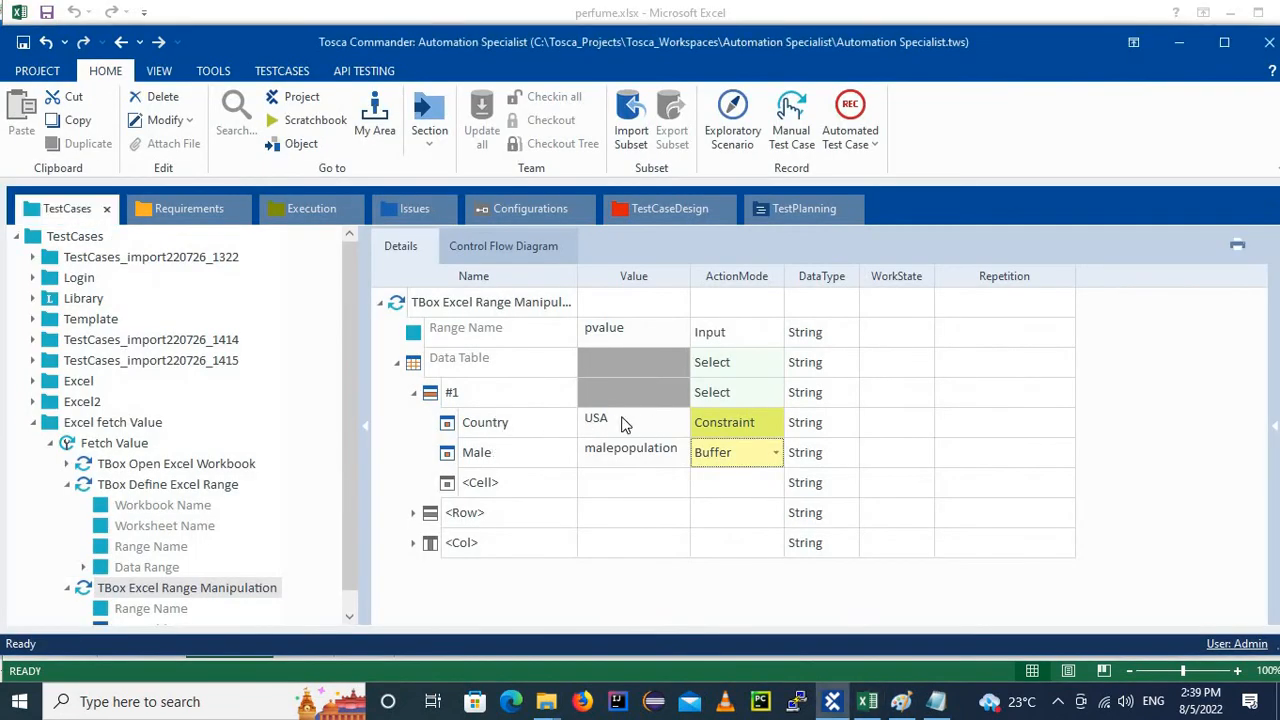
pyautogui.click(867, 701)
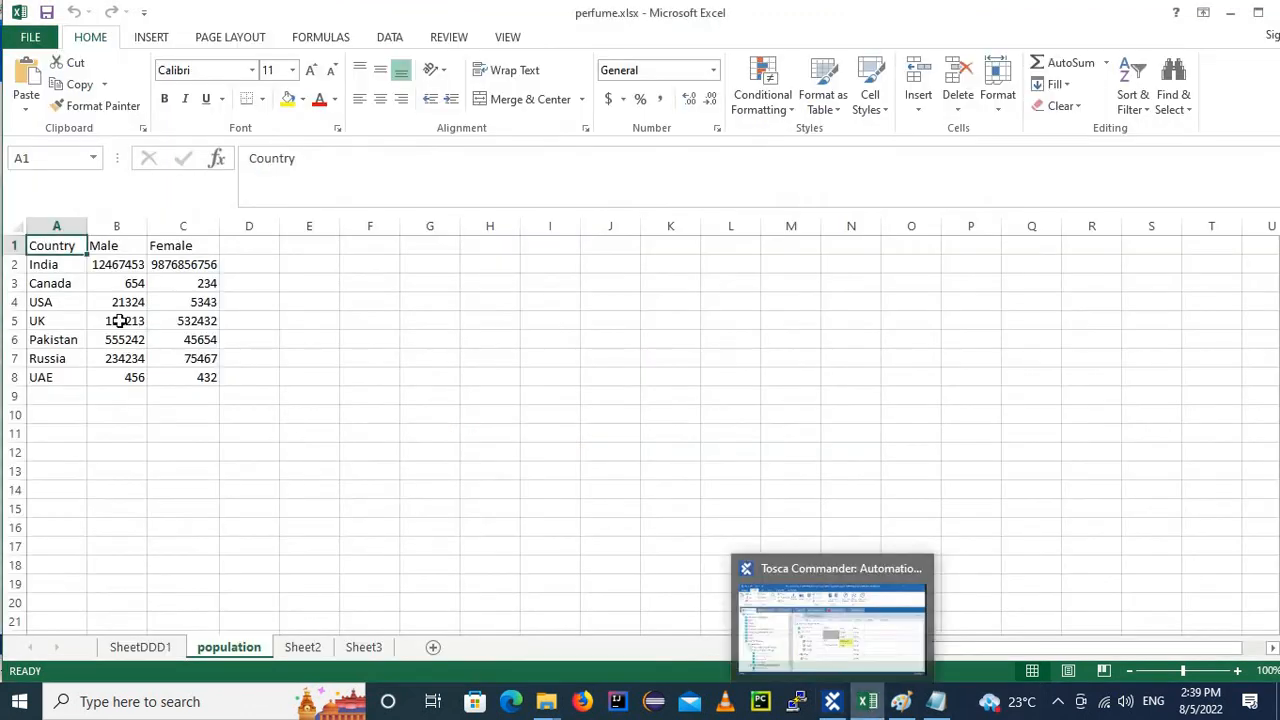
pyautogui.click(65, 302)
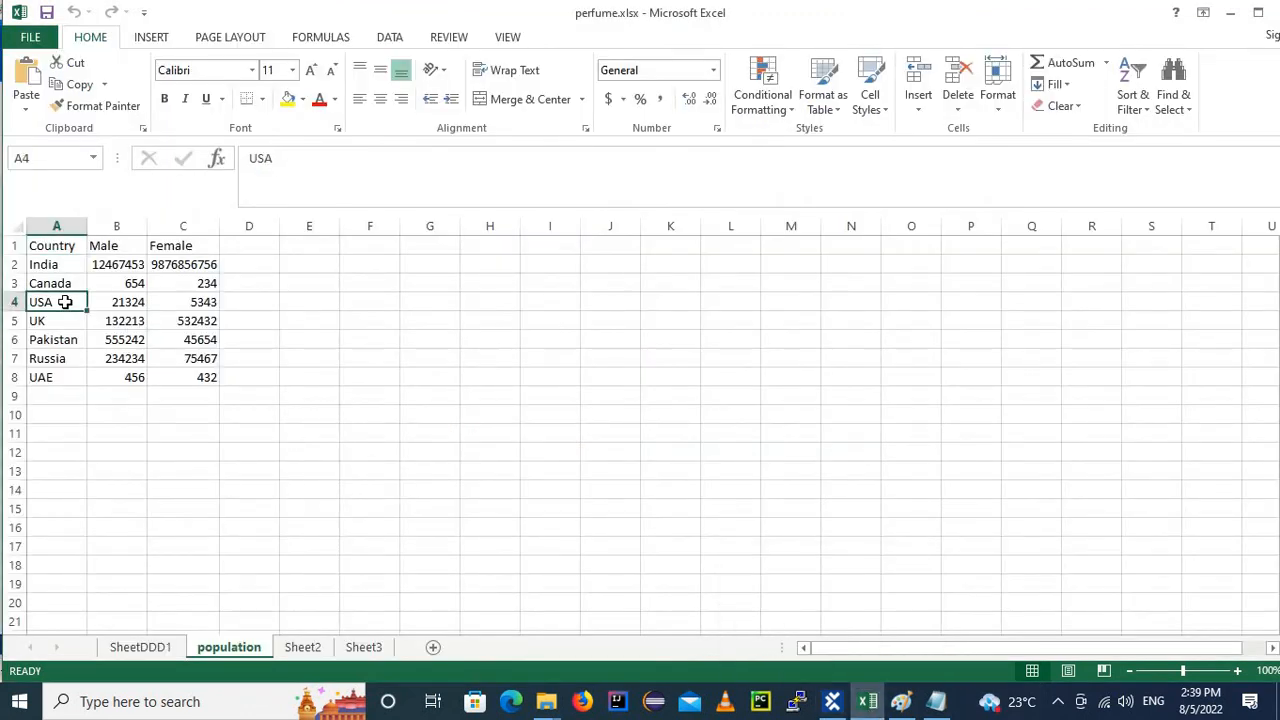
pyautogui.click(140, 302)
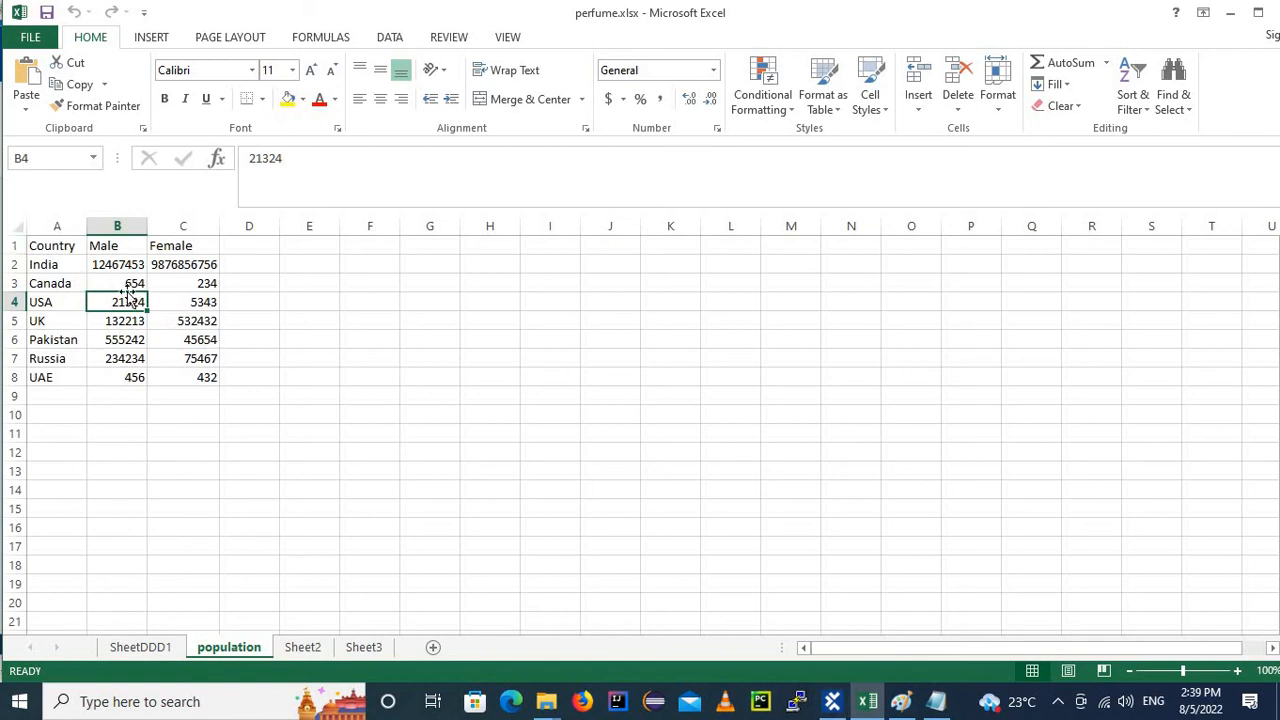
pyautogui.click(832, 701)
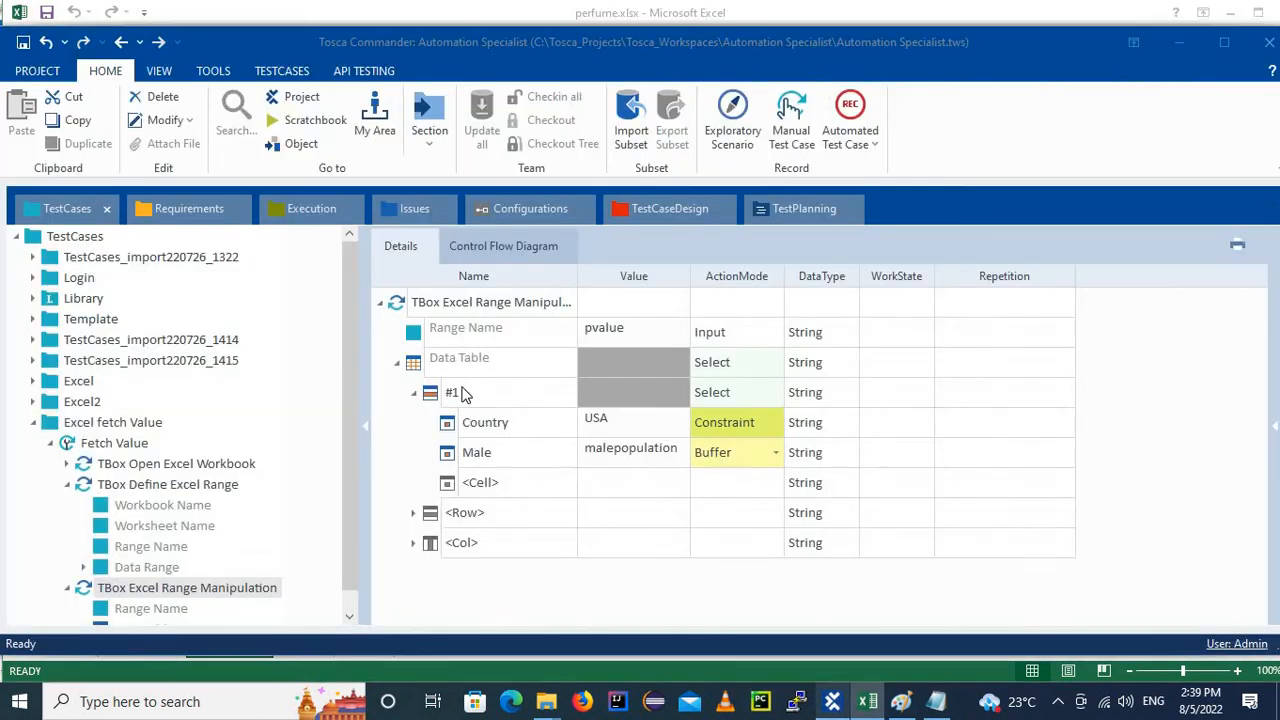
pyautogui.click(720, 458)
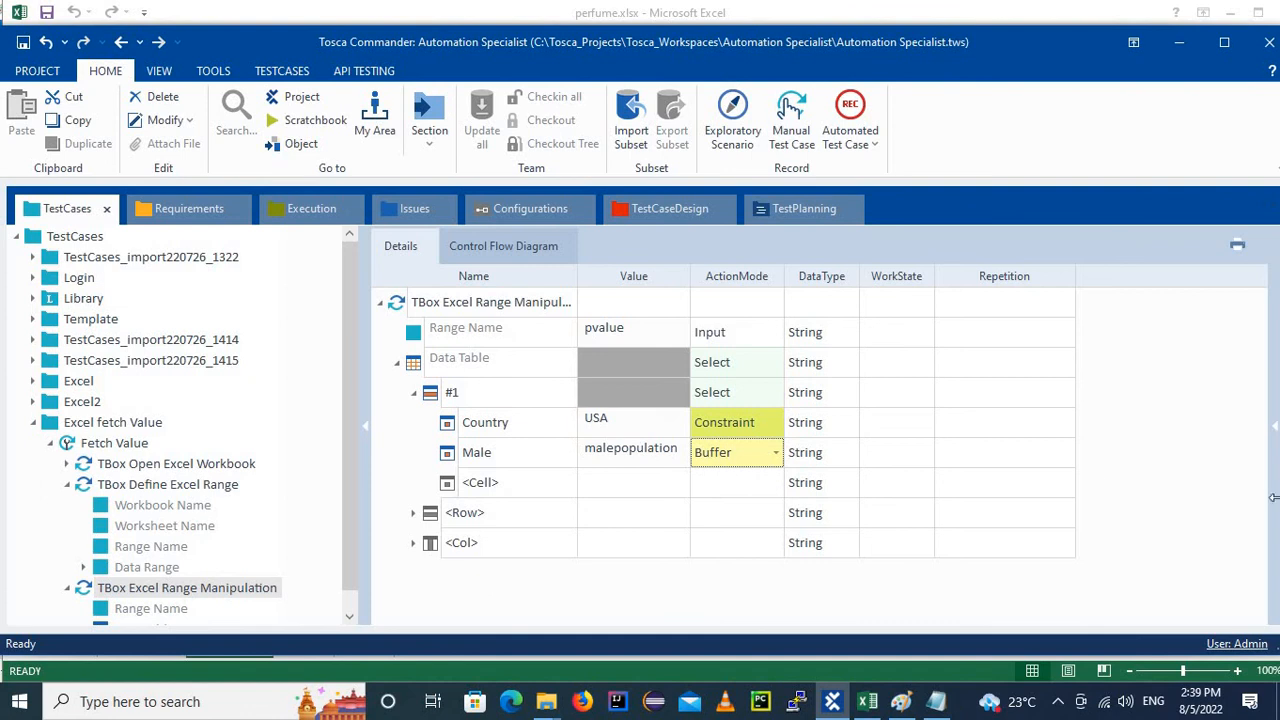
# Switch to Excel and close the perfume.xlsx workbook.
pyautogui.click(868, 701)
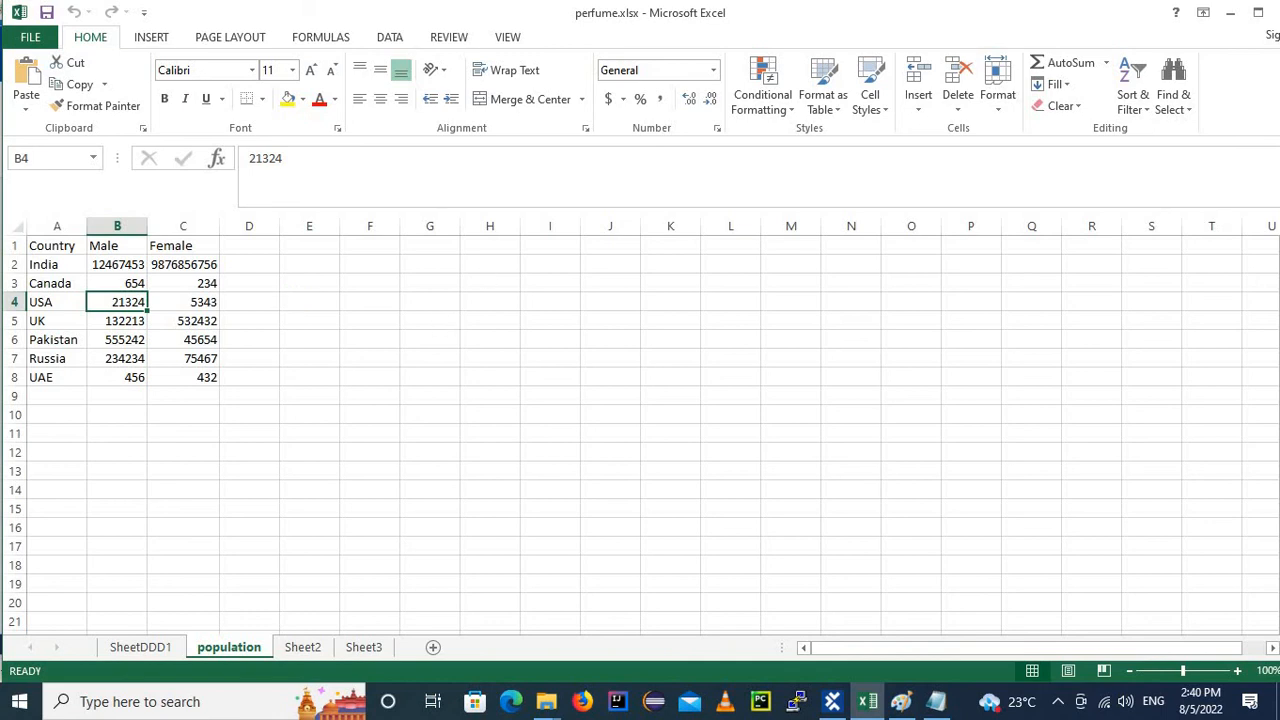
pyautogui.doubleClick(1089, 14)
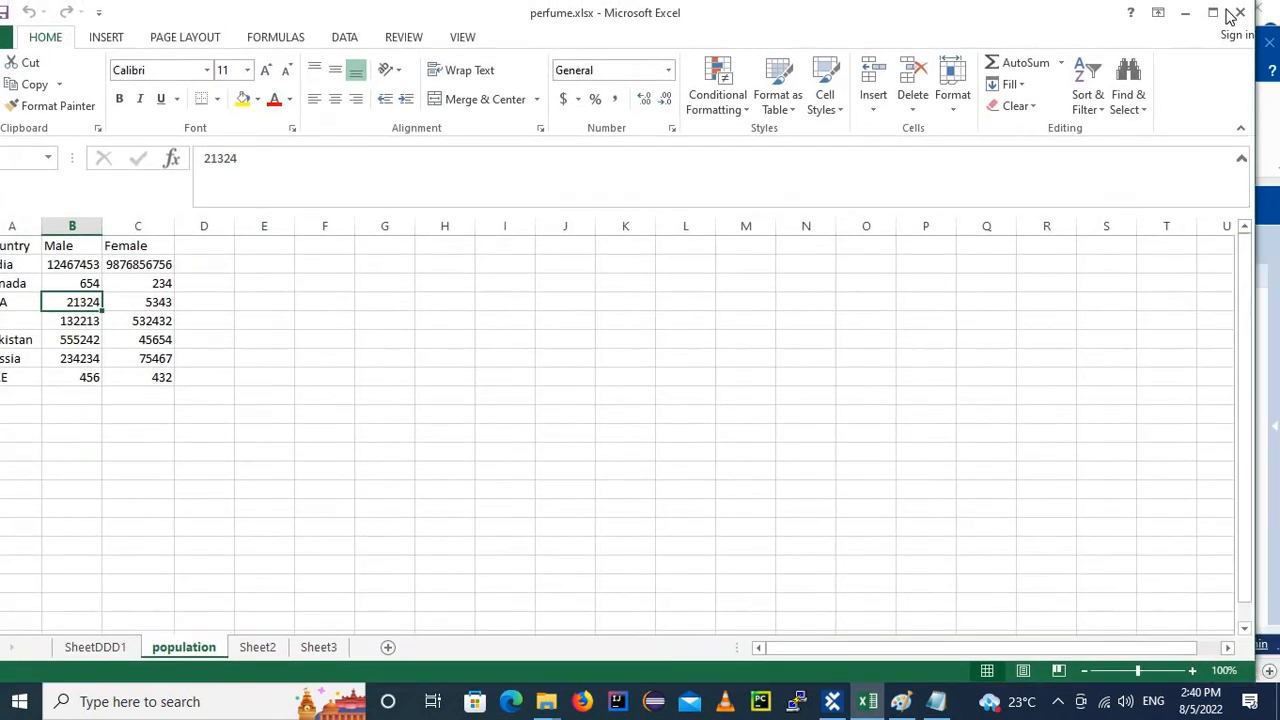
pyautogui.click(1240, 12)
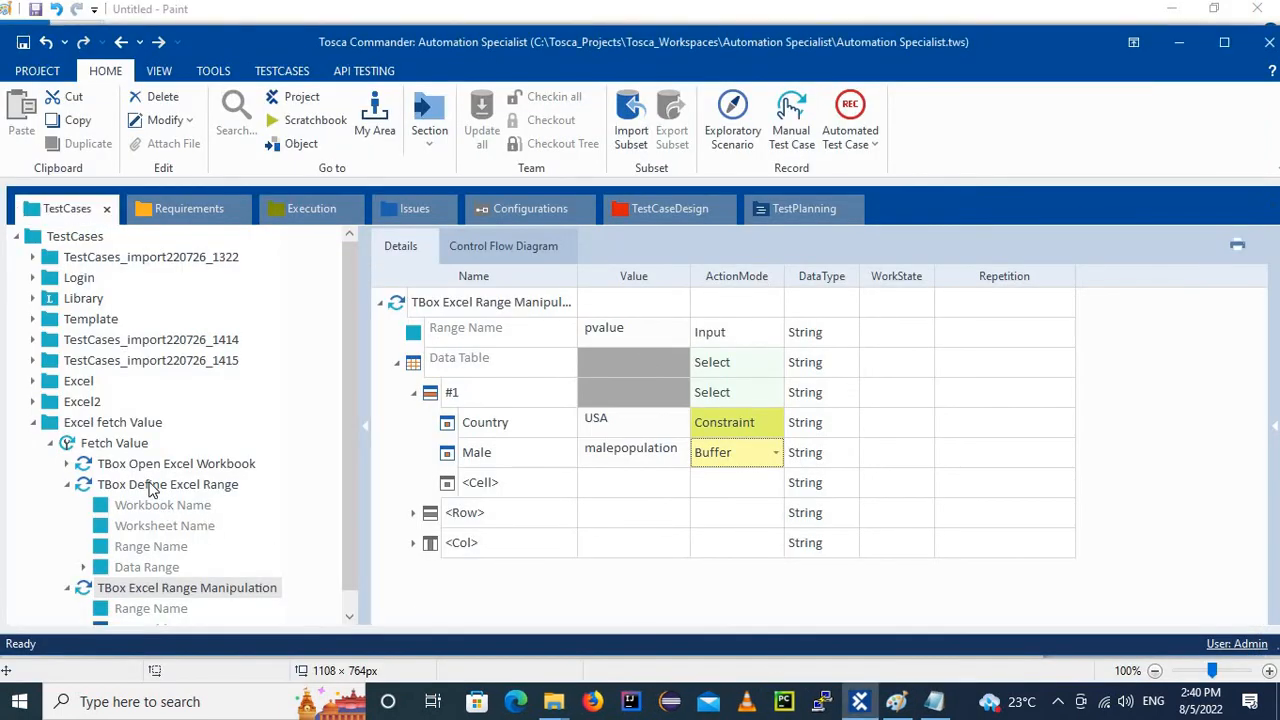
# Run the Fetch Value test case in ScratchBook and open the full log info of the Male result.
pyautogui.rightClick(106, 447)
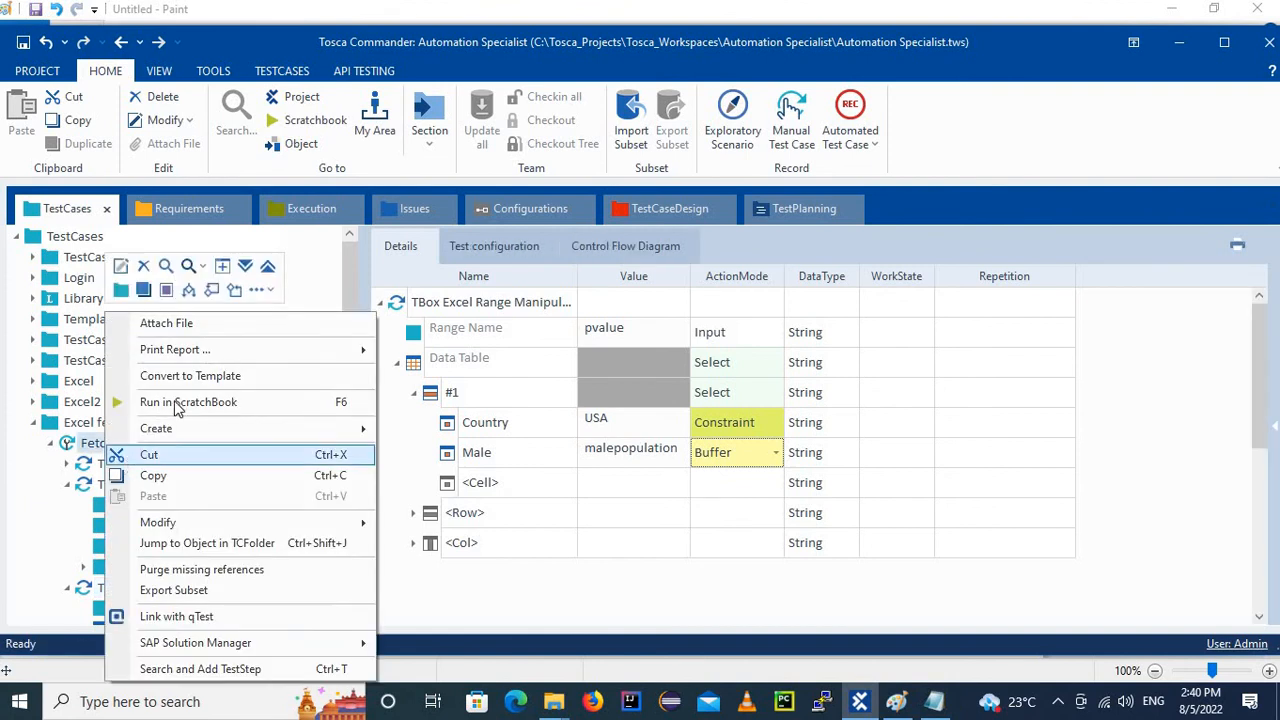
pyautogui.click(177, 405)
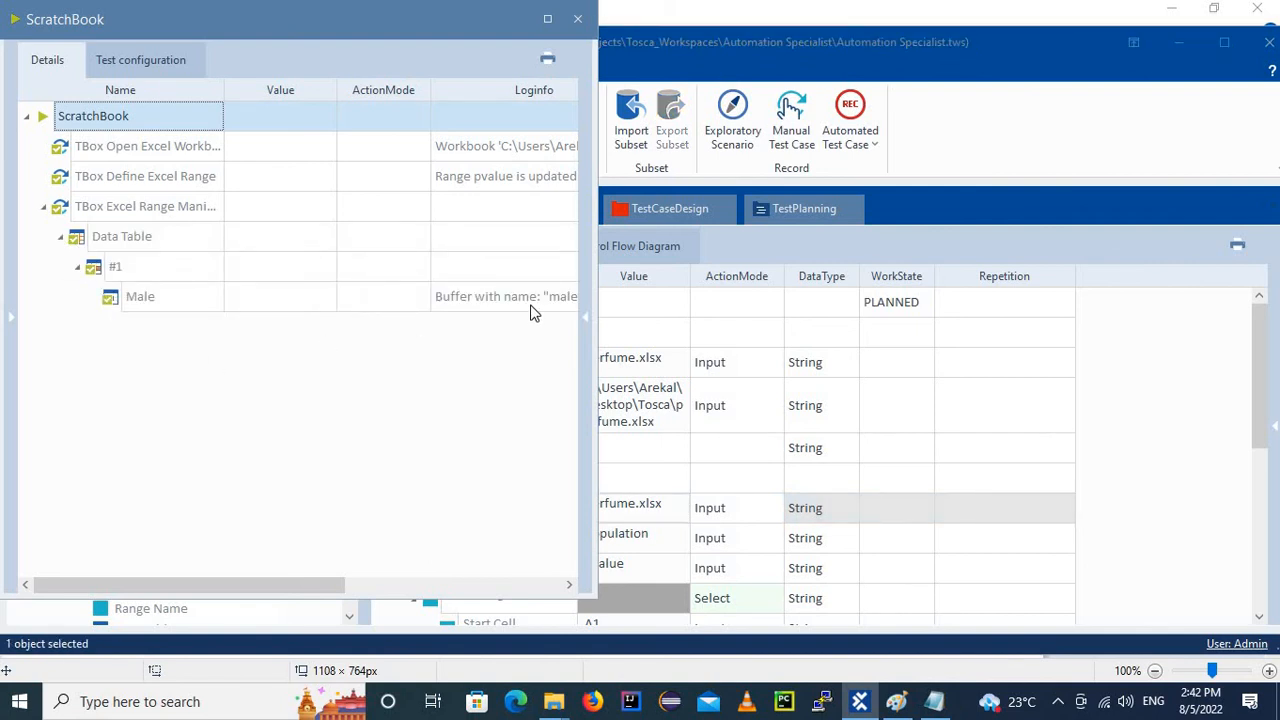
pyautogui.click(531, 305)
pyautogui.click(570, 298)
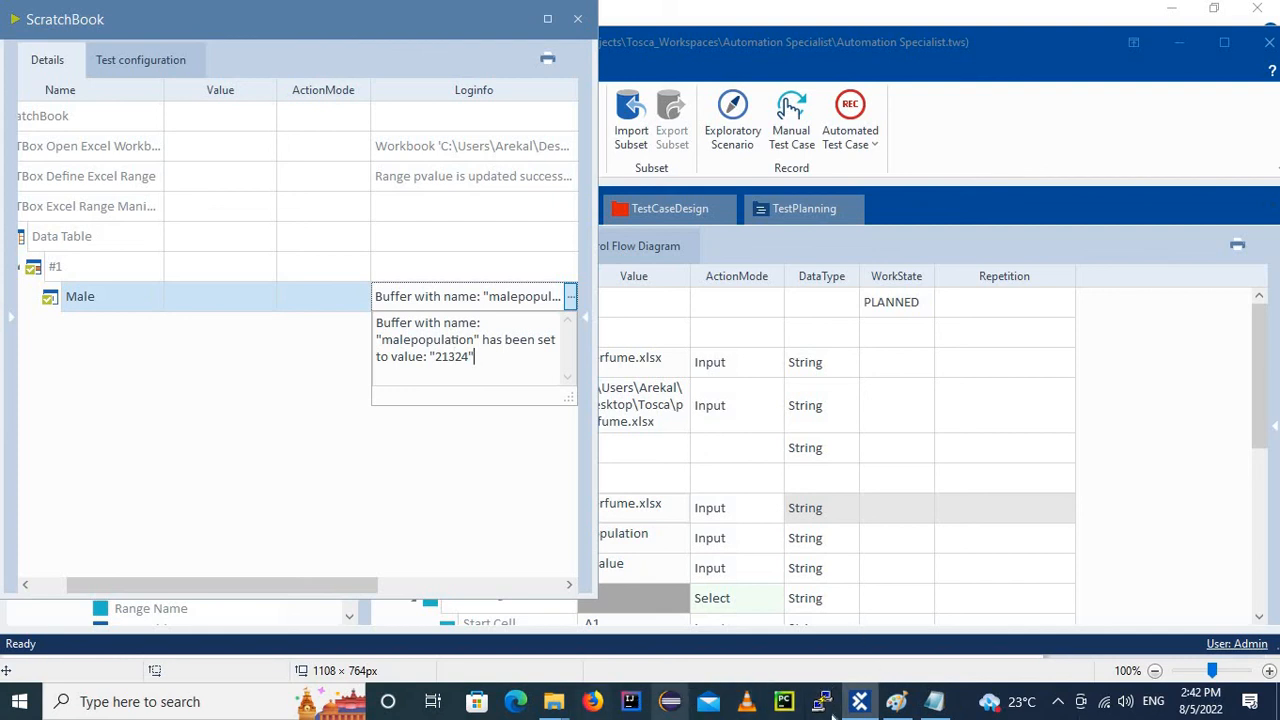
# Check perfume.xlsx in File Explorer's Tosca folder, then return to Tosca Commander and close the ScratchBook results.
pyautogui.moveTo(555, 707)
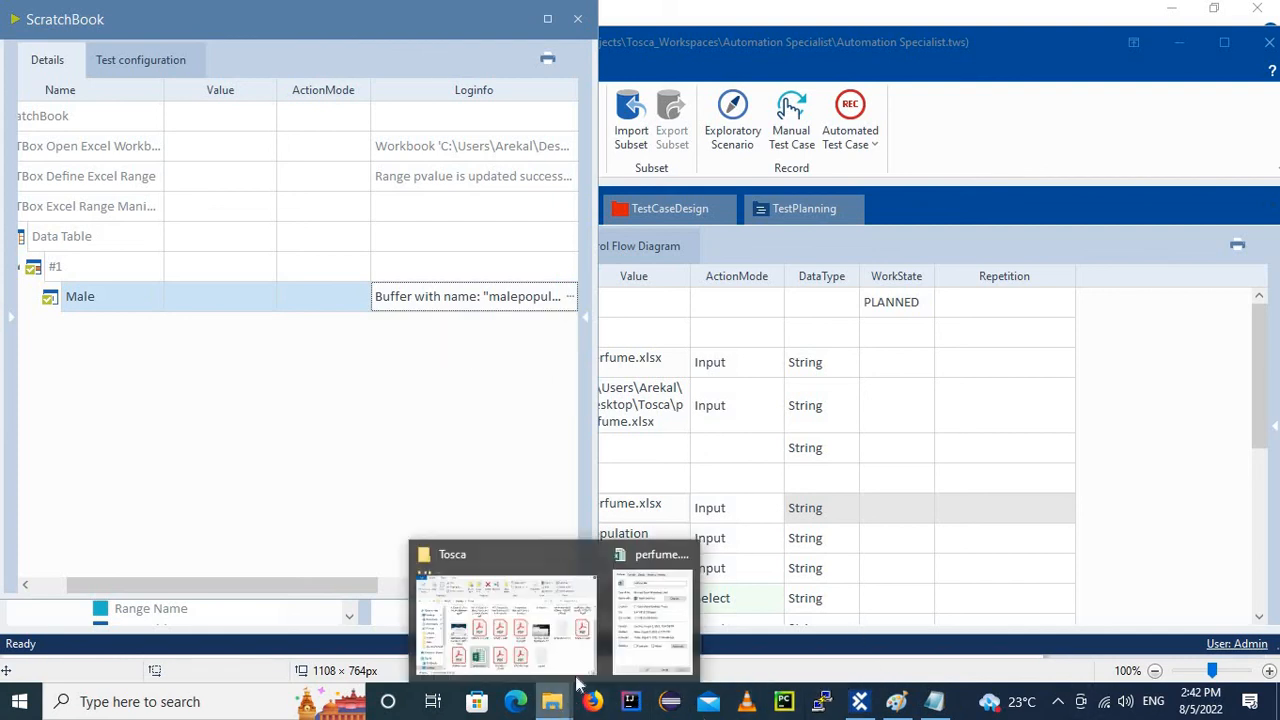
pyautogui.click(540, 610)
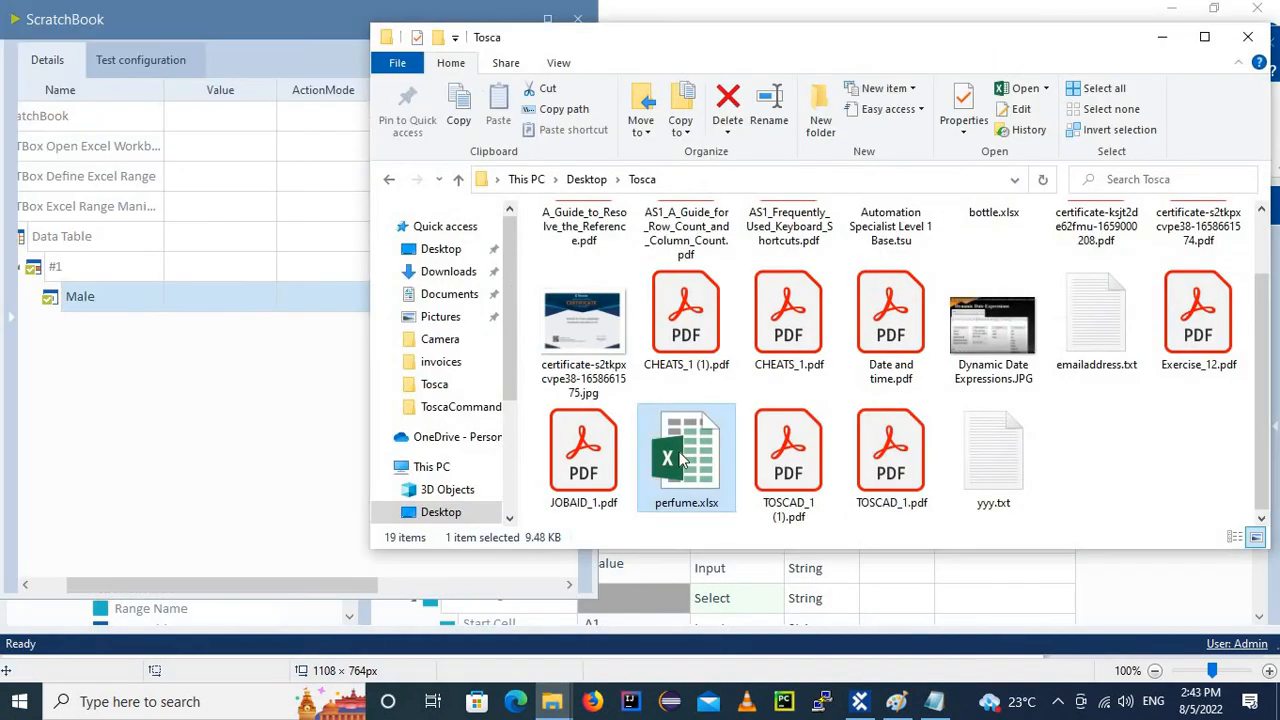
pyautogui.click(313, 399)
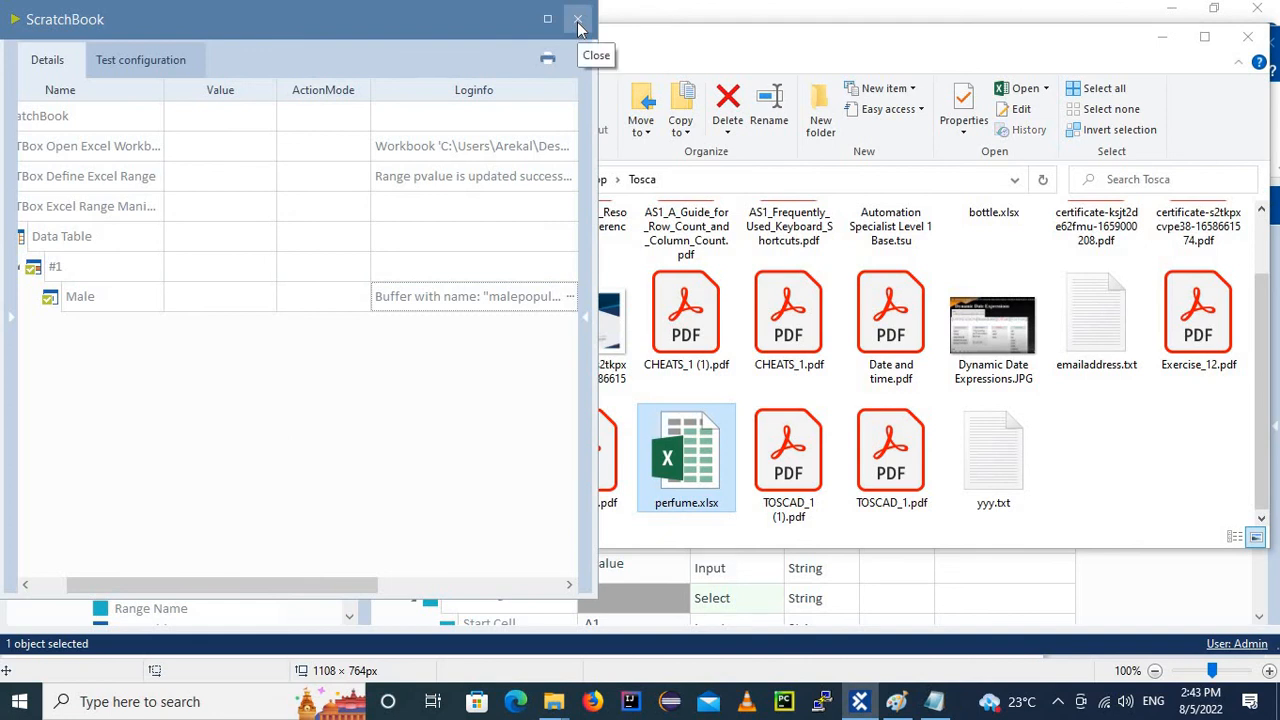
pyautogui.click(577, 19)
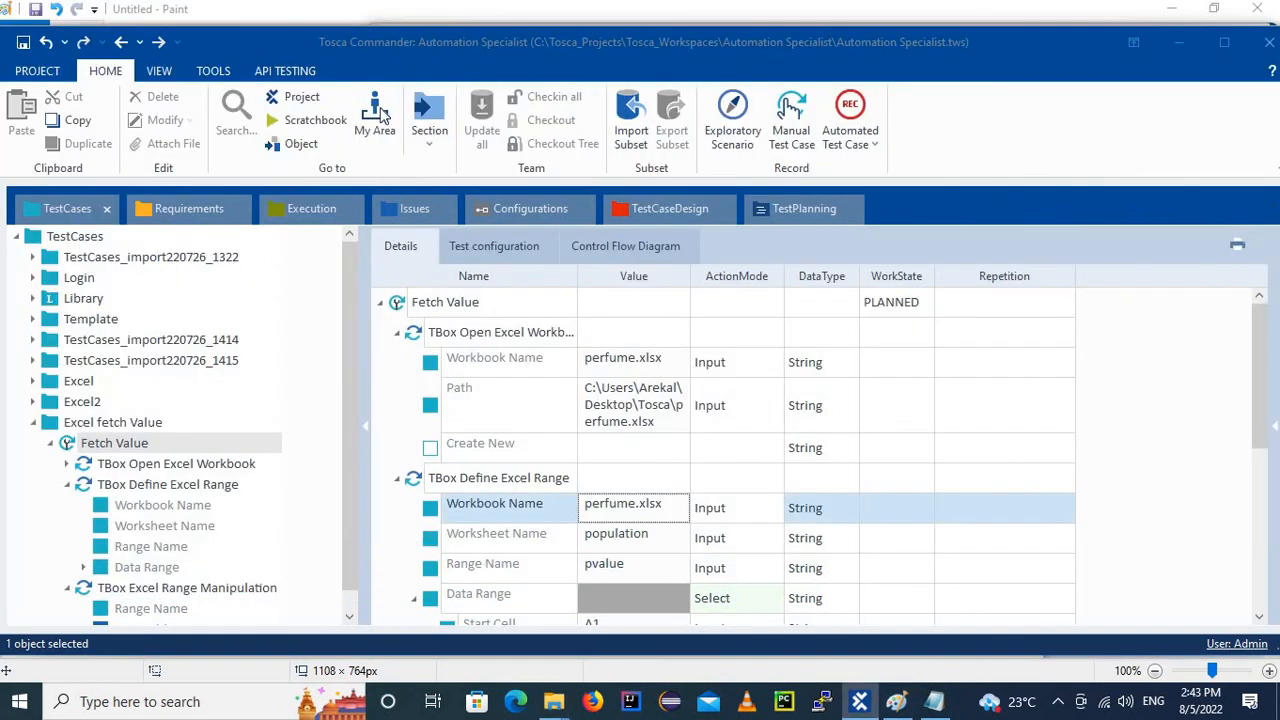
# Open the Buffer Viewer and inspect the value stored for the malepopulation buffer.
pyautogui.click(163, 72)
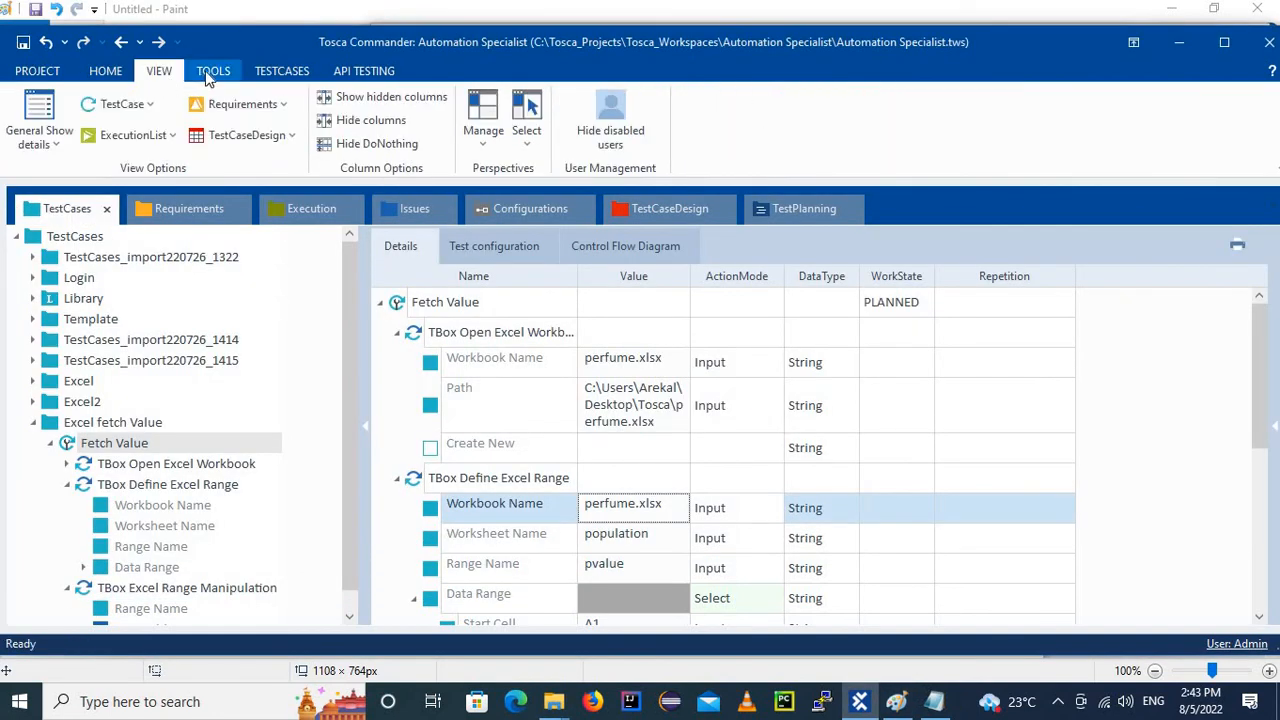
pyautogui.click(213, 71)
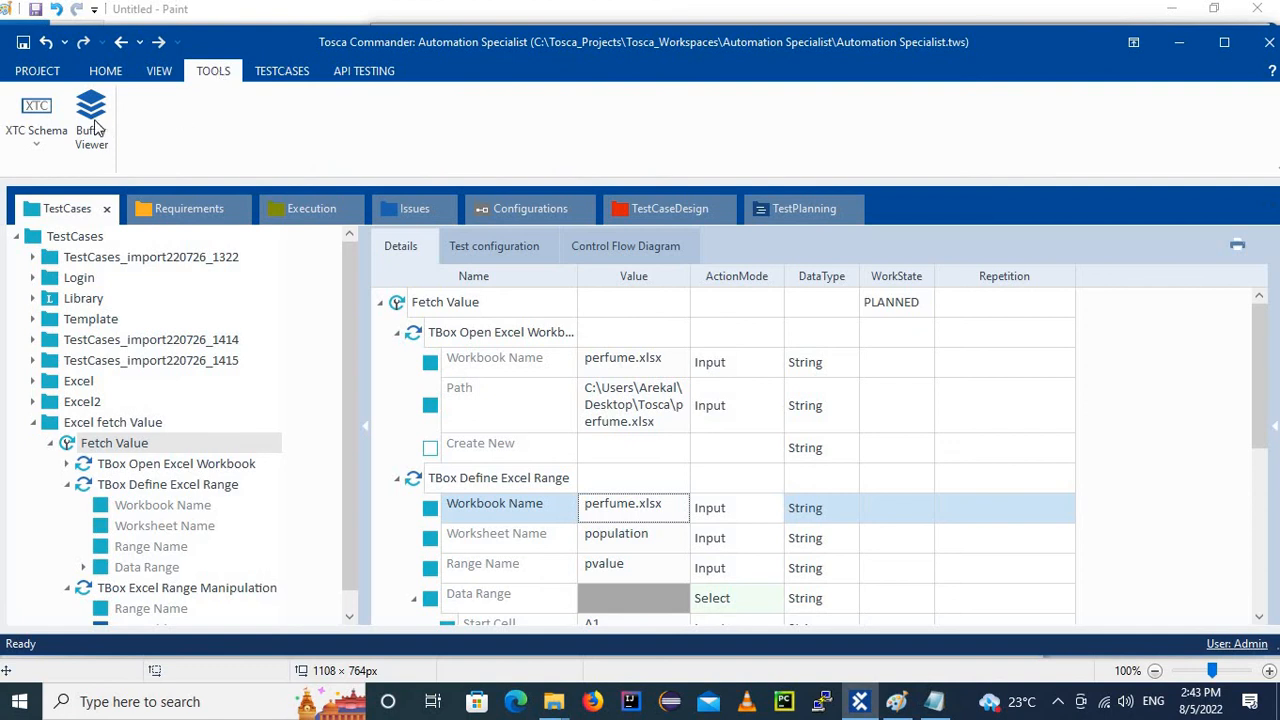
pyautogui.click(92, 125)
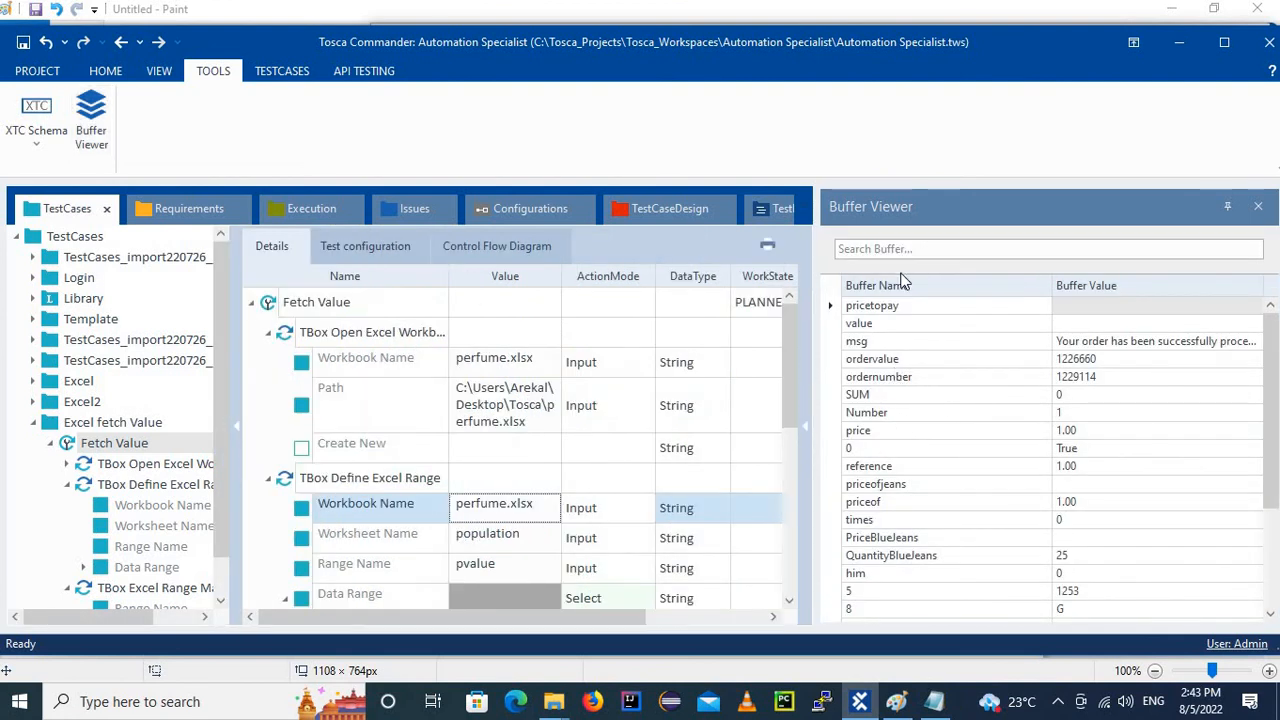
pyautogui.scroll(-2, 941, 568)
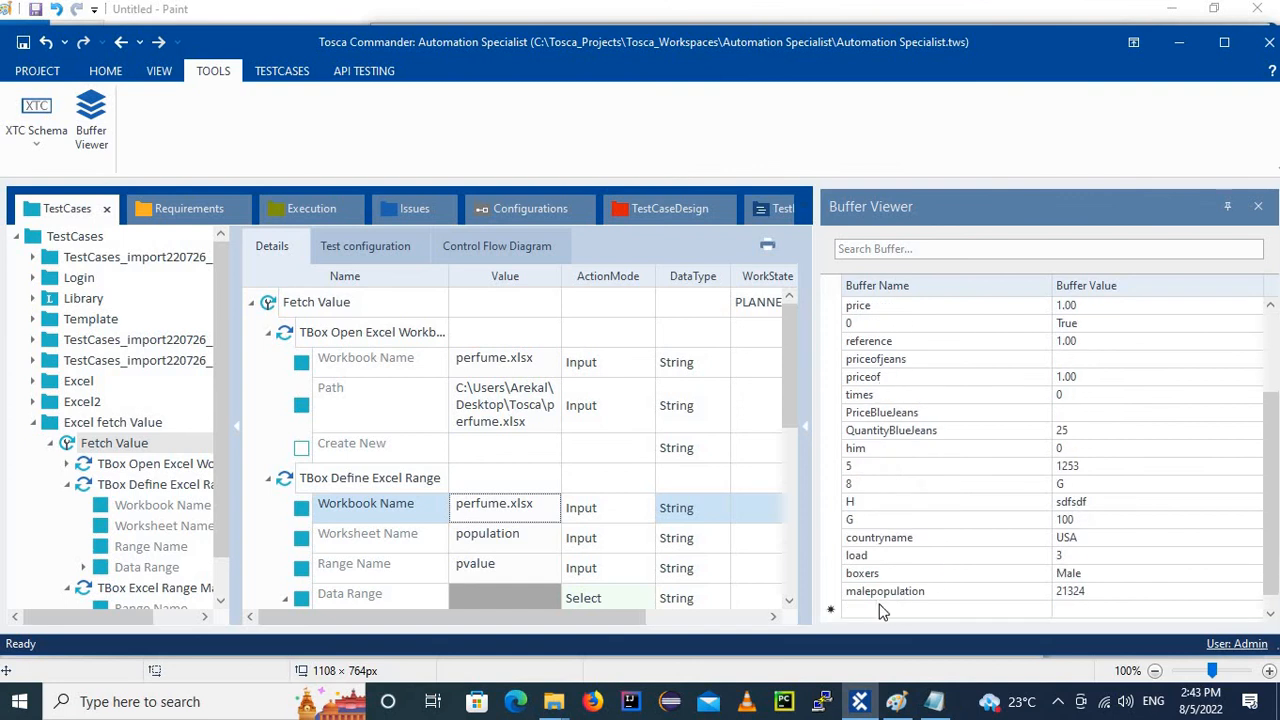
pyautogui.click(1088, 594)
pyautogui.click(1088, 594)
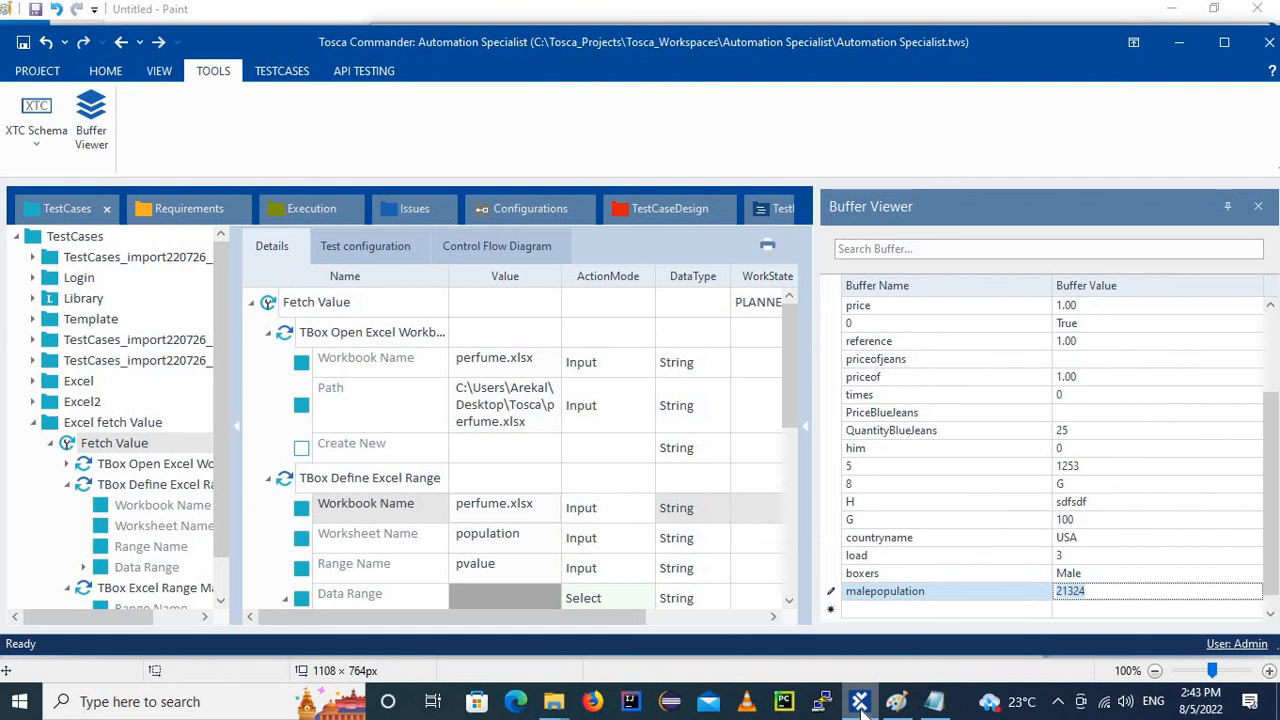
pyautogui.moveTo(860, 703)
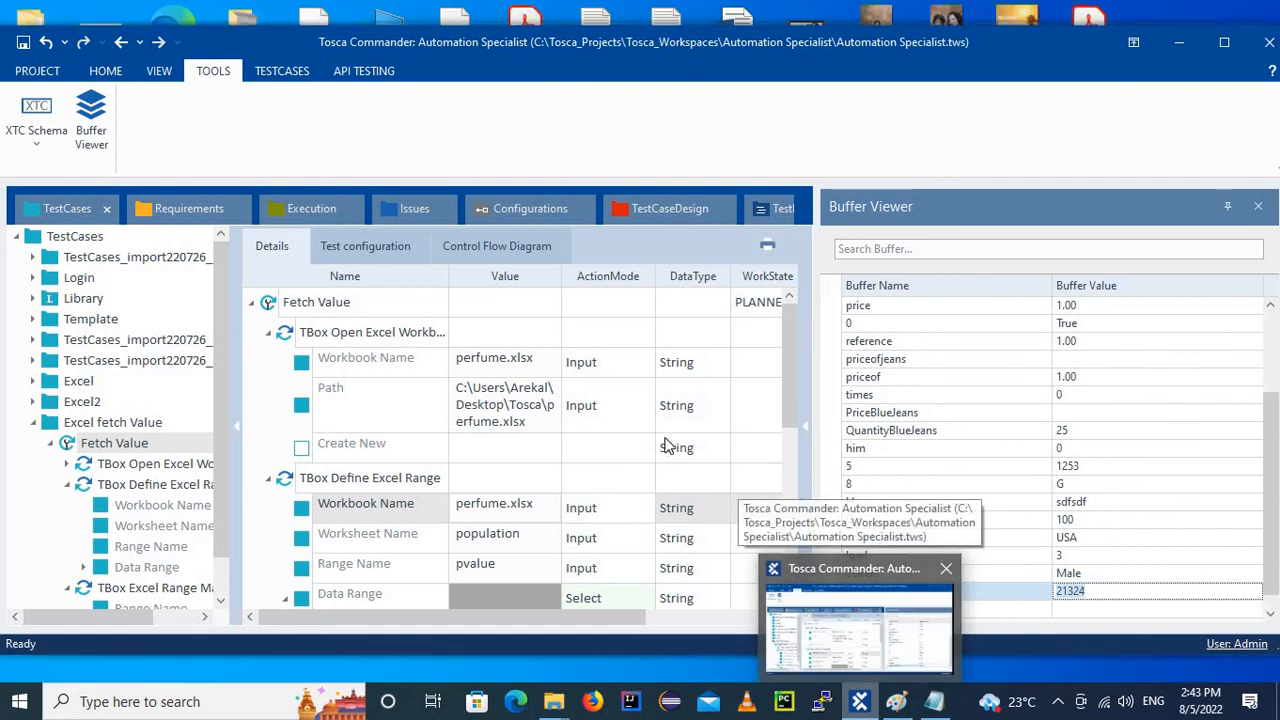